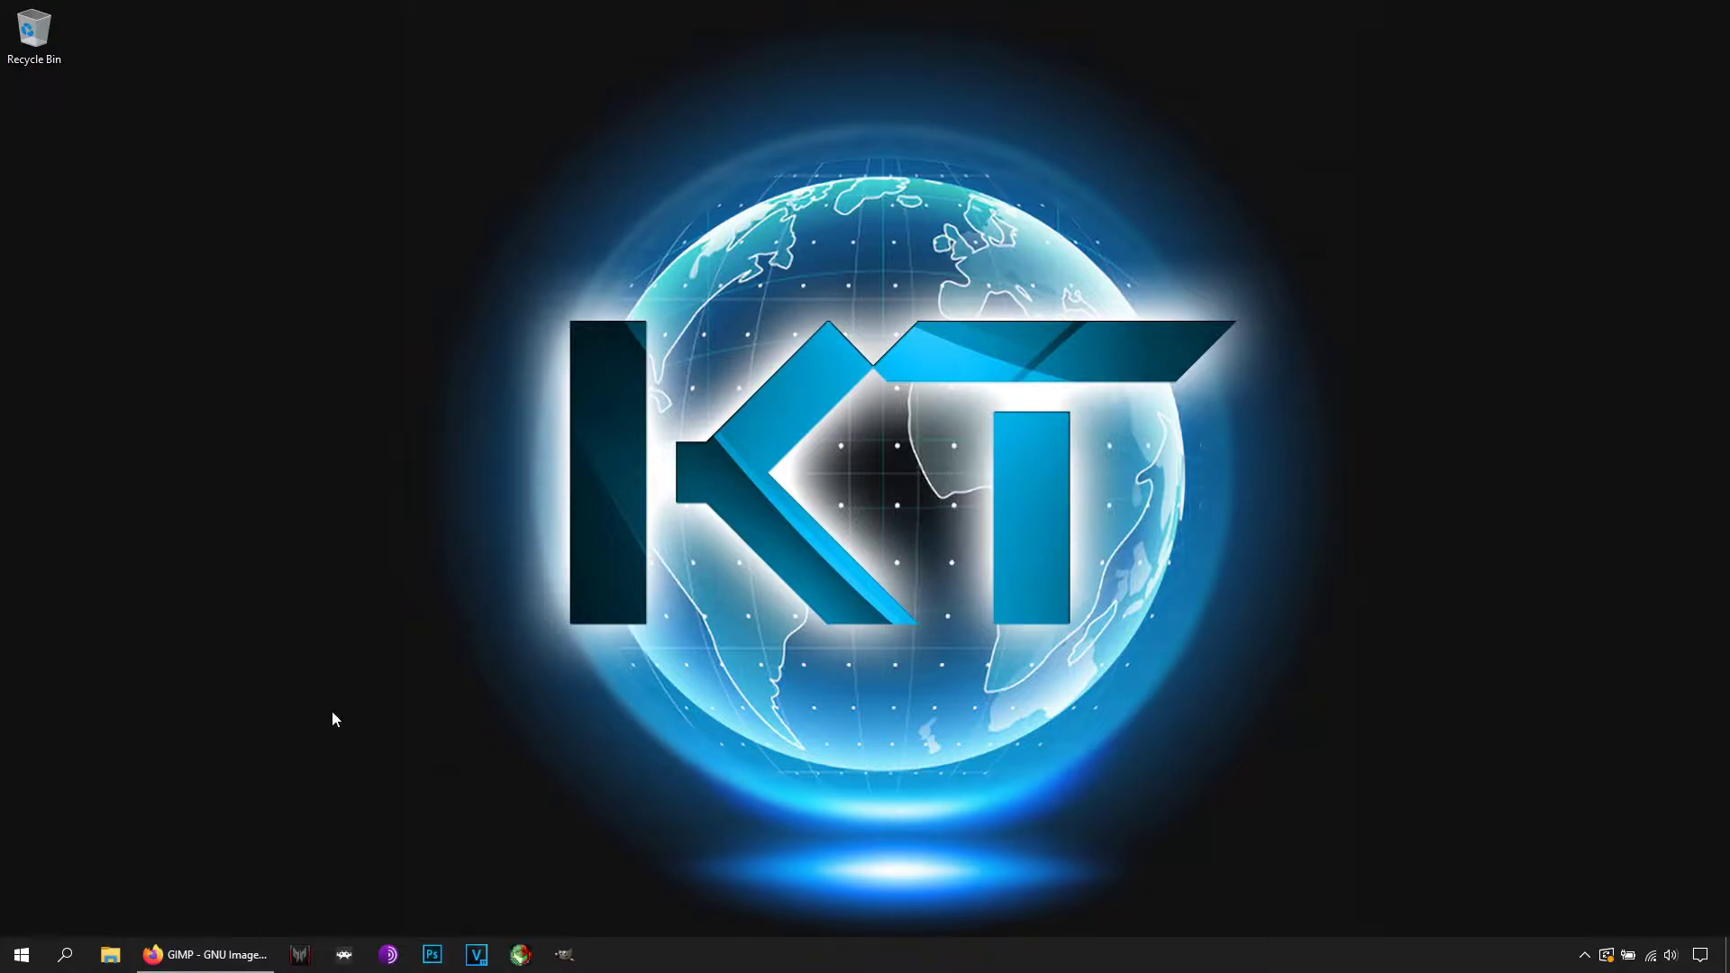
- Bring Firefox forward and open the gimp.org downloads page for GIMP 2.10.20
left_click(206, 954)
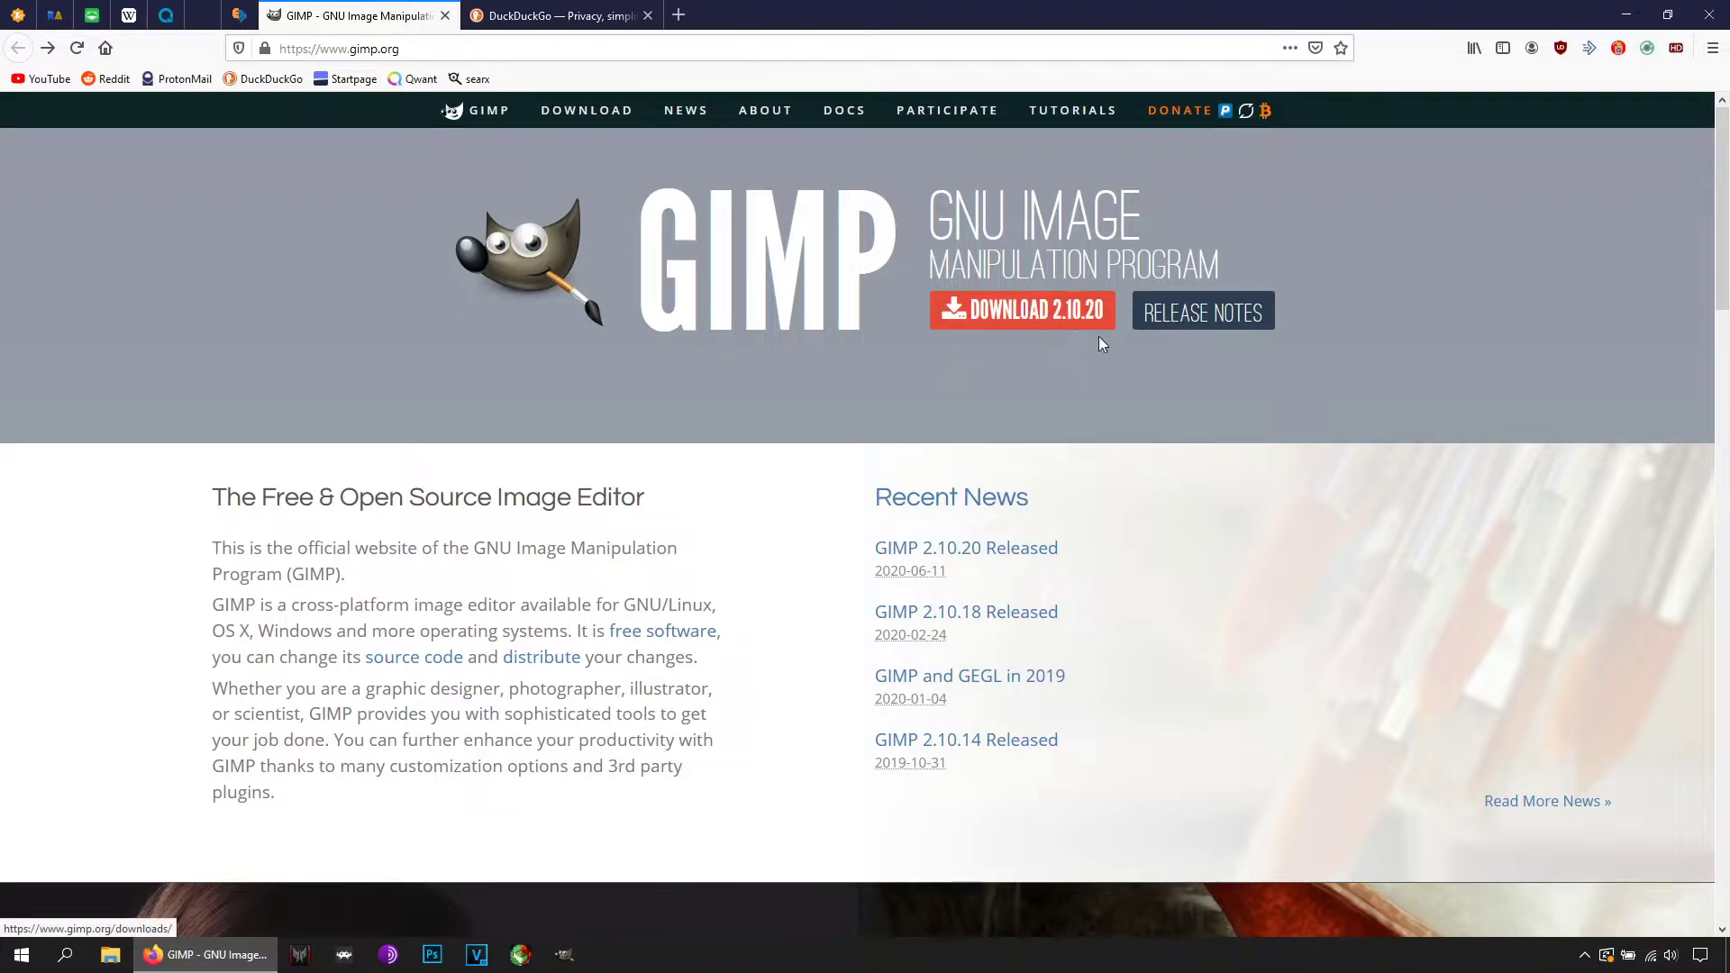
left_click(587, 111)
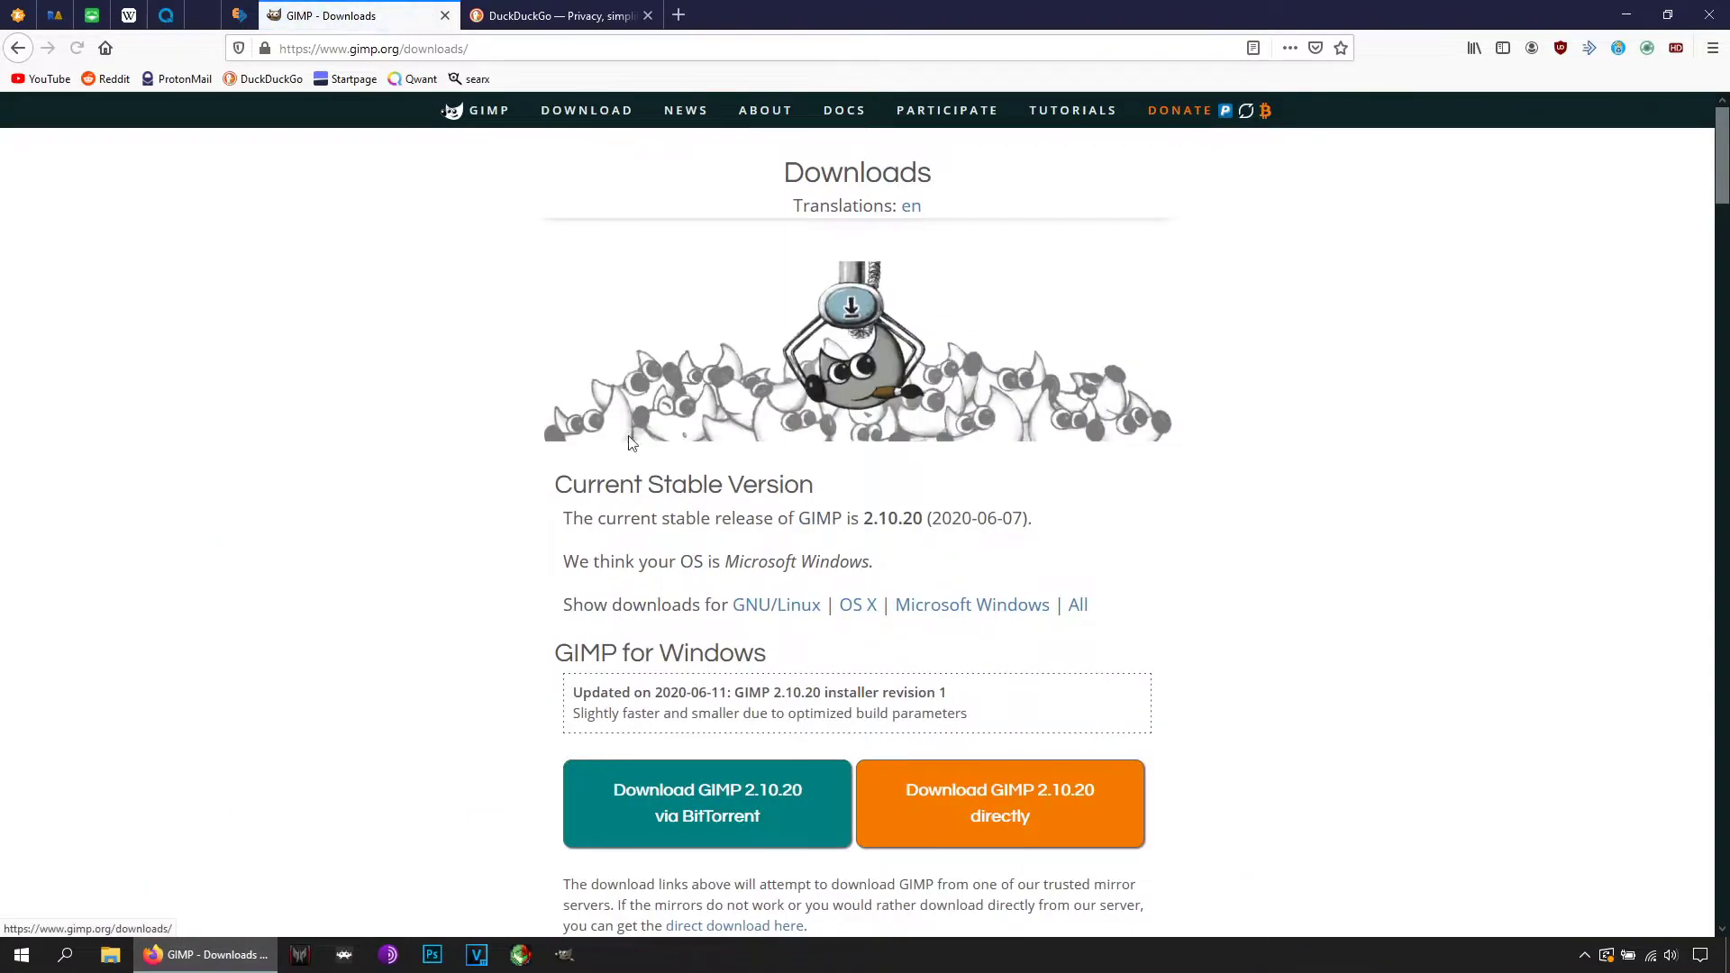
scroll(431, 395, "down", 3)
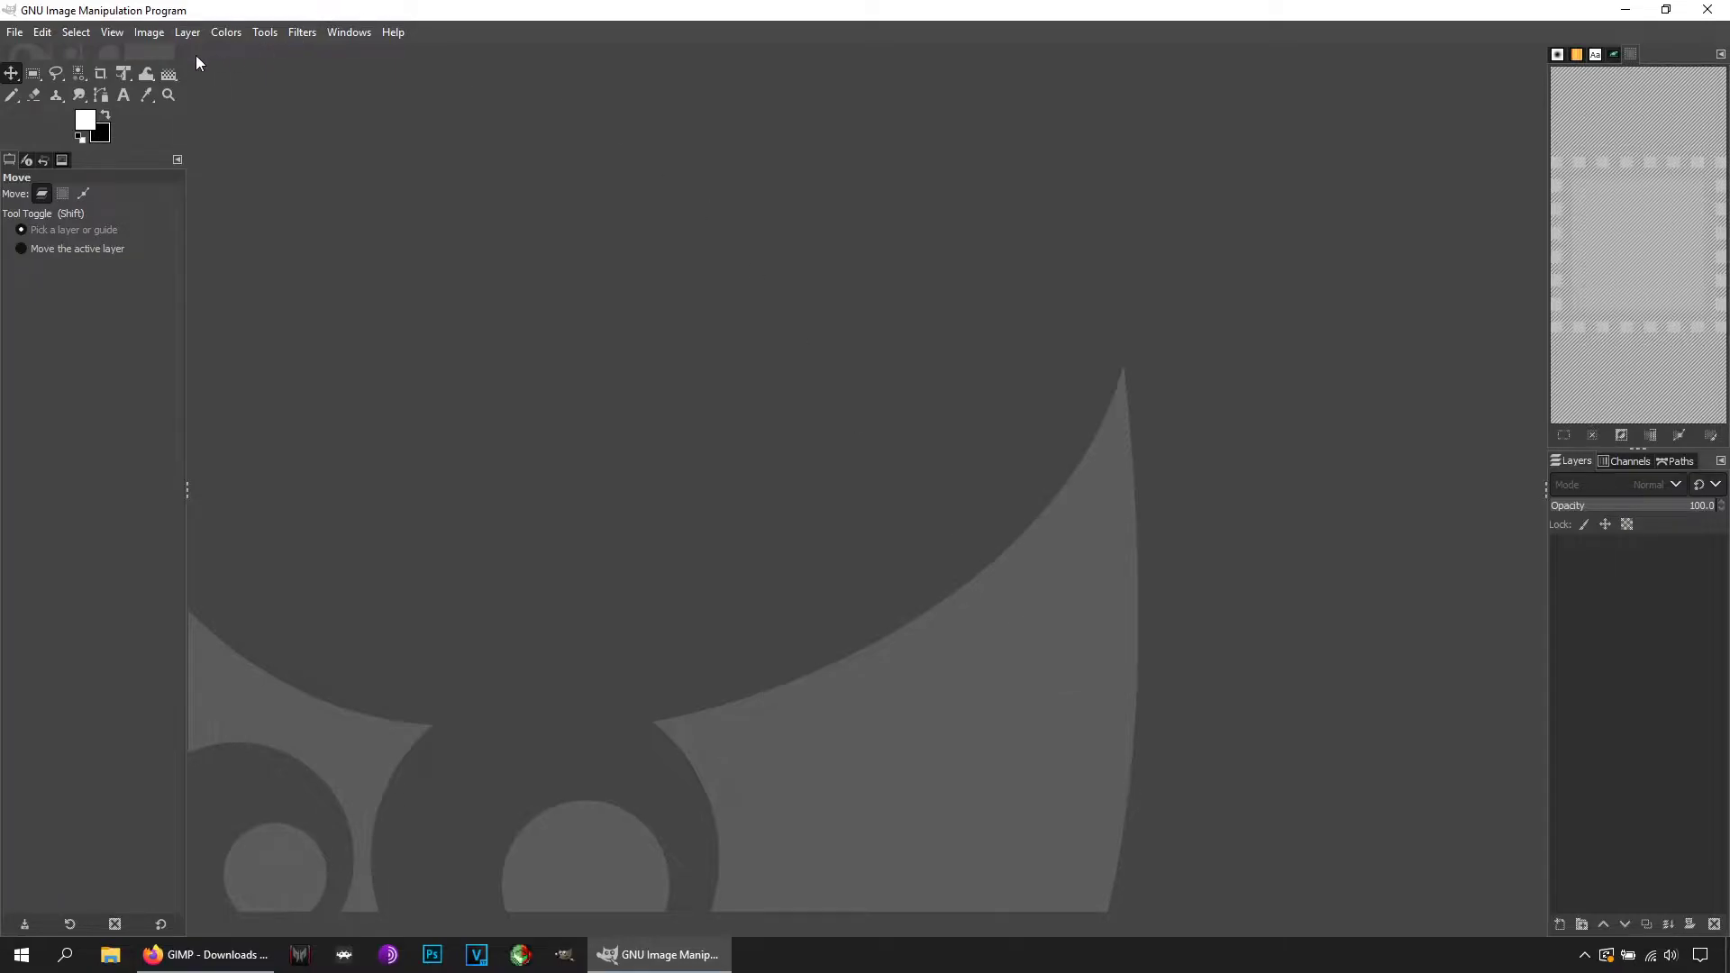
- Open snes-lttp.png from the Desktop's borders folder in GIMP
left_click(15, 32)
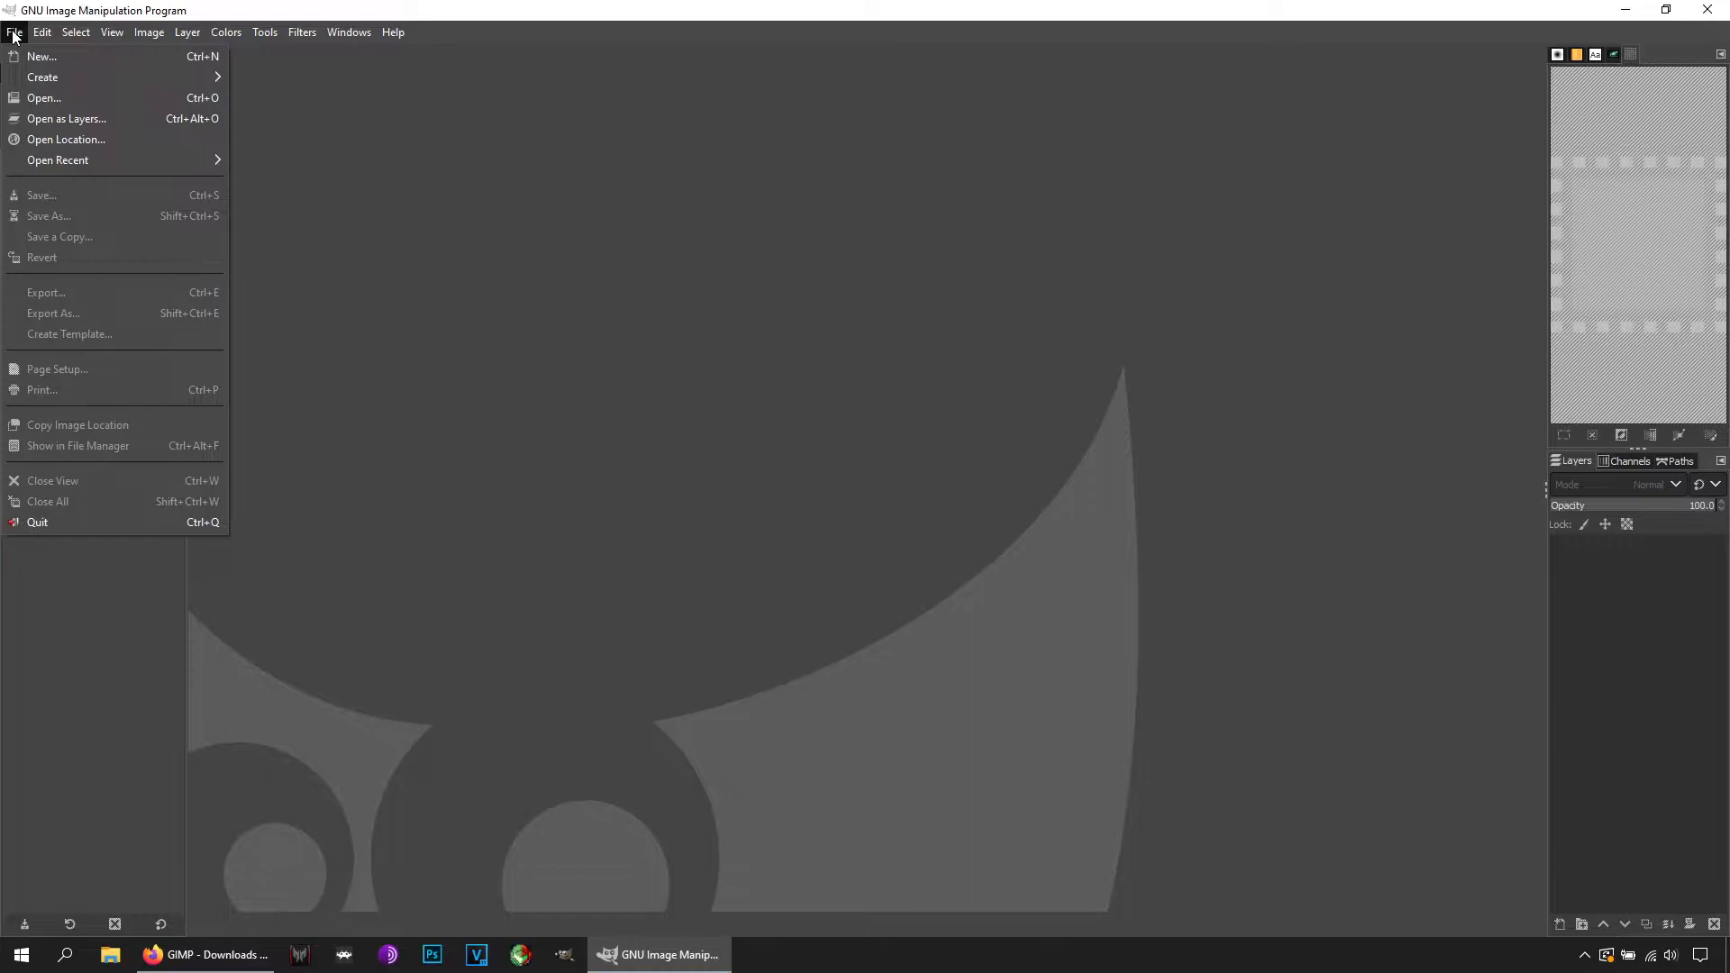
left_click(71, 99)
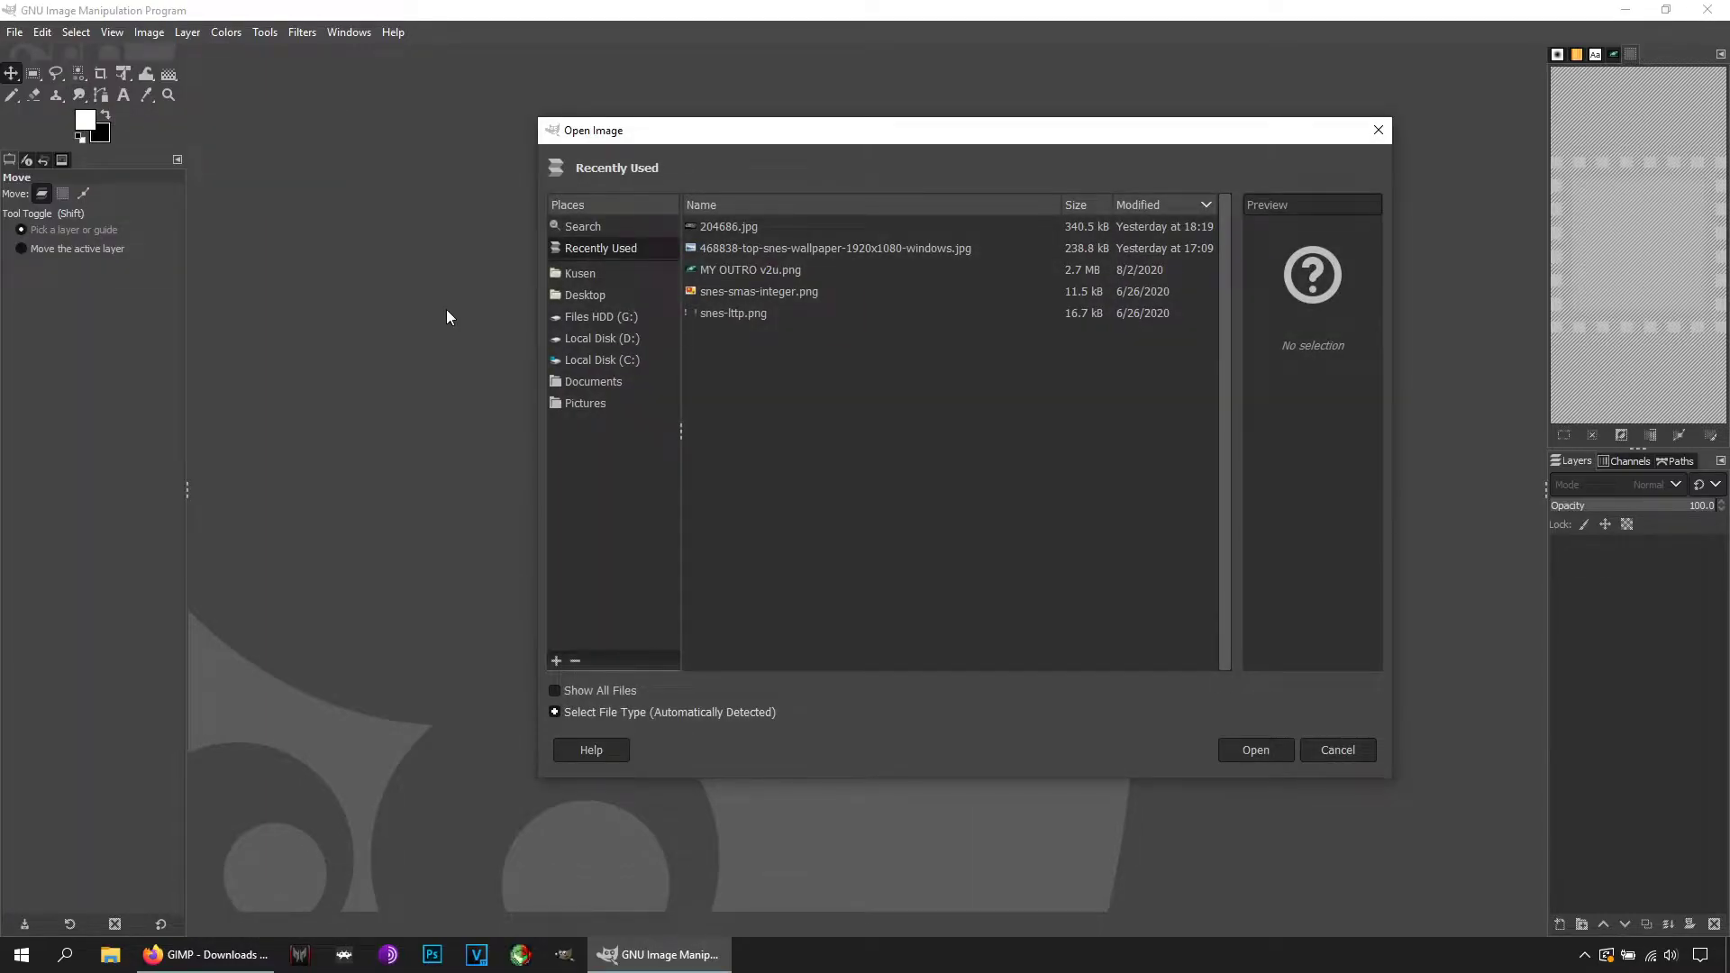
left_click(588, 294)
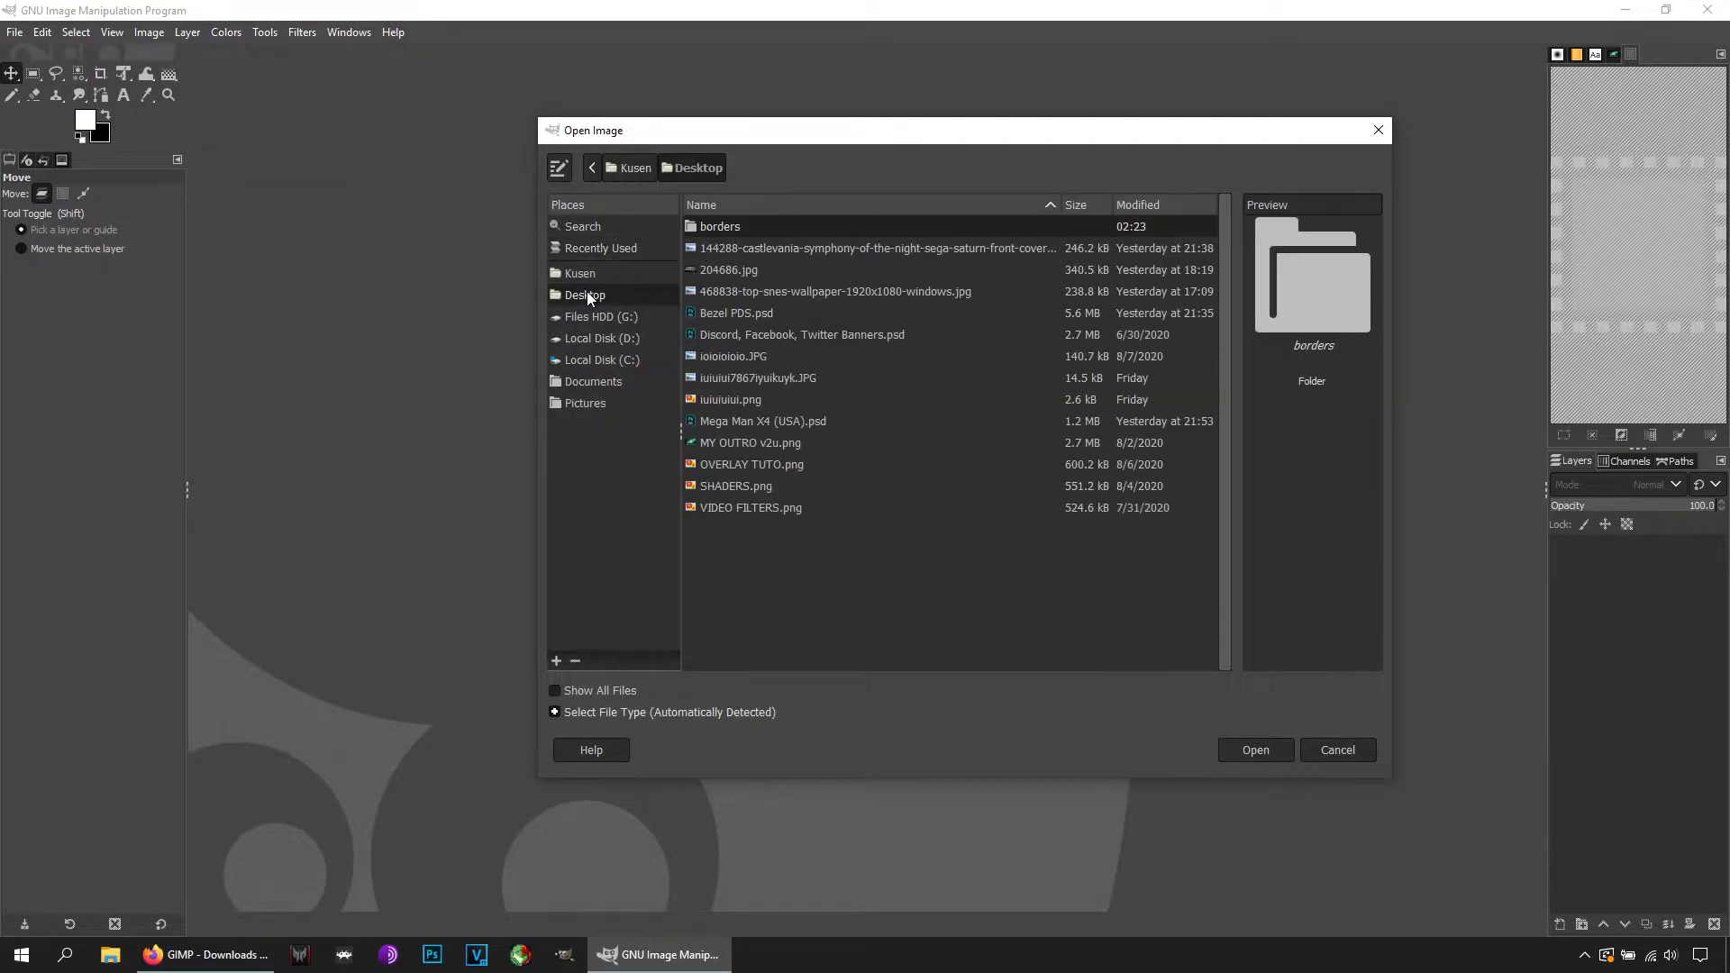
double_click(722, 229)
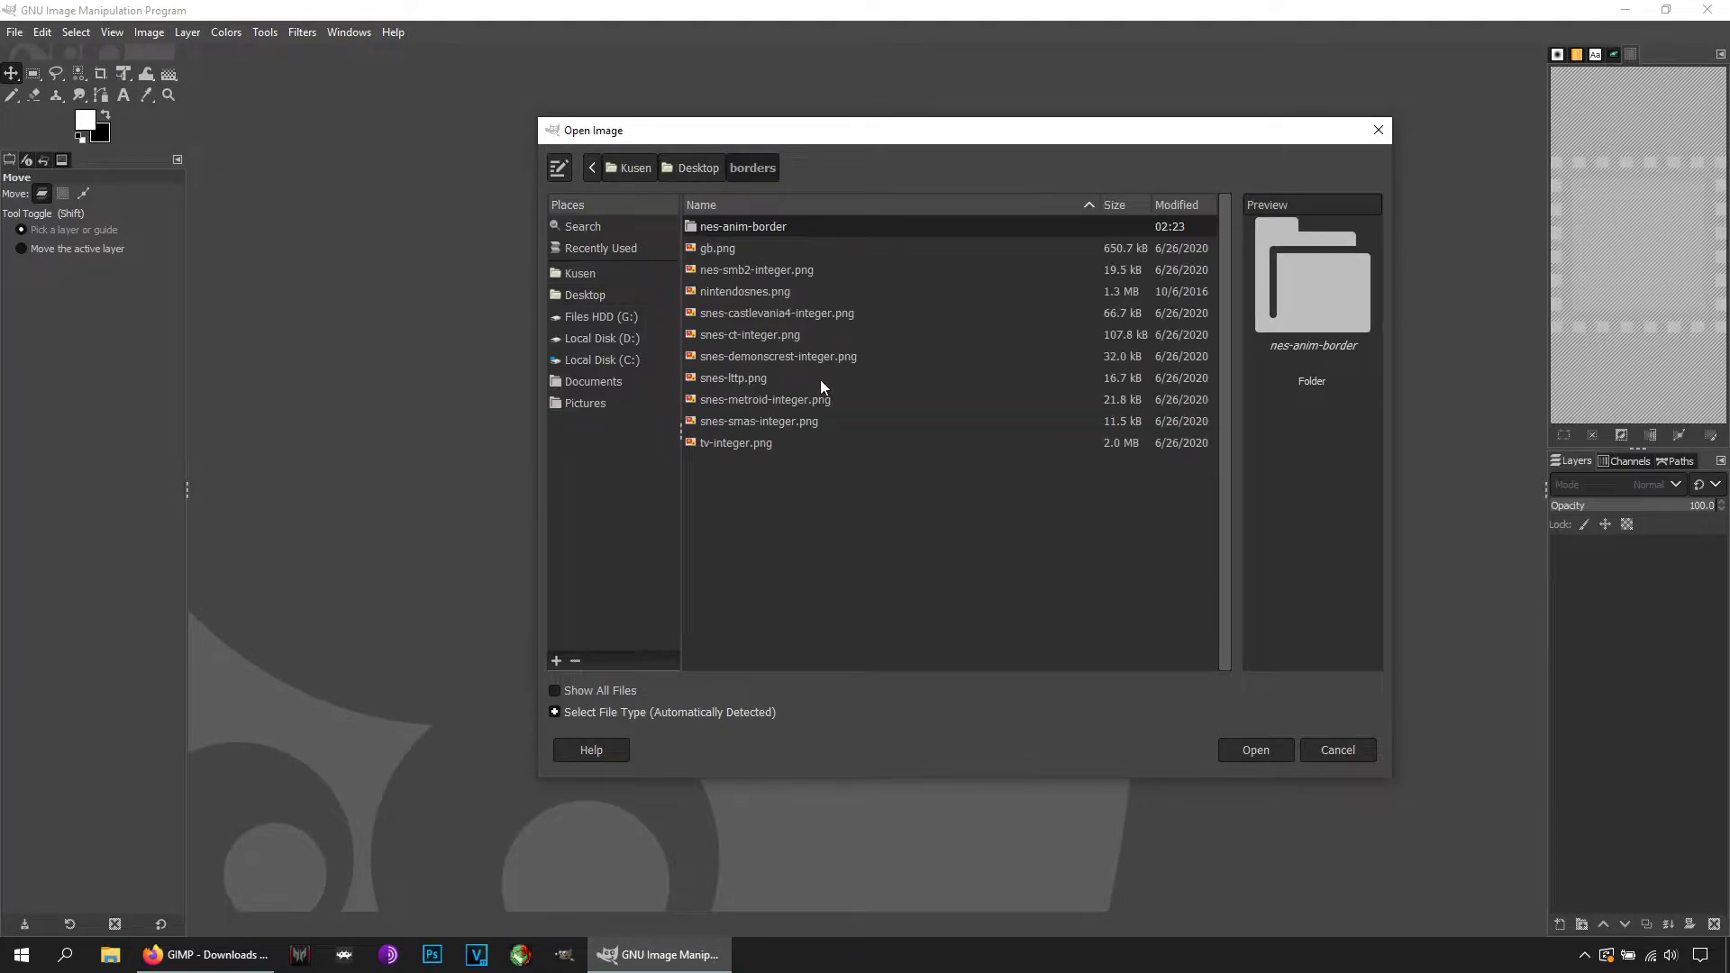
left_click(725, 374)
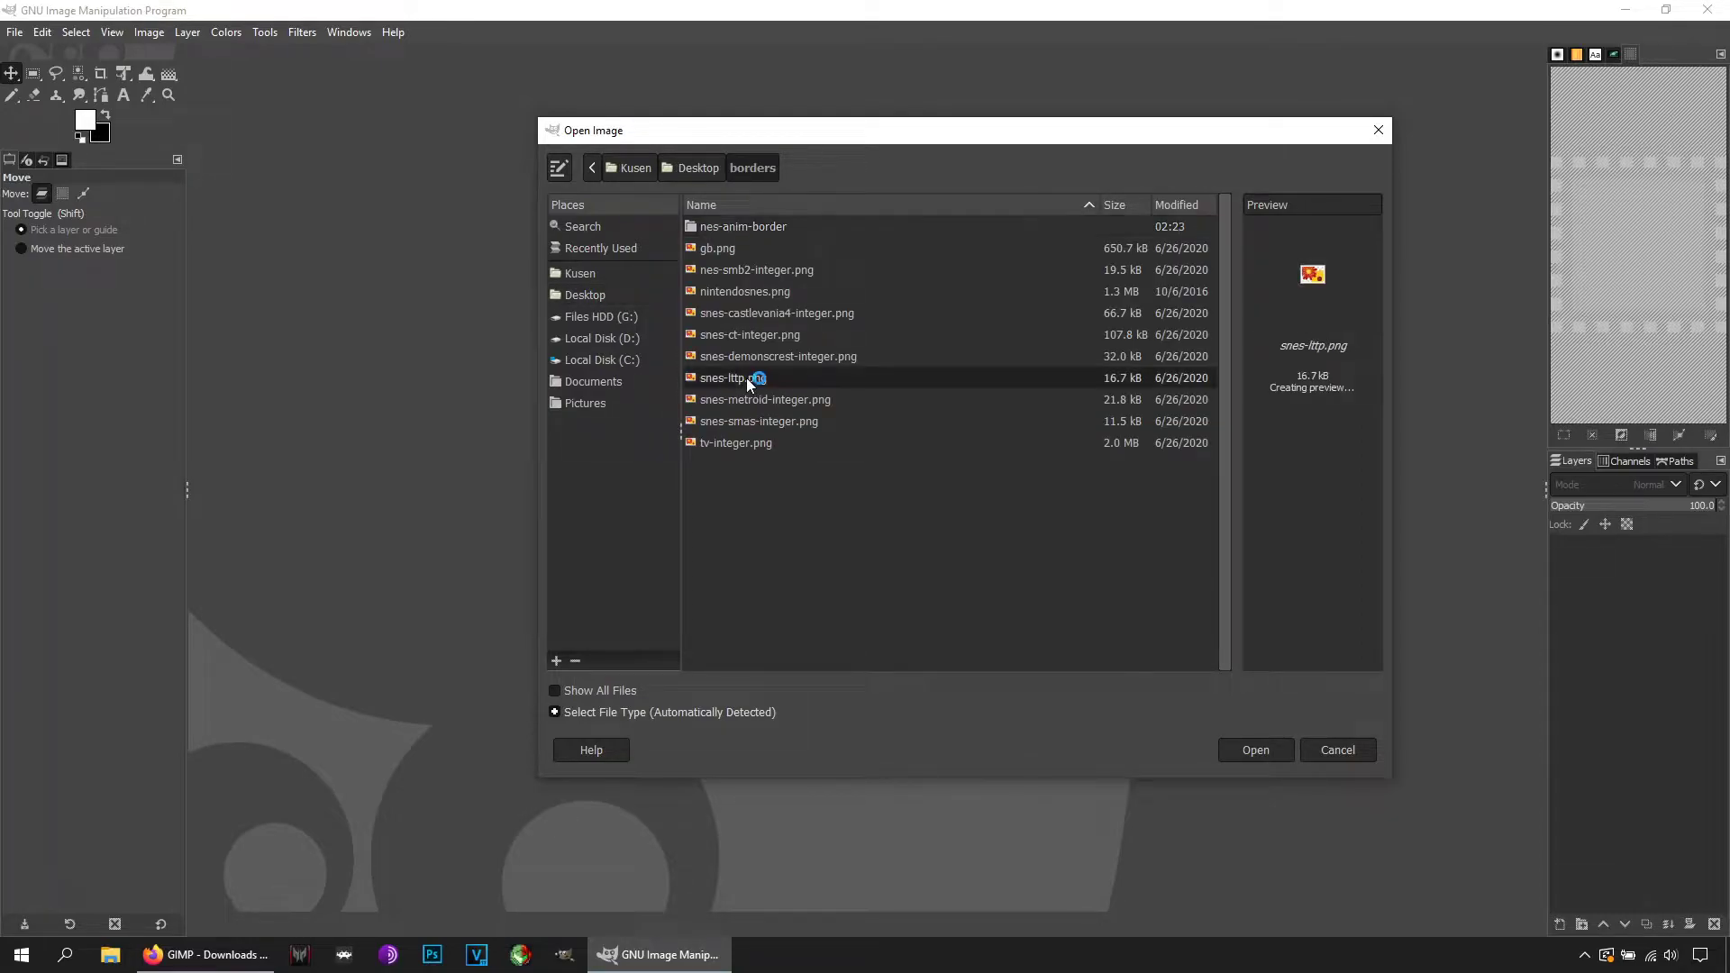
left_click(1257, 752)
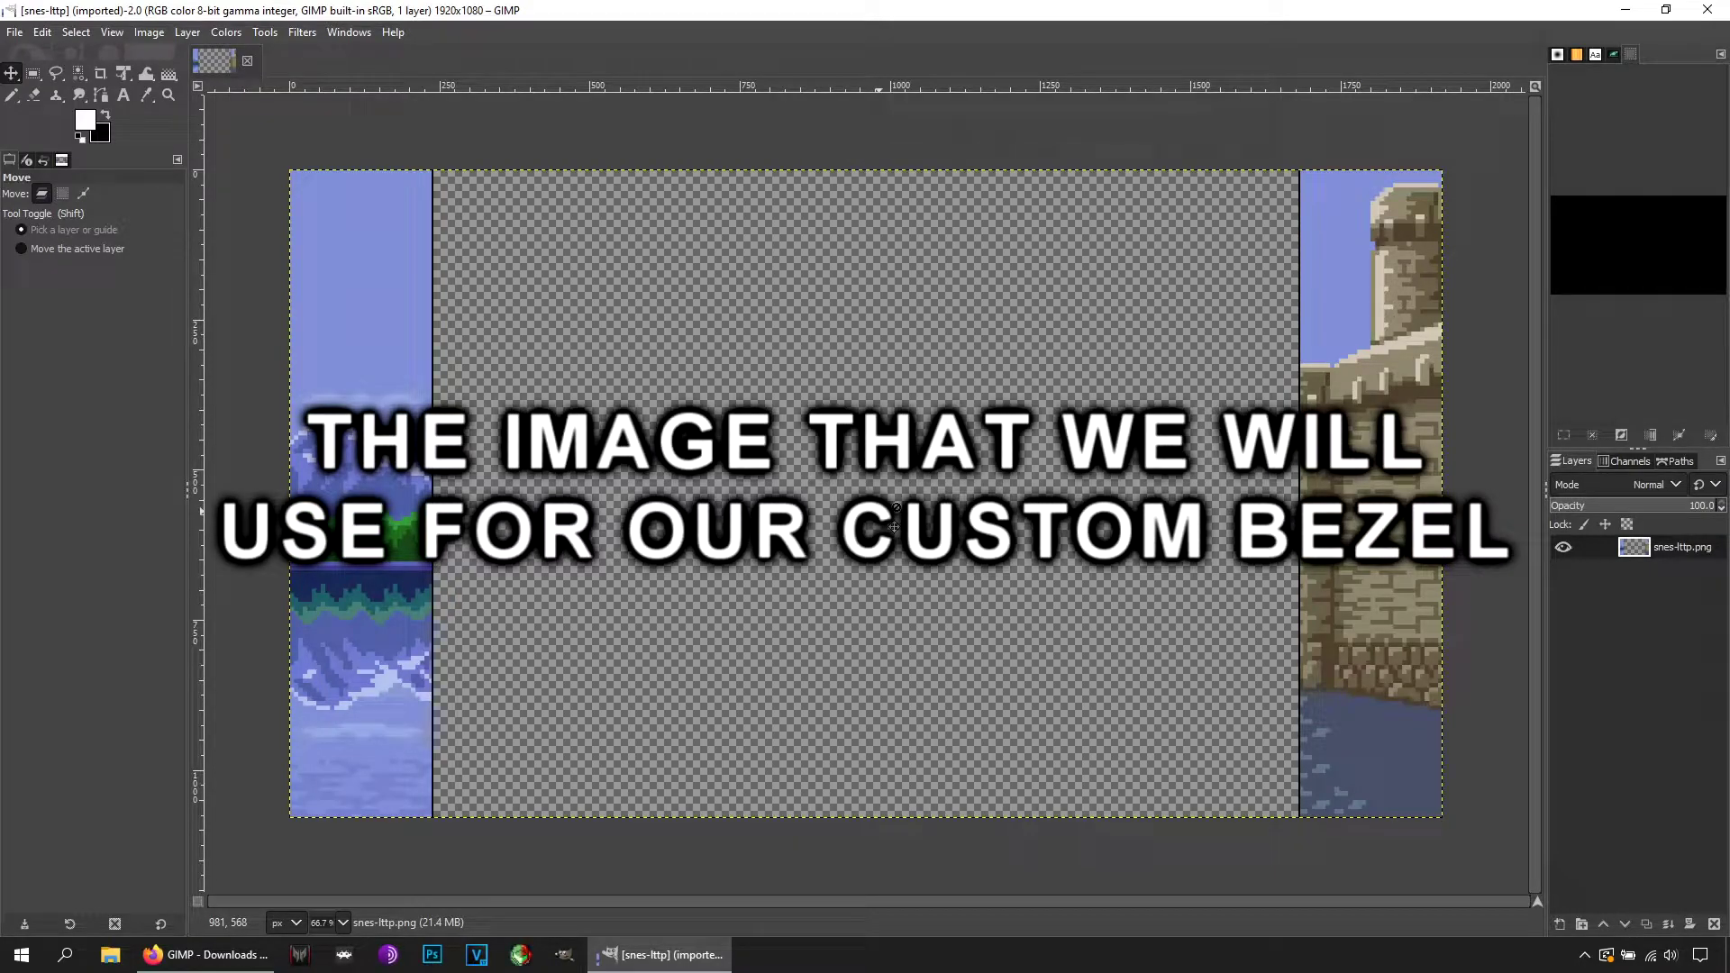
- Search DuckDuckGo images for 'snes wallpaper'
left_click(206, 955)
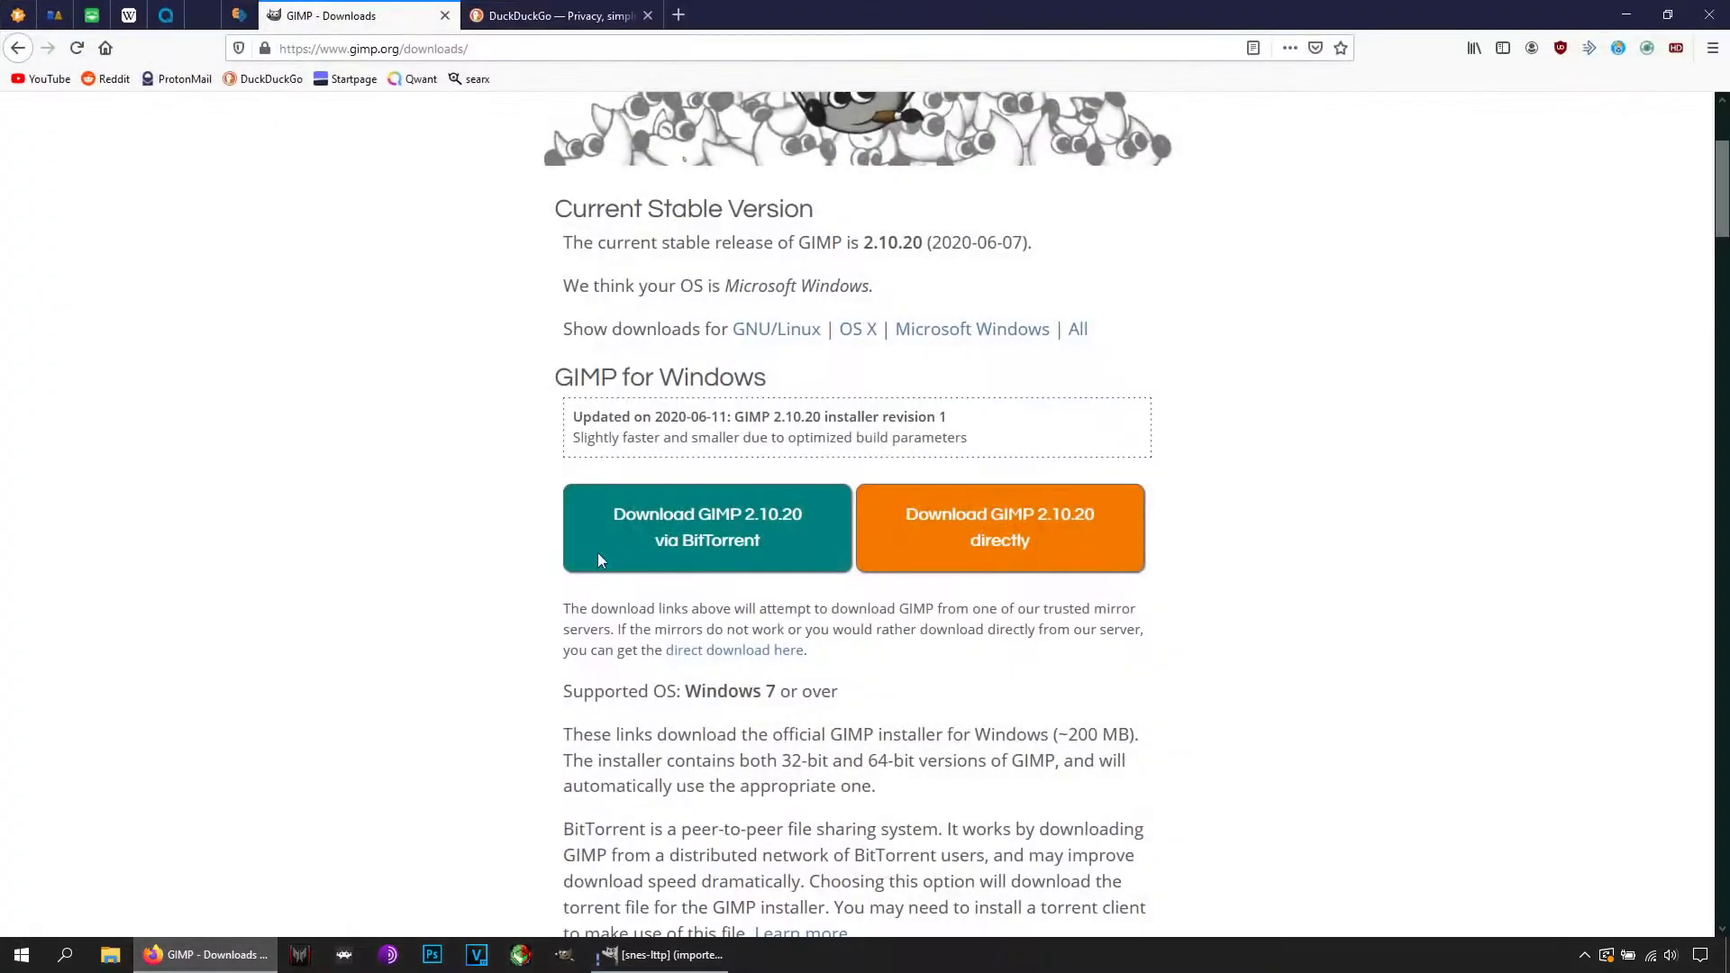
left_click(557, 15)
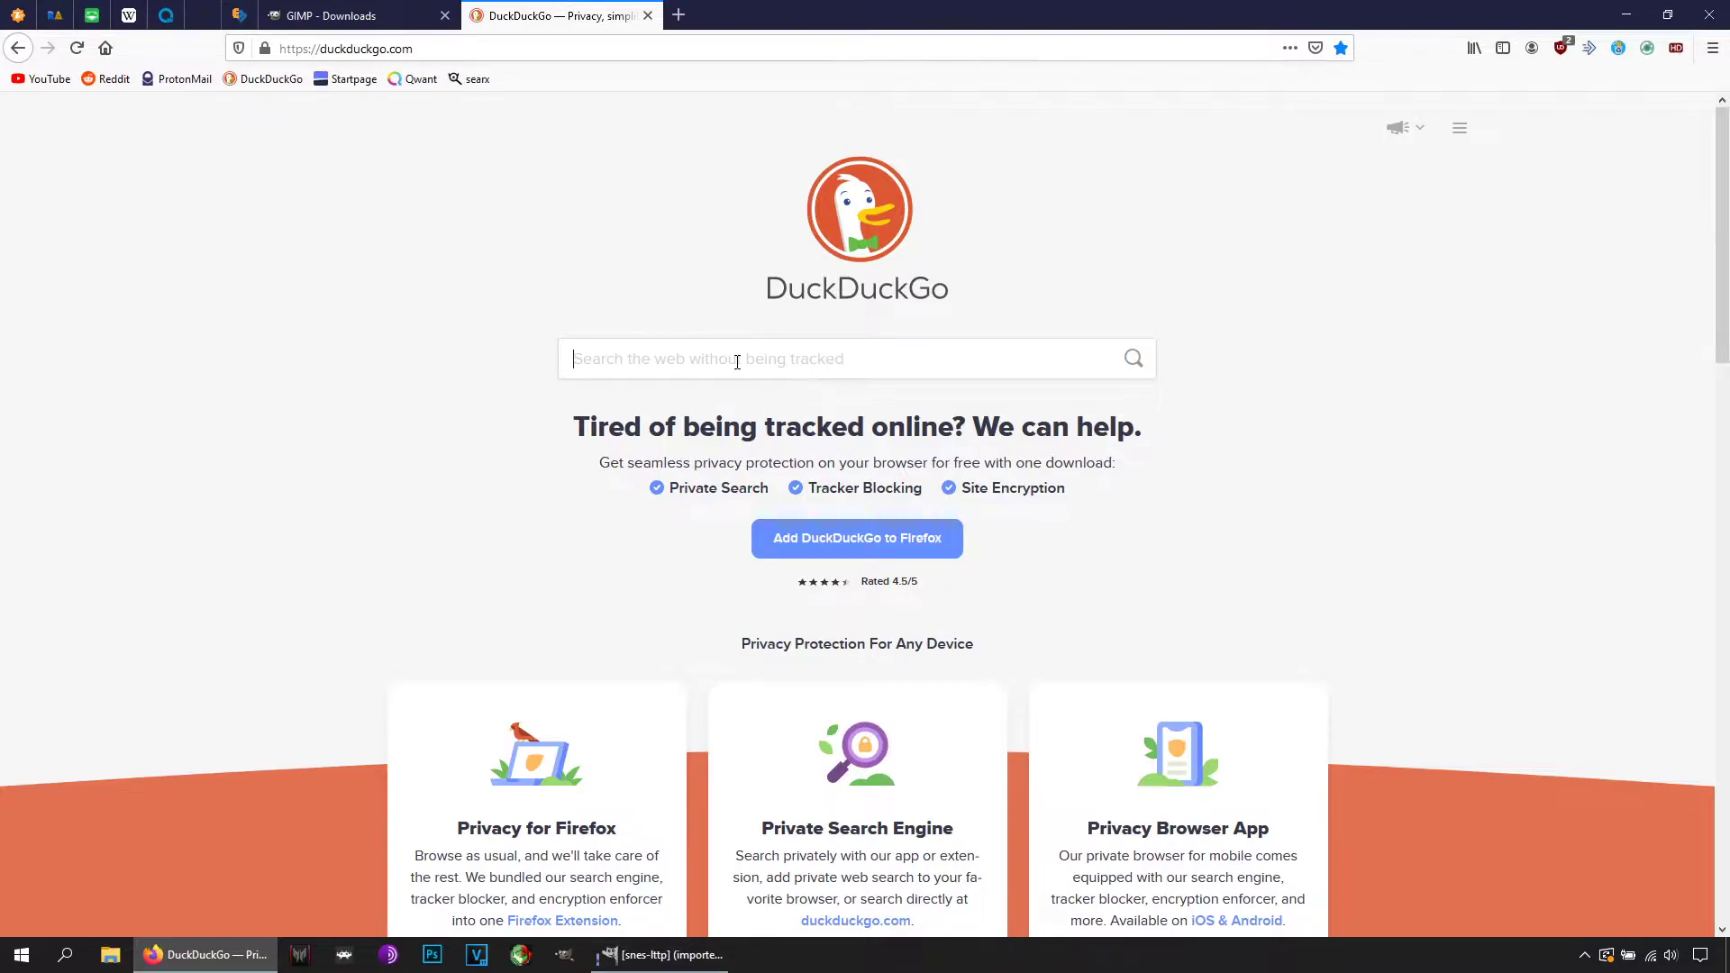
type("snes wallpaper")
key("Return")
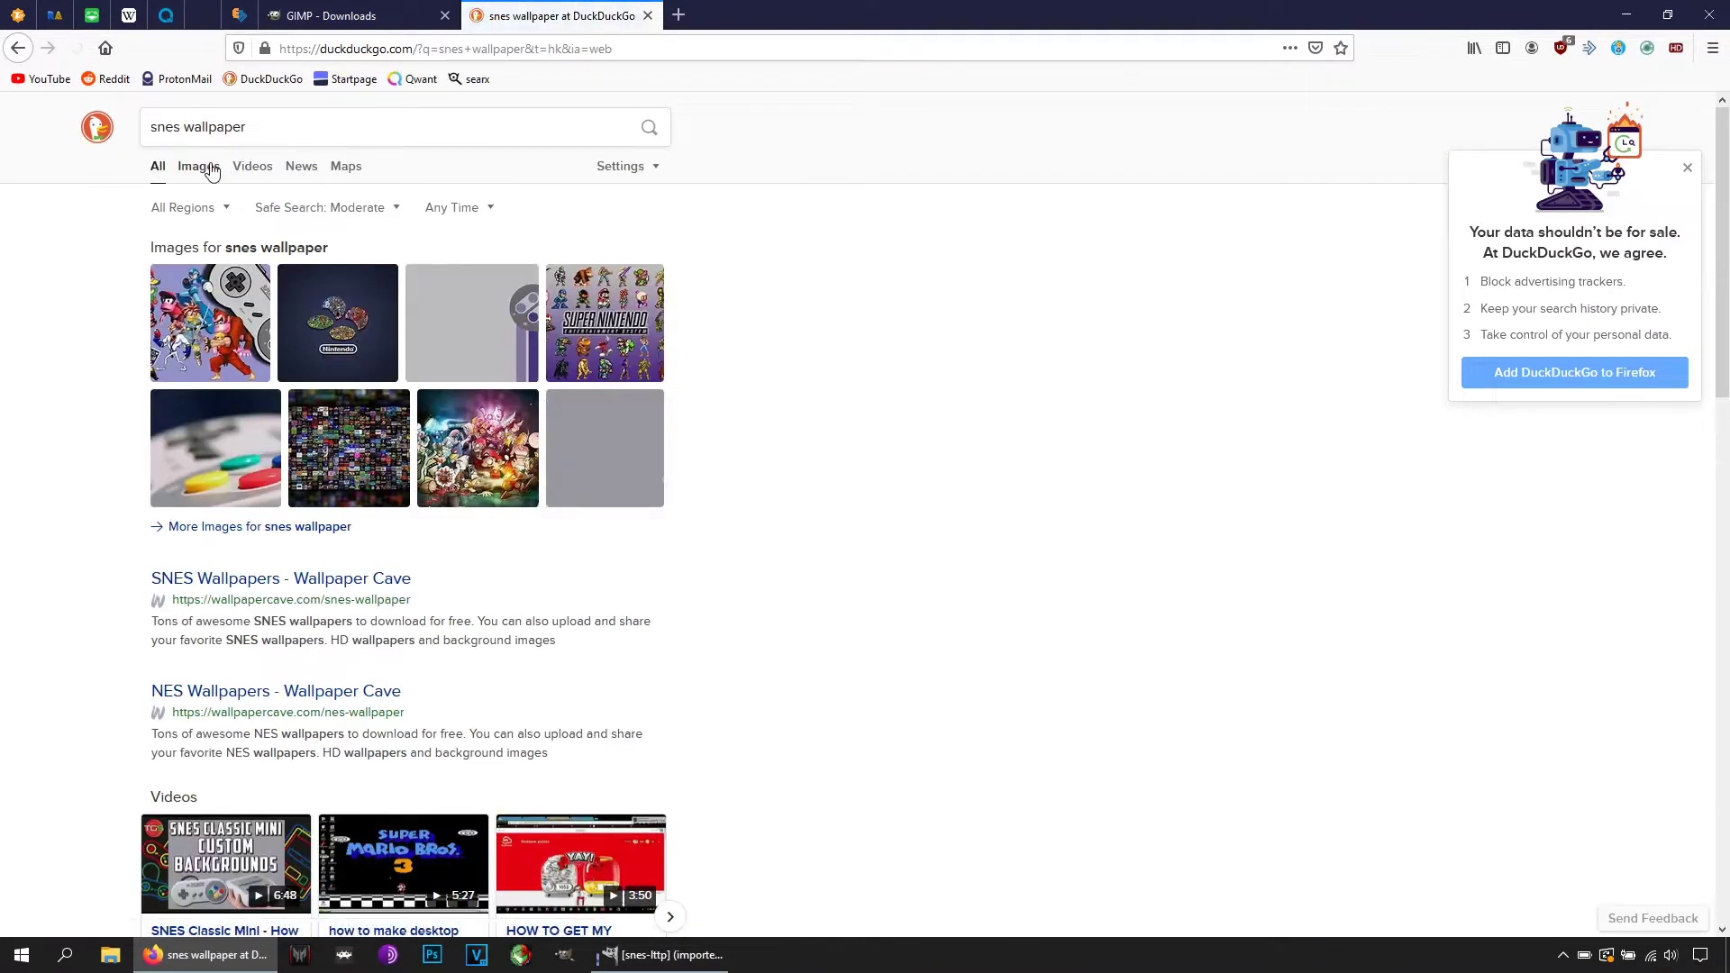
left_click(200, 167)
scroll(811, 274, "down", 10)
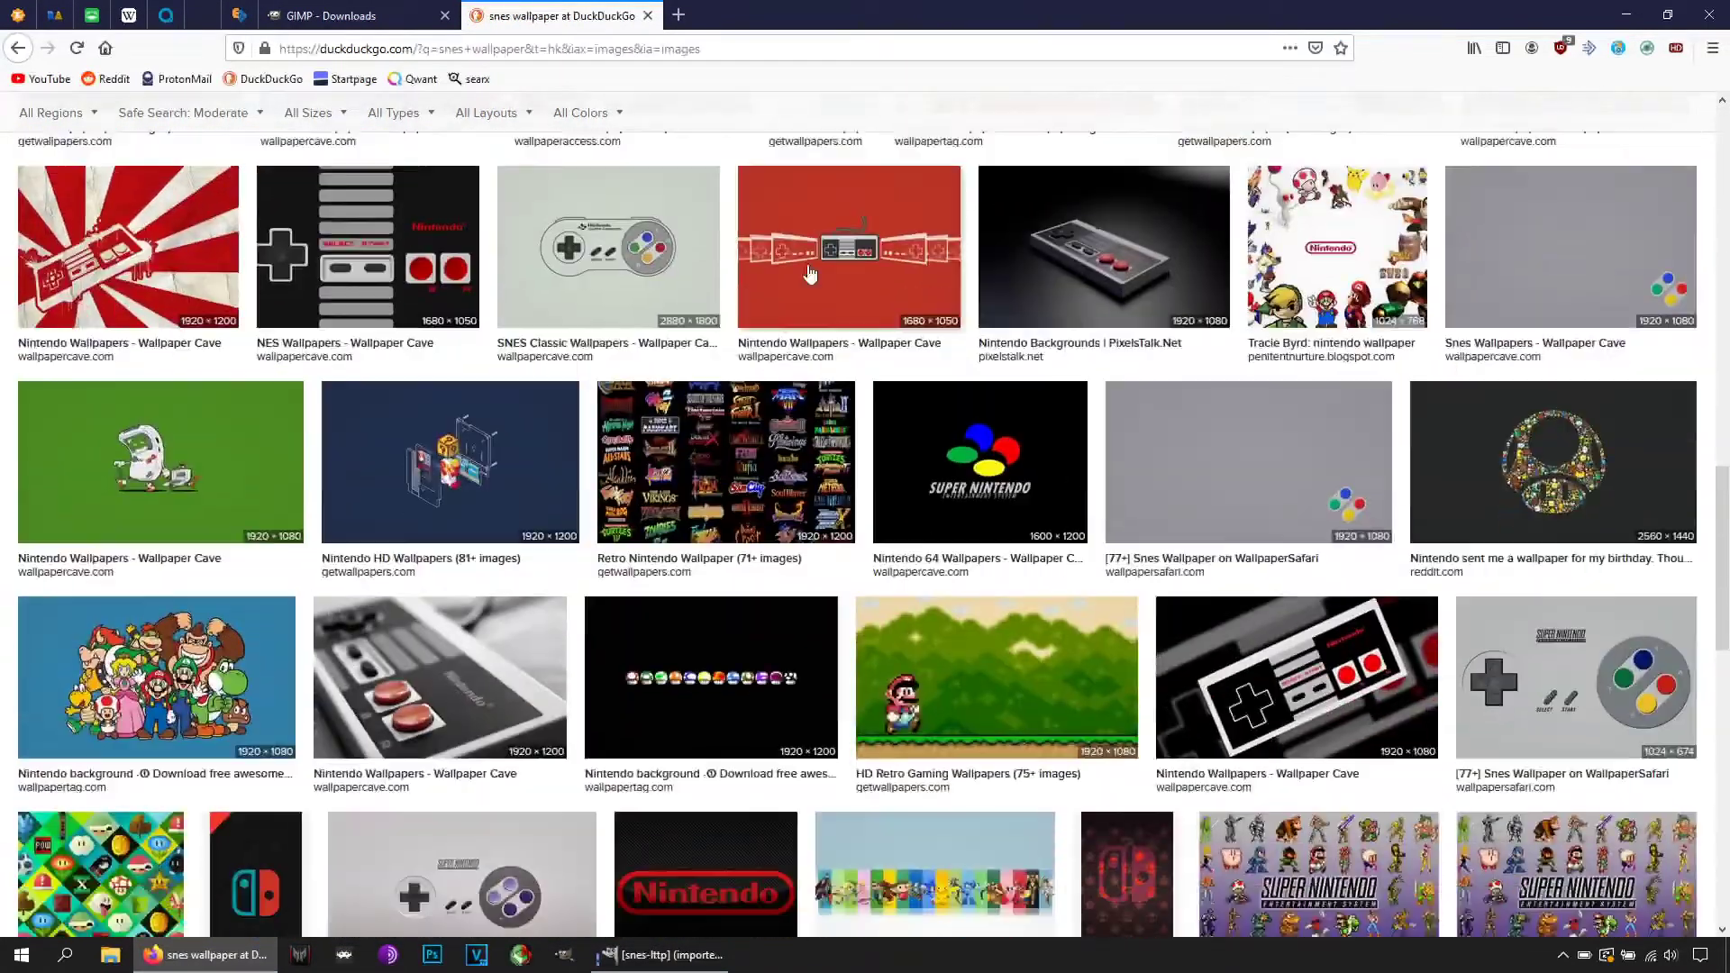
scroll(811, 274, "down", 1)
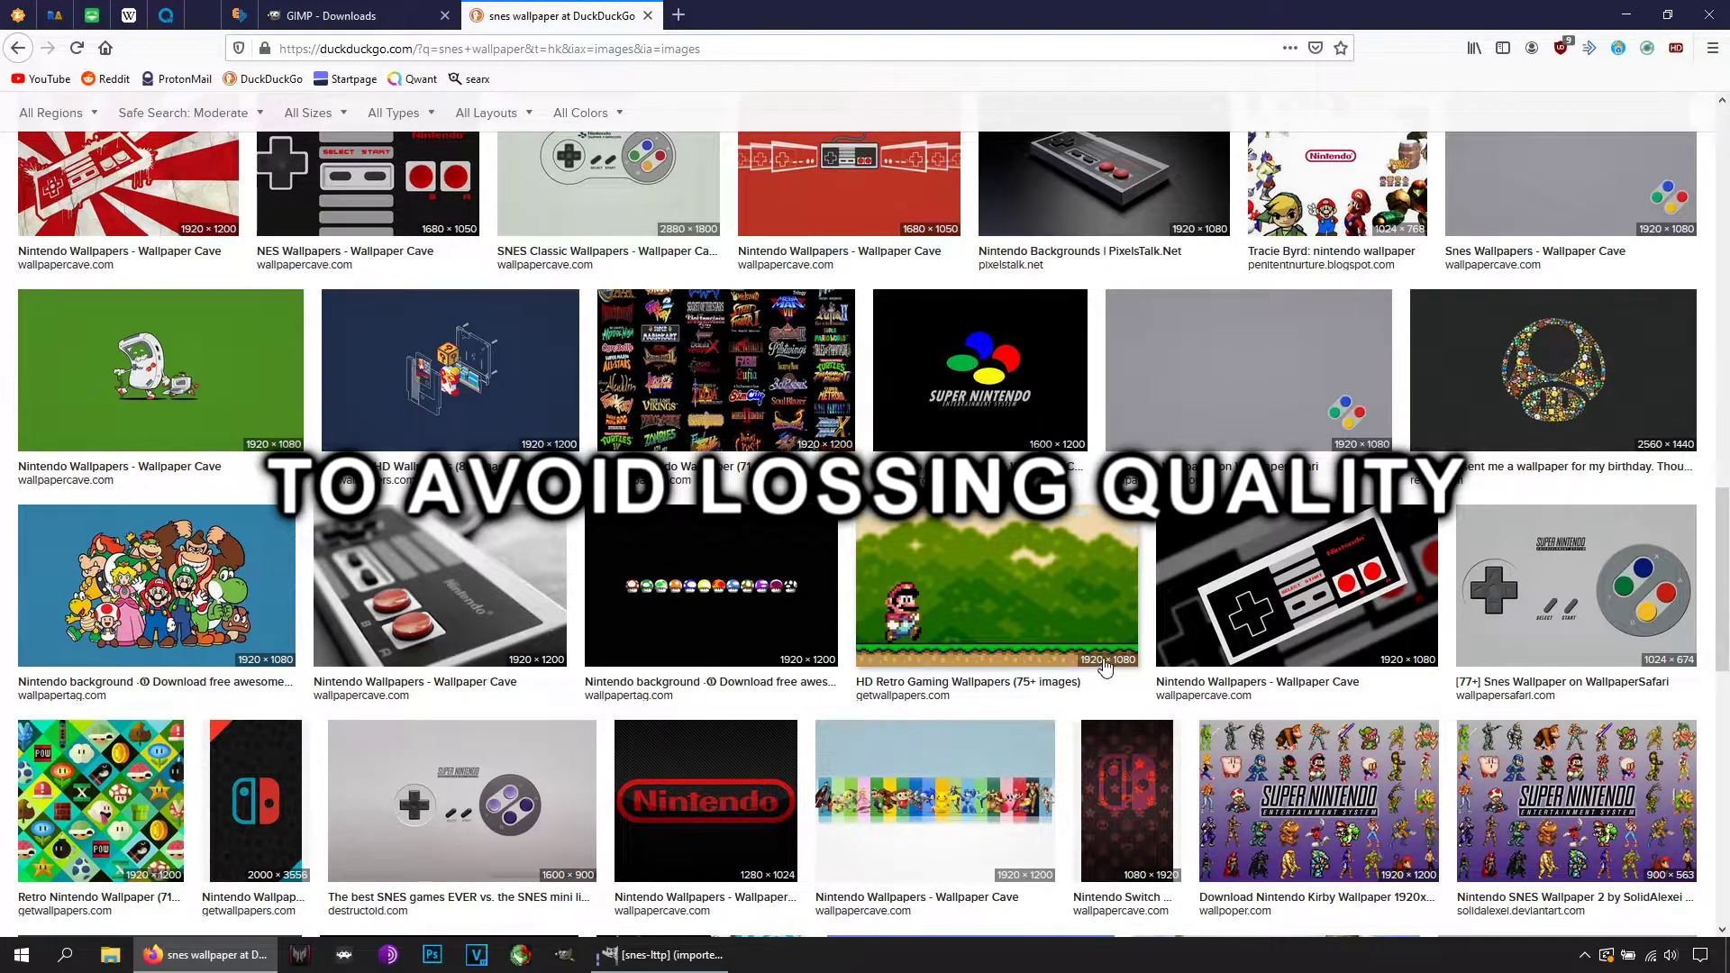
- Save the full-size Mario green forest wallpaper to the Desktop as 21692
left_click(937, 596)
left_click(1170, 642)
right_click(947, 311)
left_click(1005, 367)
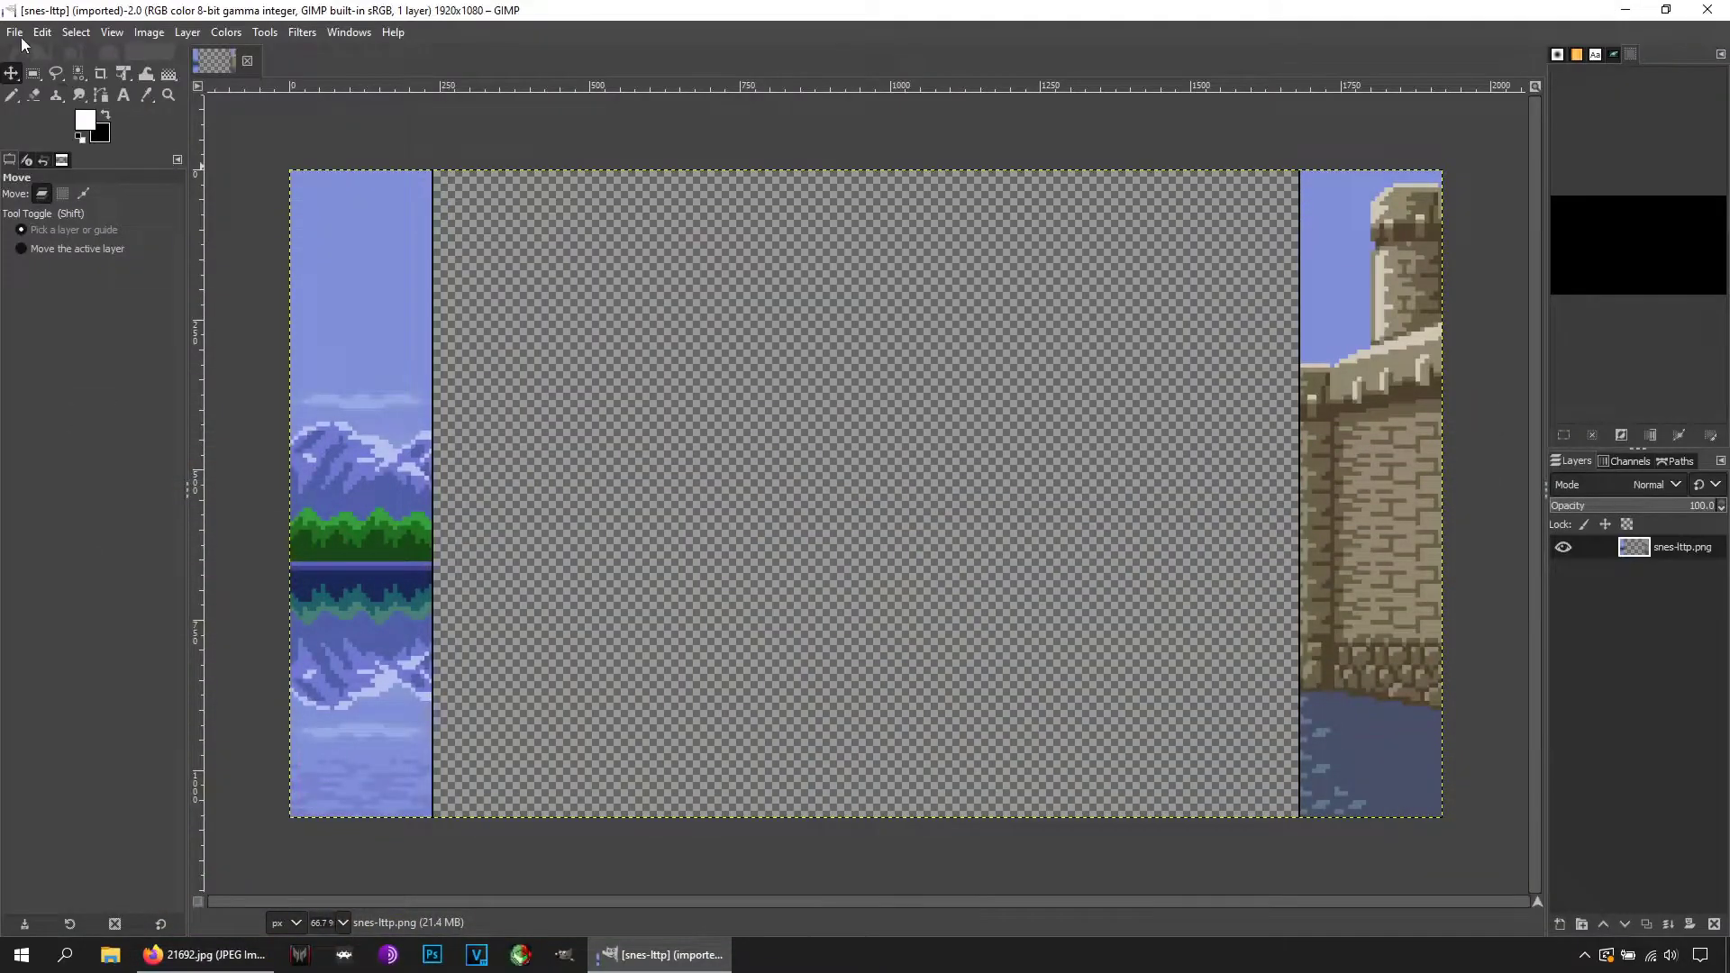
left_click(15, 33)
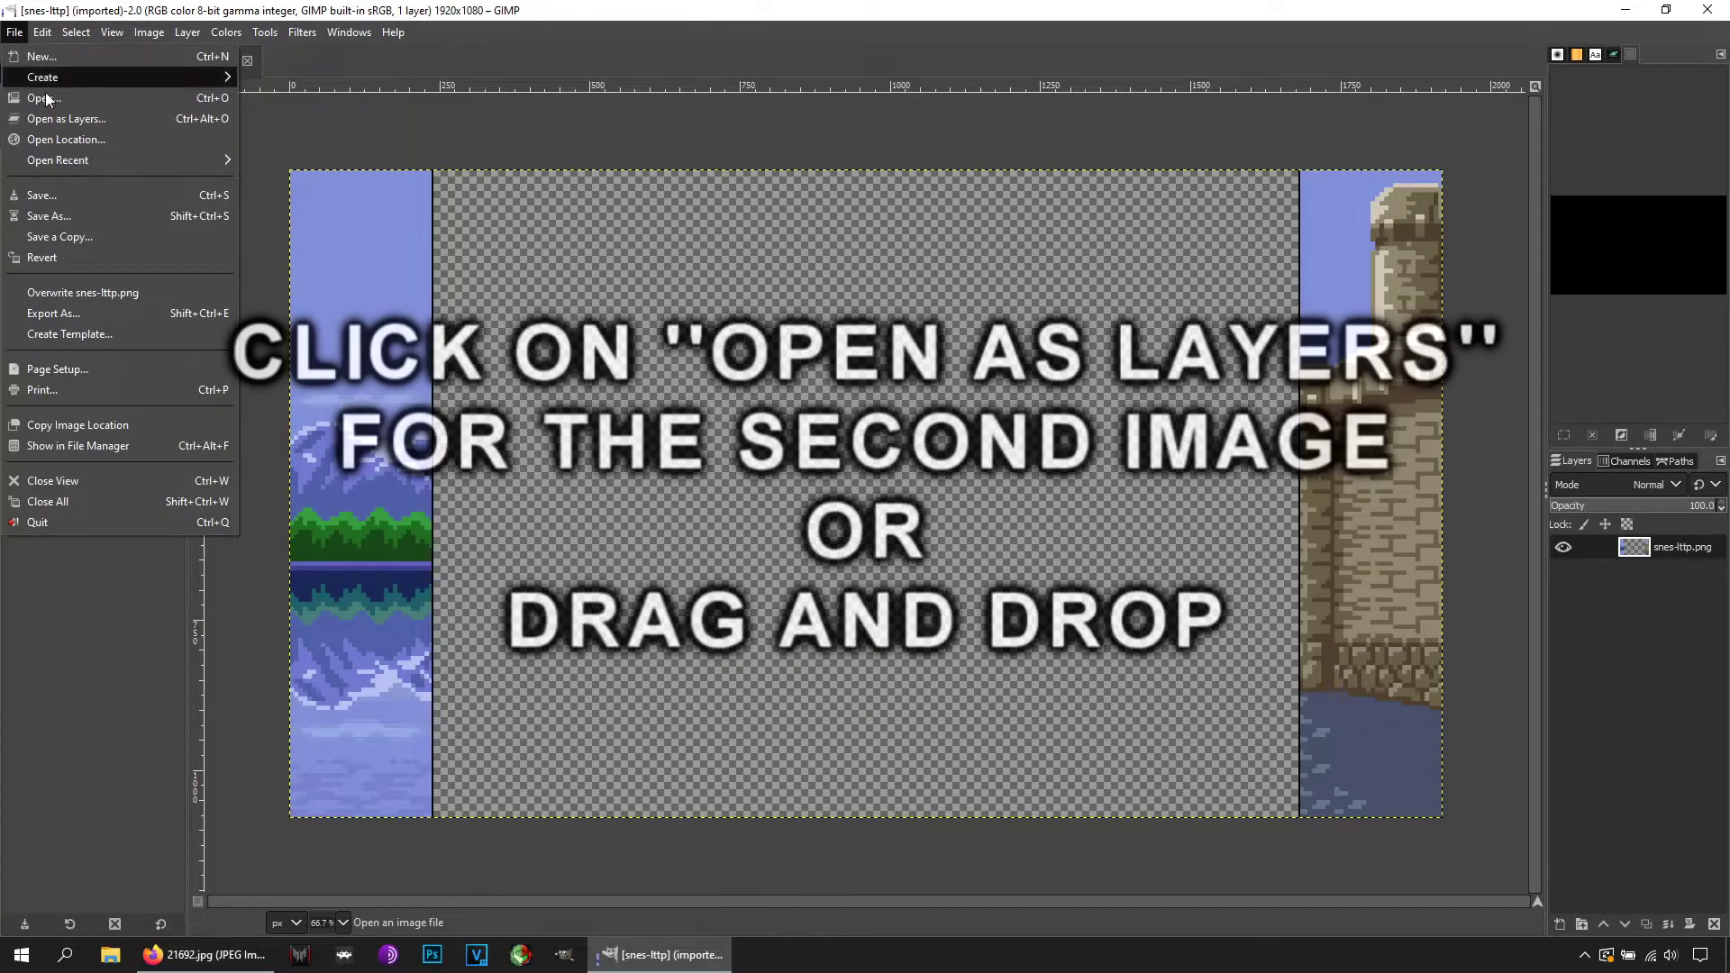
- Add 21692.jpg as a layer and move it beneath snes-lttp.png in the Layers panel
left_click(43, 97)
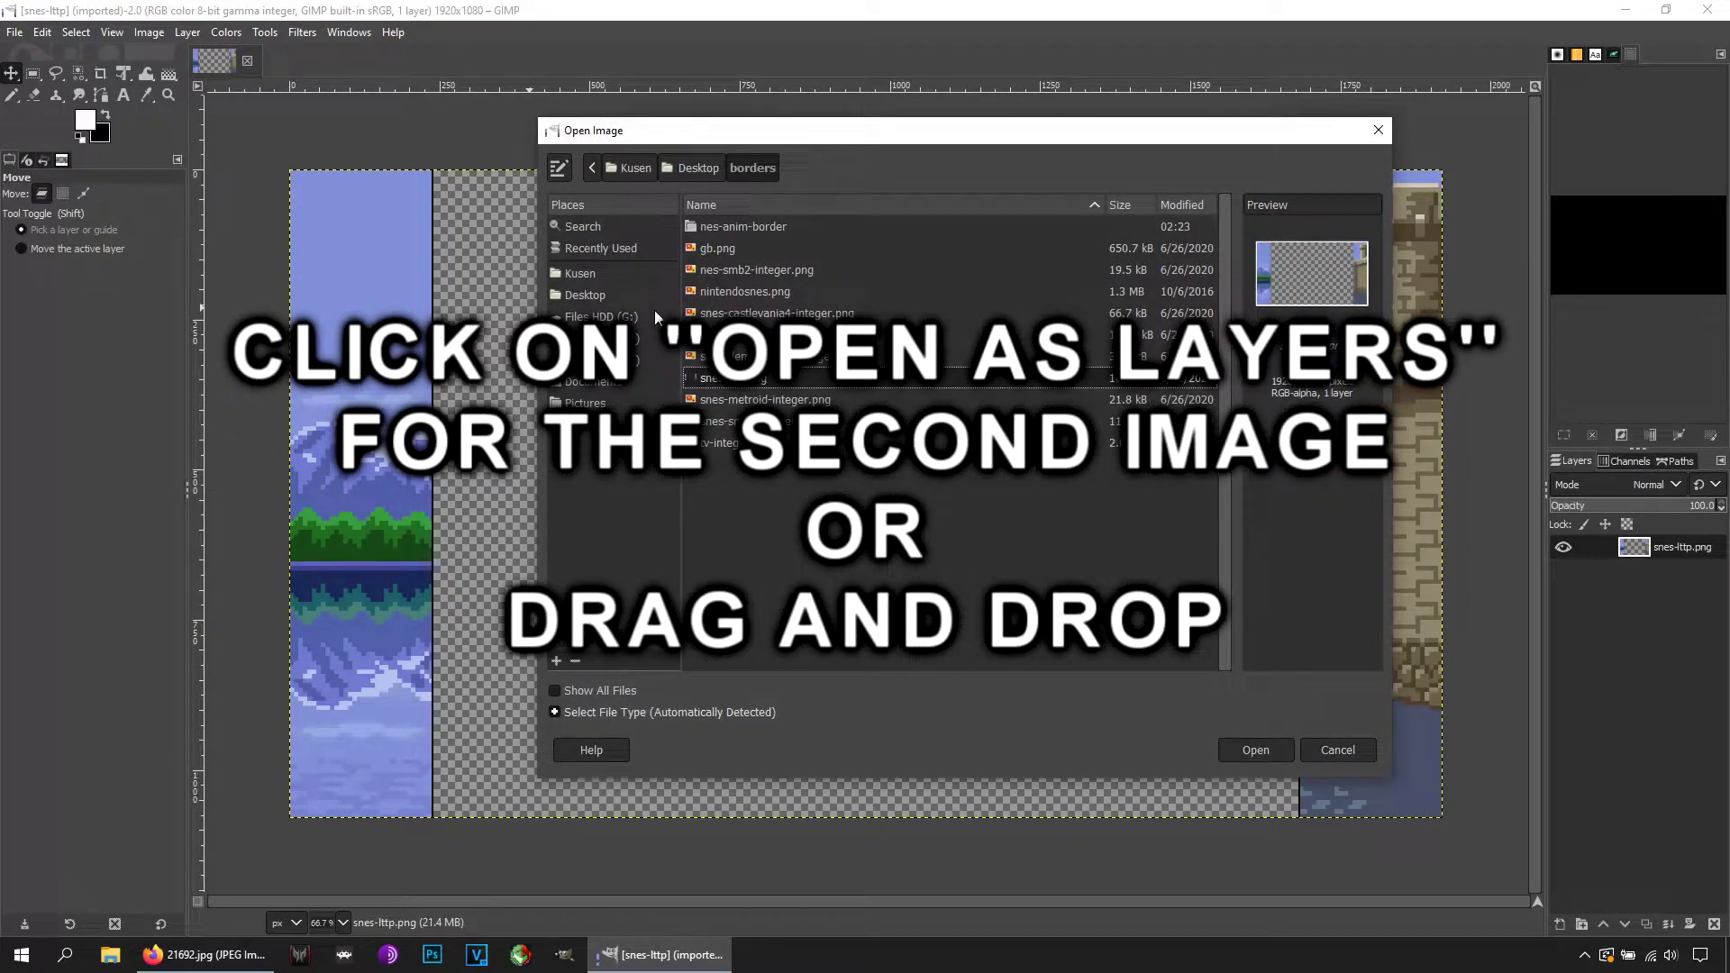
left_click(586, 295)
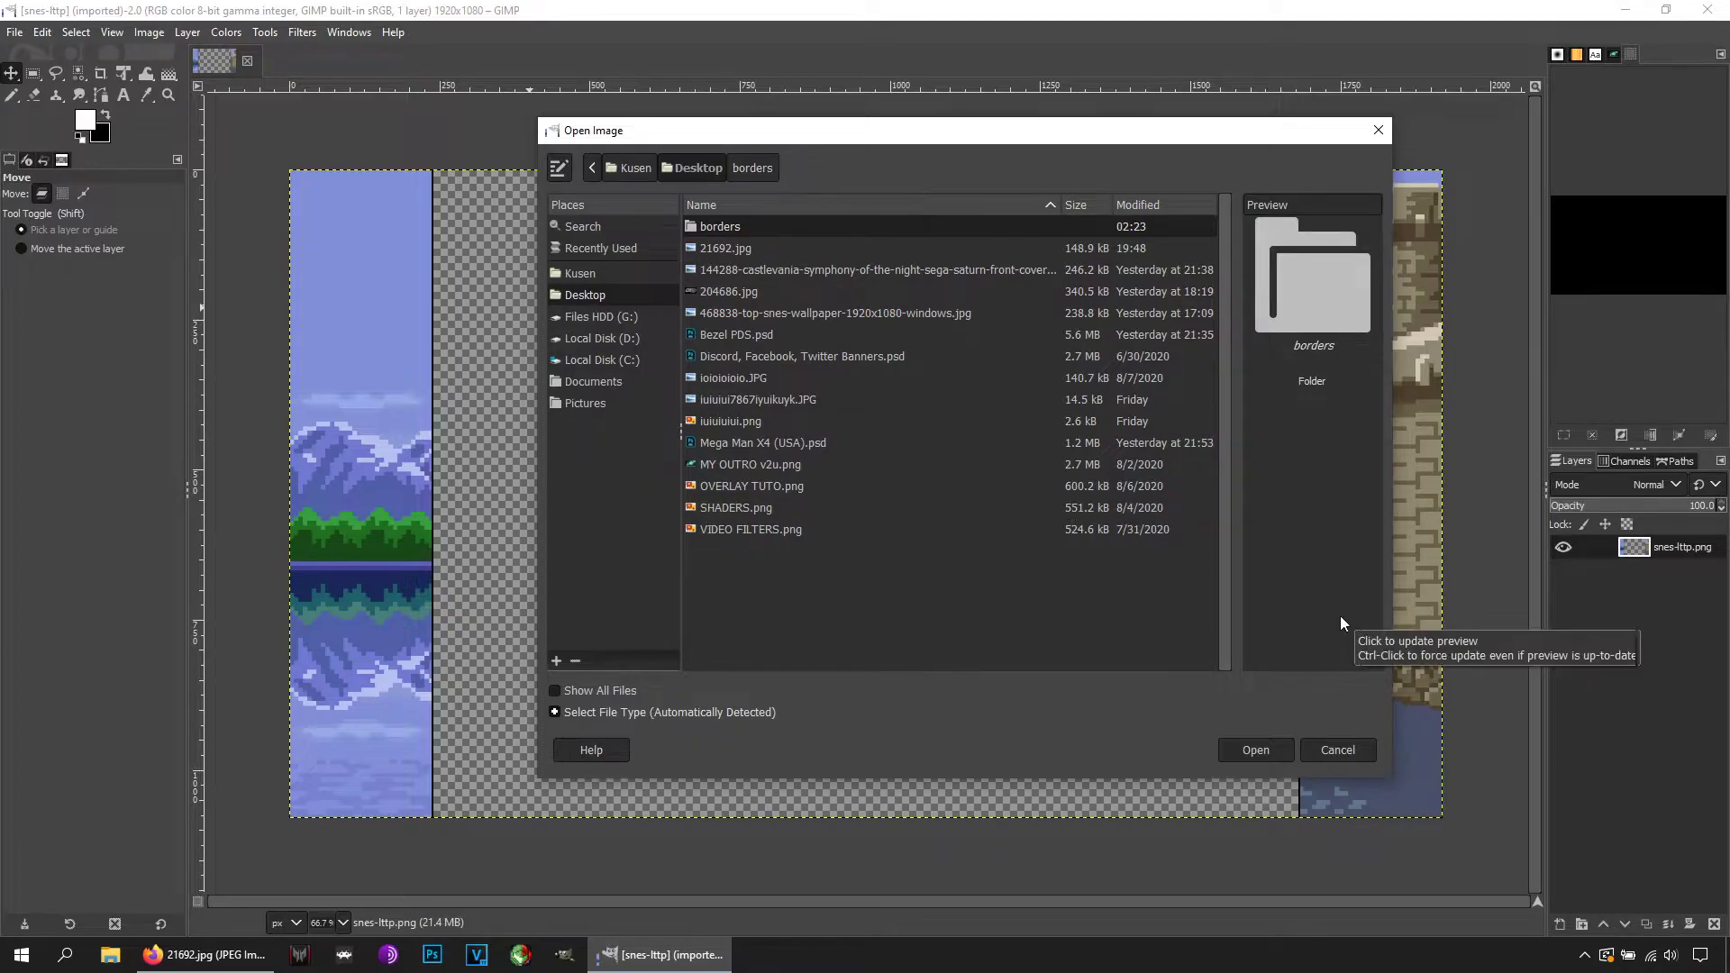
left_click(1339, 750)
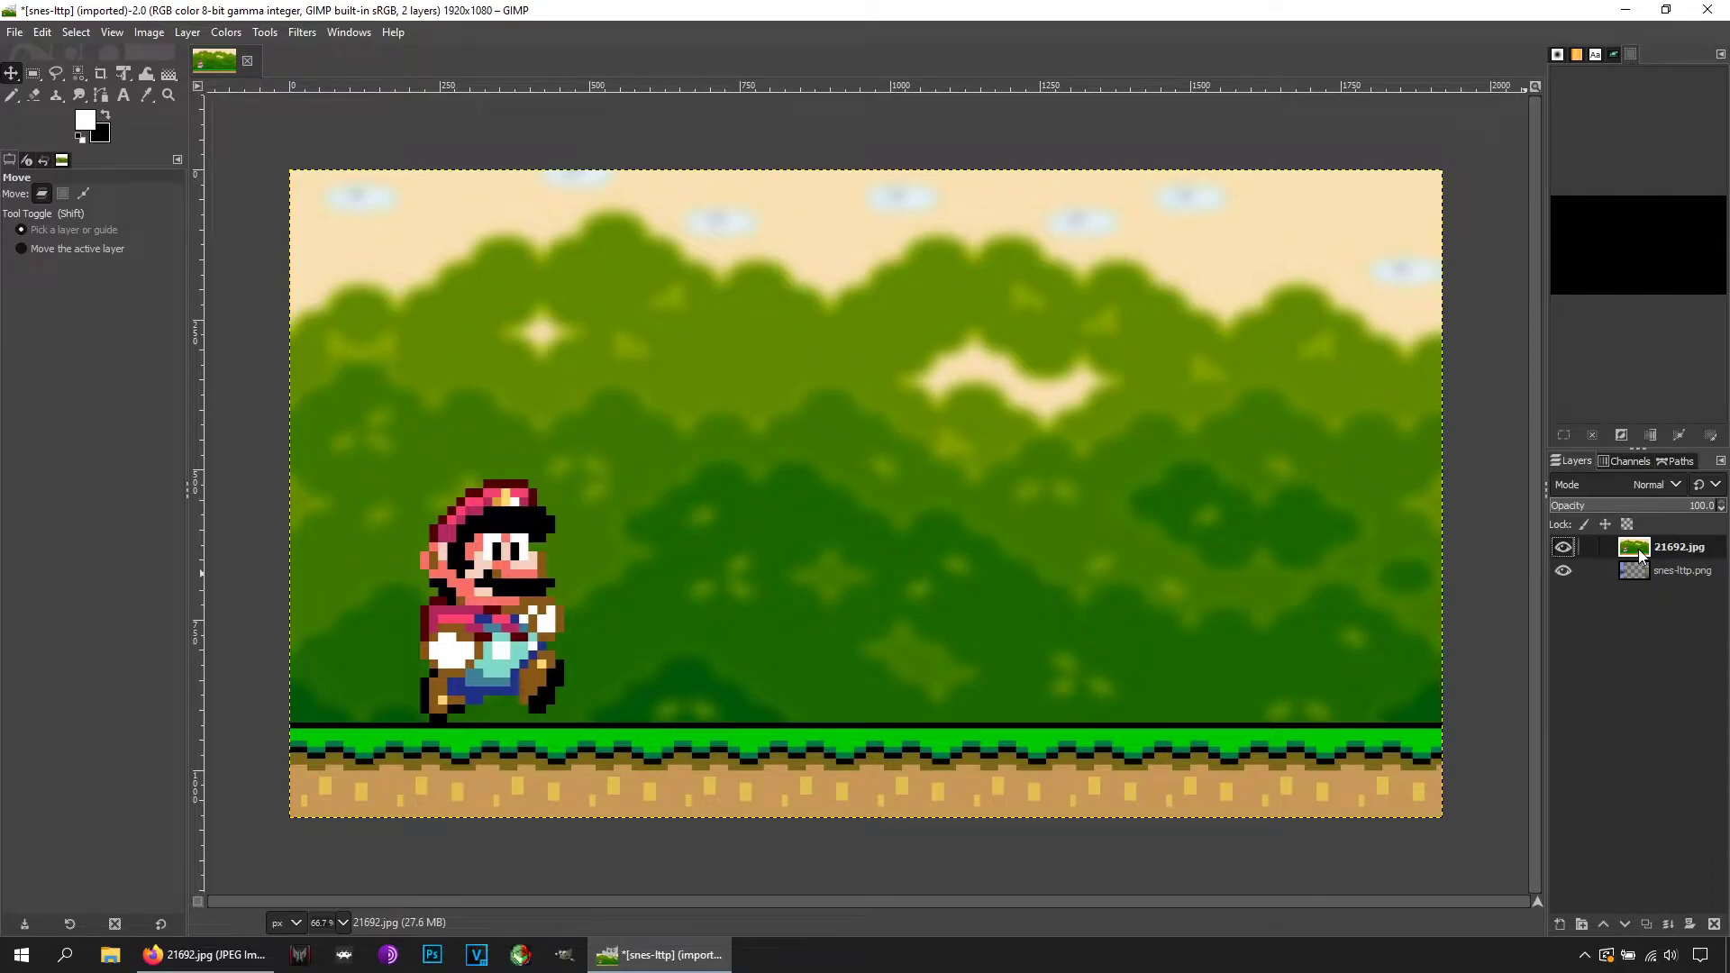
left_click_drag(1640, 554, 1632, 594)
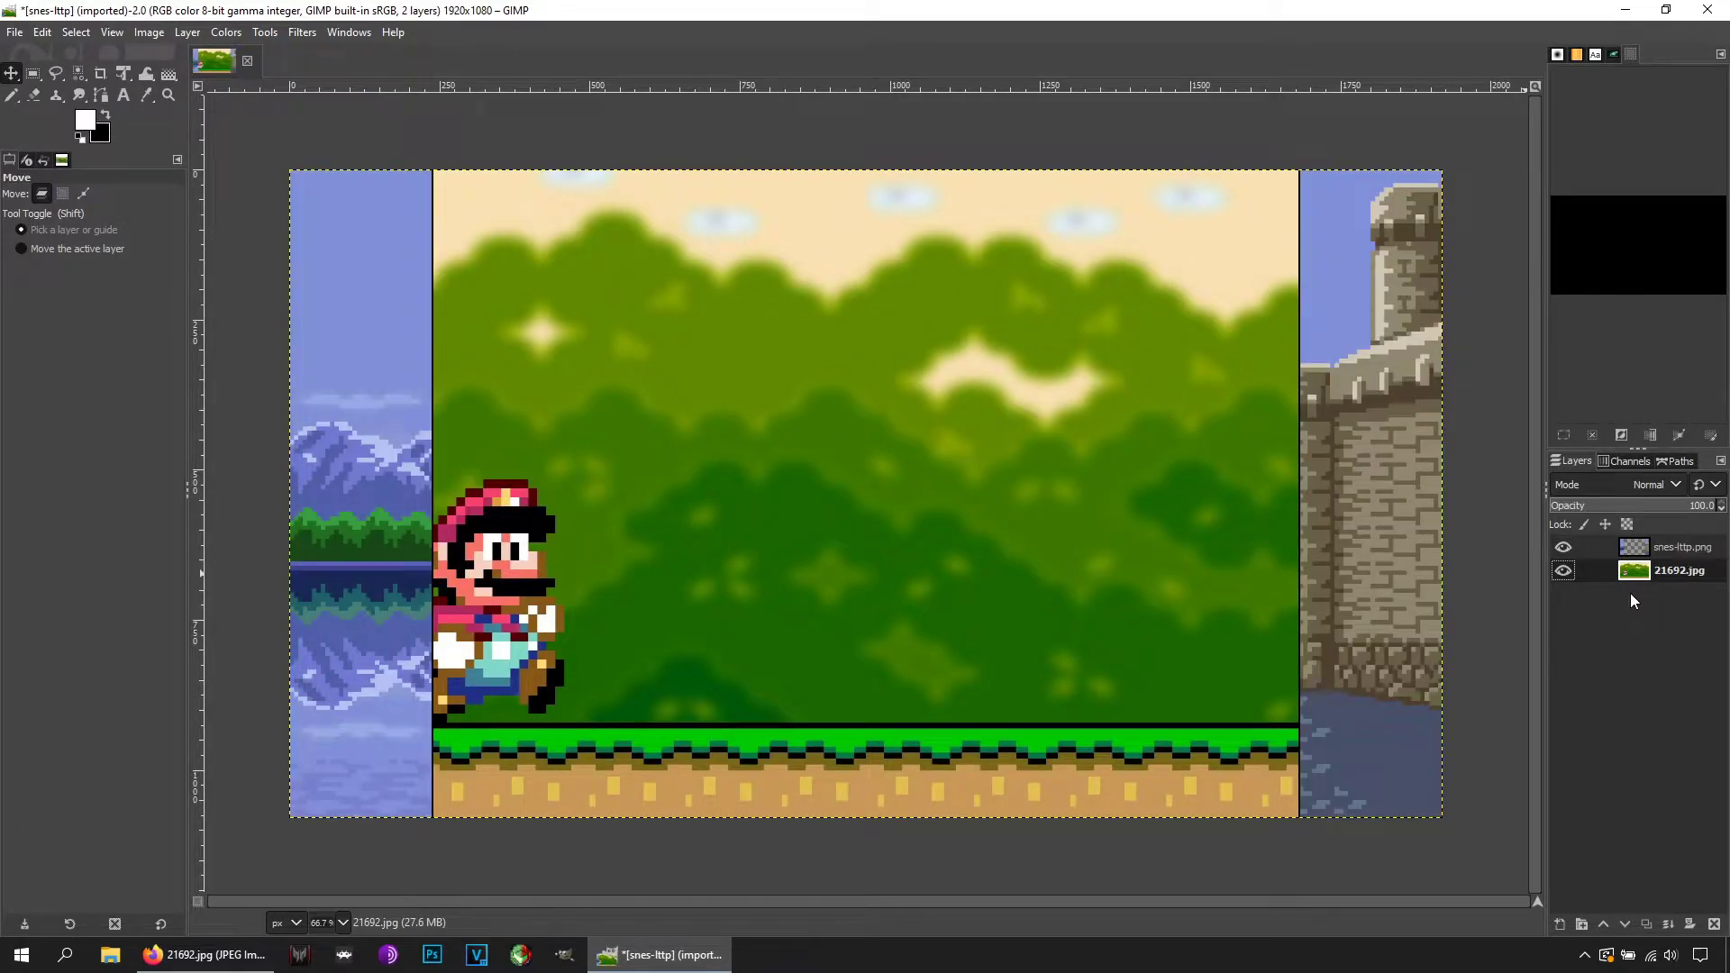
- Lower the snes-lttp.png layer's opacity, then select the 21692.jpg wallpaper layer
left_click(1650, 549)
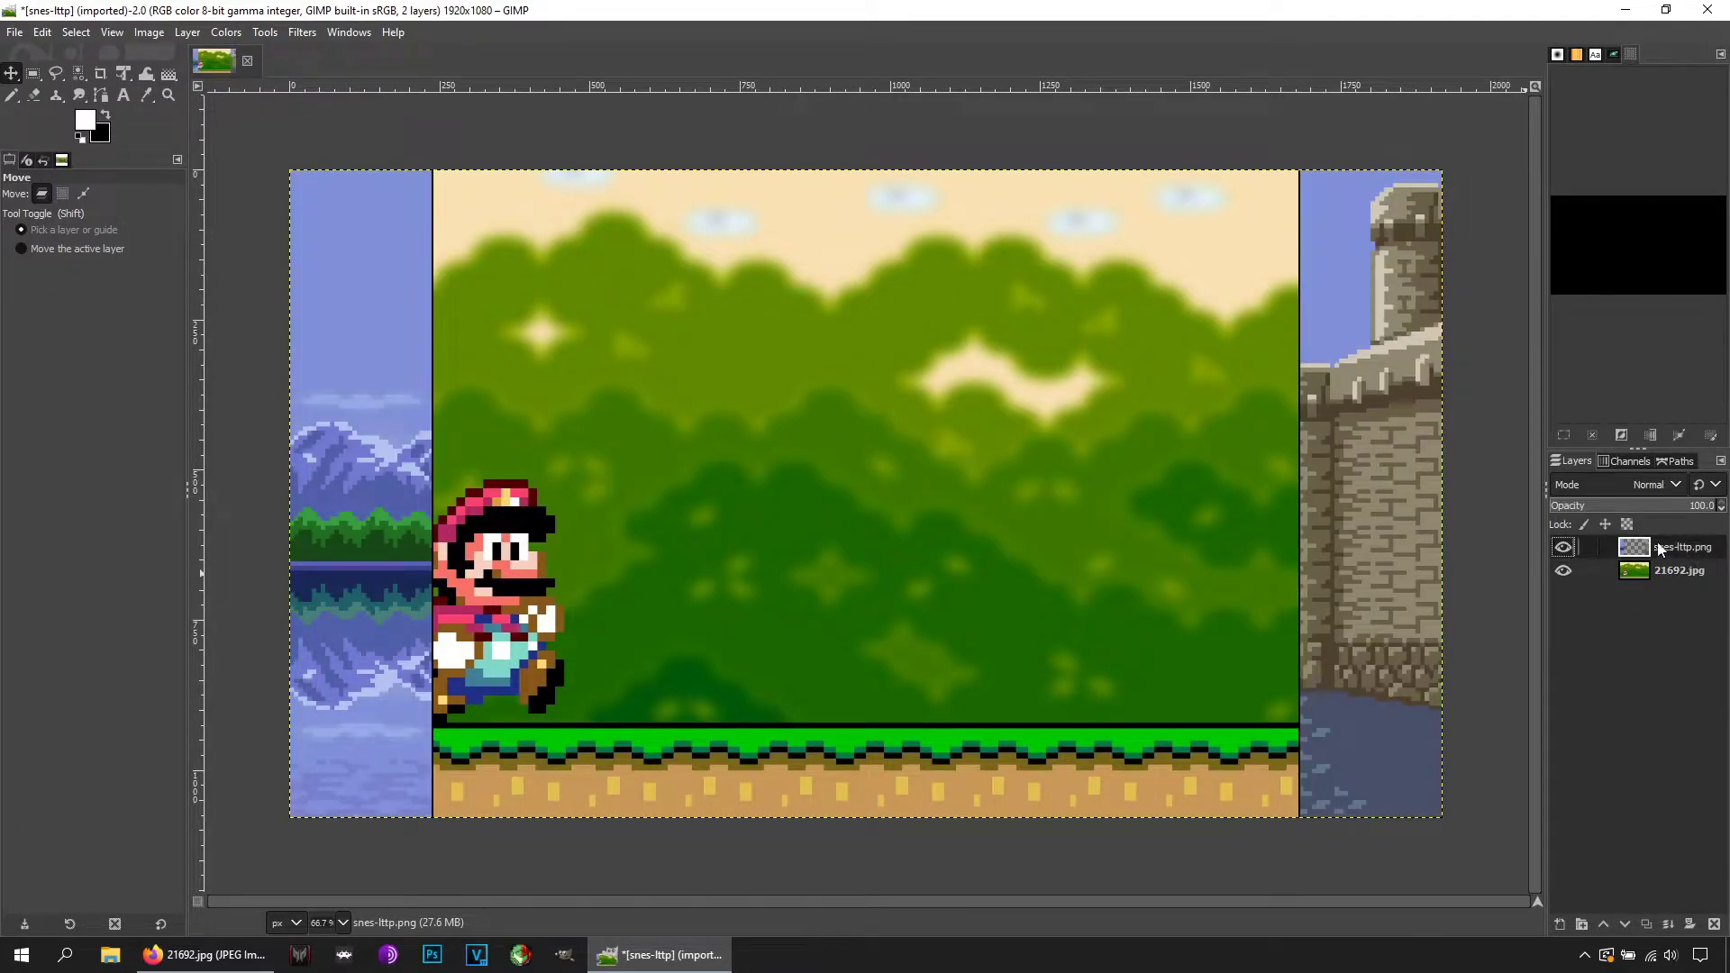
left_click_drag(1690, 507, 1646, 504)
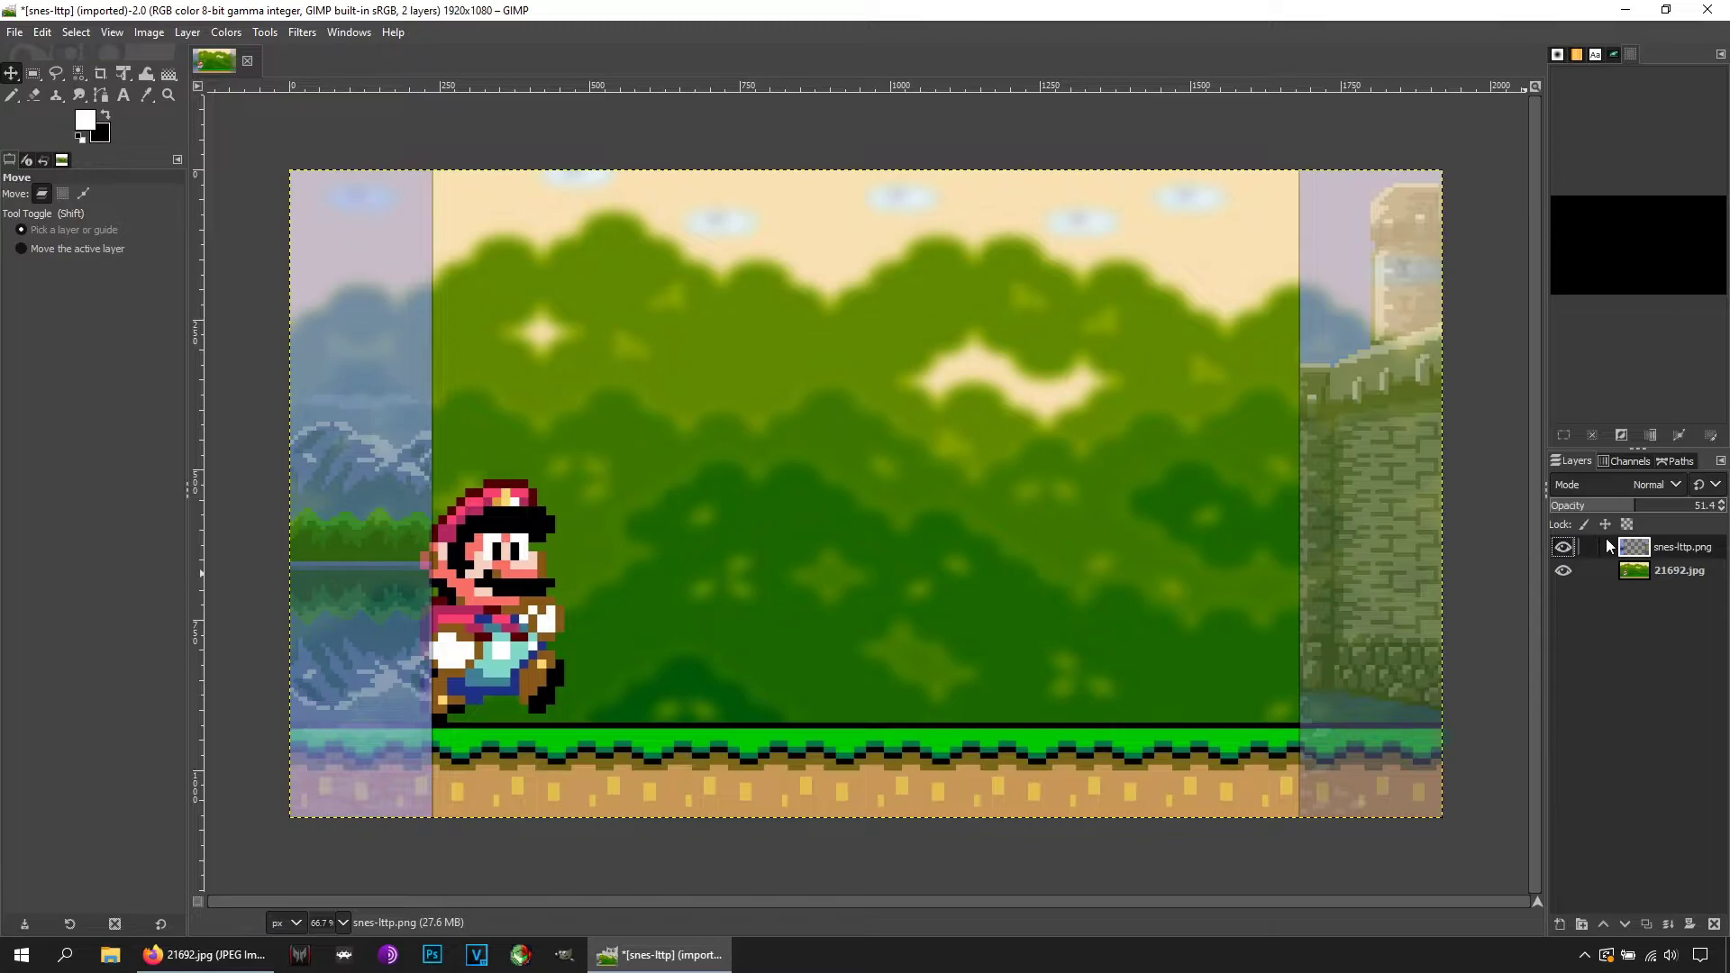
left_click(1644, 569)
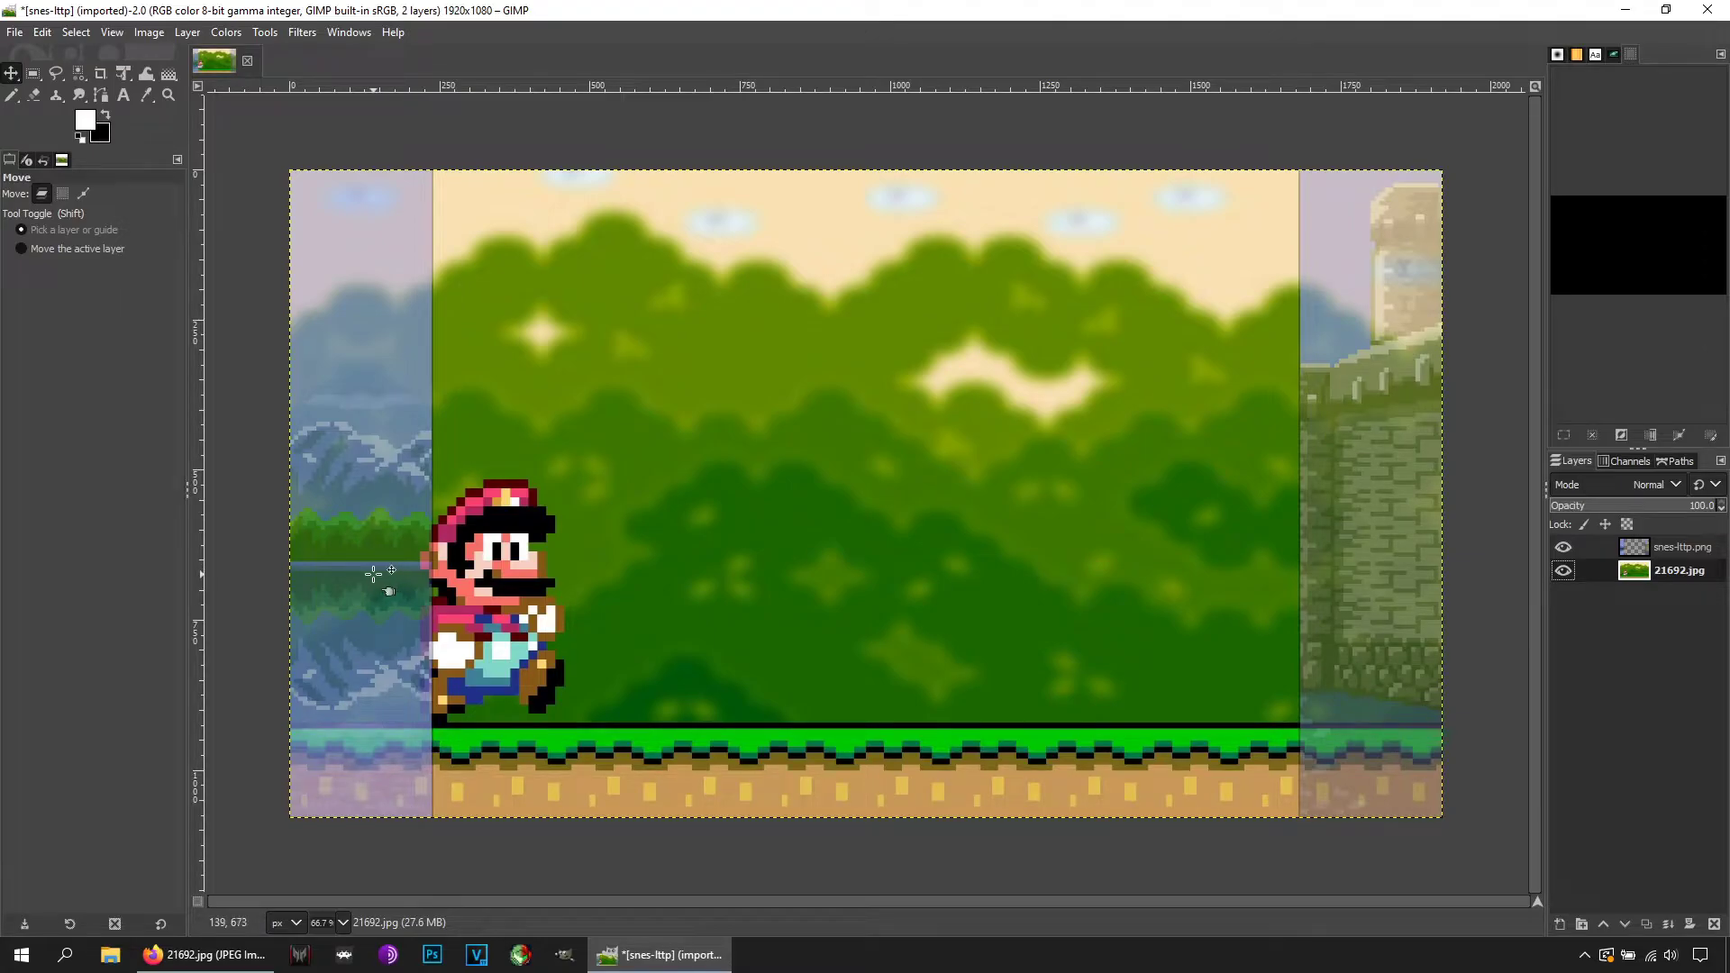
- Enlarge the Mario wallpaper about its centre with Unified Transform and shift it up-left
left_click(263, 32)
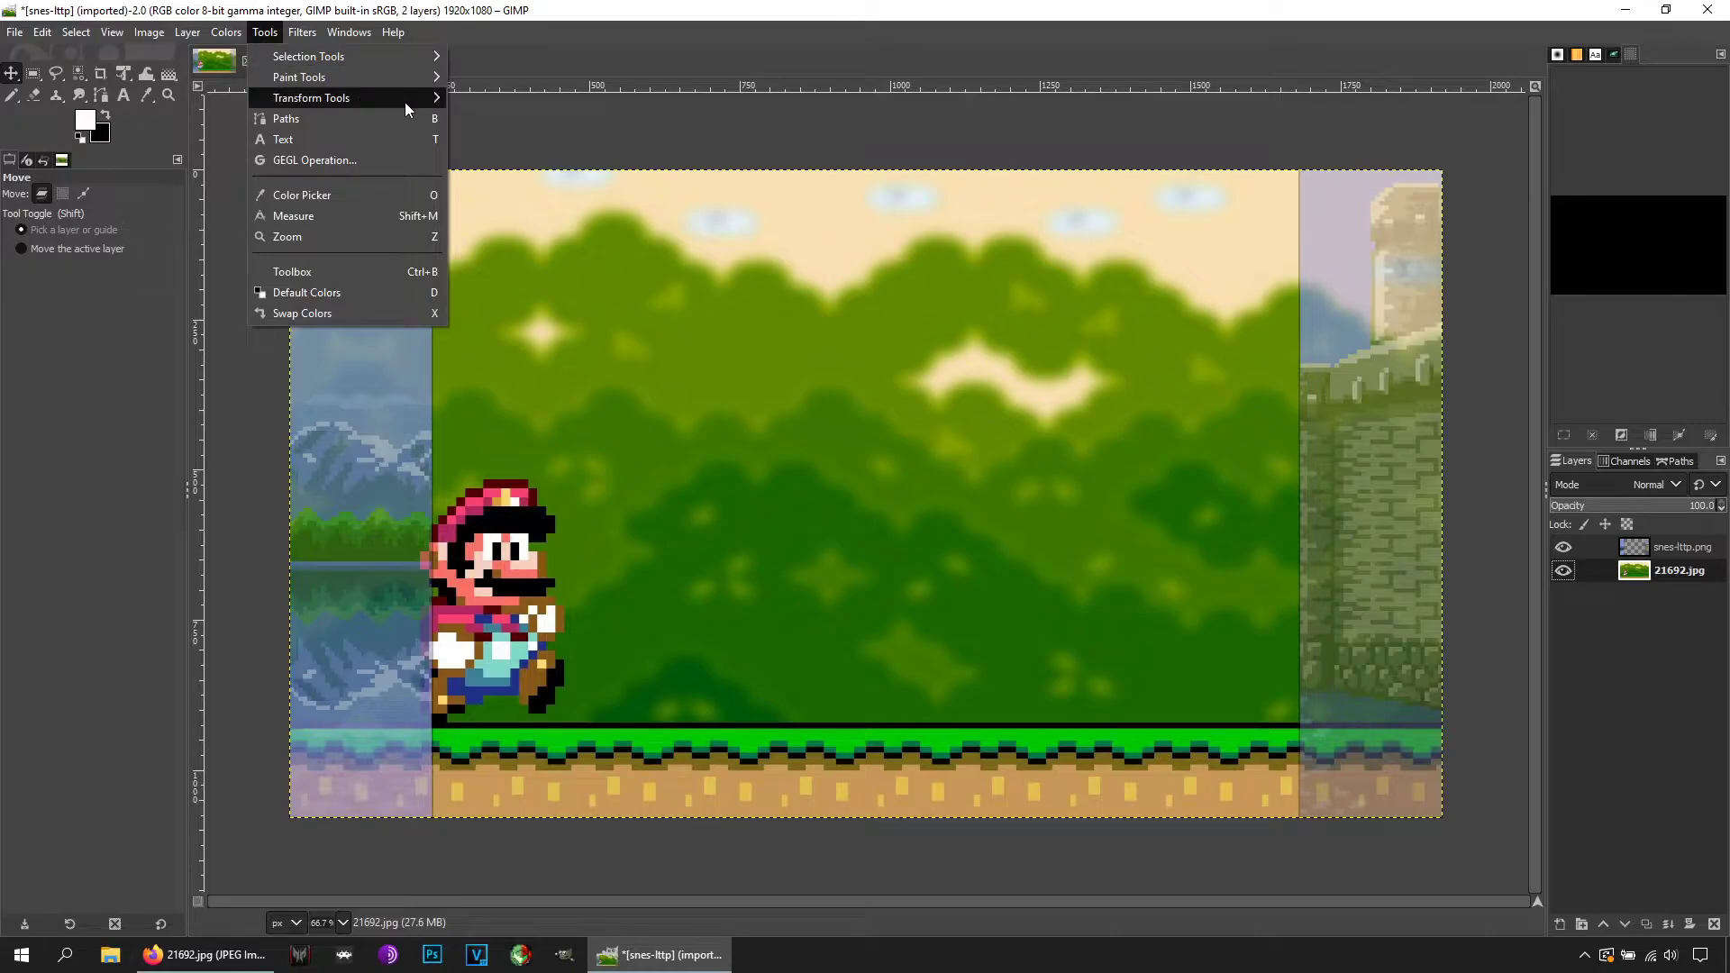
mouse_move(404, 101)
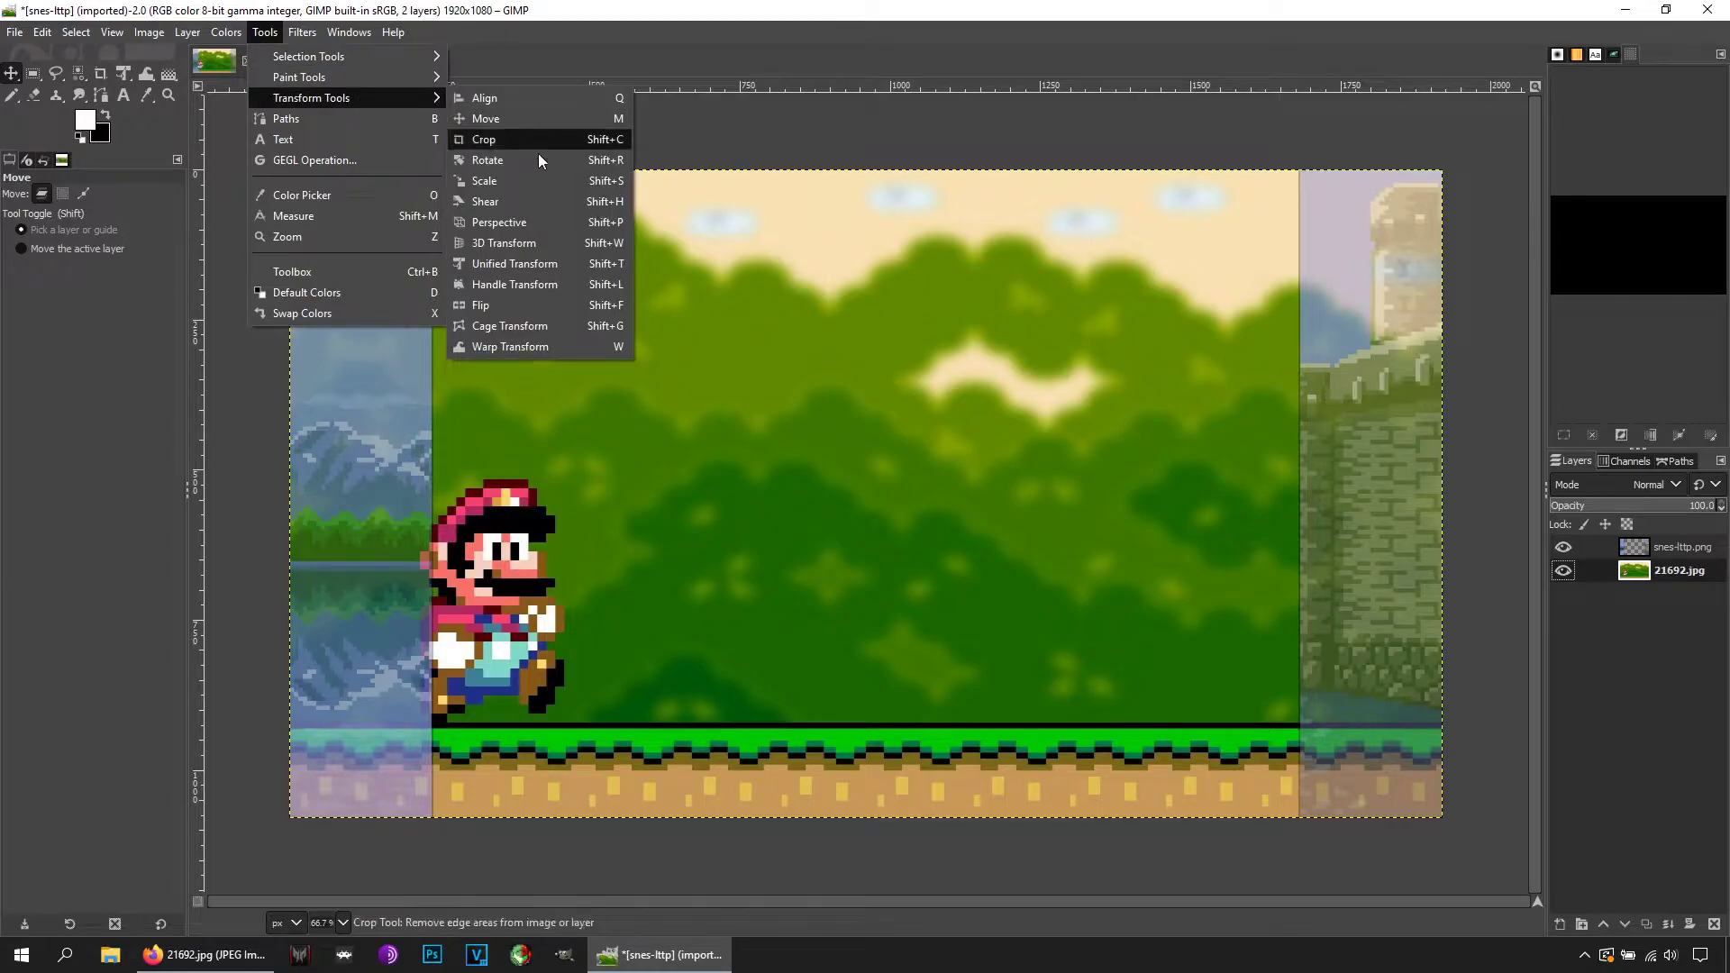
left_click(585, 266)
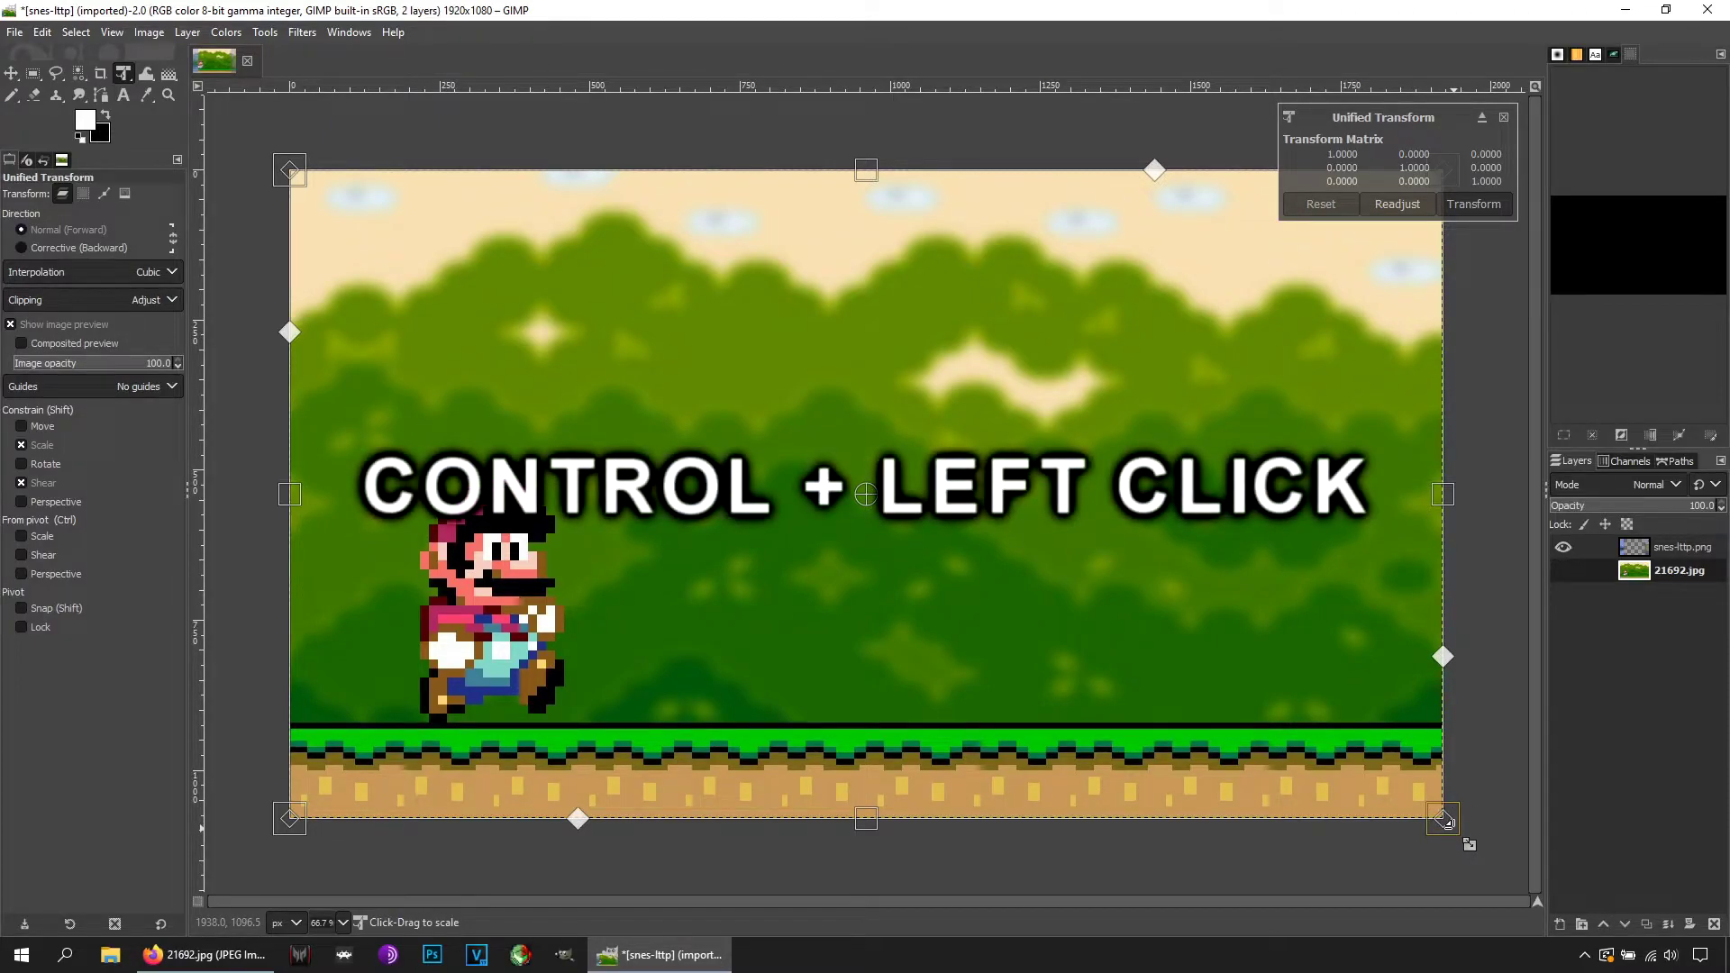
key("ctrl")
left_click_drag(1445, 822, 1534, 869)
left_click_drag(1260, 715, 1231, 673)
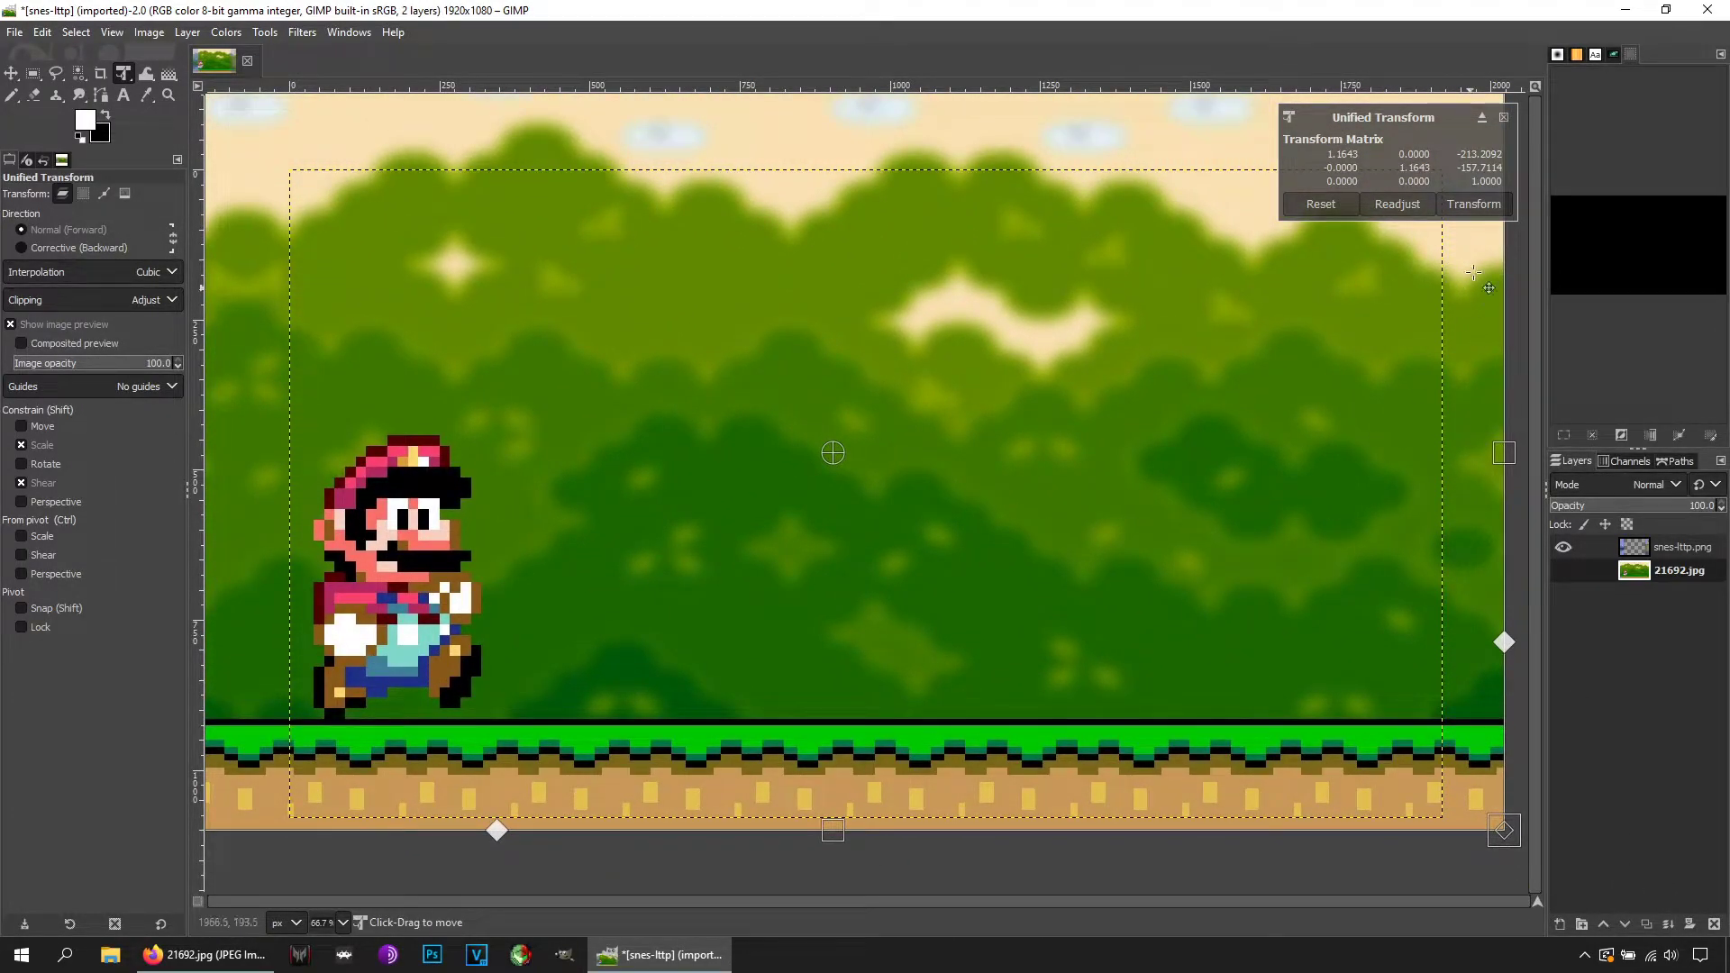
left_click(1475, 204)
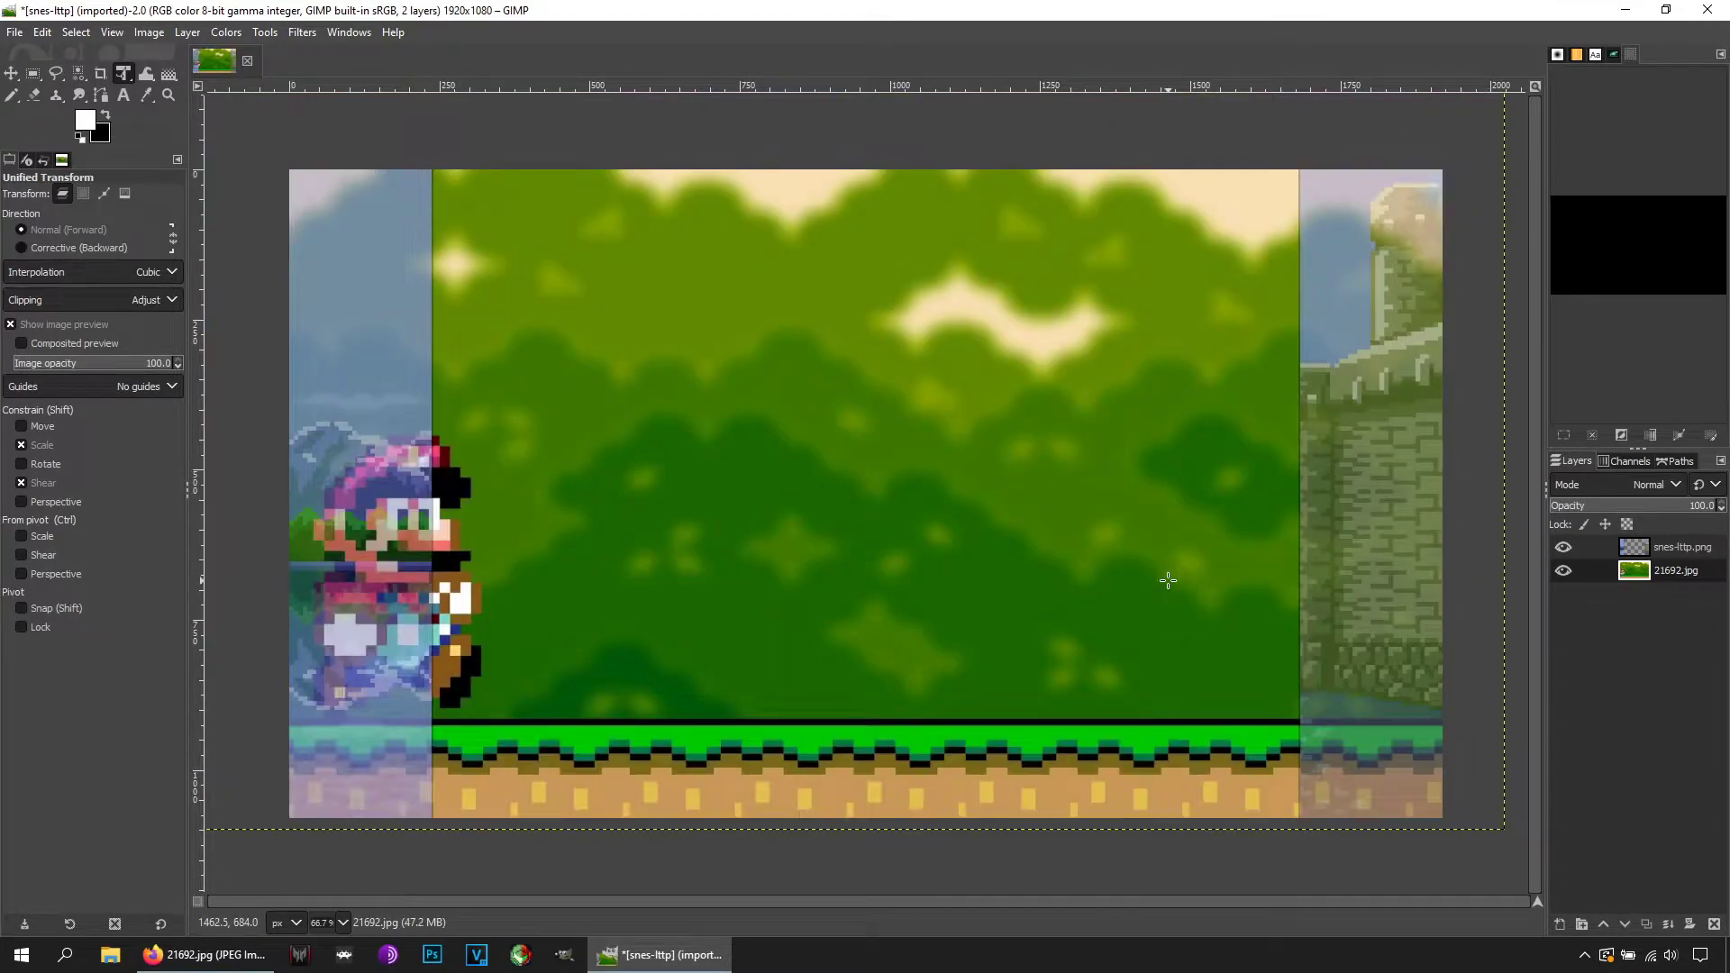
- Nudge the Mario layer slightly left with a second transform, then select snes-lttp.png
left_click(671, 453)
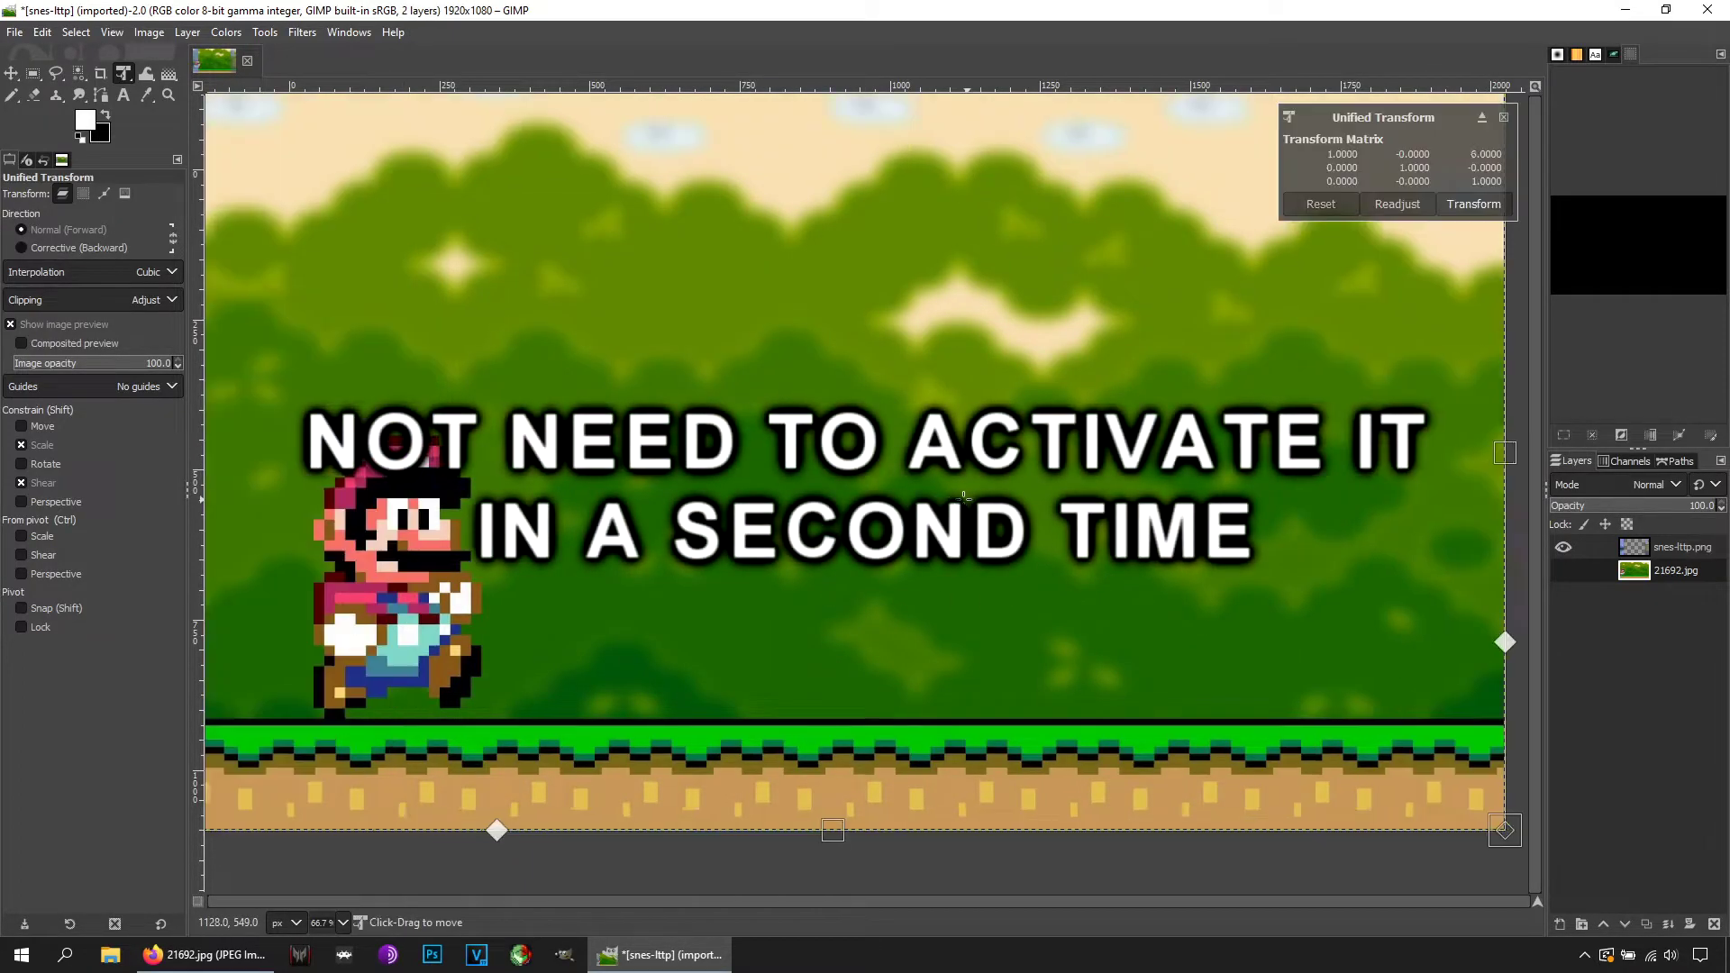
left_click_drag(966, 498, 943, 496)
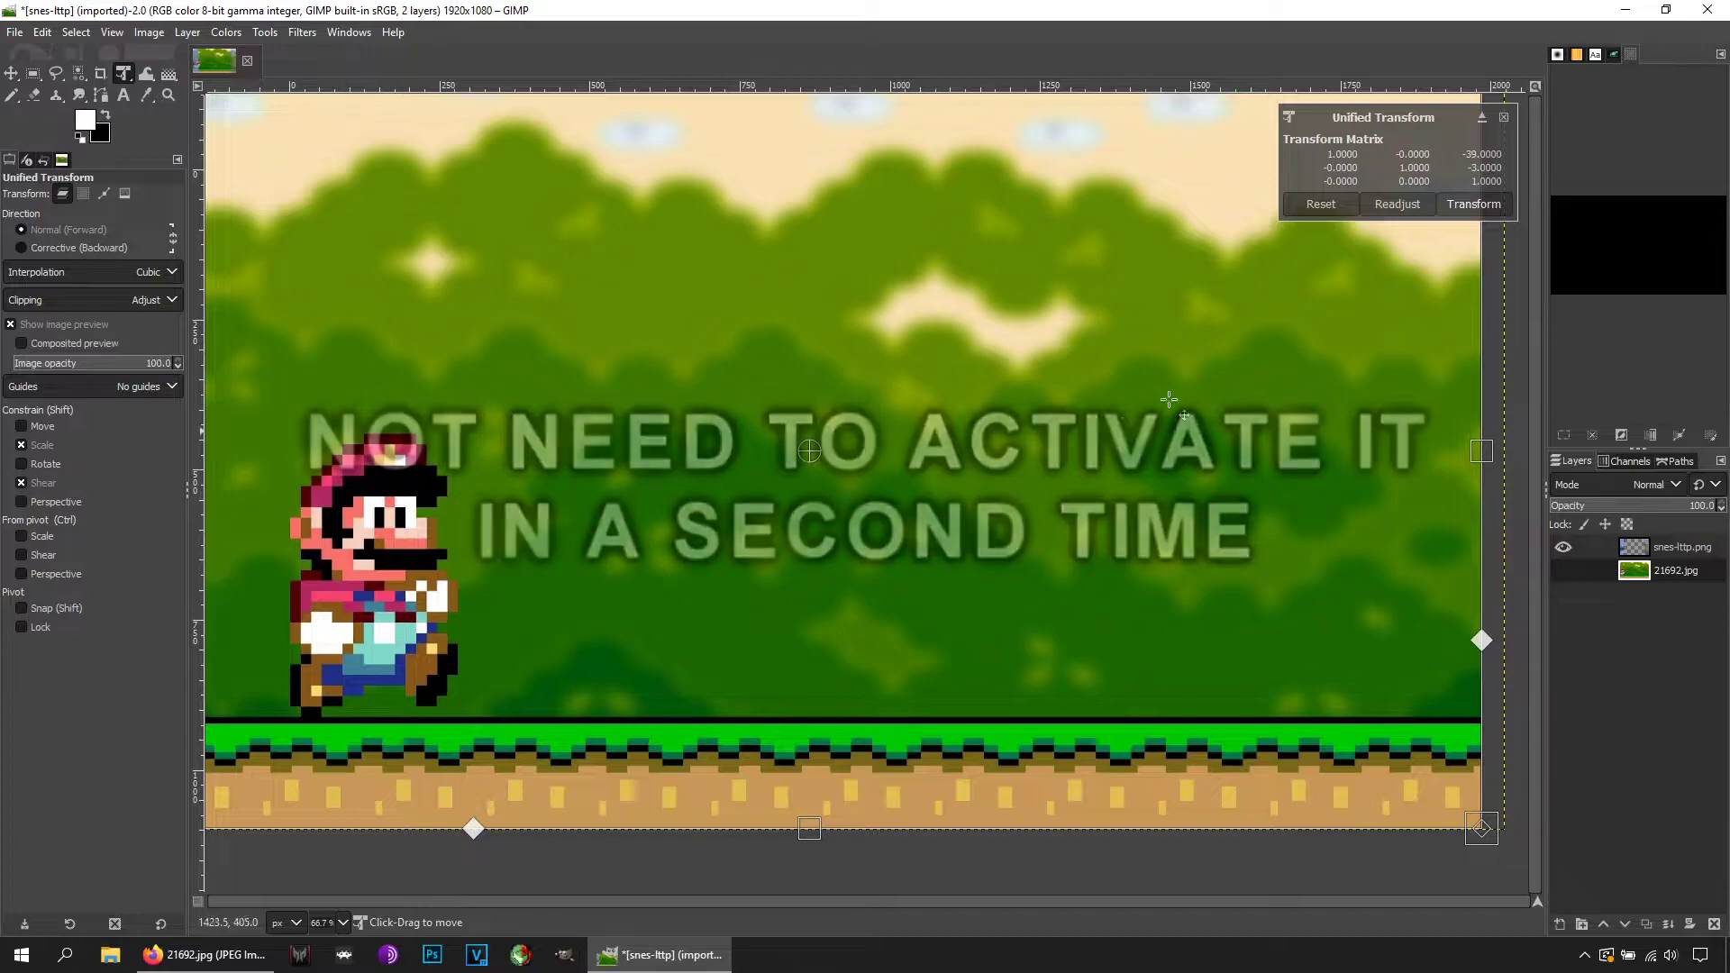
left_click(1471, 205)
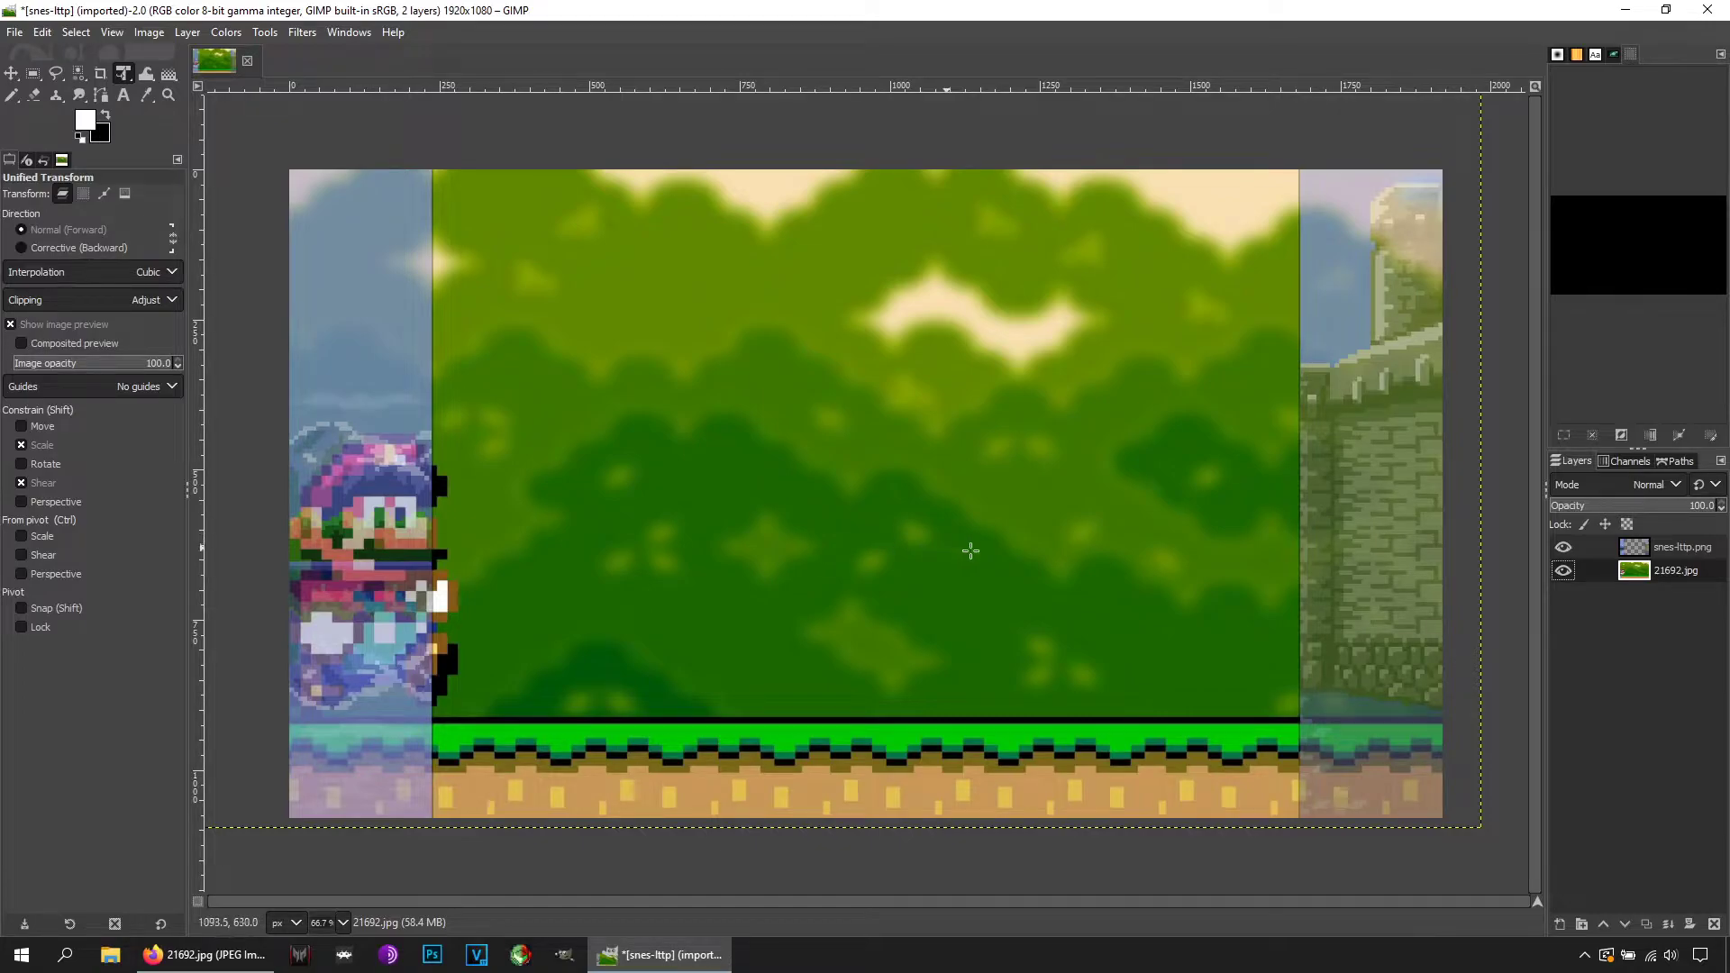
left_click(1640, 552)
- Lower the frame layer's opacity and load its opaque area as a selection
left_click(1634, 505)
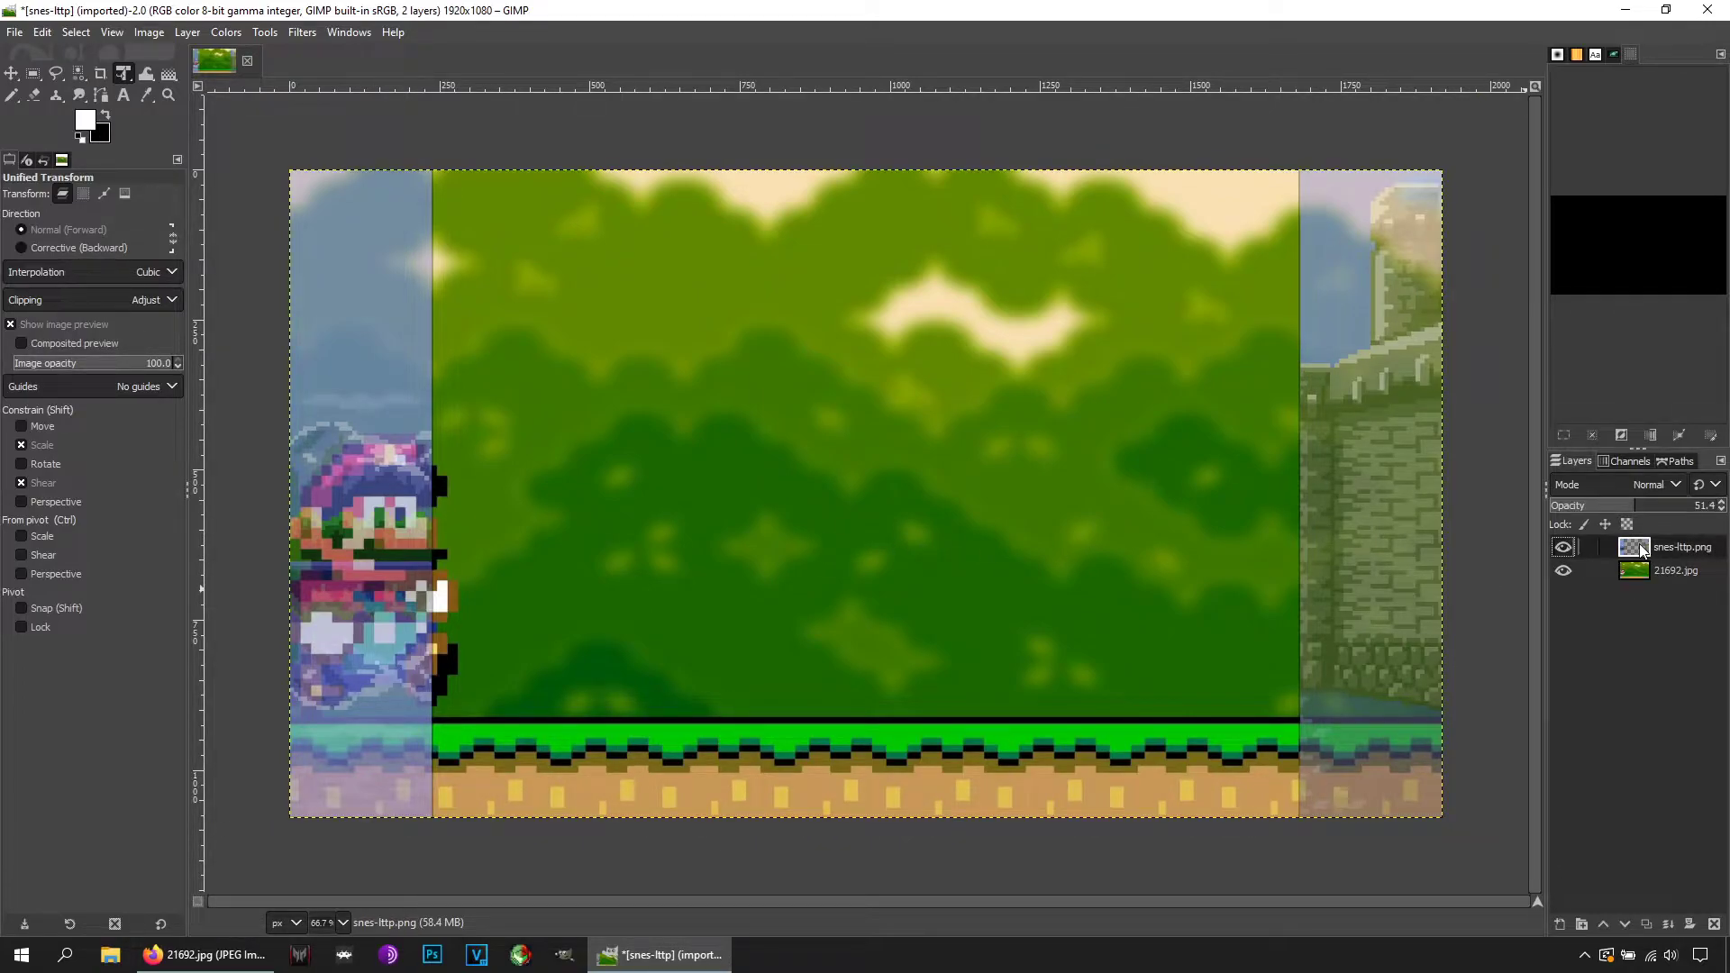
left_click(189, 34)
mouse_move(341, 249)
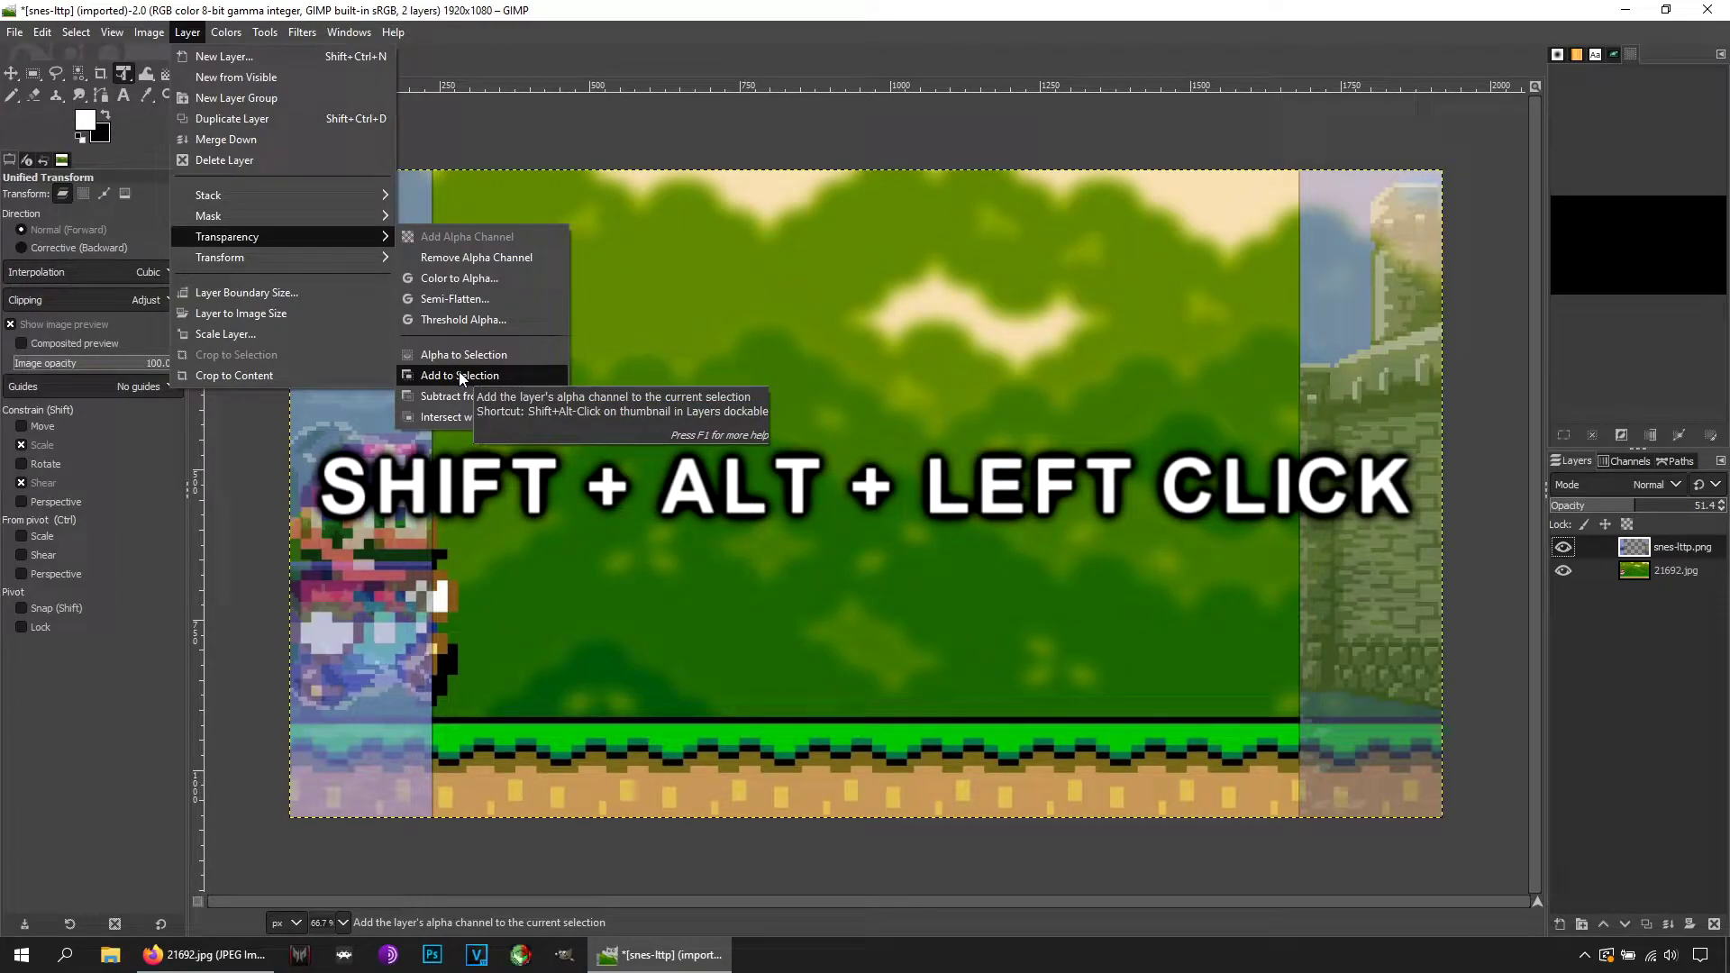
left_click(1631, 553, "alt+shift")
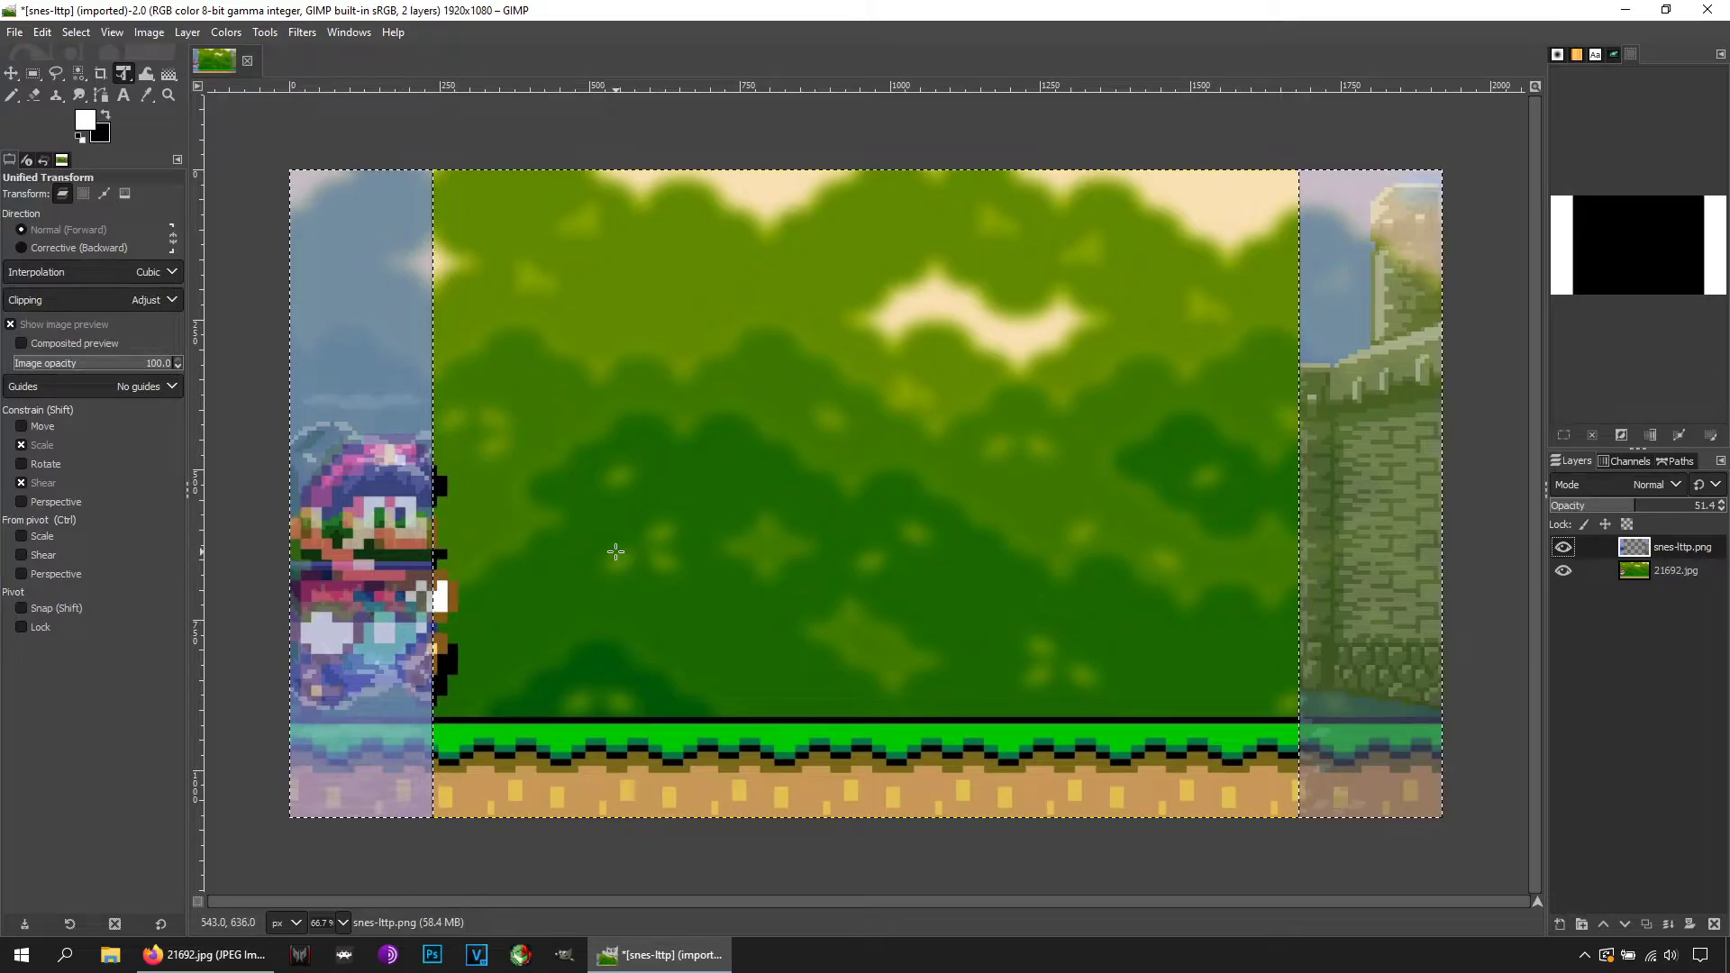
- Invert the selection and delete the centre of the 21692.jpg Mario layer
left_click(75, 33)
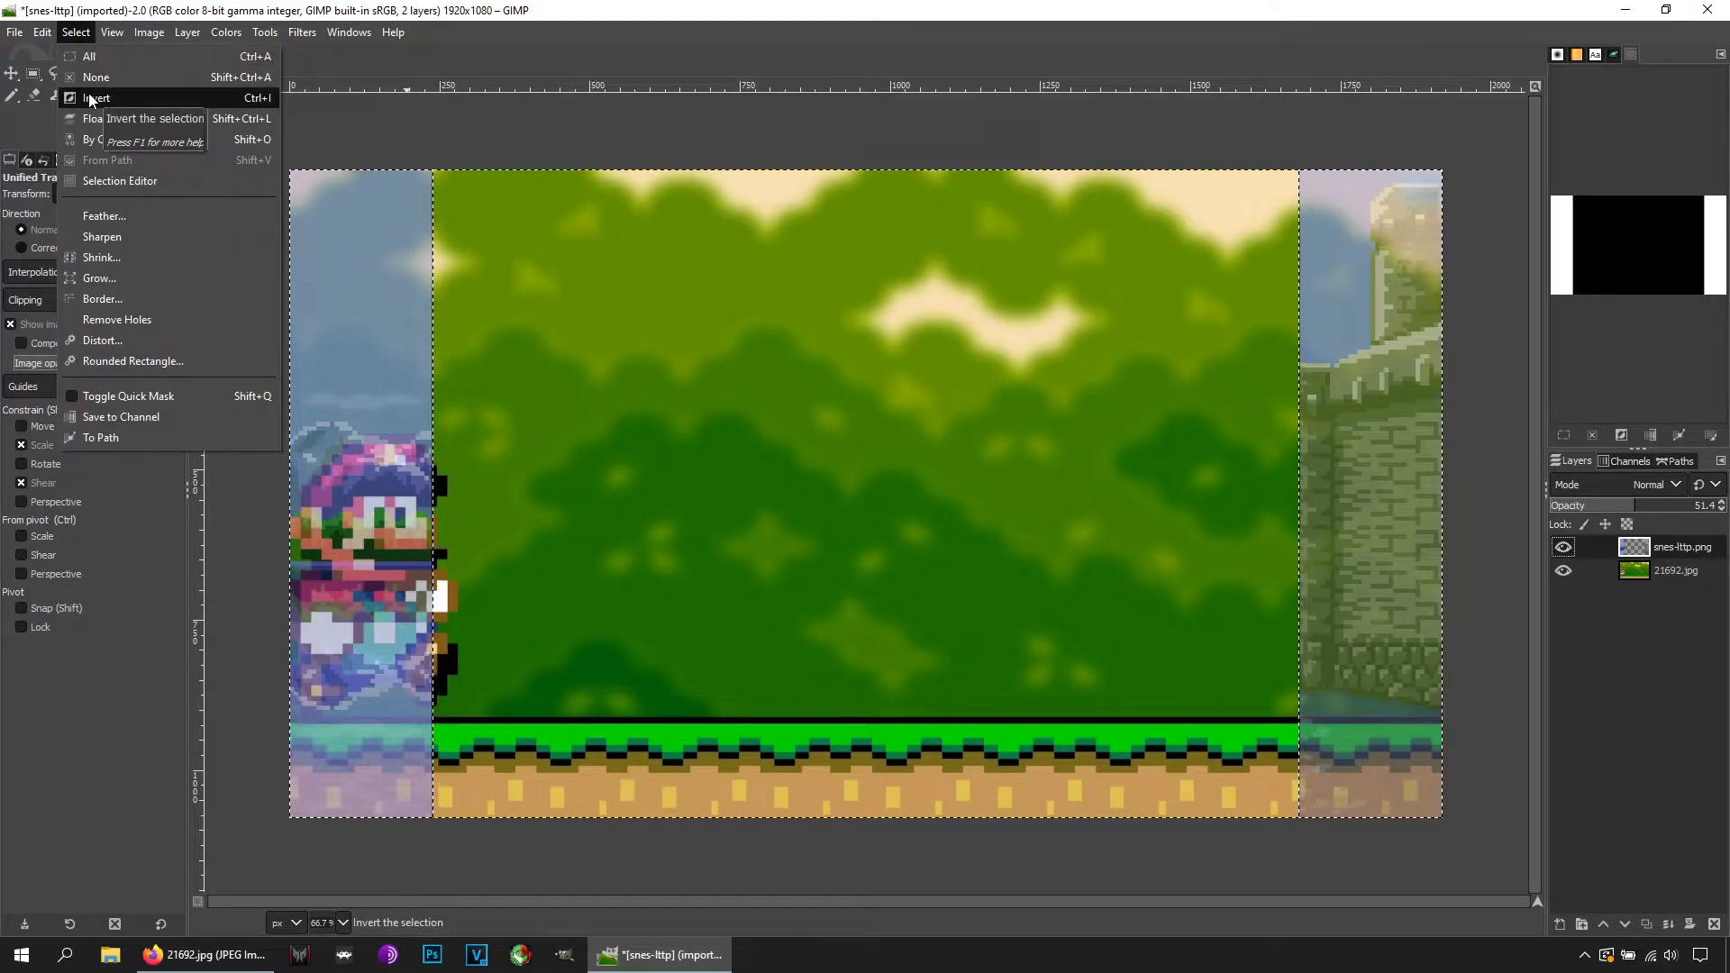
left_click(252, 95)
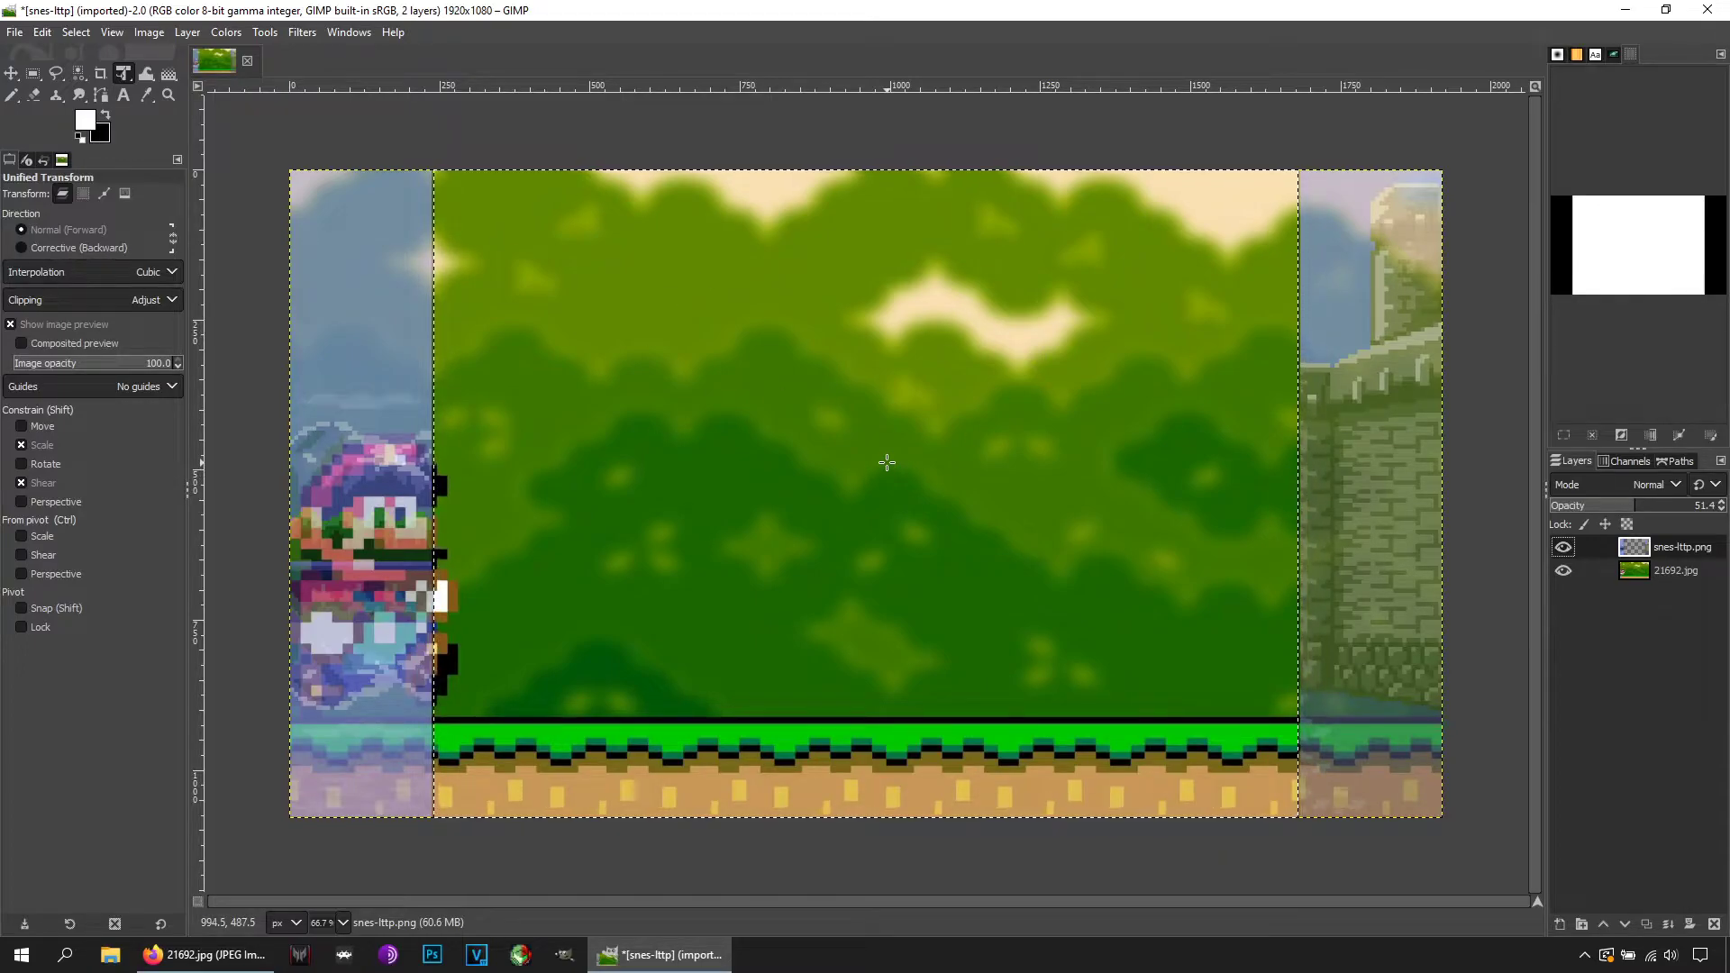
left_click(1642, 573)
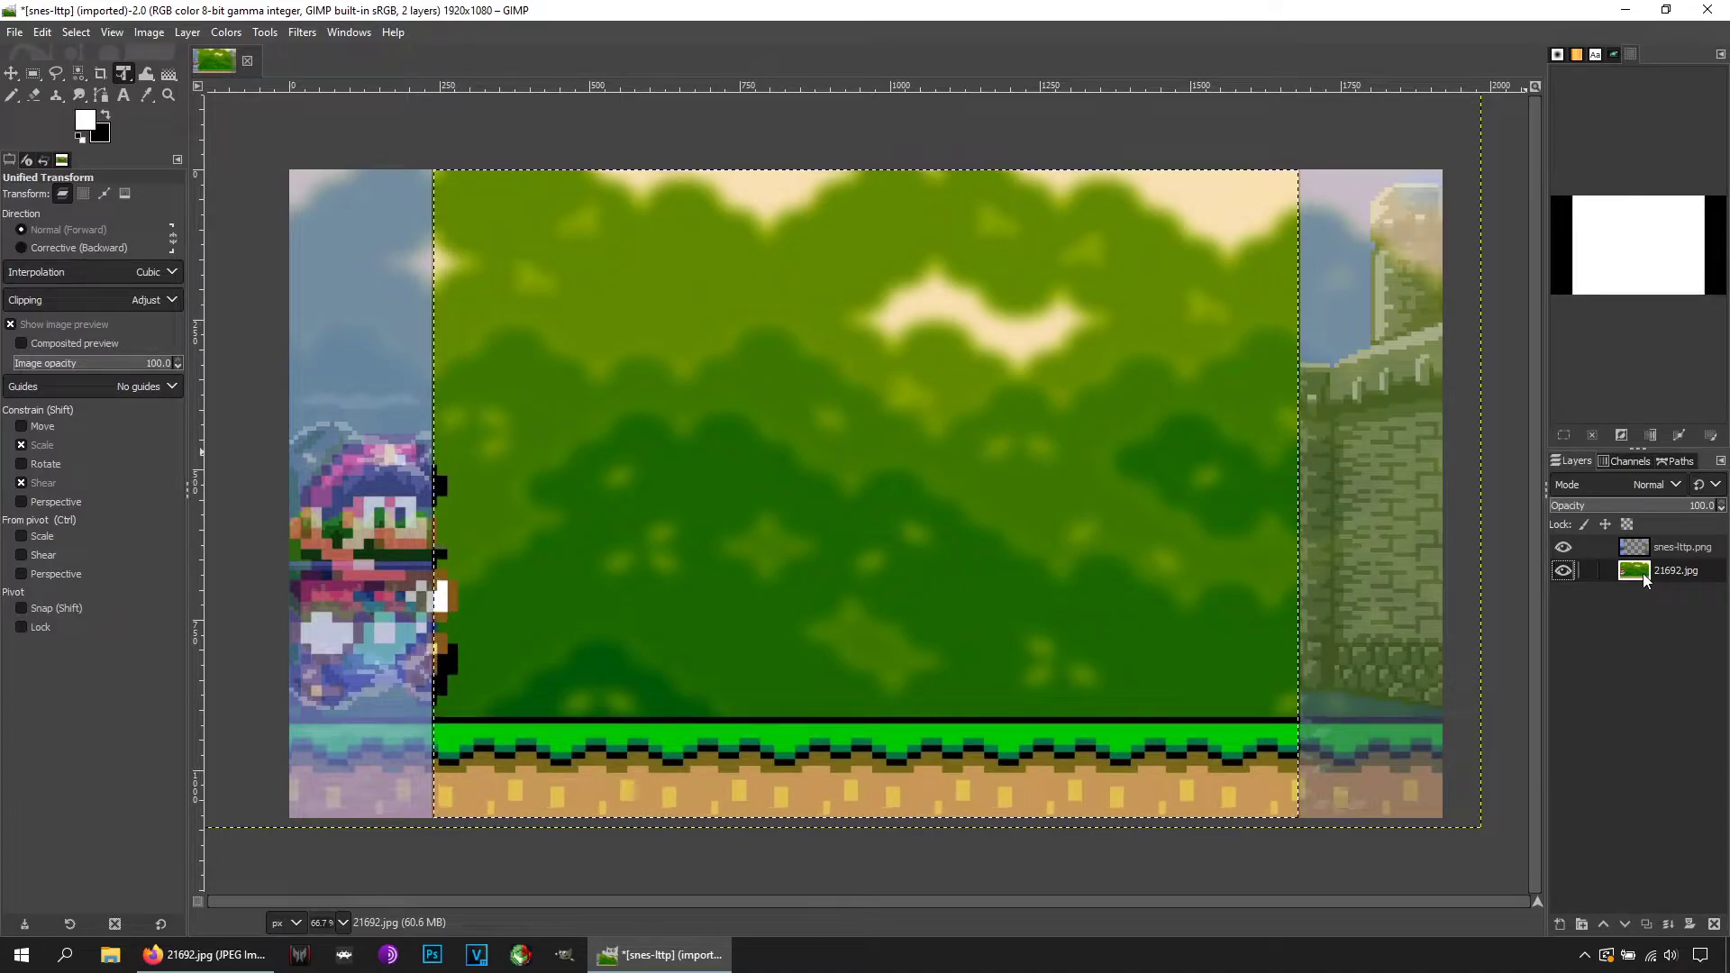
key("Delete")
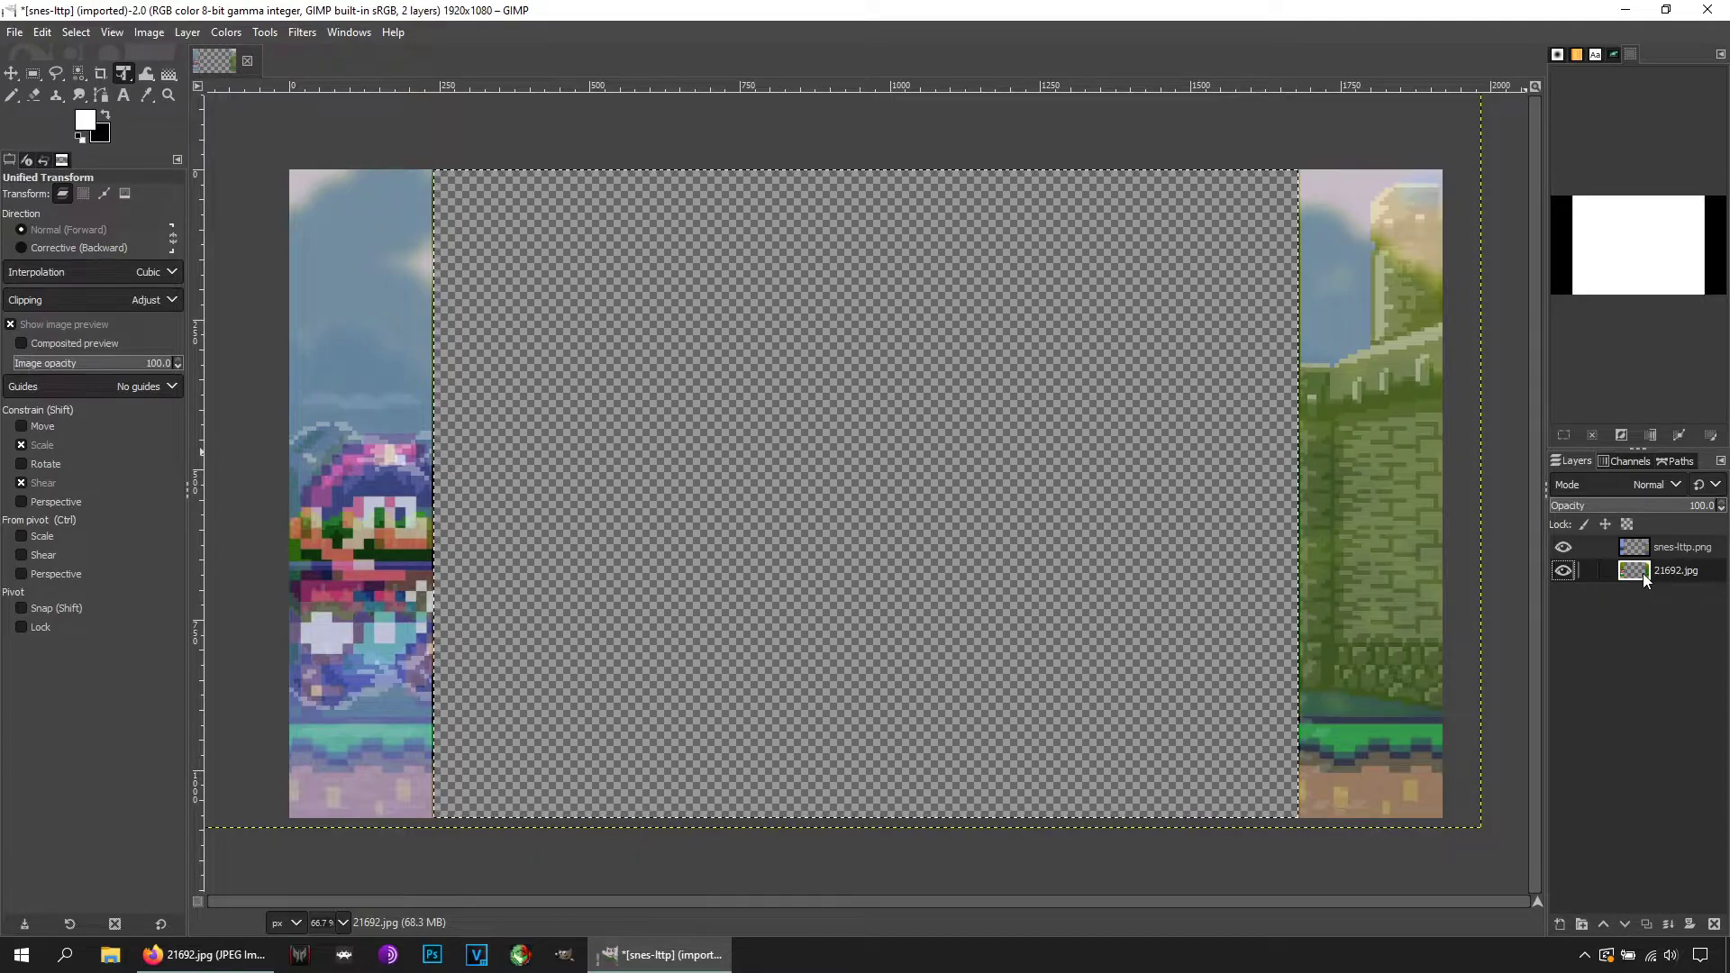
- Hide the snes-lttp.png border layer so only the Mario side strips show
left_click(1565, 548)
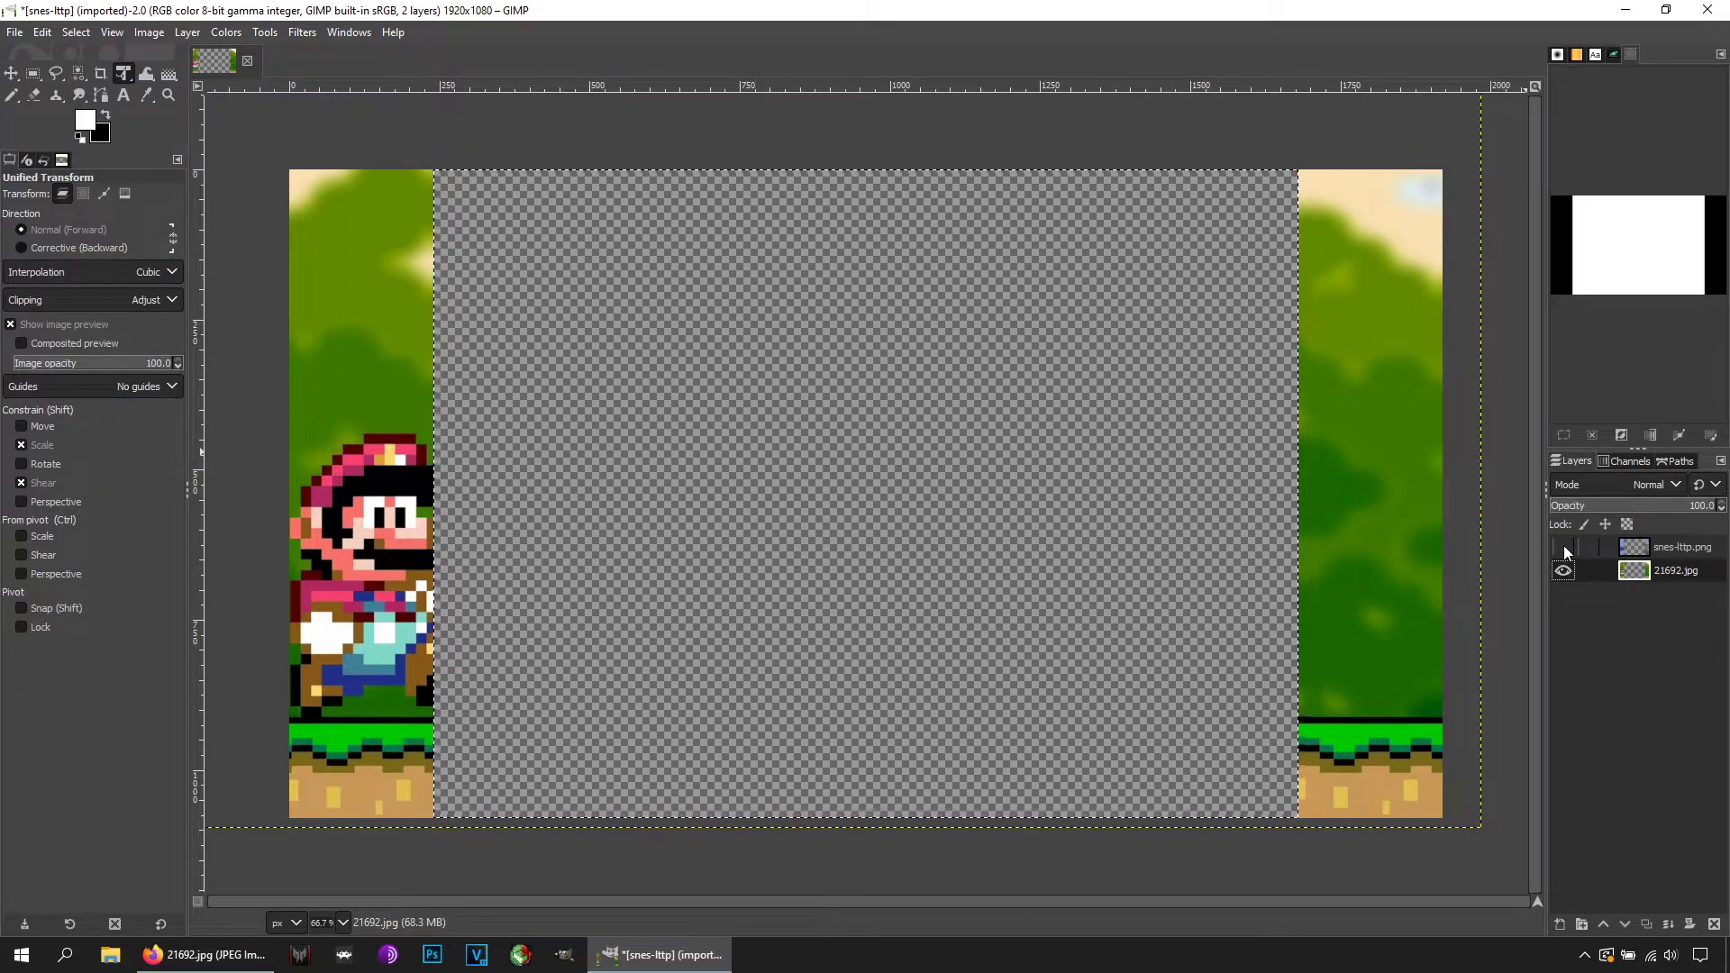
left_click(16, 33)
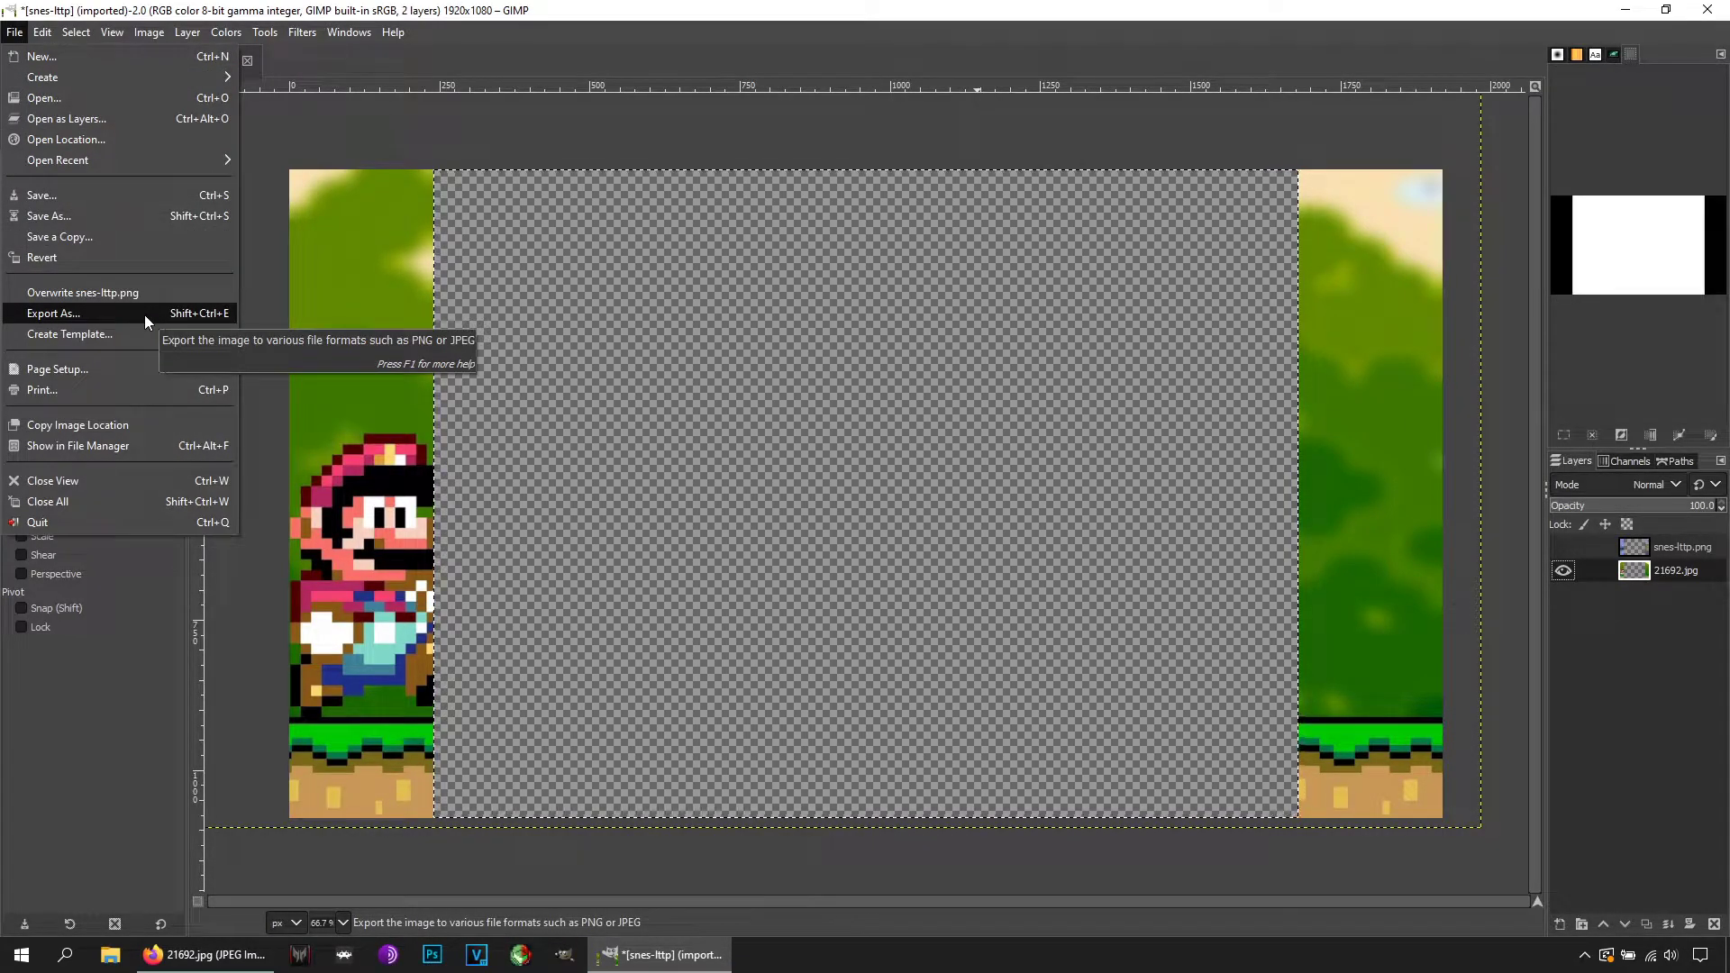
- Export the image as test.png to the Desktop, bringing up the PNG options
left_click(218, 315)
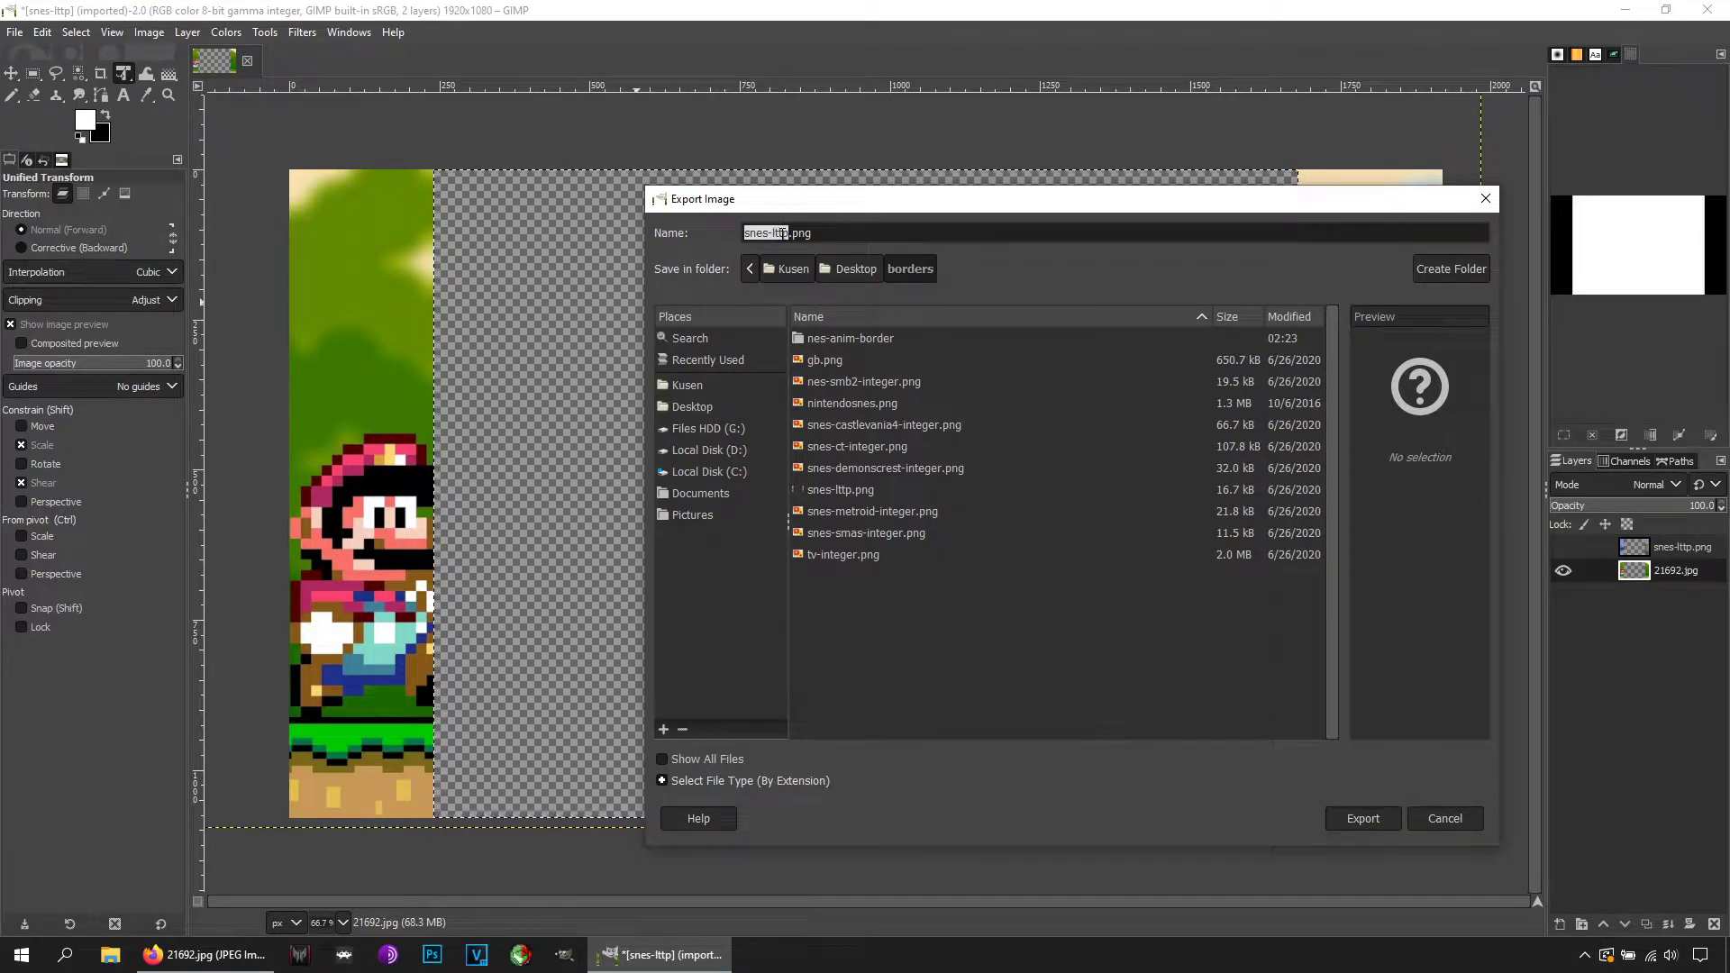
left_click_drag(784, 233, 744, 233)
type("dsdsd")
key("shift+Home")
type("test")
left_click(696, 407)
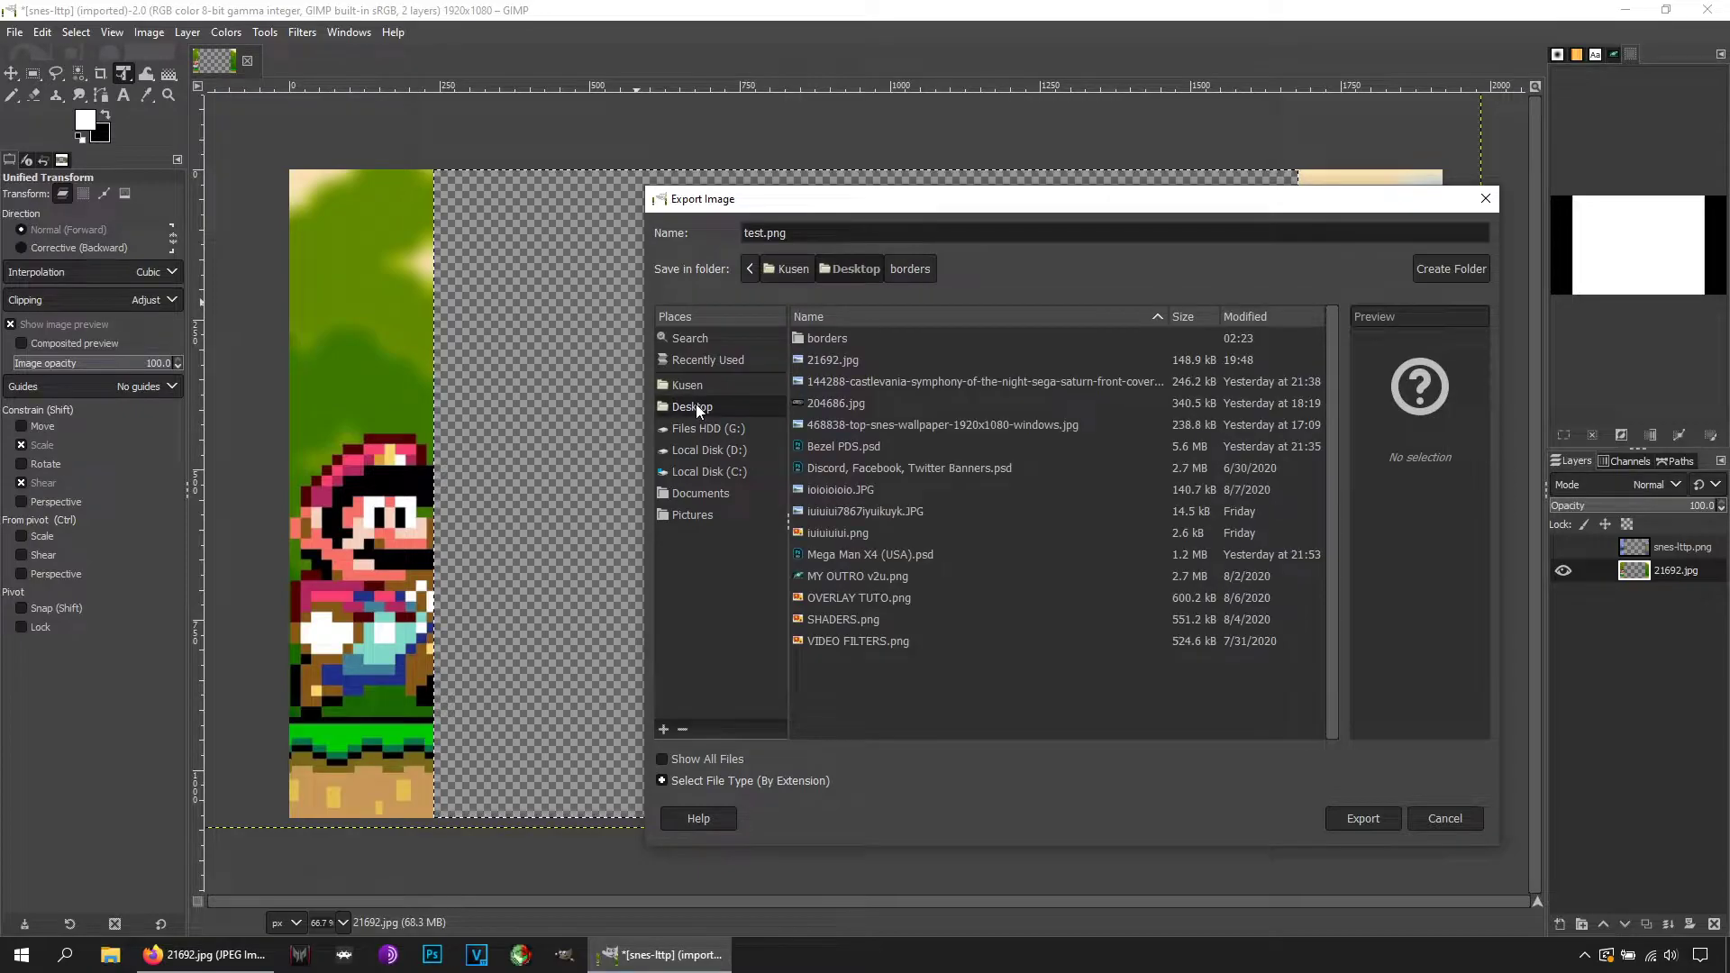
left_click(1374, 819)
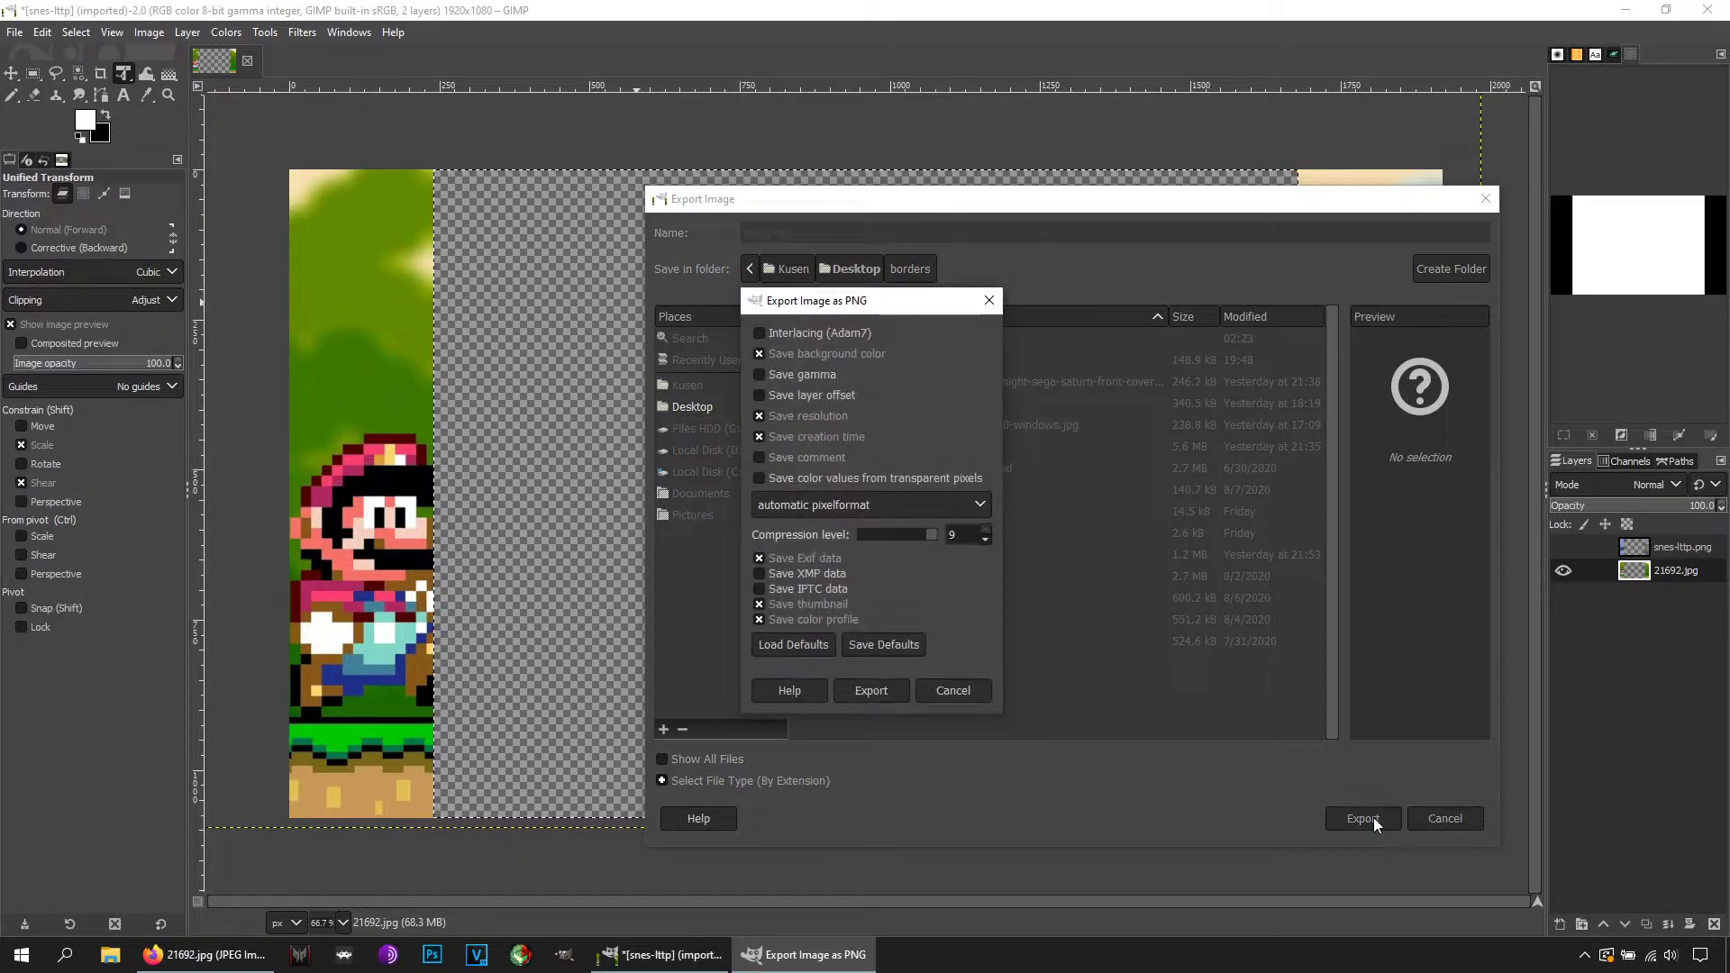
- Finish the PNG export and view test.png from the desktop in Windows Photos
left_click(885, 694)
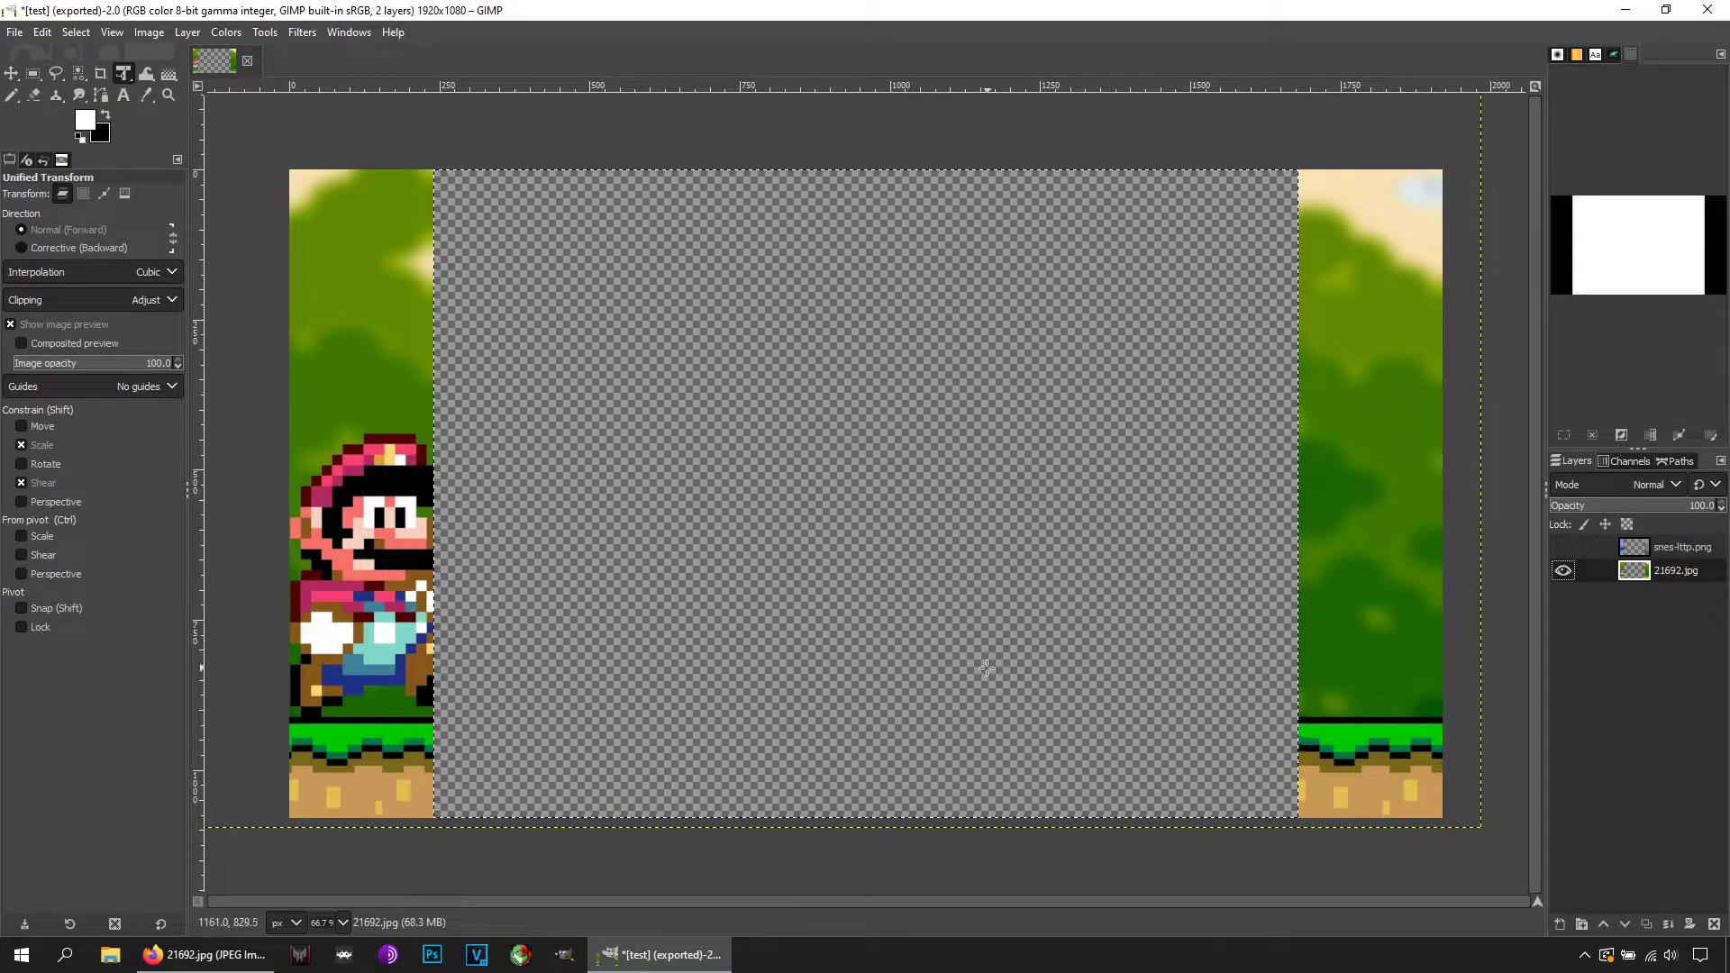
key("super+d")
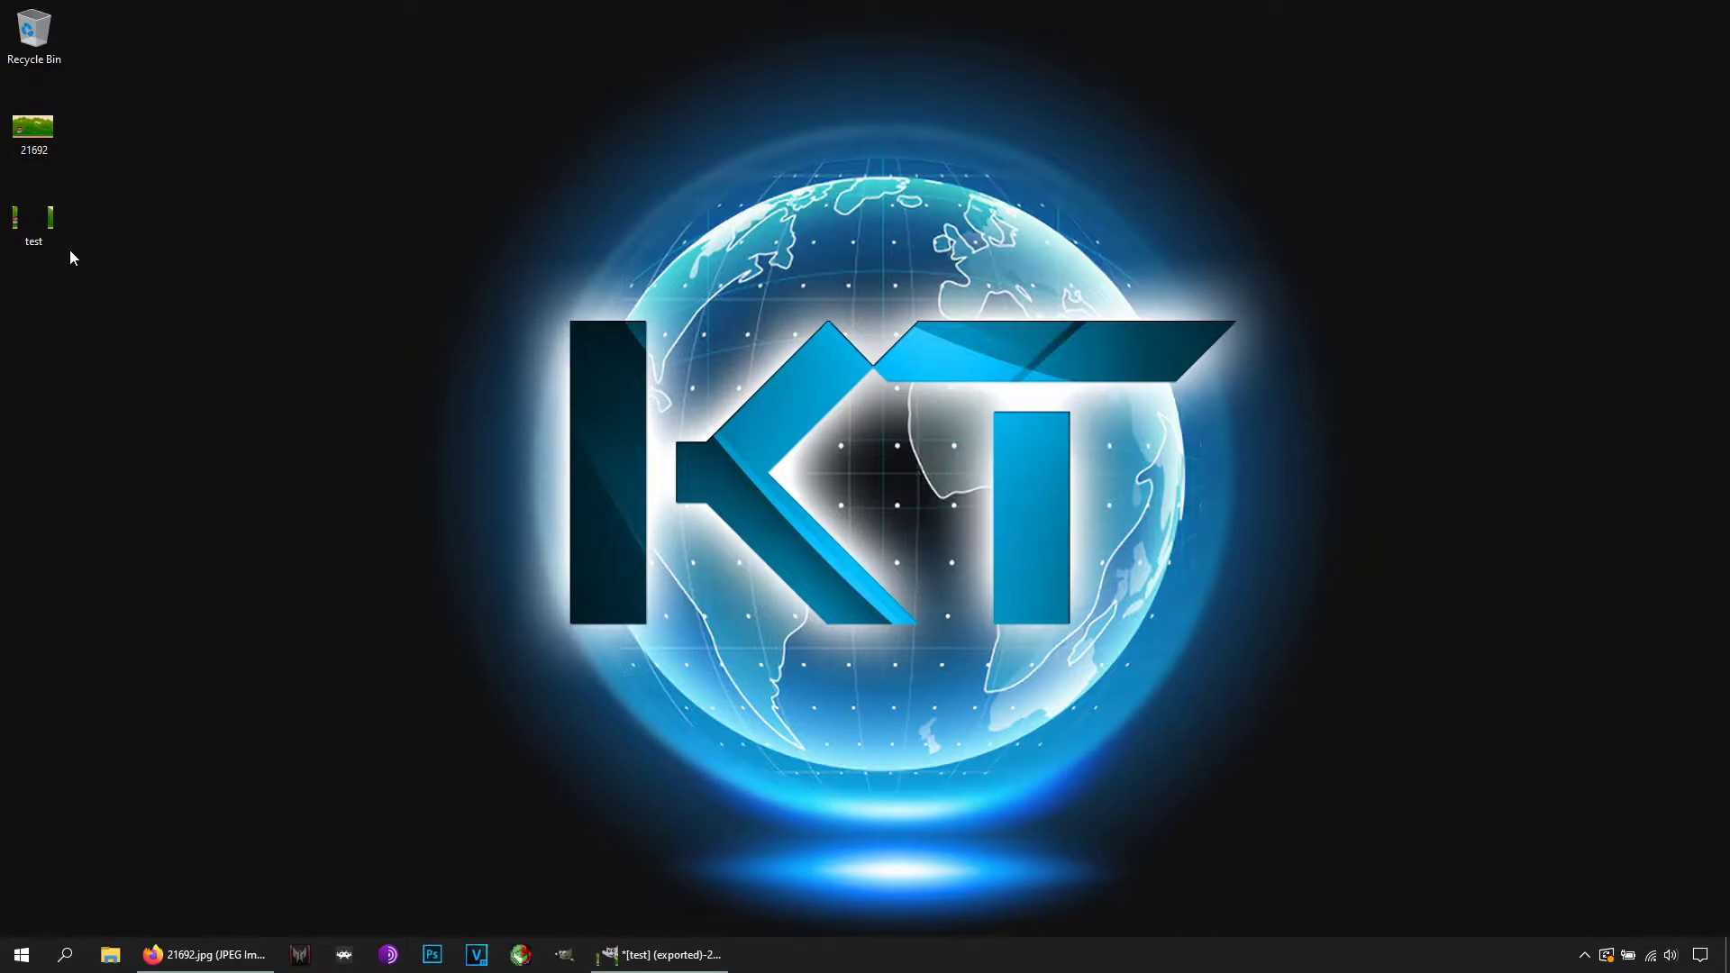
double_click(38, 226)
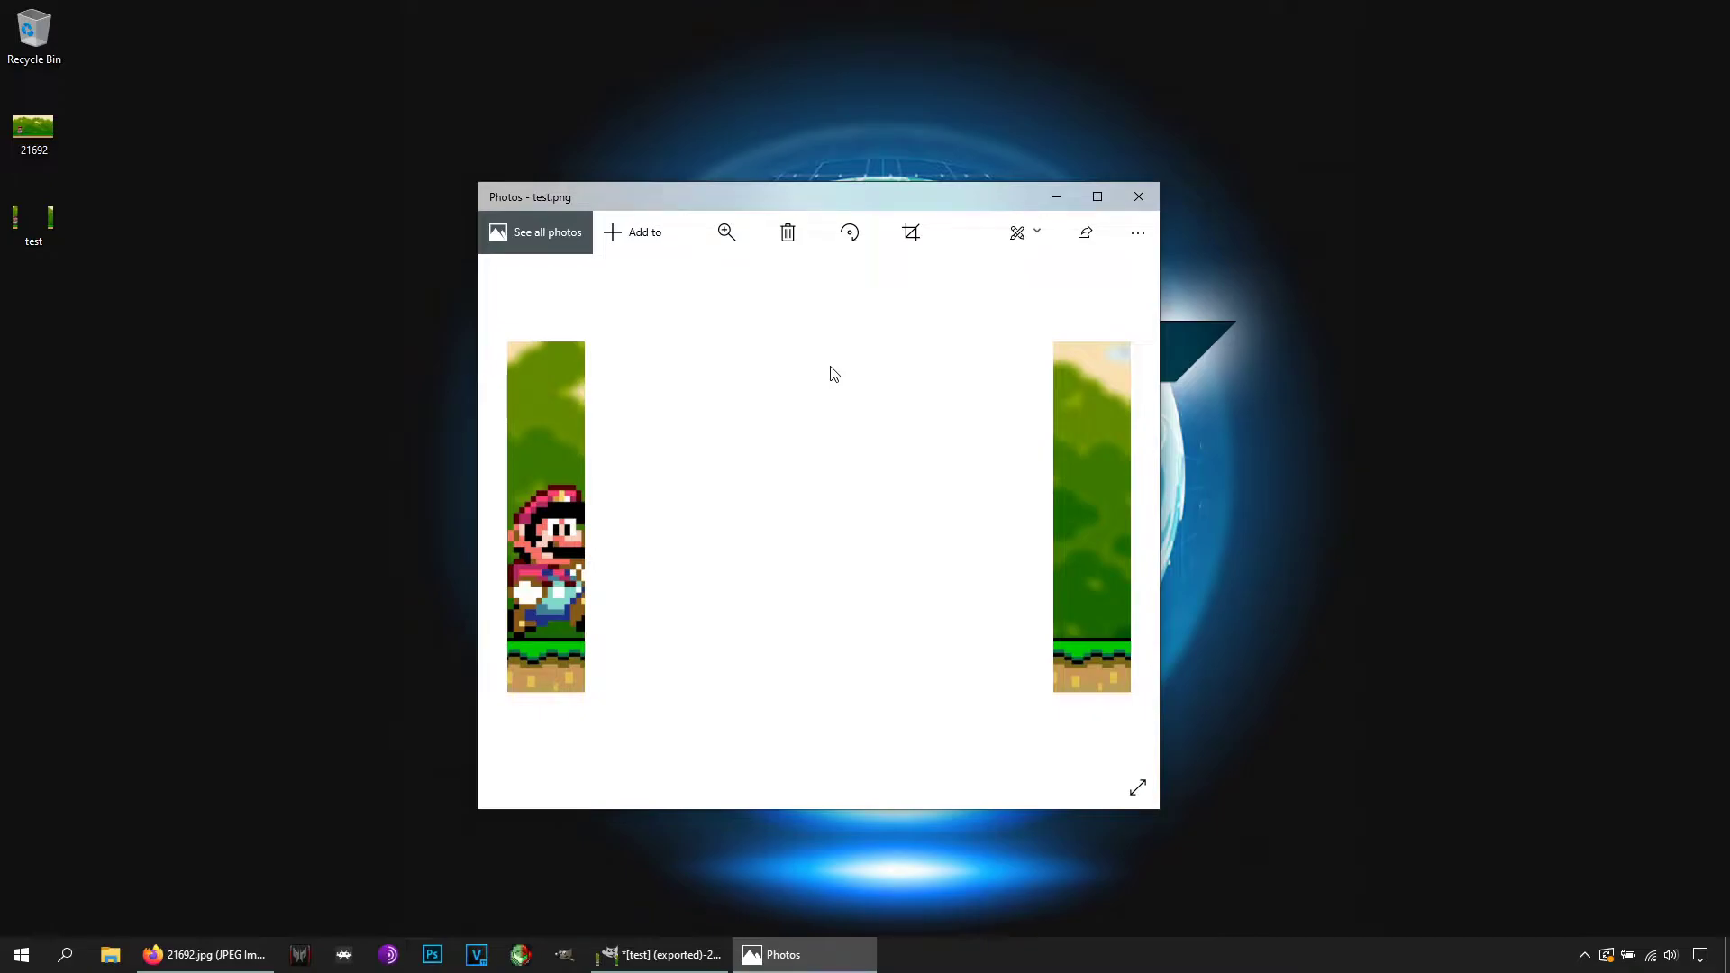
left_click(11, 955)
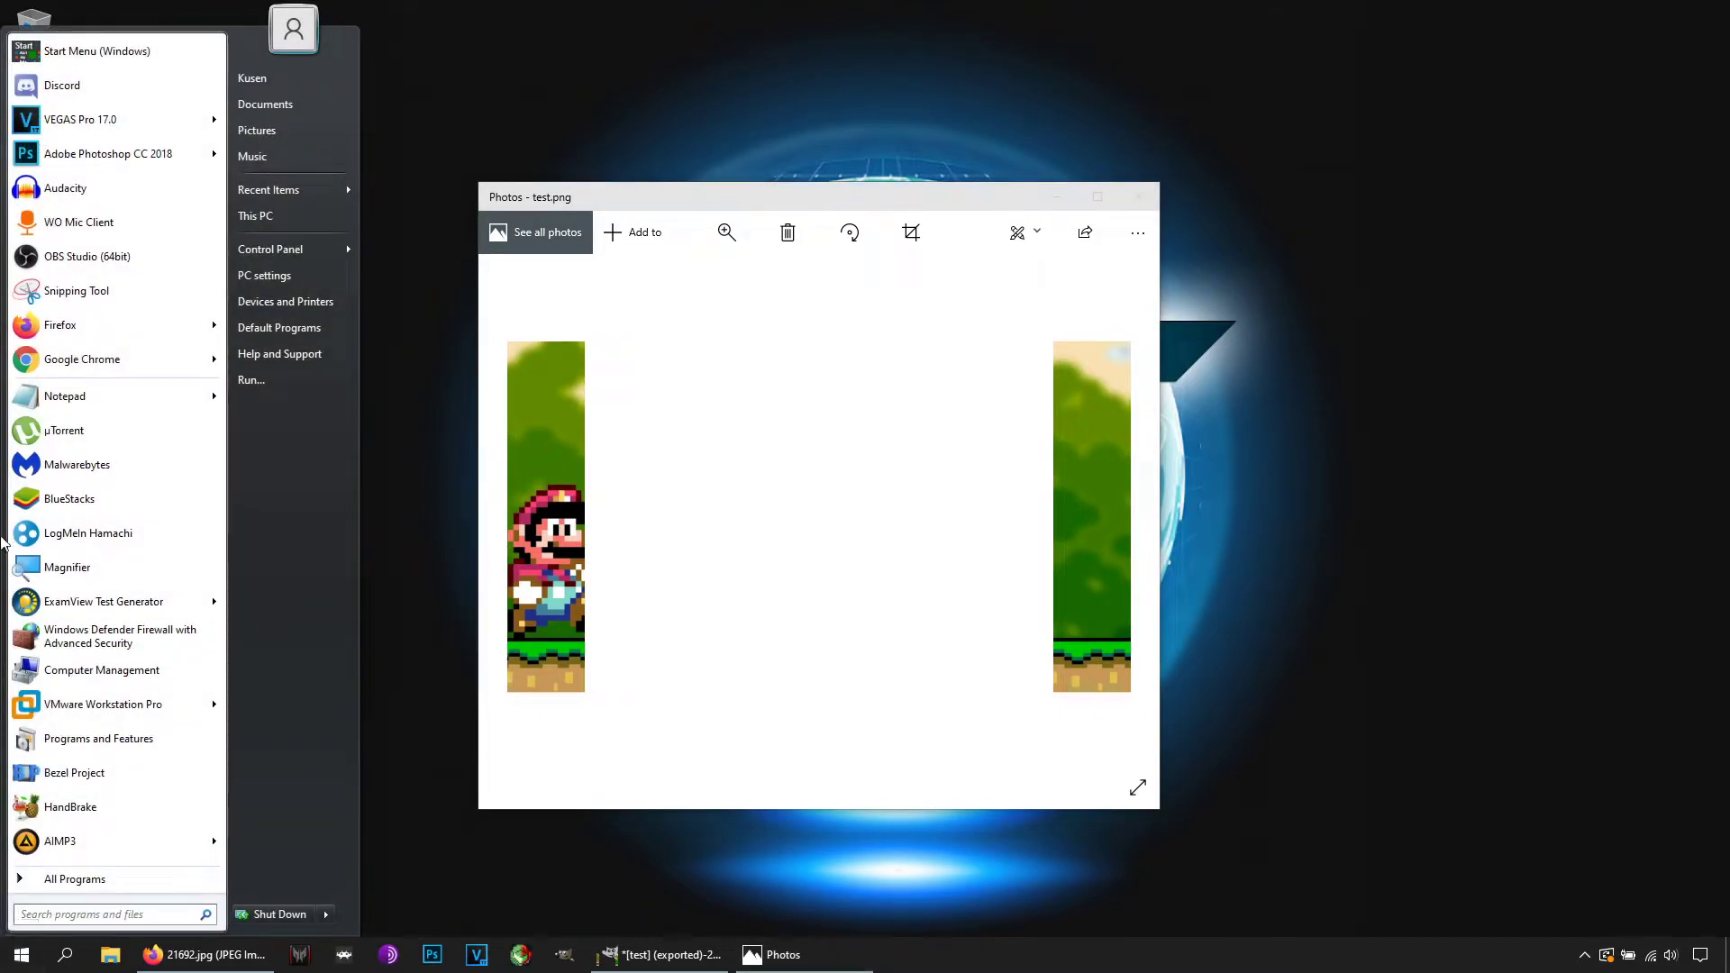
- Launch Notepad and type the overlays, overlay0_overlay = test.png and overlay0_full_screen = true lines
left_click(73, 393)
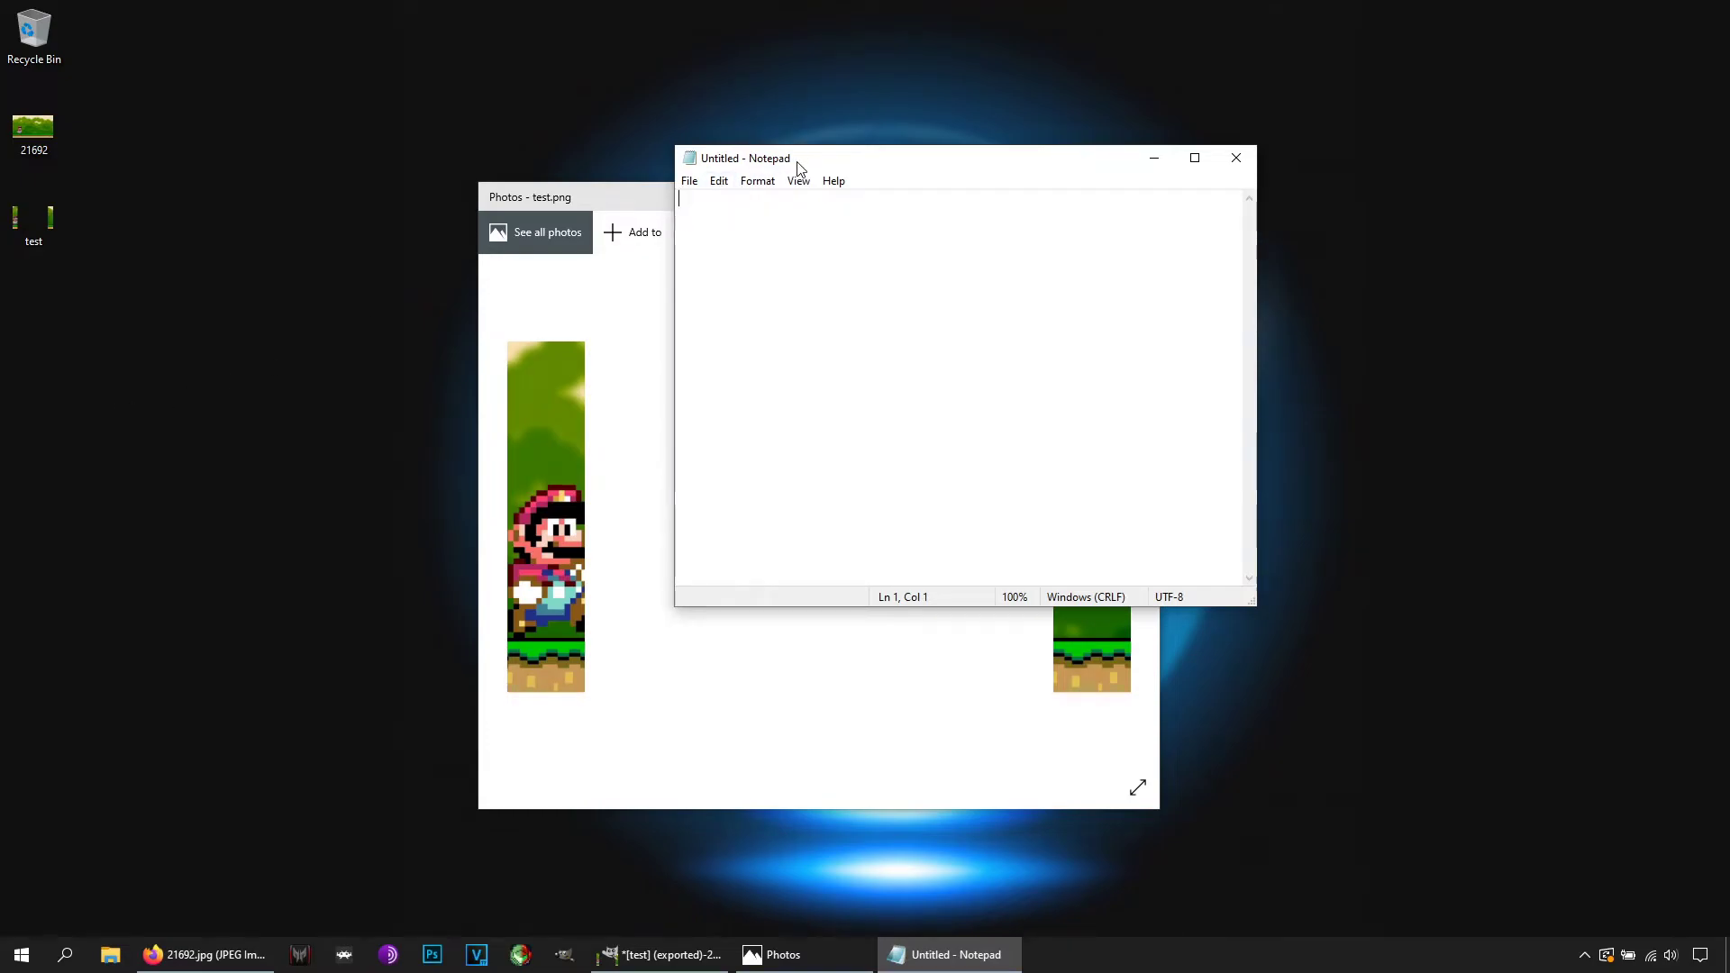
left_click_drag(797, 169, 1159, 331)
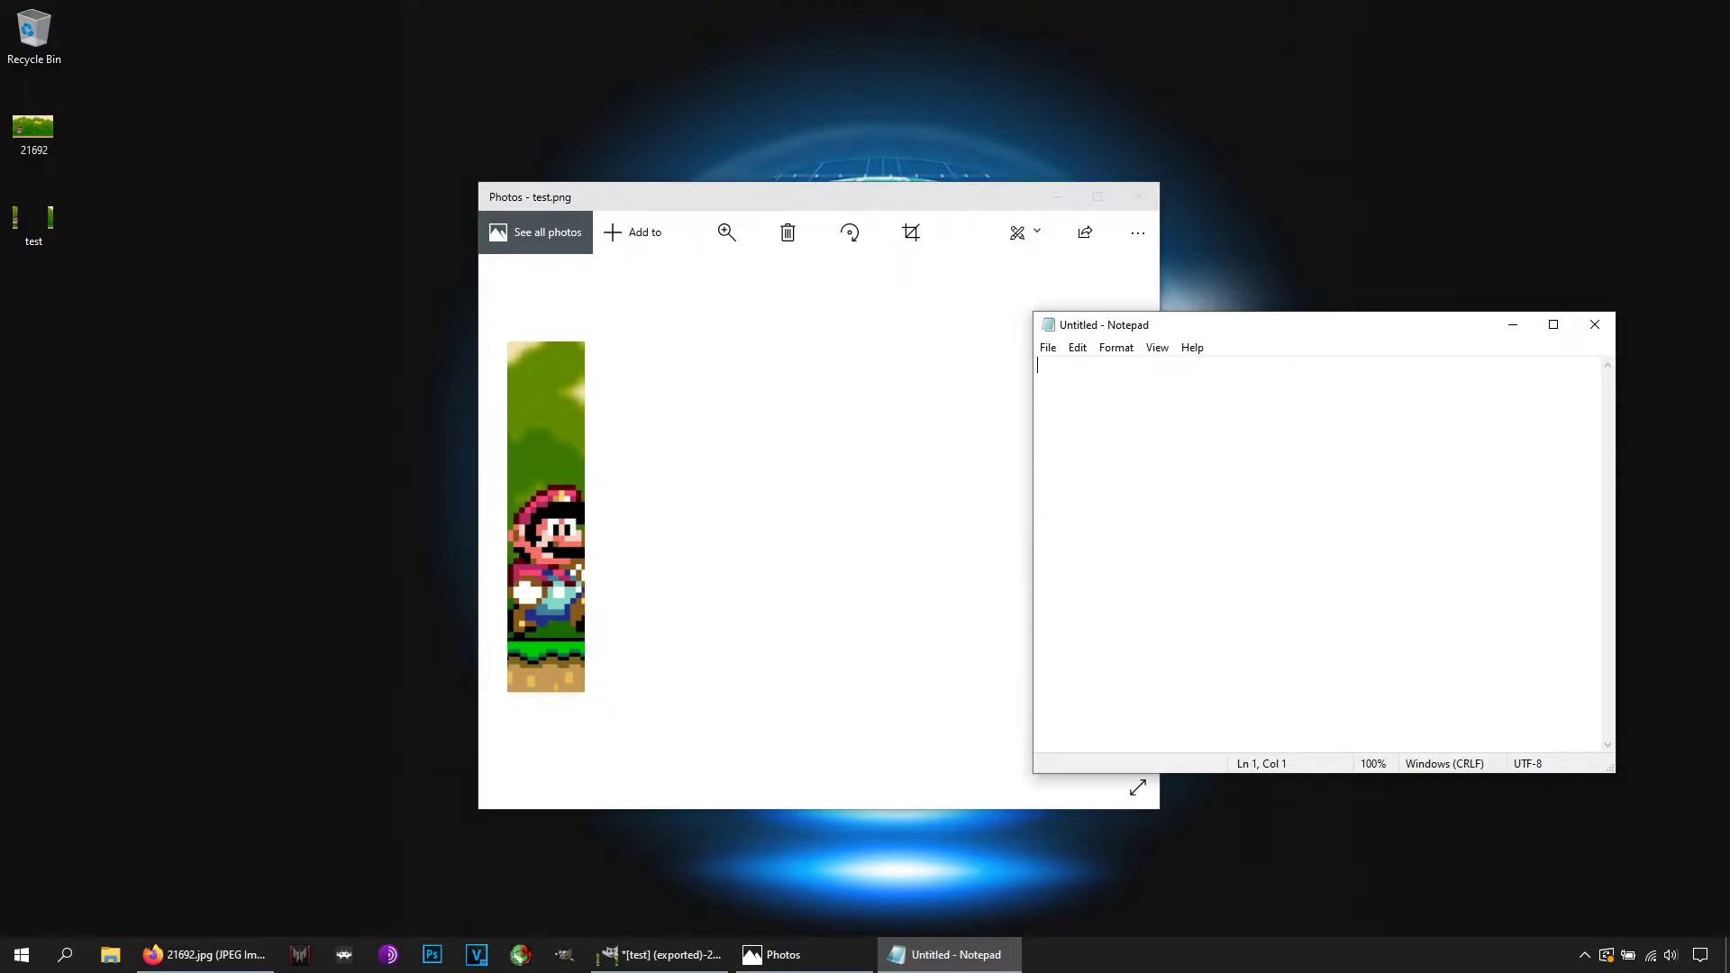
type("overlays = 1")
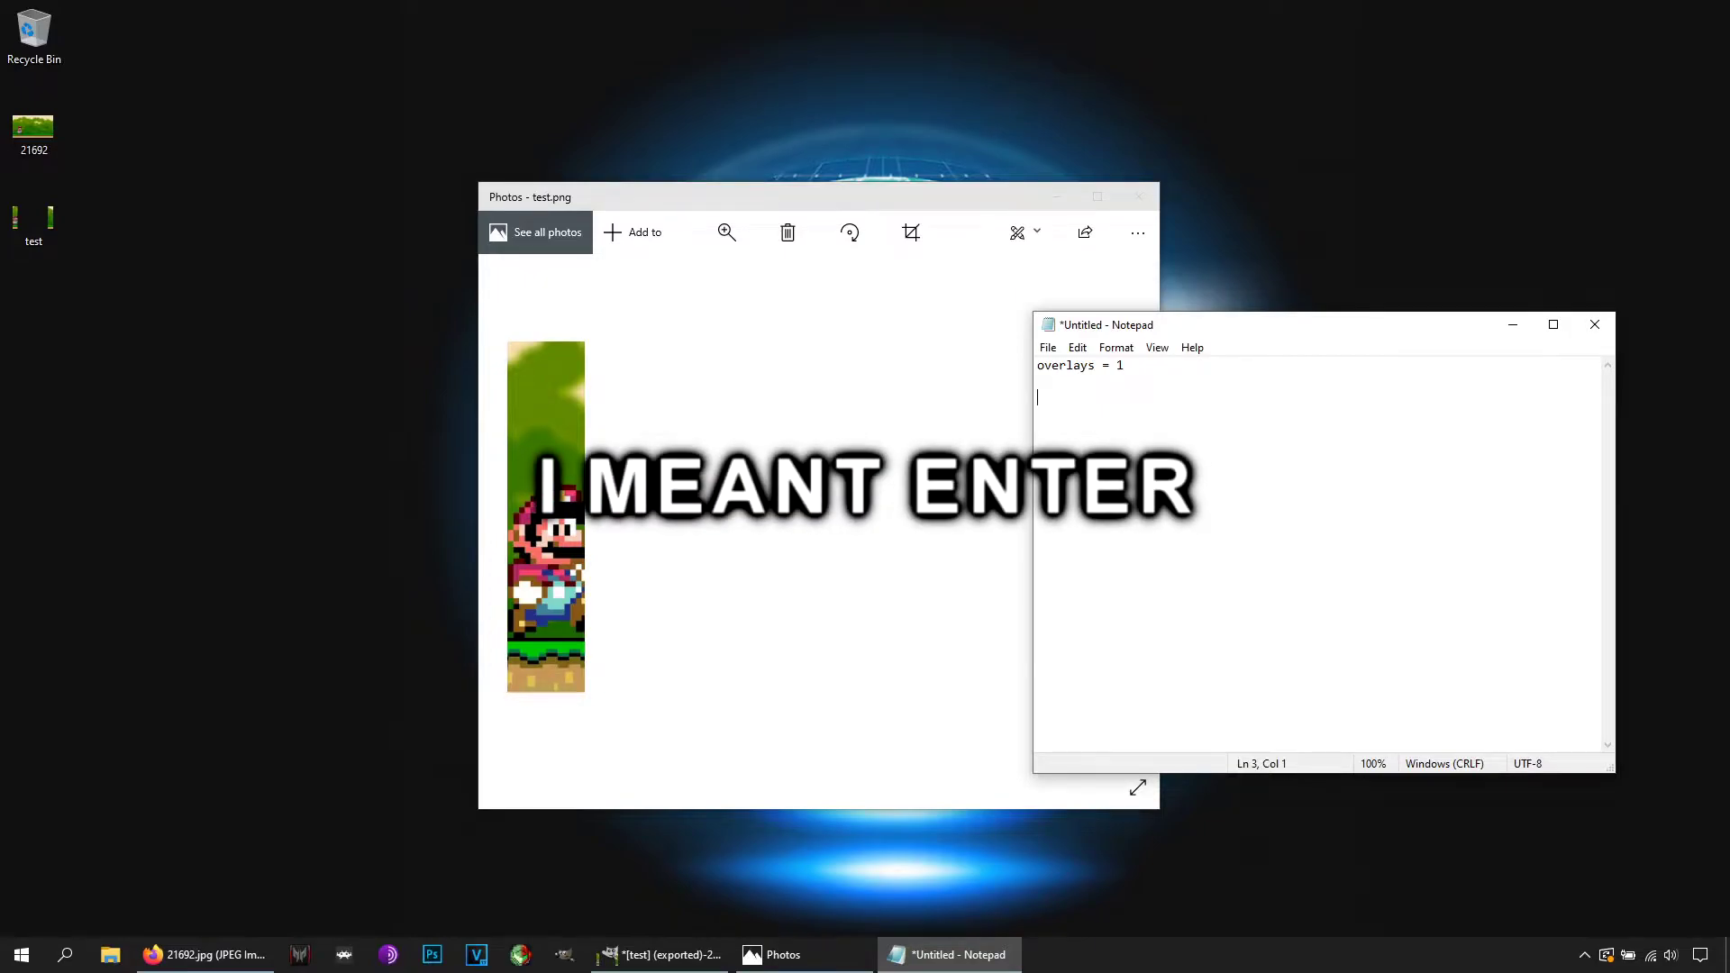
type("verlay0_")
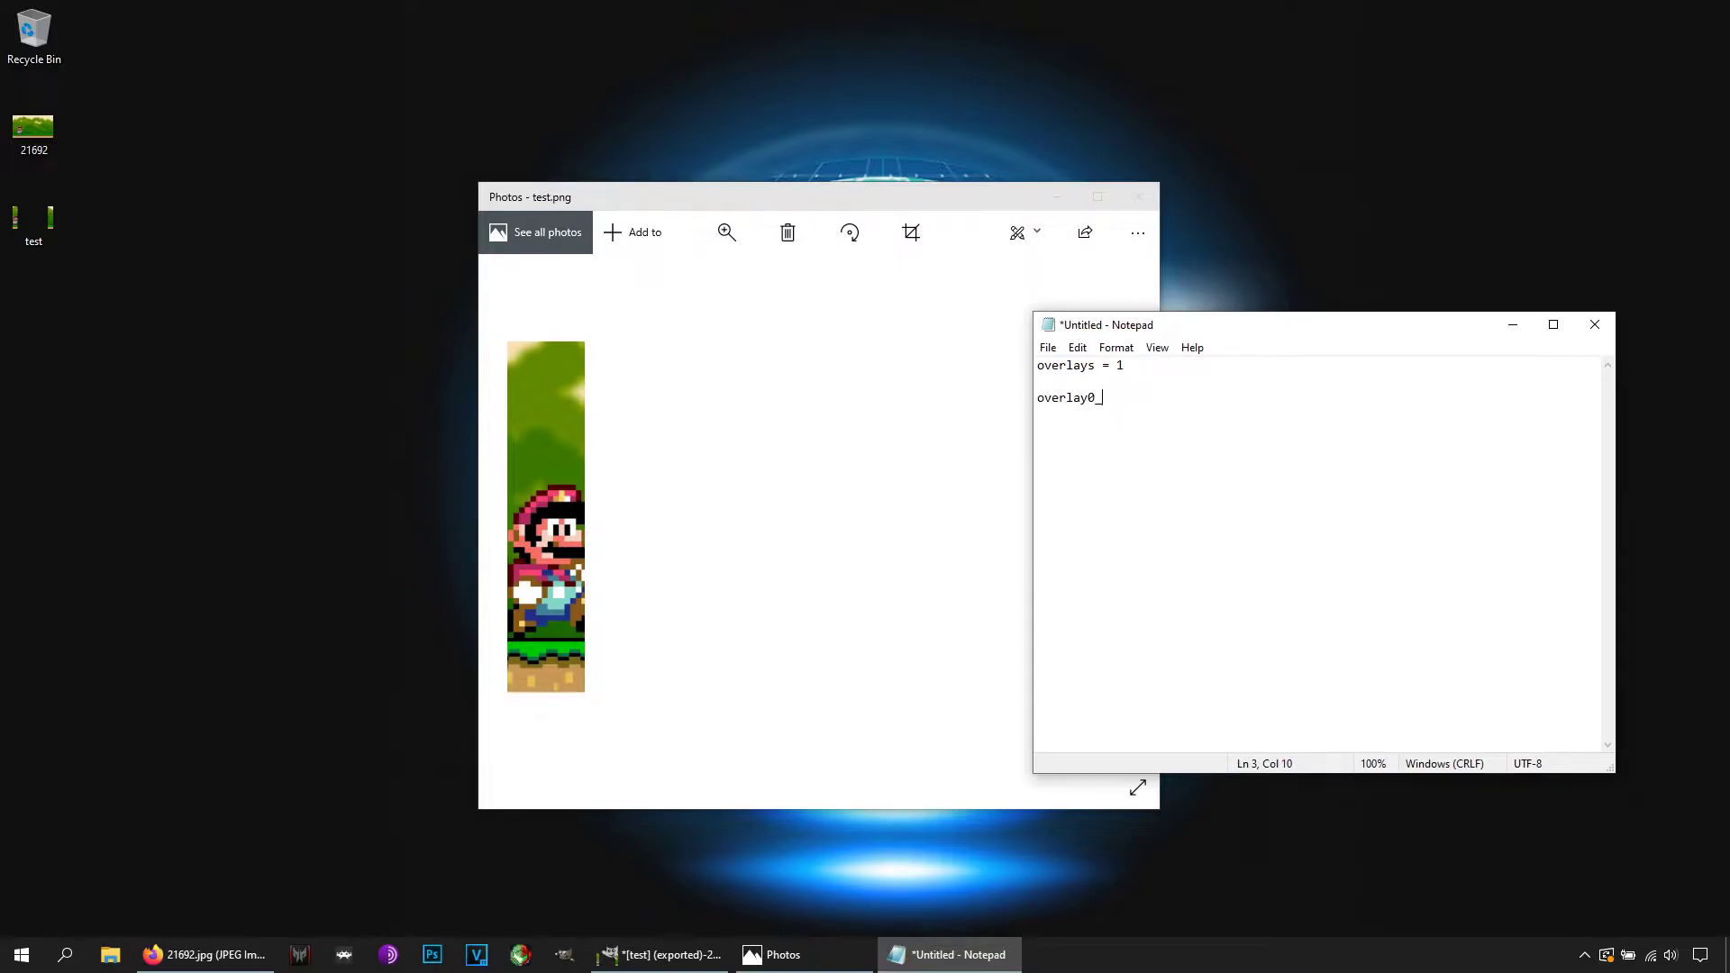
type("overlay")
type("test")
type(".png  ")
type("overlay")
type("0_")
type("full")
type("_")
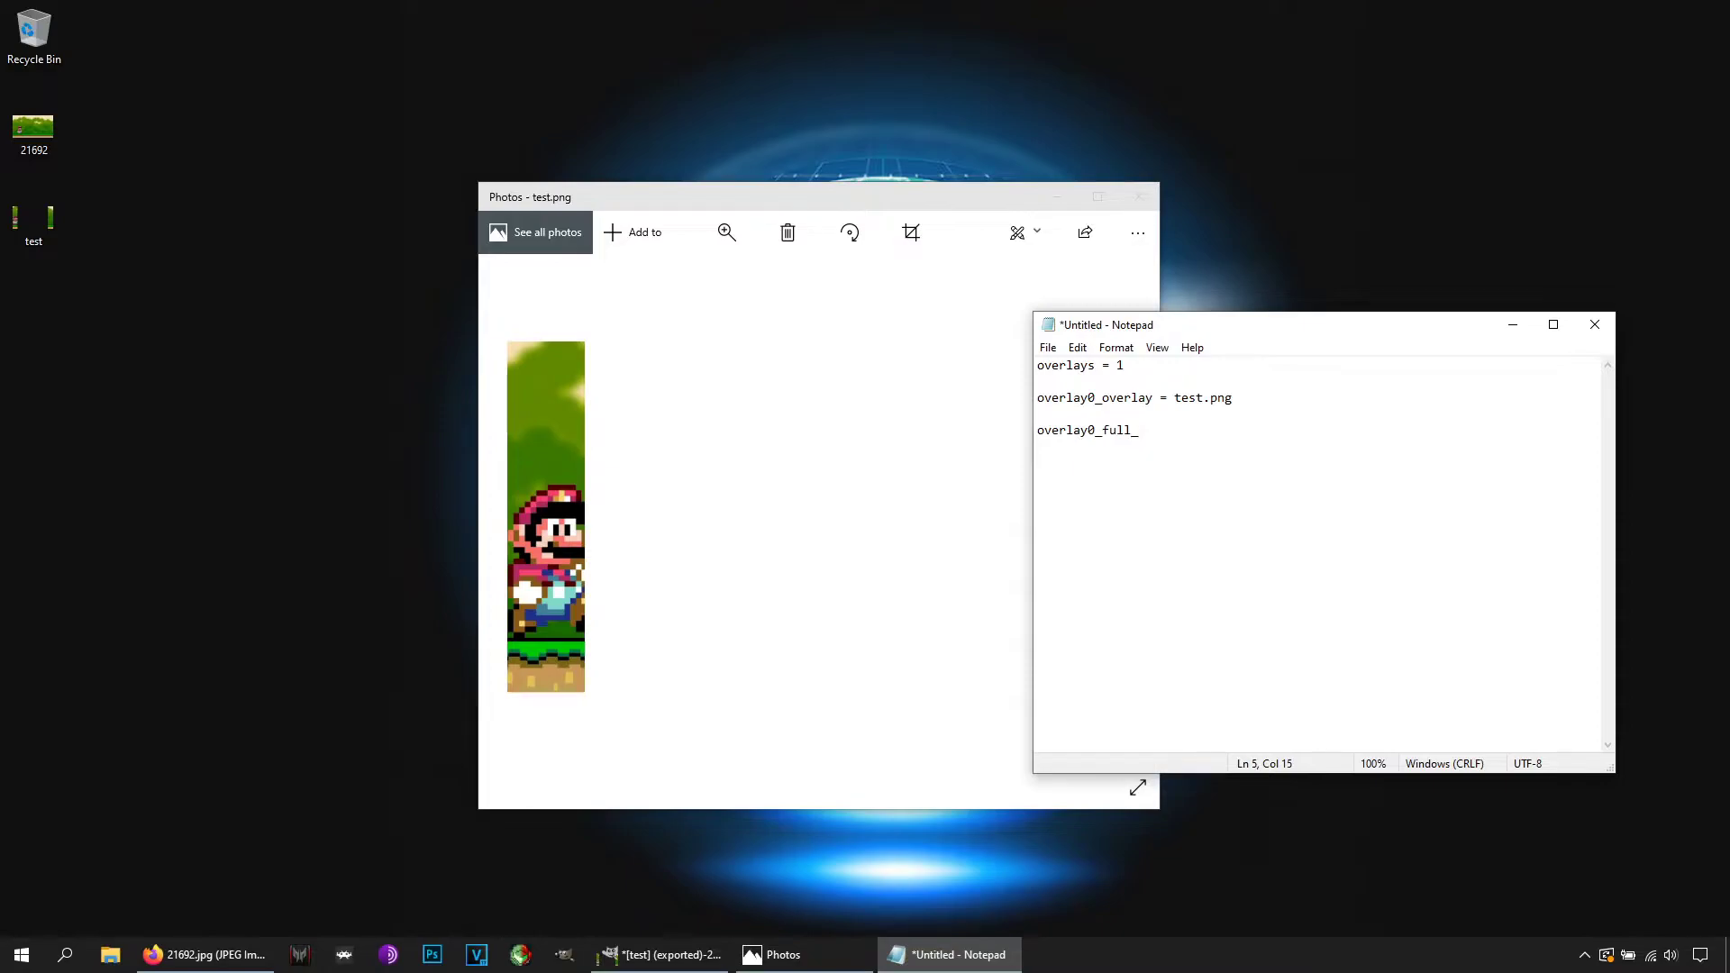
type("screen = true")
- Fix the spacing around the equals signs in the overlay config lines
key("shift+Left")
key("Home")
key("Up")
key("Up")
key("Left")
key("Up")
key("Up")
key("End")
key("Left")
key("Left")
key("Left")
key("shift+Left")
key("Right")
key("Right")
key("Delete")
key("BackSpace")
key("Right")
key("Down")
- Remove the stray backslash after true and begin an overlay0_descs line
key("BackSpace")
key("Return")
type("ov")
key("BackSpace")
key("BackSpace")
type("overlay0_descs")
left_click(1048, 348)
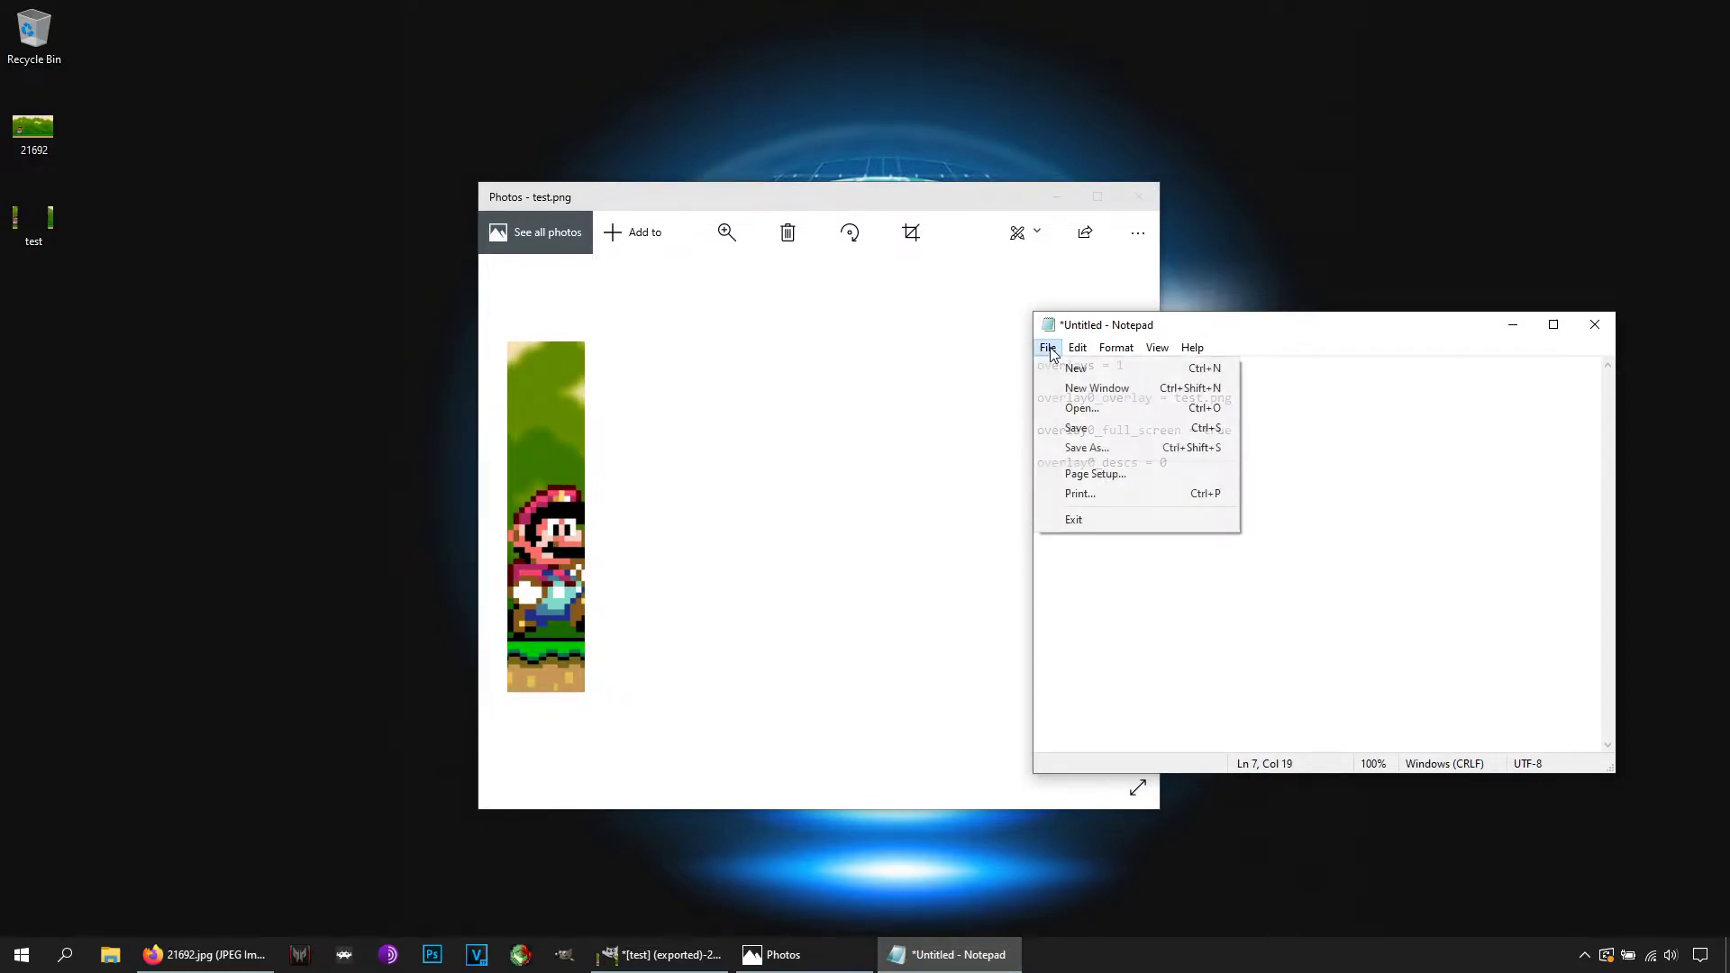
- Save the Notepad config to the Desktop as test.cfg instead of *.txt
left_click(1087, 448)
left_click_drag(1336, 376, 1065, 302)
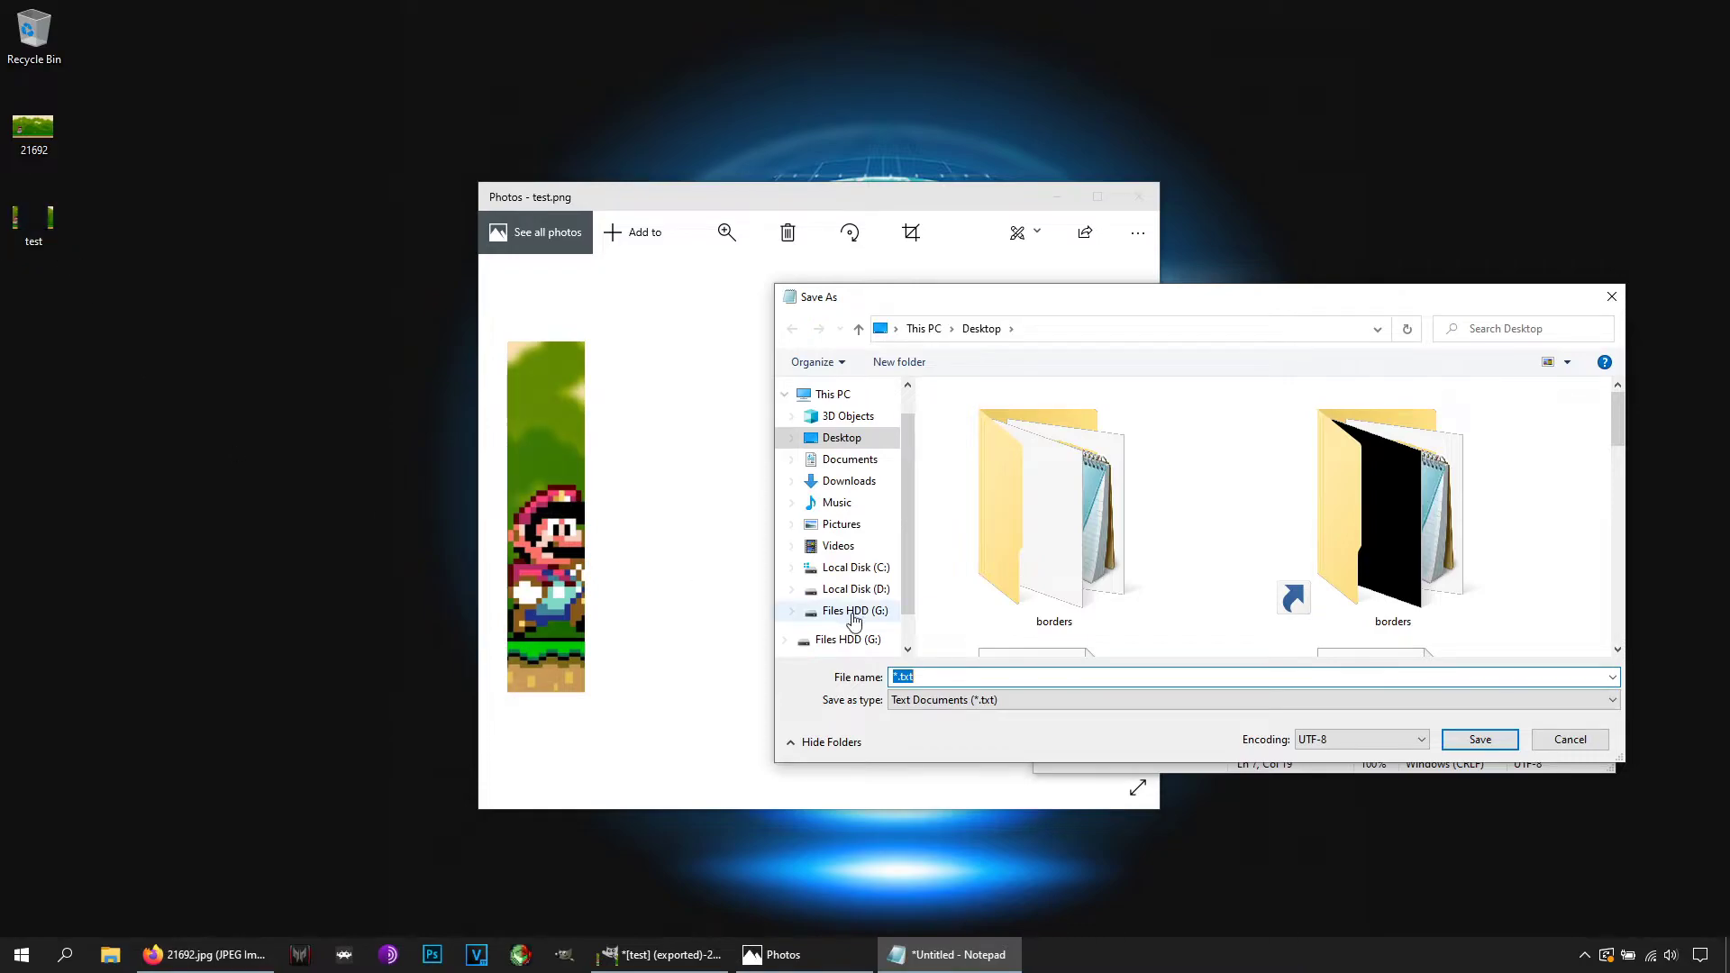
left_click(941, 679)
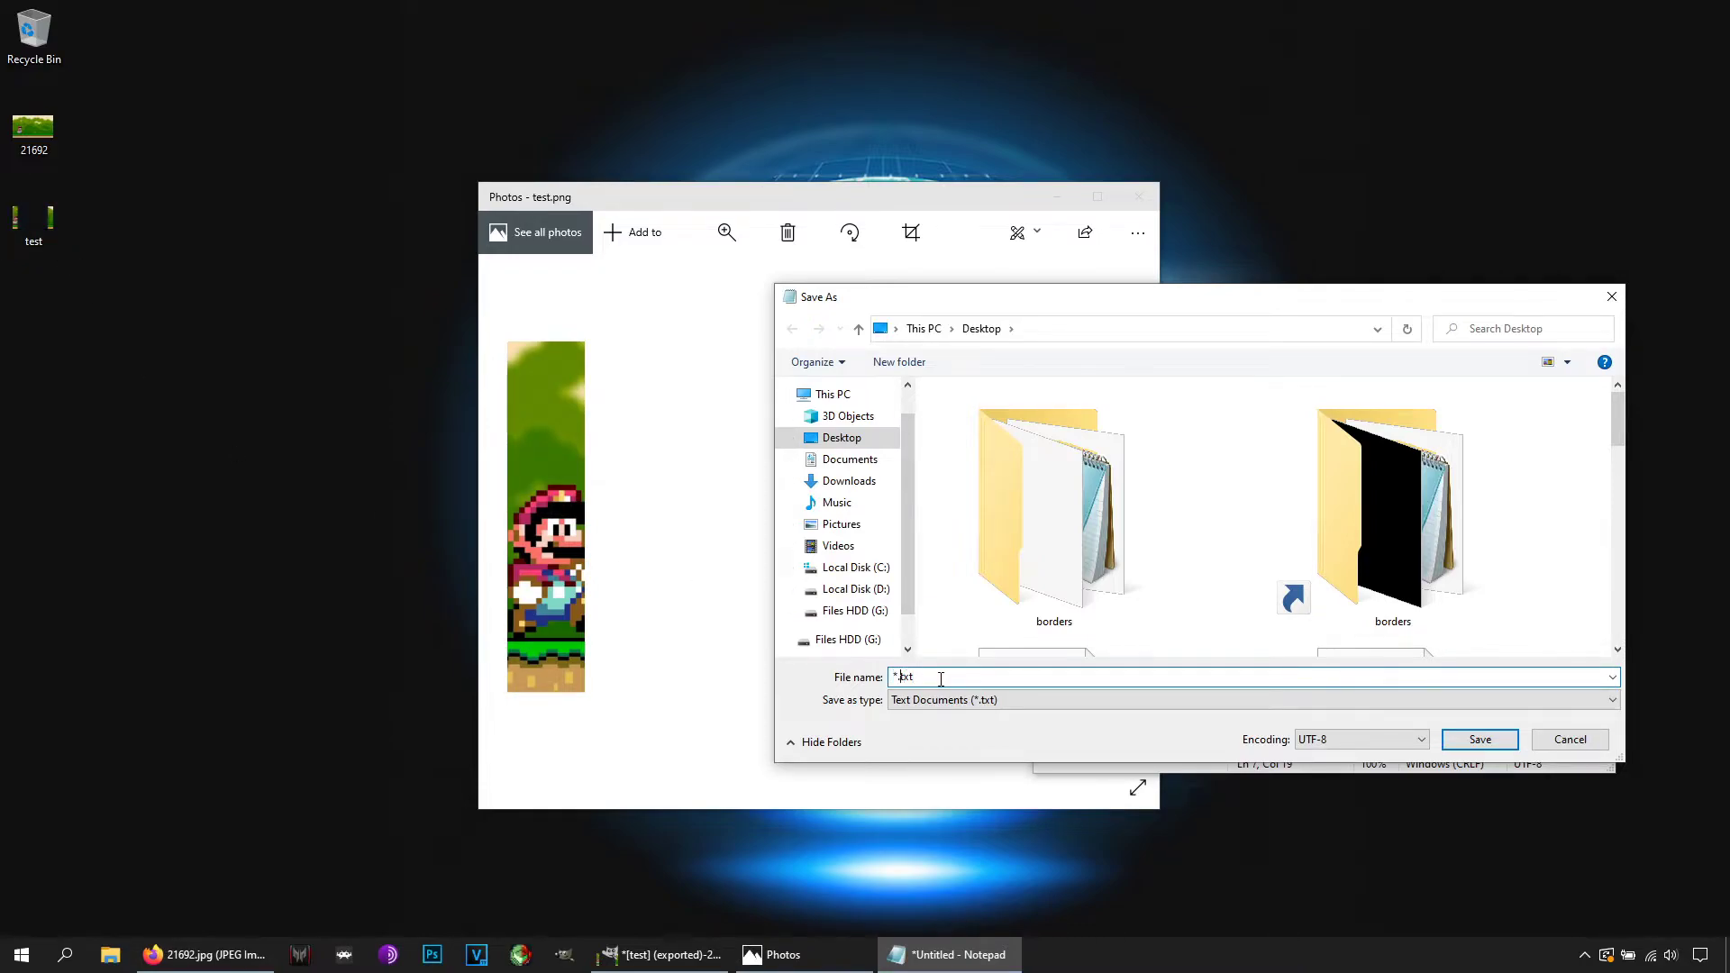
key("Home")
key("shift+Right")
type("test")
key("shift+Left")
key("shift+Left")
key("shift+Right")
key("shift+Right")
key("shift+Right")
key("shift+Left")
key("shift+Left")
type("cfg")
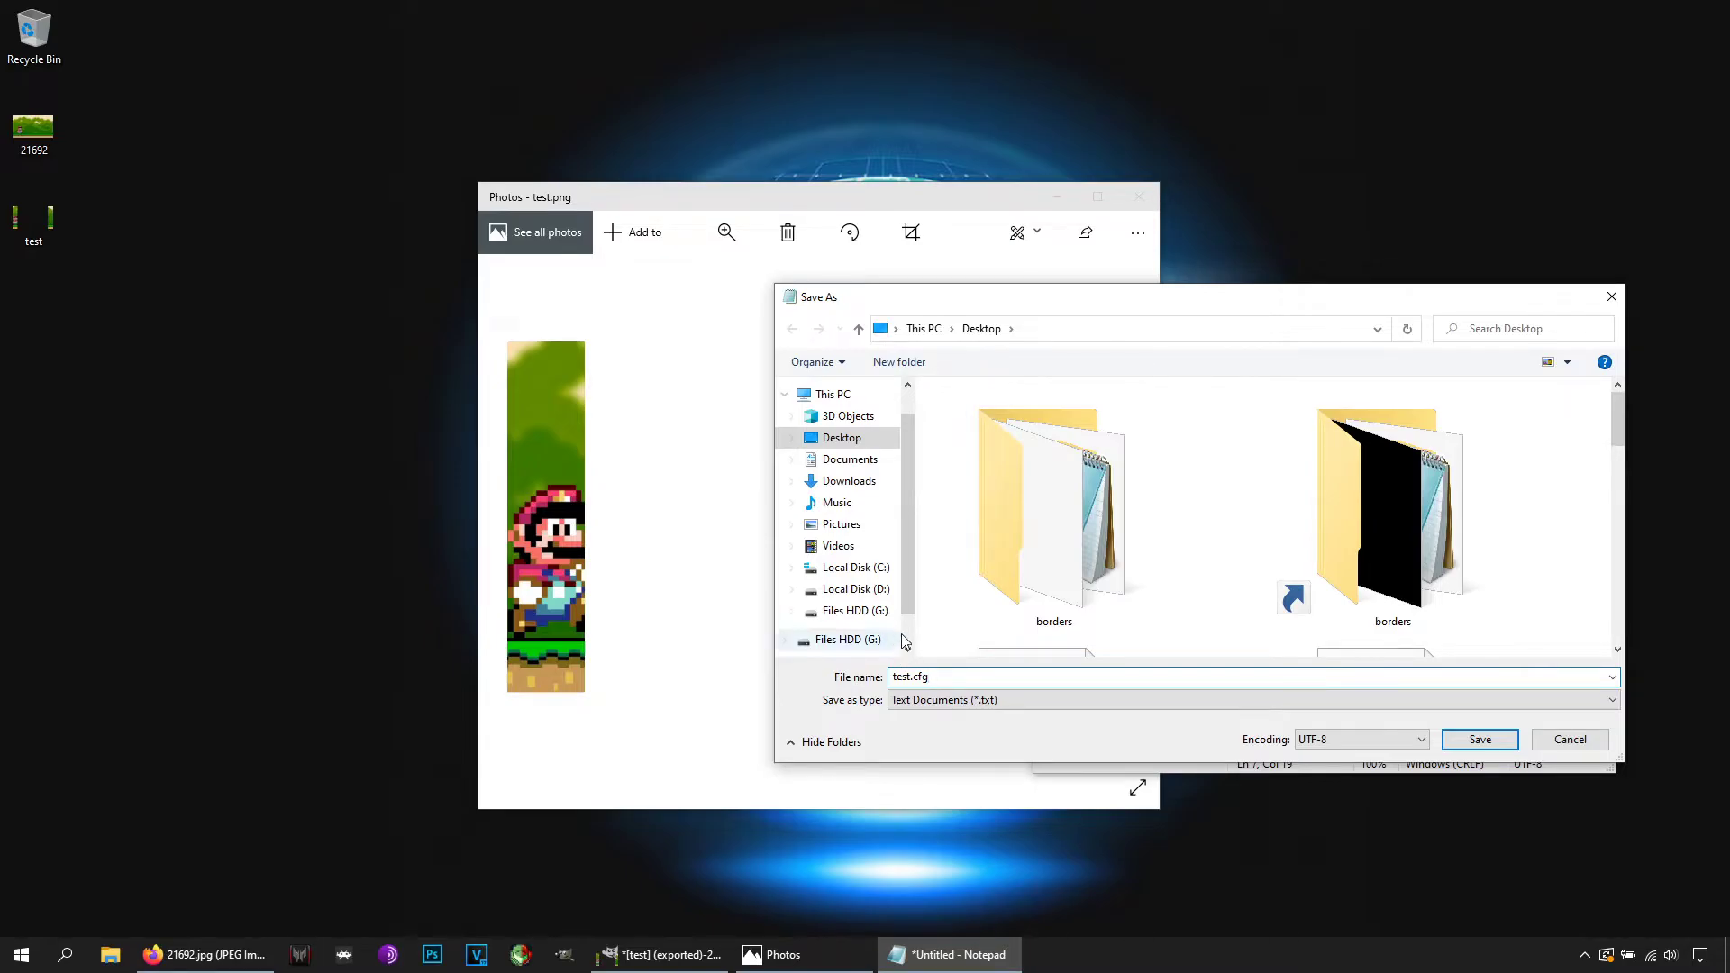
left_click(1483, 741)
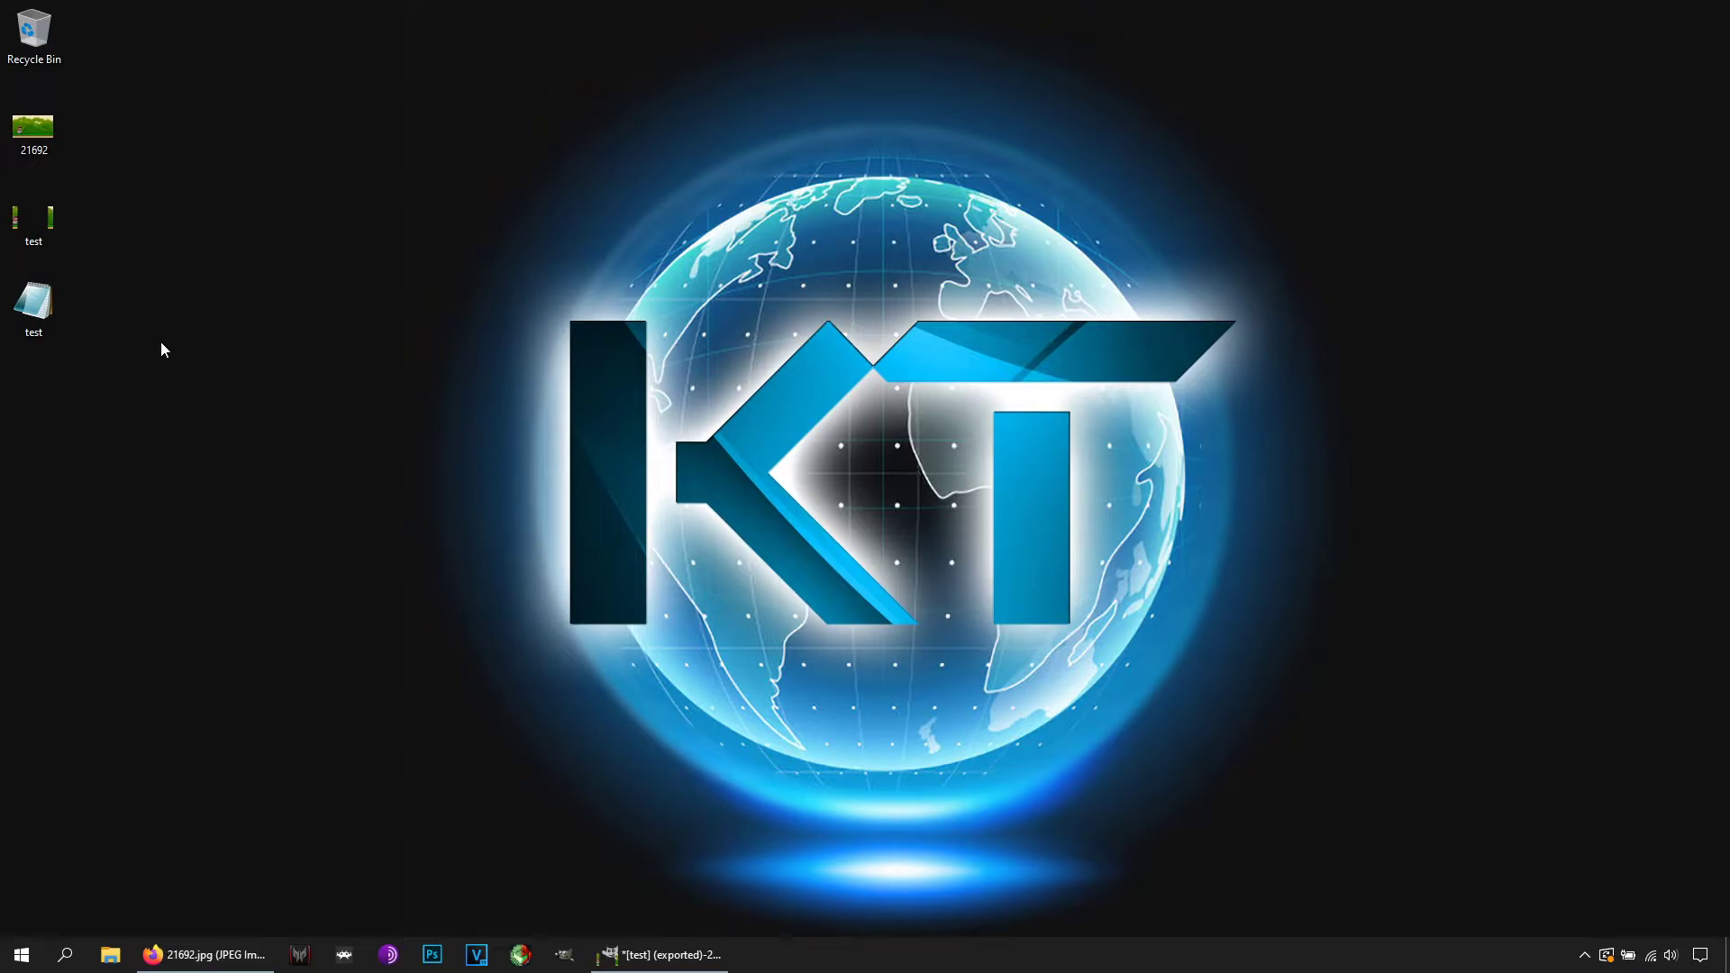
- Launch RetroArch and run ActRaiser from the Super Nintendo game list
left_click_drag(110, 298, 96, 244)
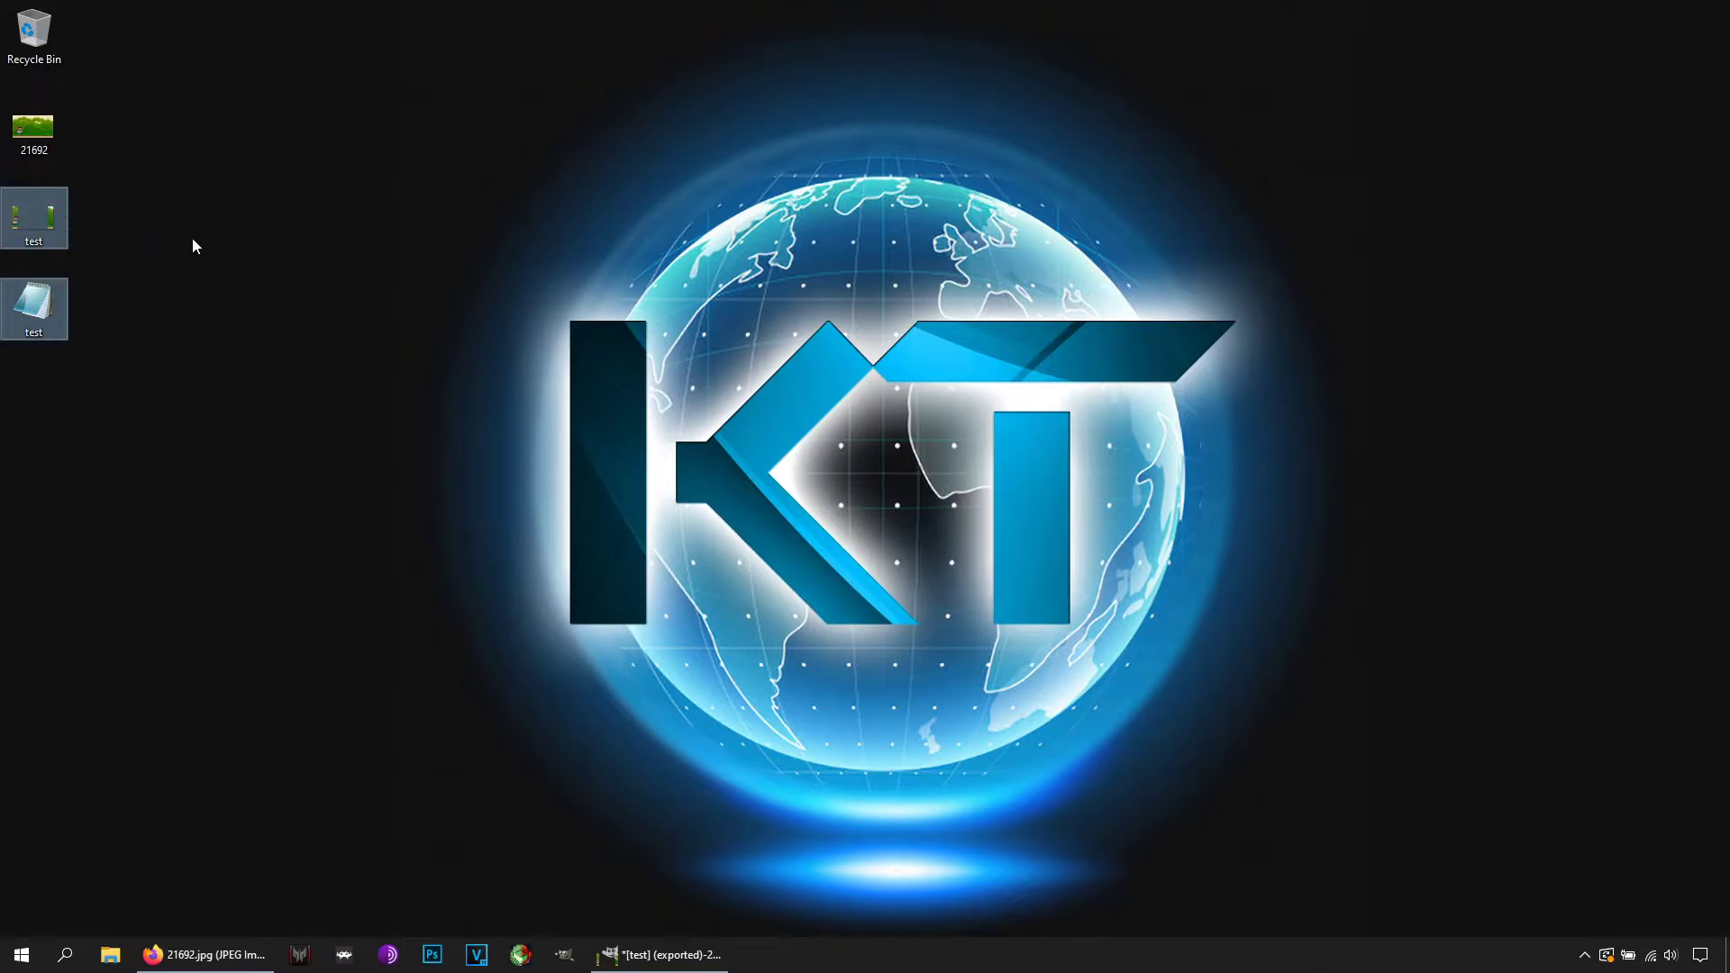
left_click(1441, 384)
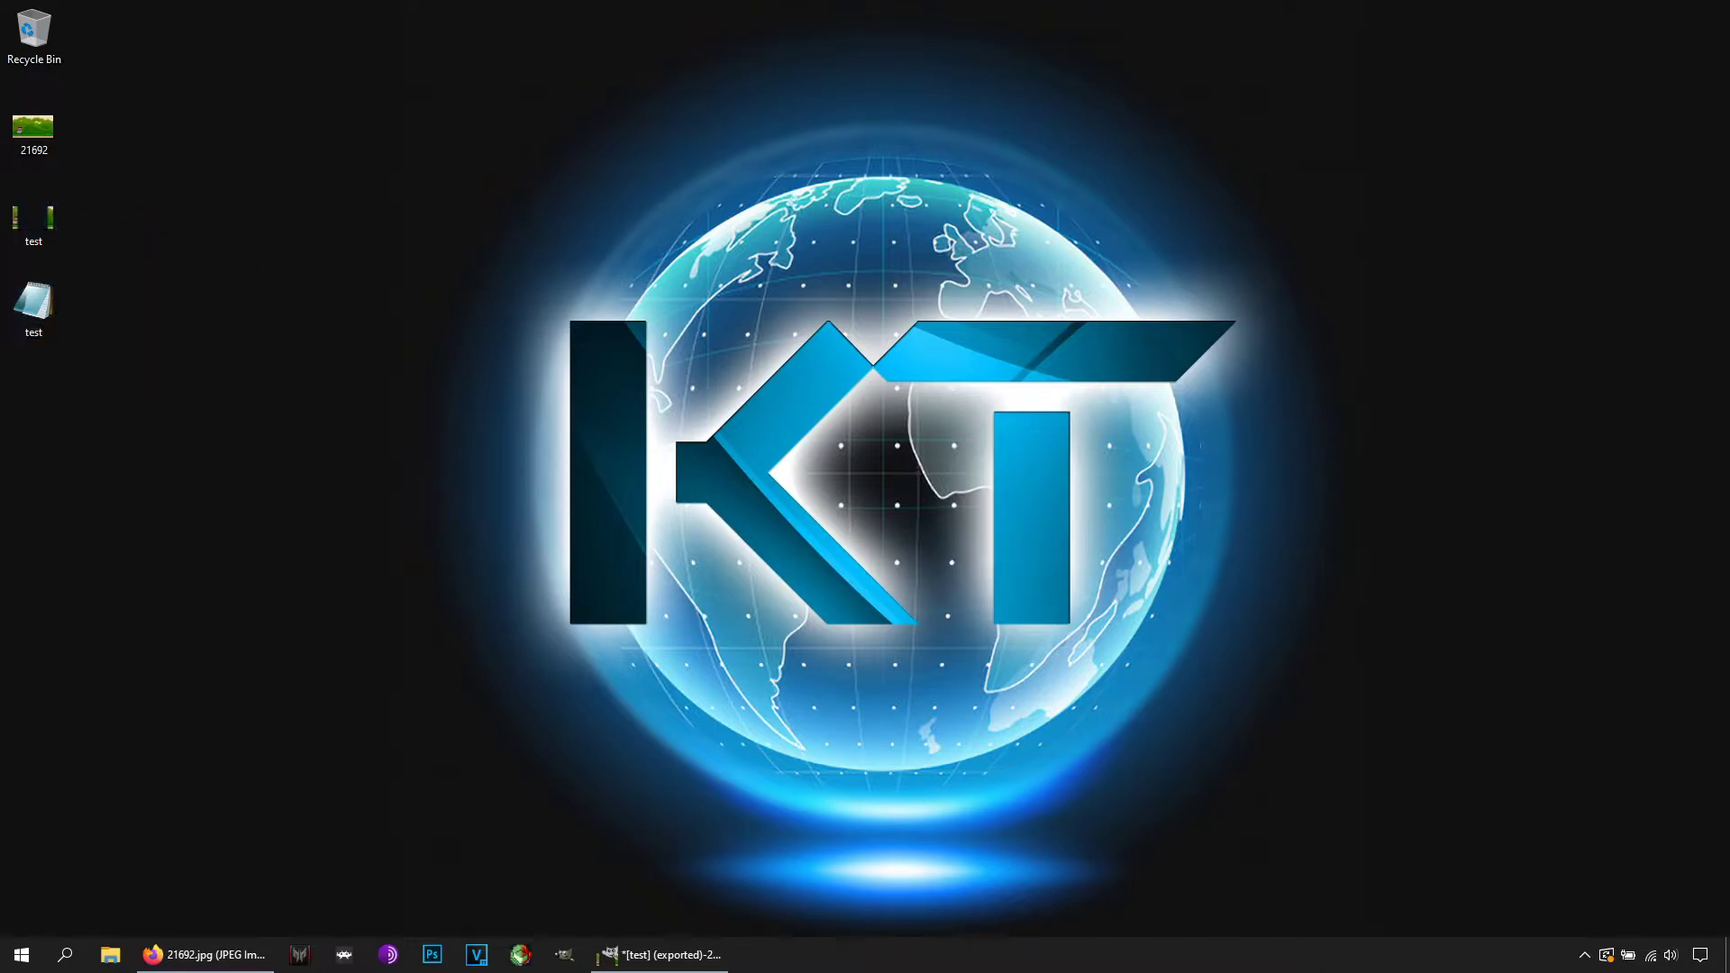
left_click(348, 954)
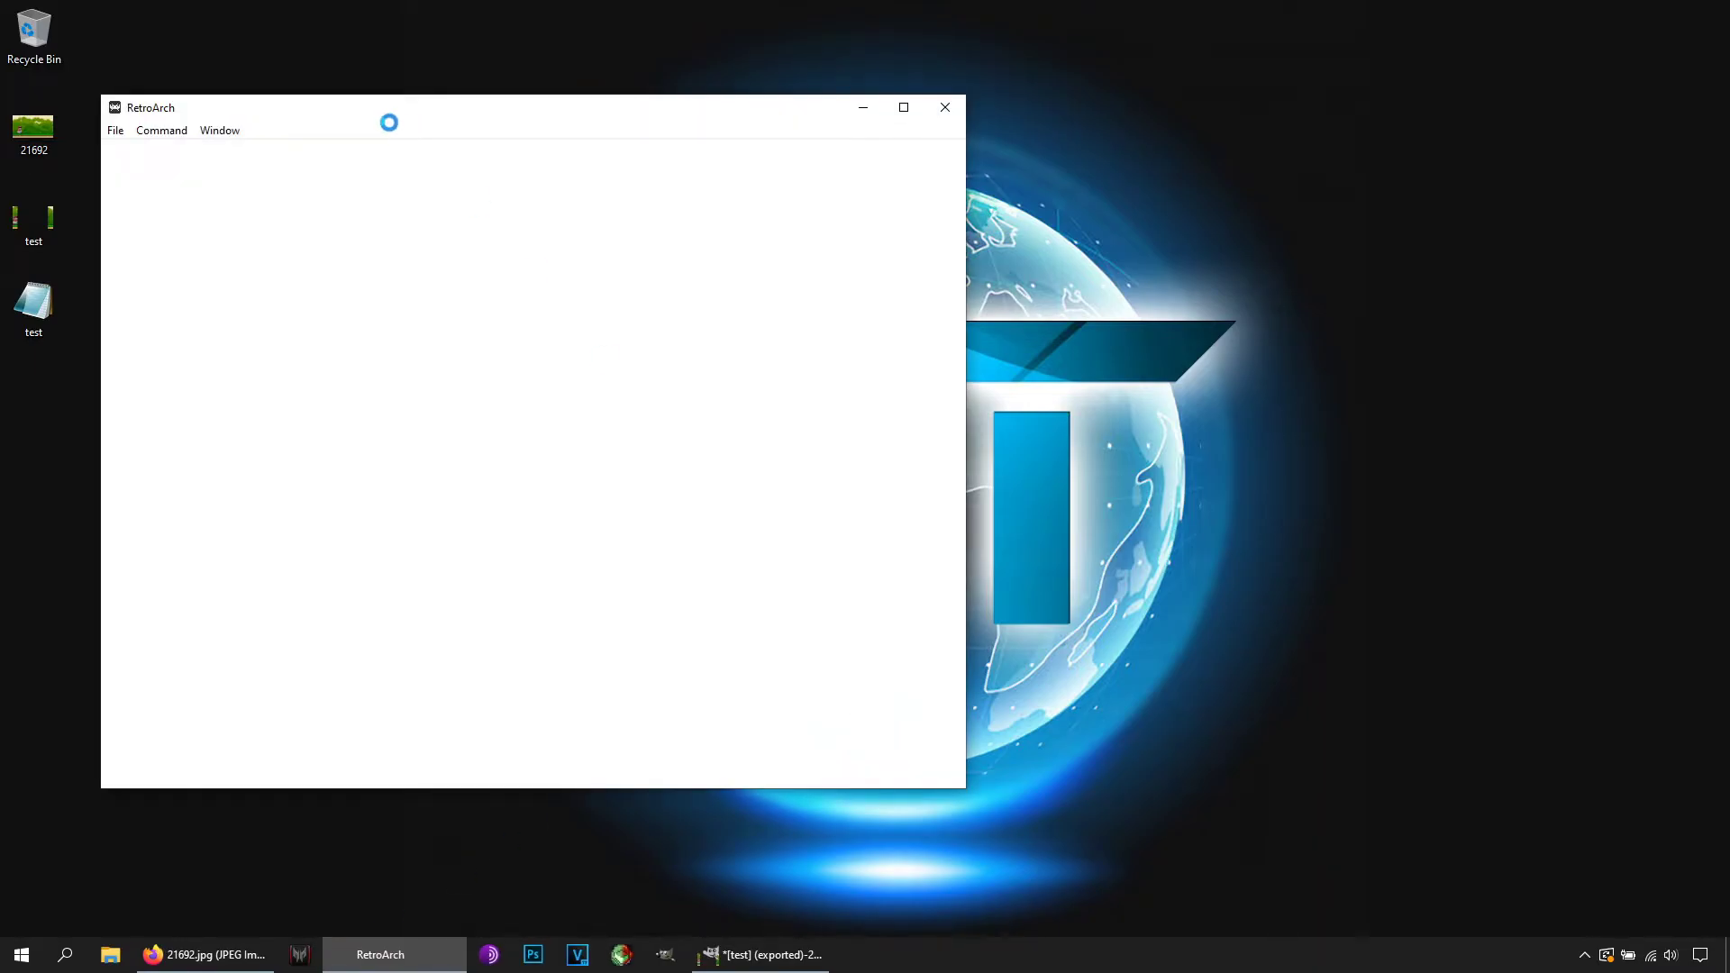
left_click_drag(386, 120, 632, 123)
key("Down")
key("Up")
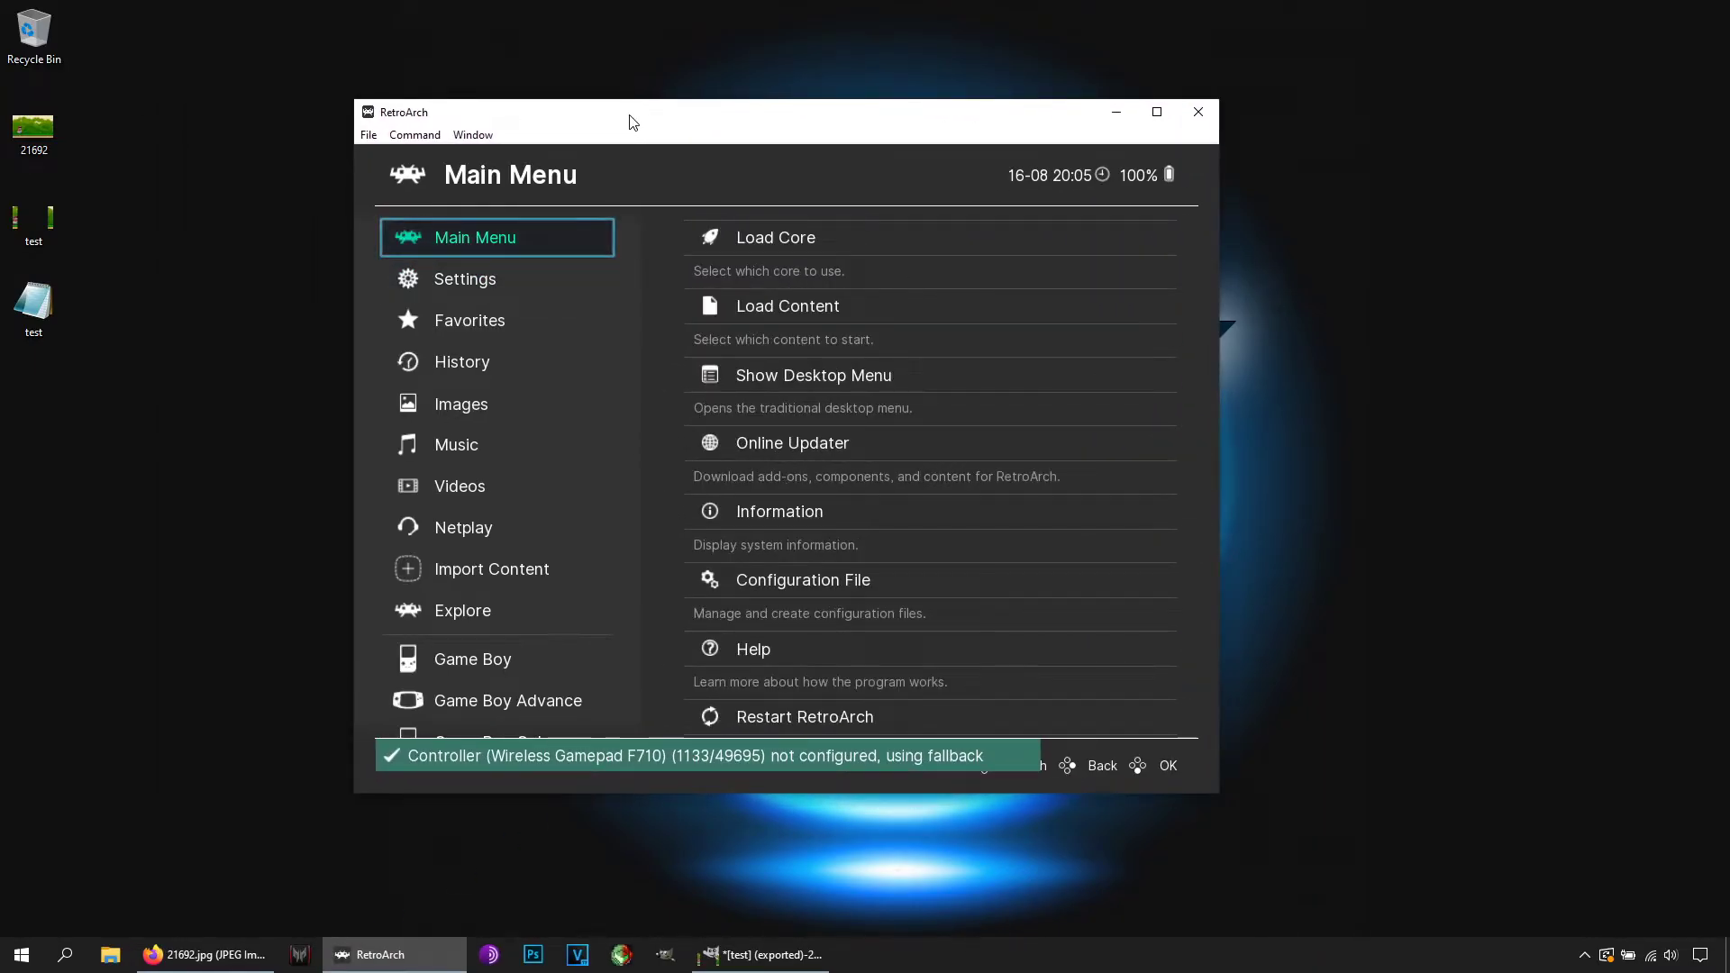
key("Up")
key("Up")
key("Down")
key("Right")
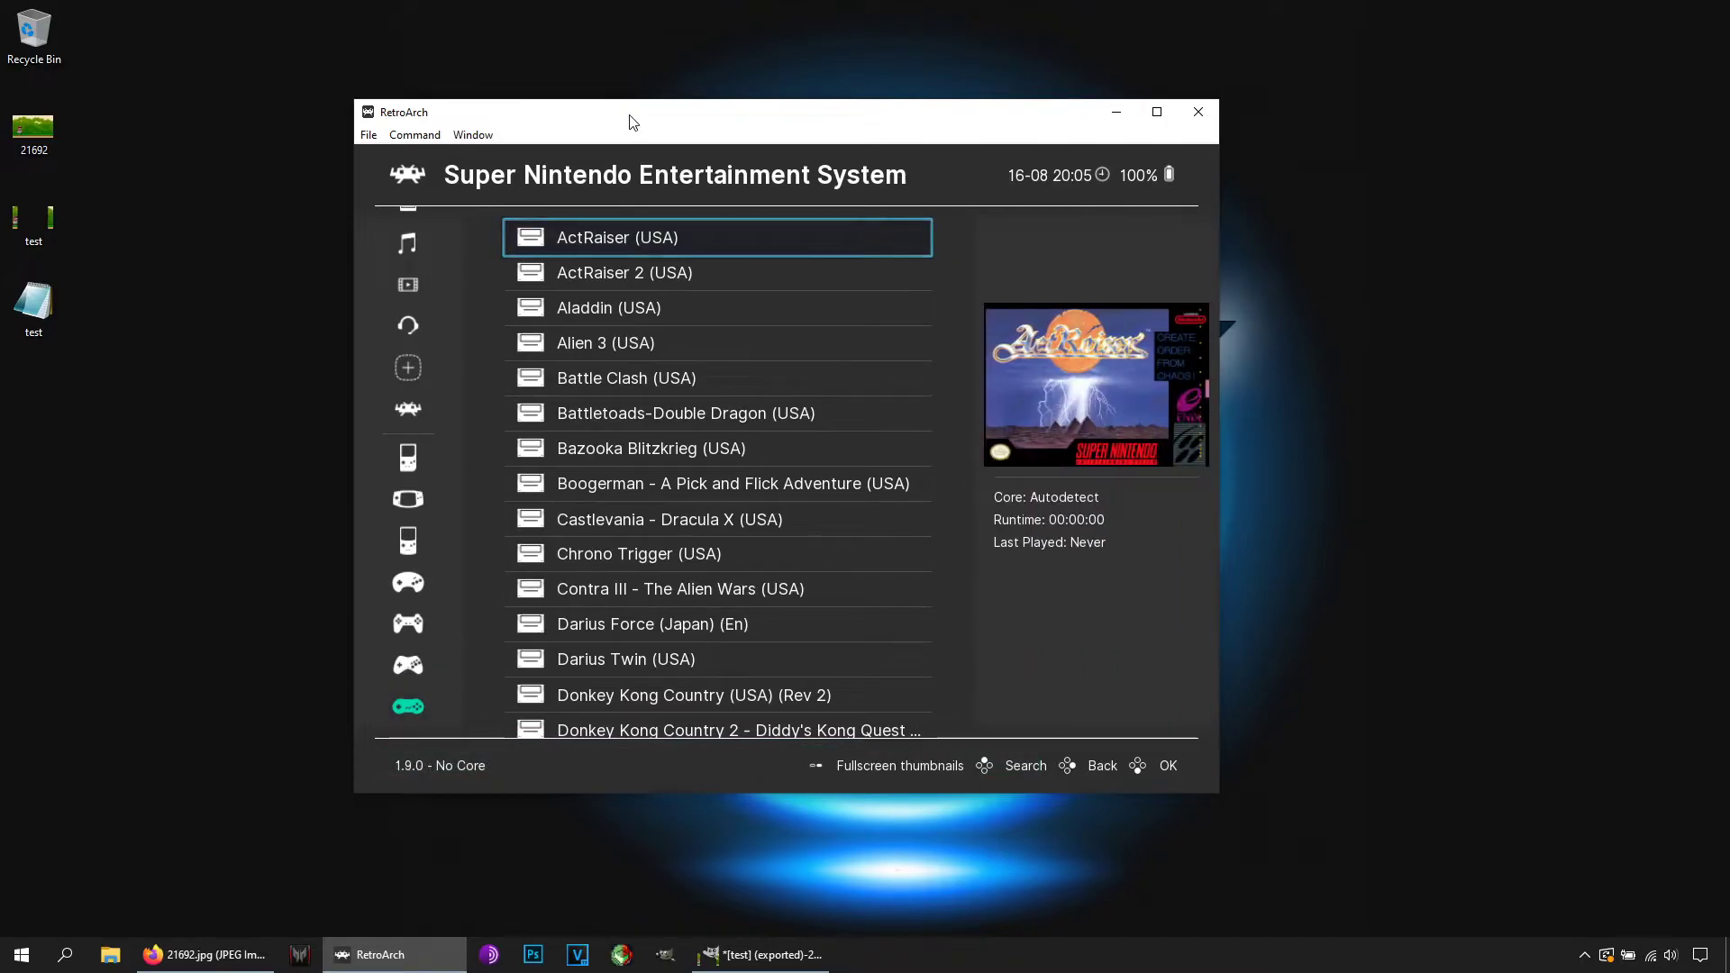
key("Return")
key("Return")
key("Return")
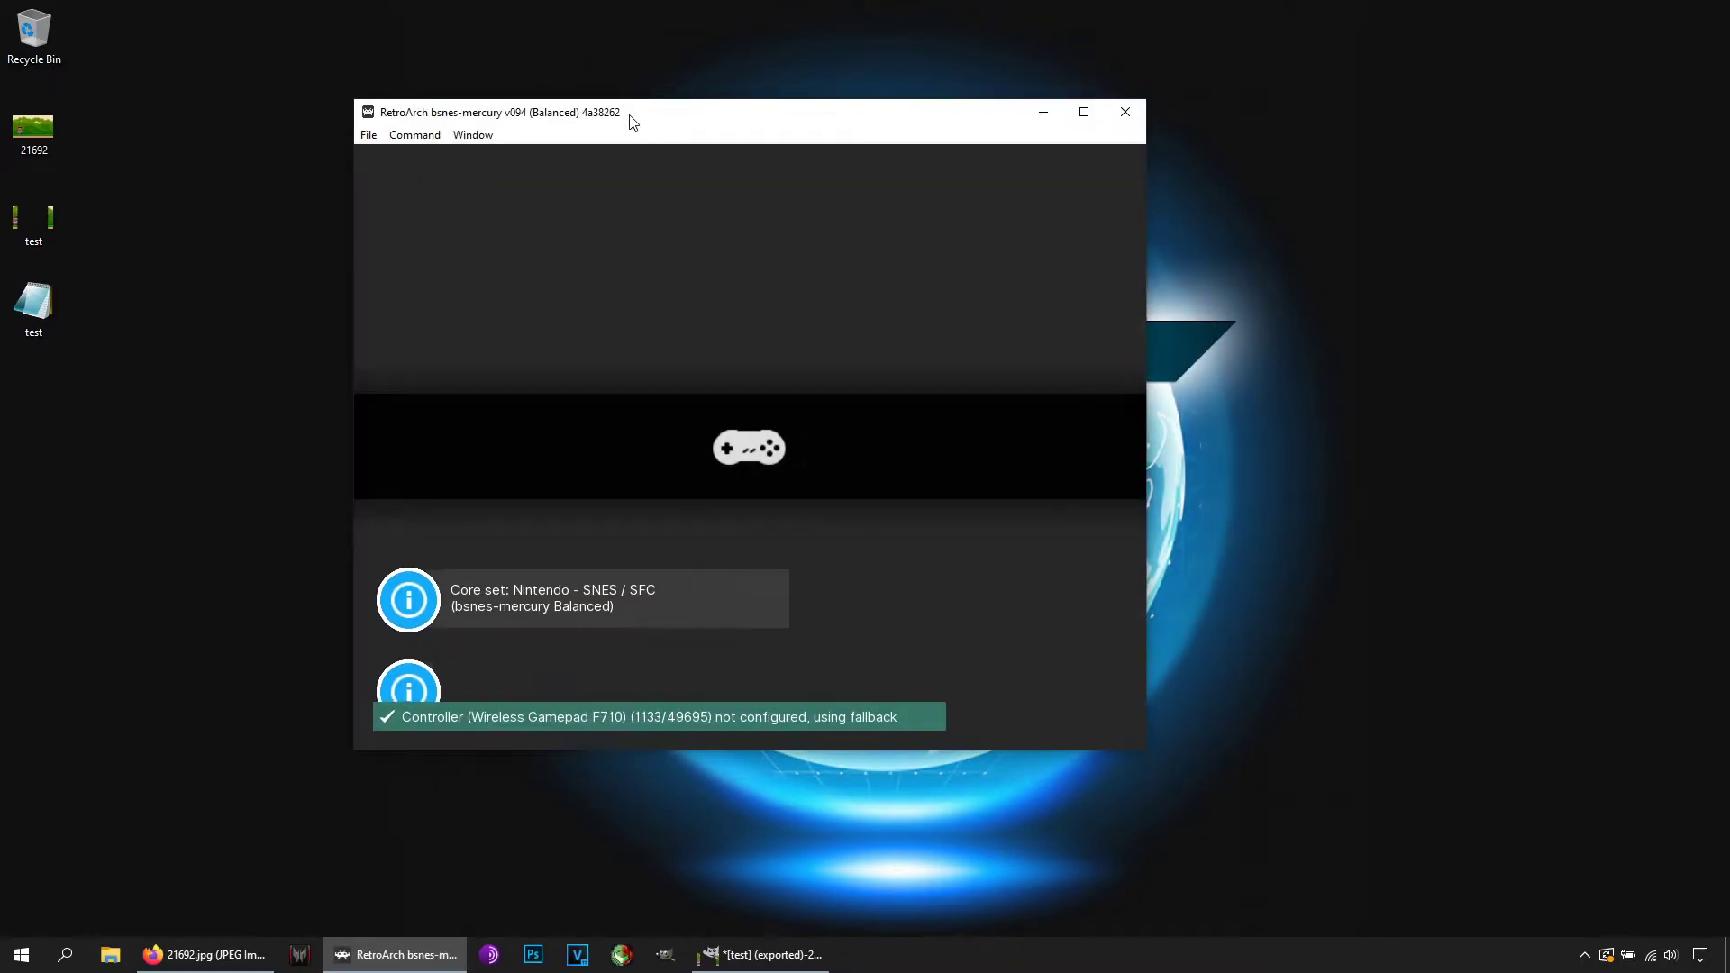
- Set the On-Screen Overlay preset to borders/test.cfg and close the menu to view it
key("Down")
key("Down")
key("Down")
key("Down")
key("Down")
key("Down")
key("Down")
key("Down")
key("Down")
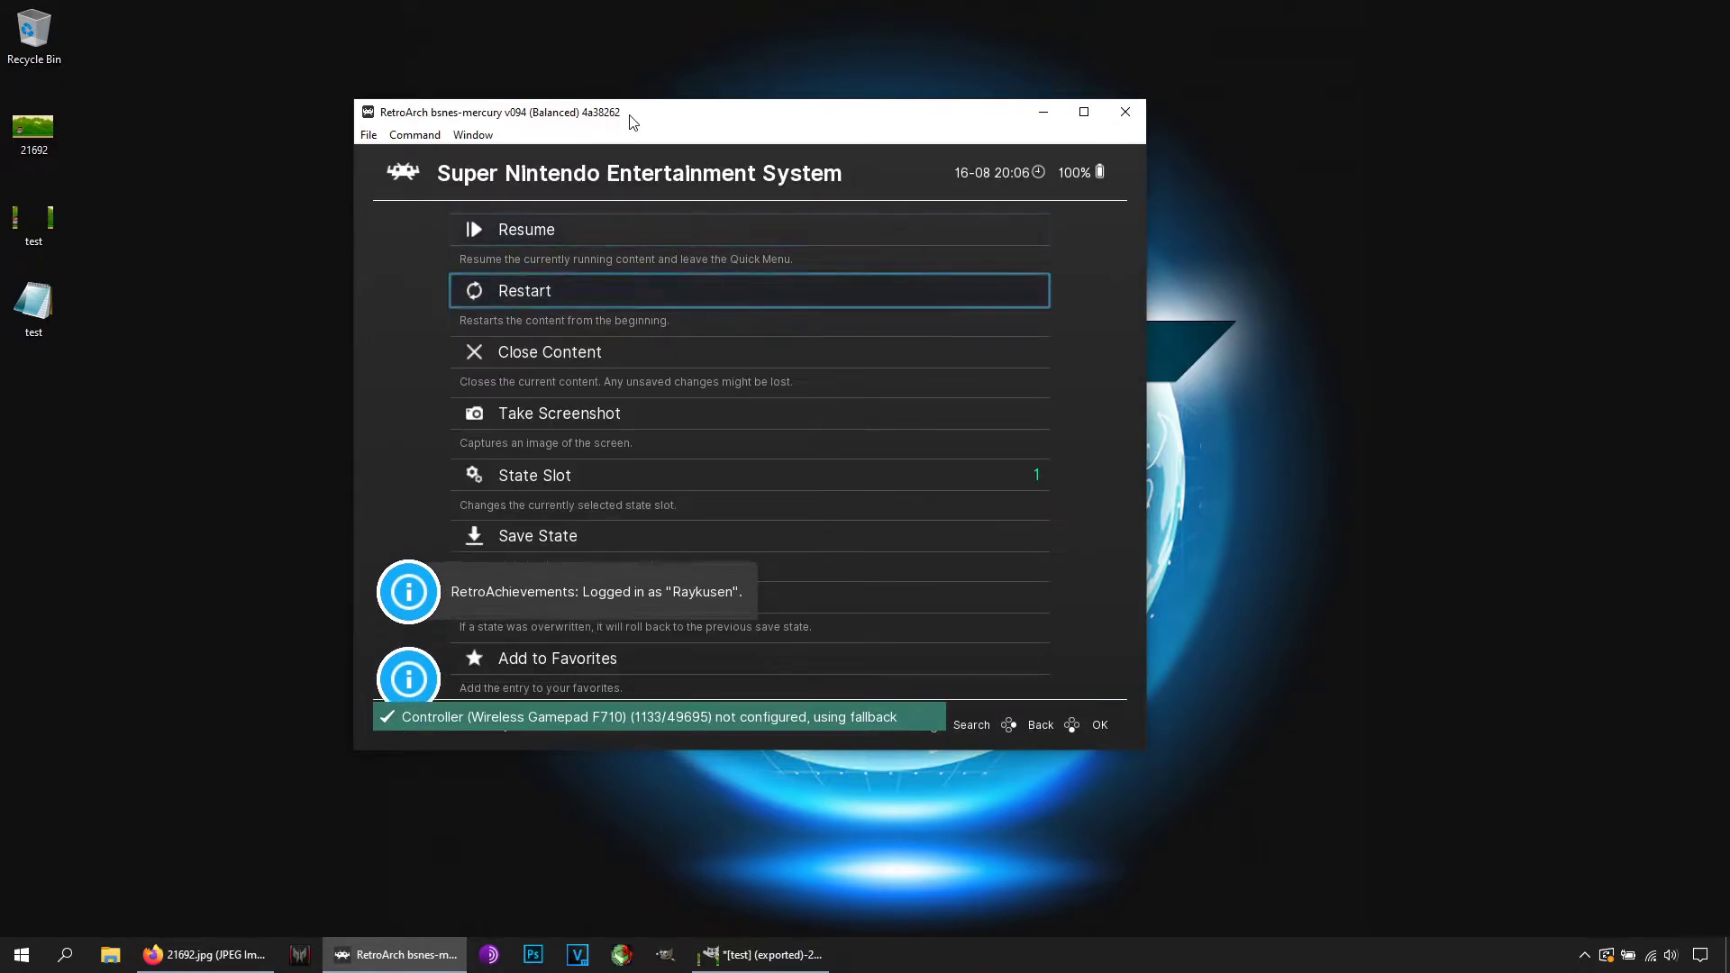
key("Down")
key("Down")
key("Return")
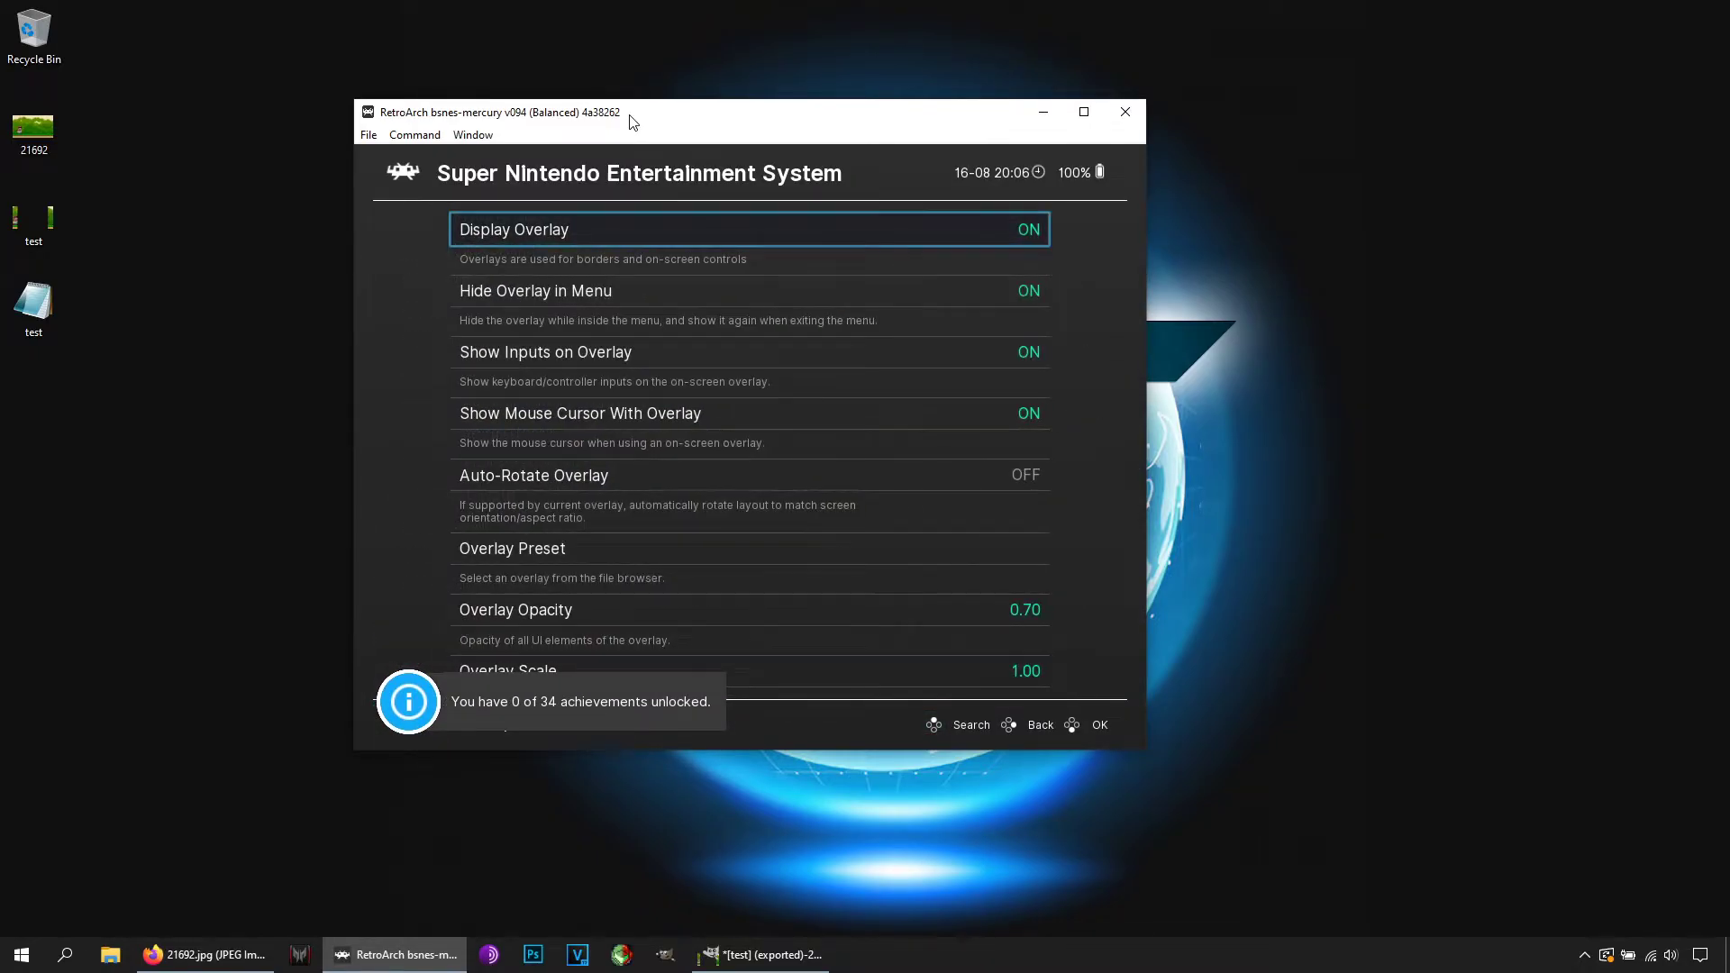
key("Down")
key("Down")
key("Down")
key("Down")
key("Down")
key("Return")
key("Down")
key("Return")
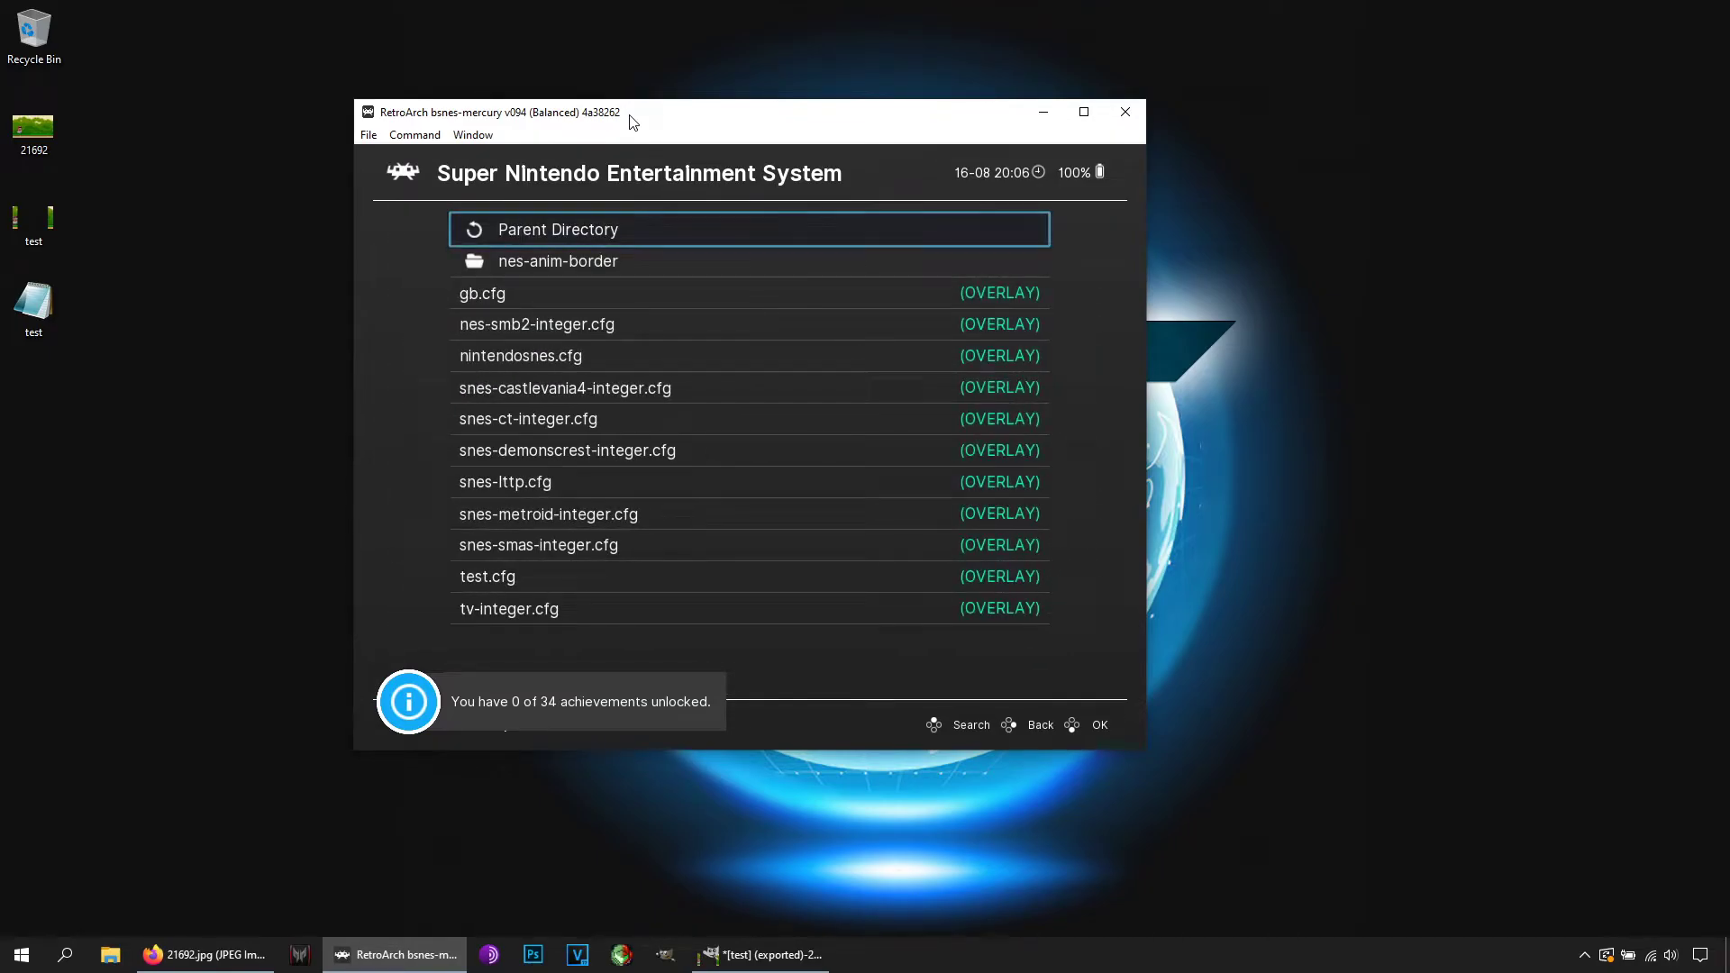
key("Up")
key("Up")
key("Return")
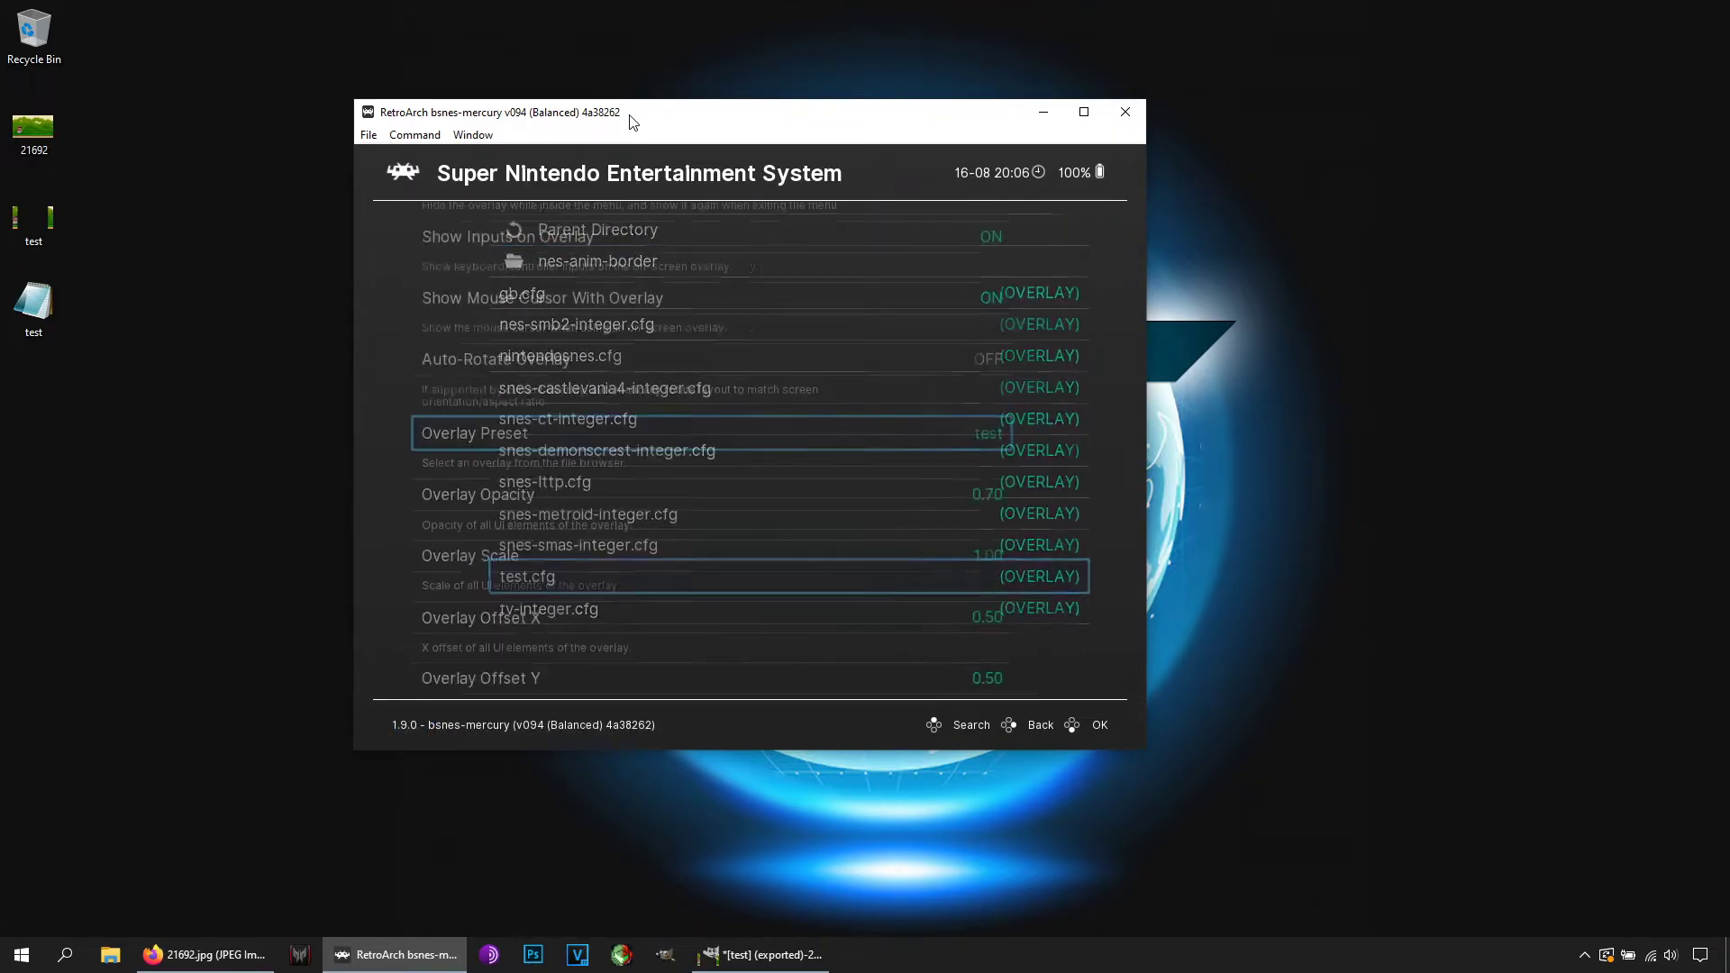
key("F1")
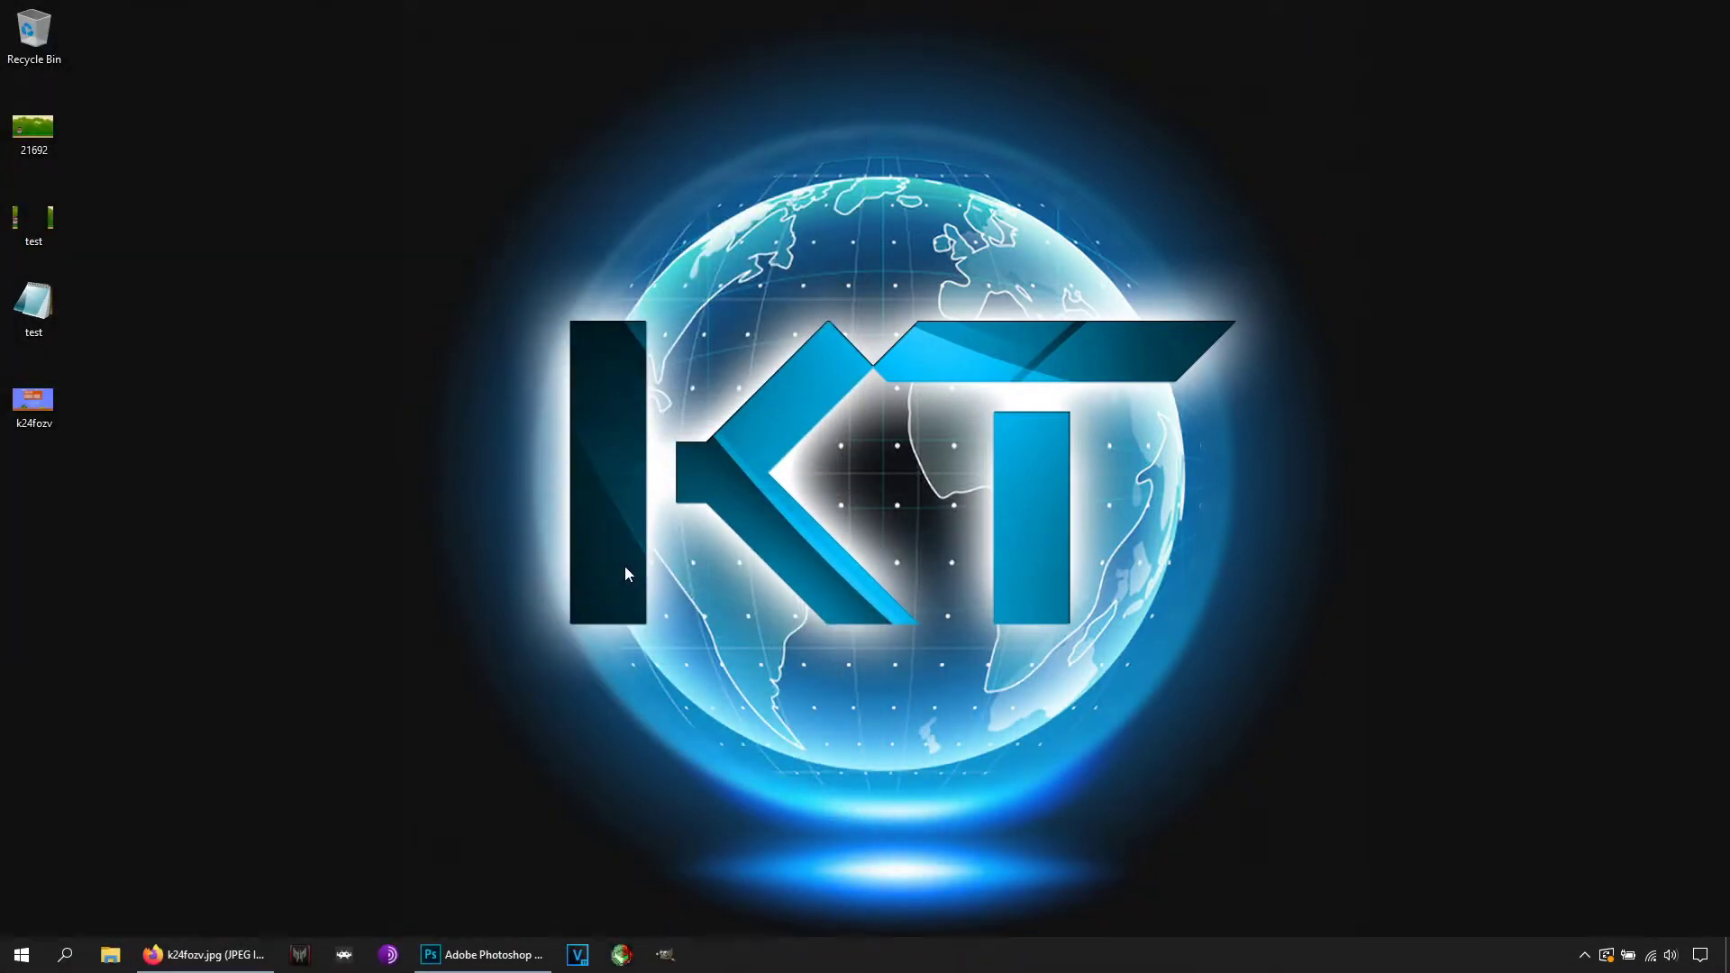
- Open snes-lttp.png from the Desktop borders folder in Photoshop
left_click(494, 954)
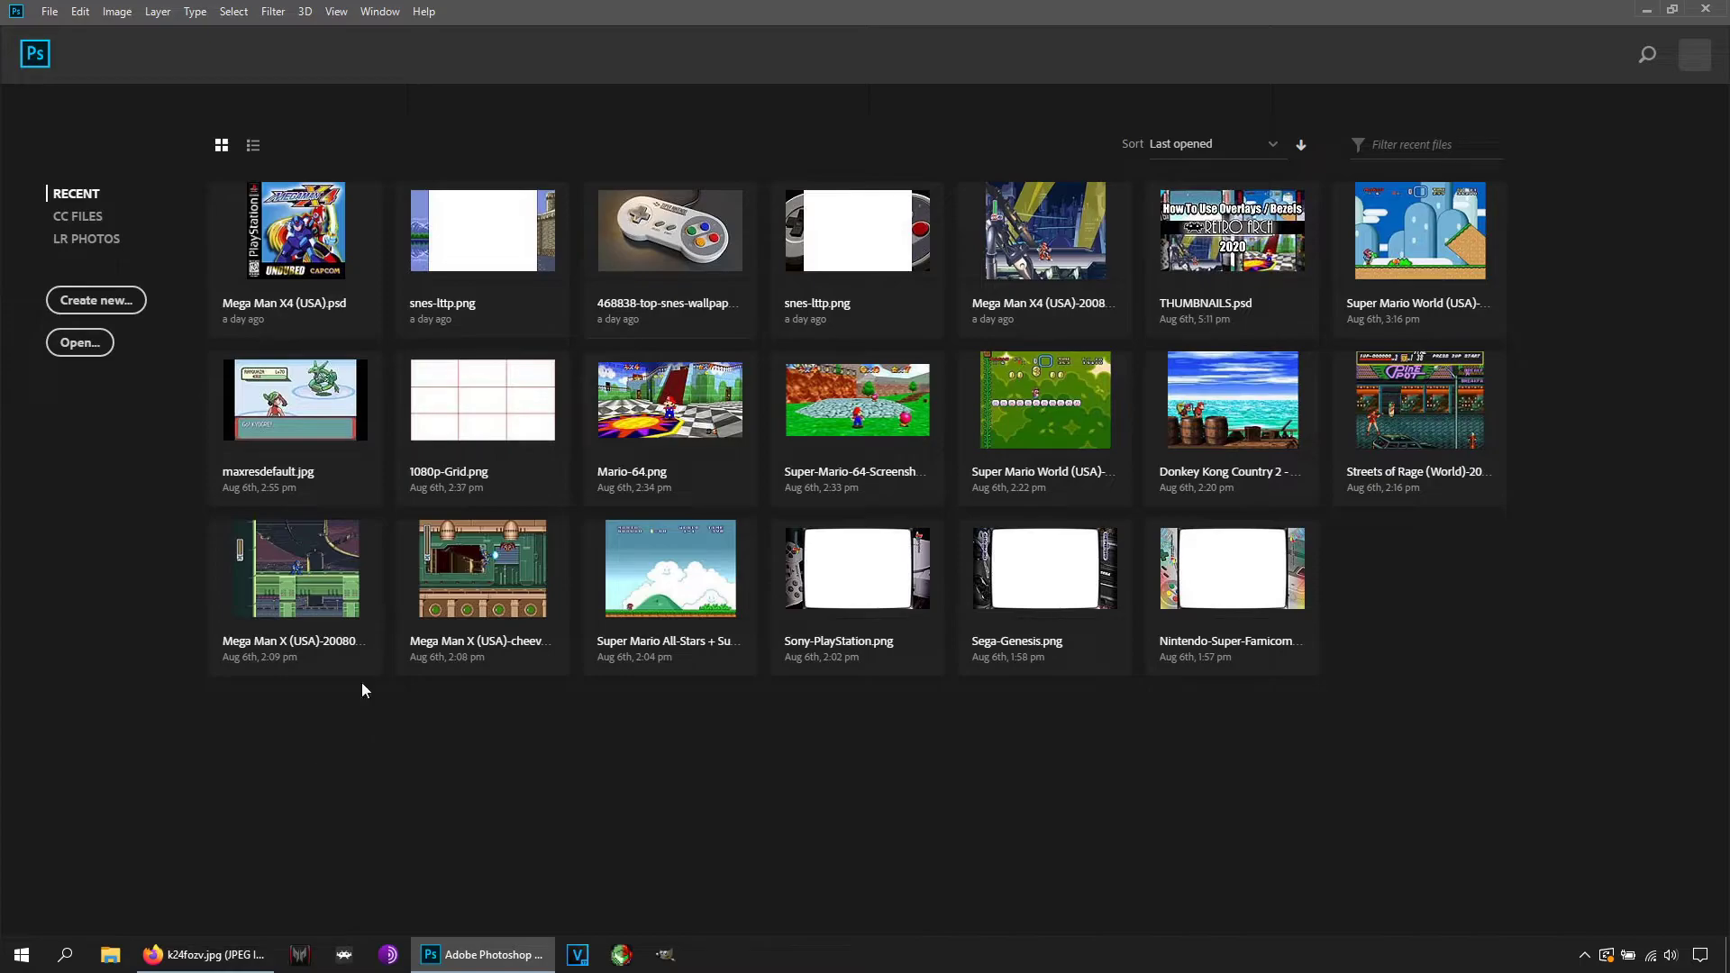
left_click(50, 12)
left_click(80, 49)
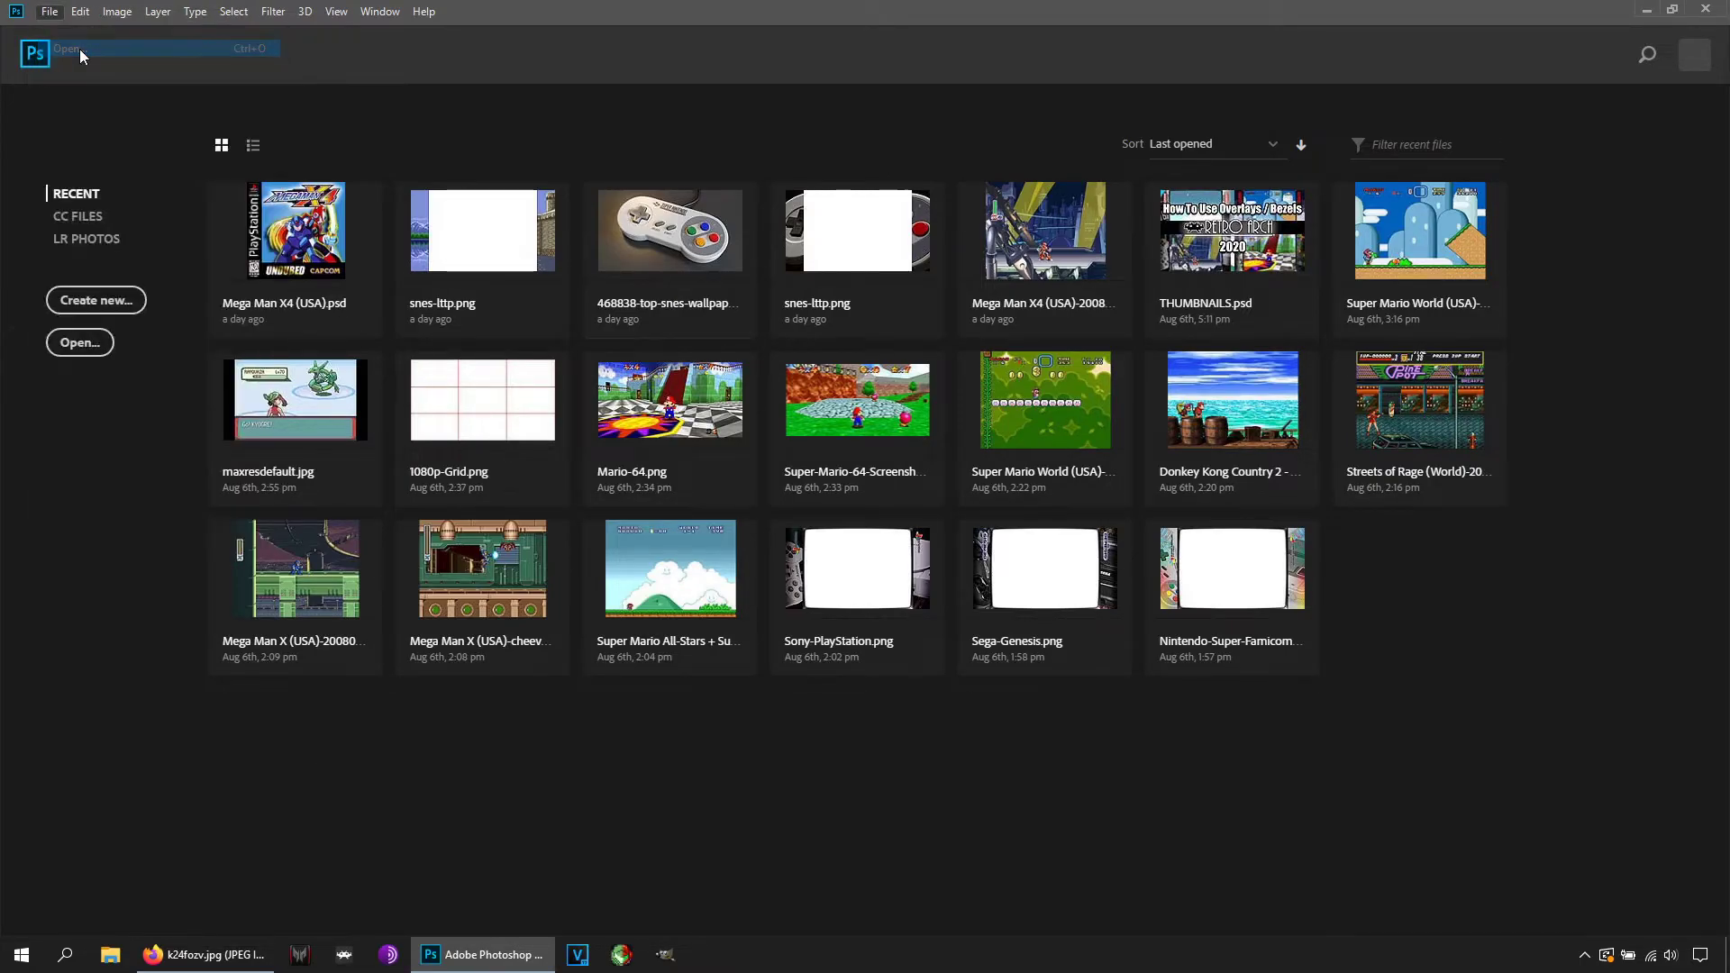
left_click(74, 190)
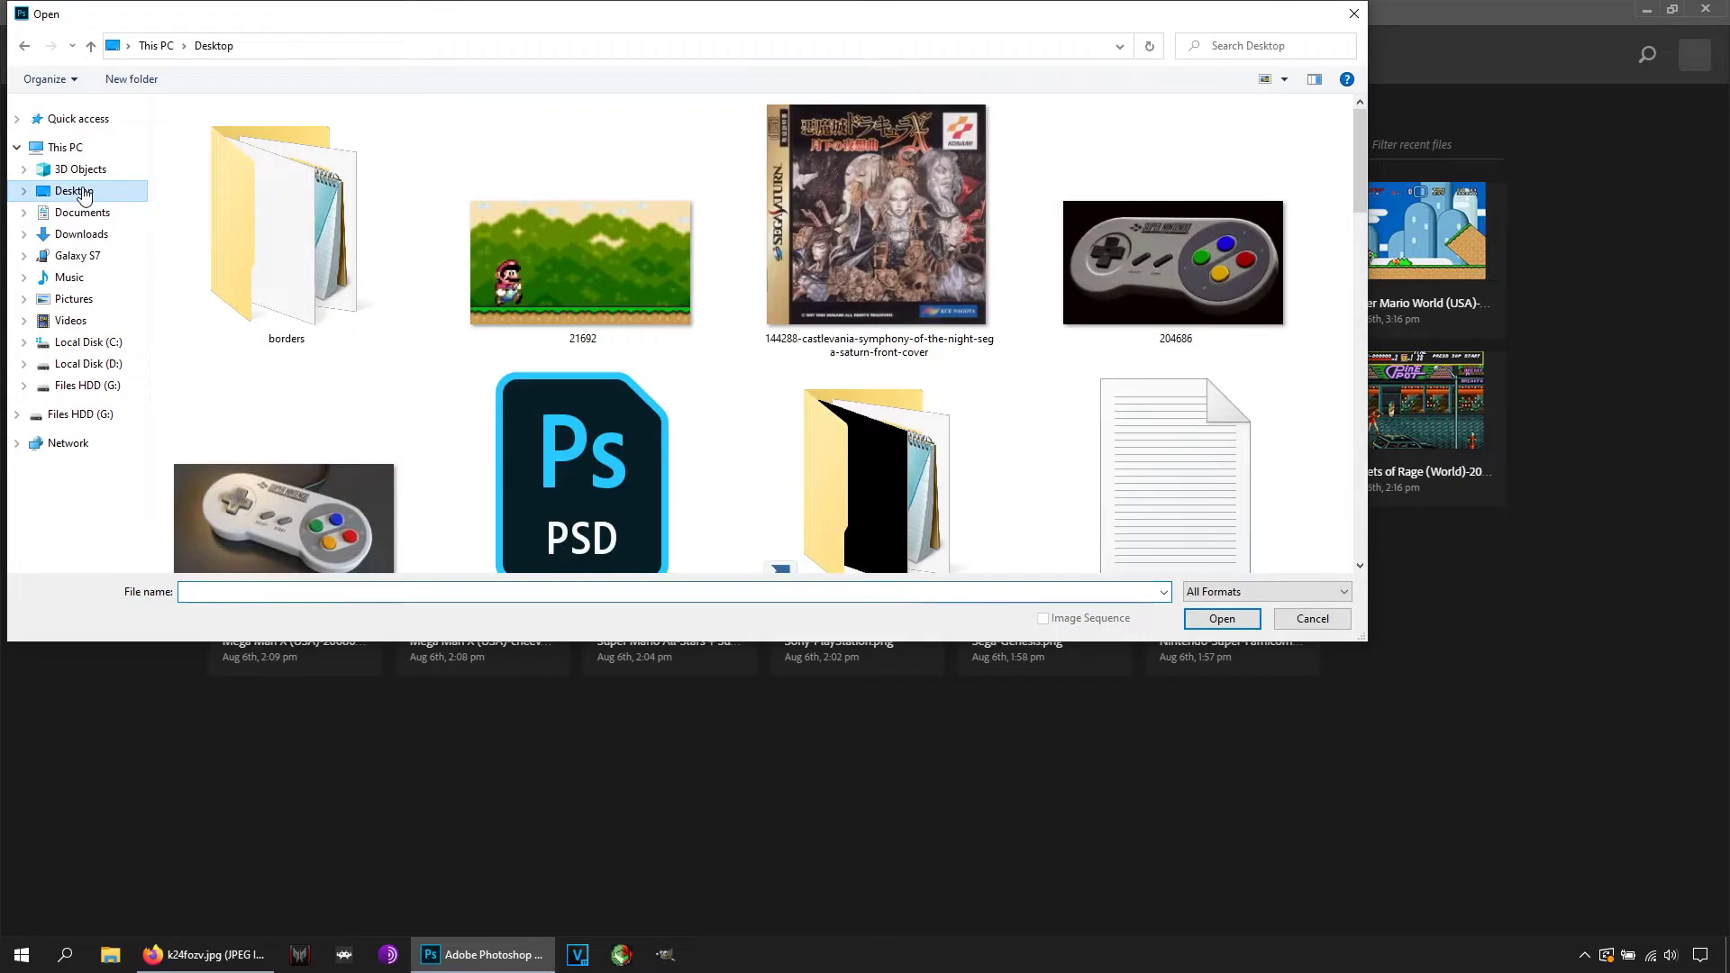
double_click(302, 261)
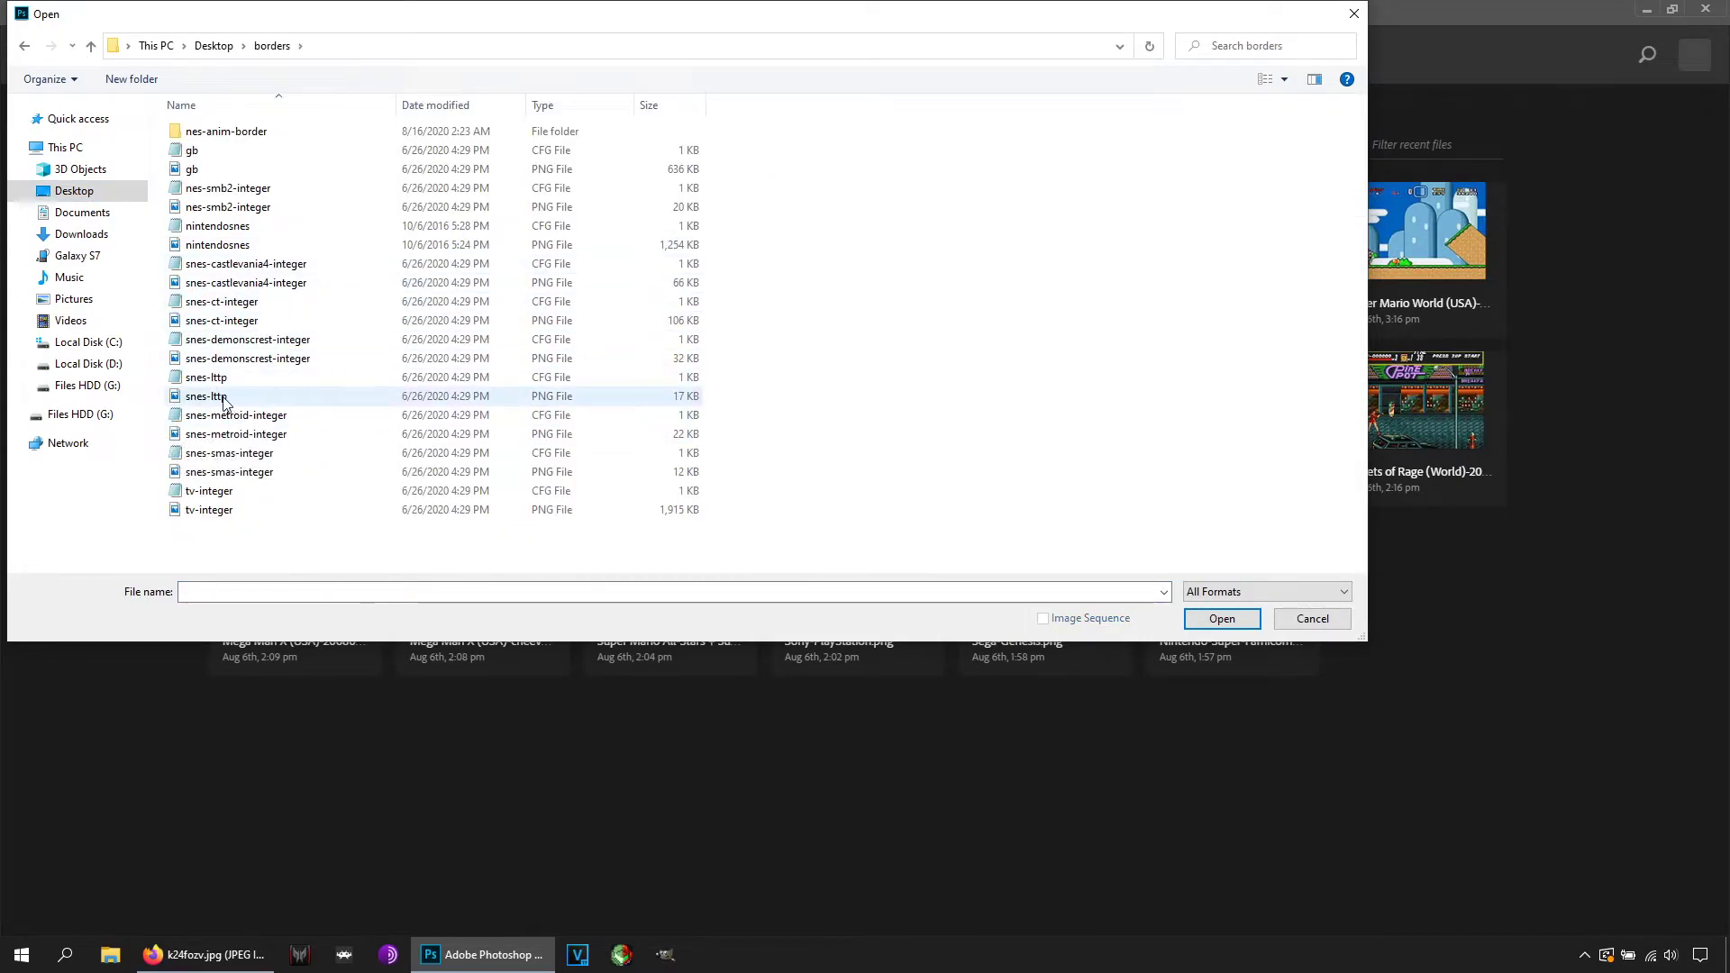
left_click(216, 397)
left_click(1222, 618)
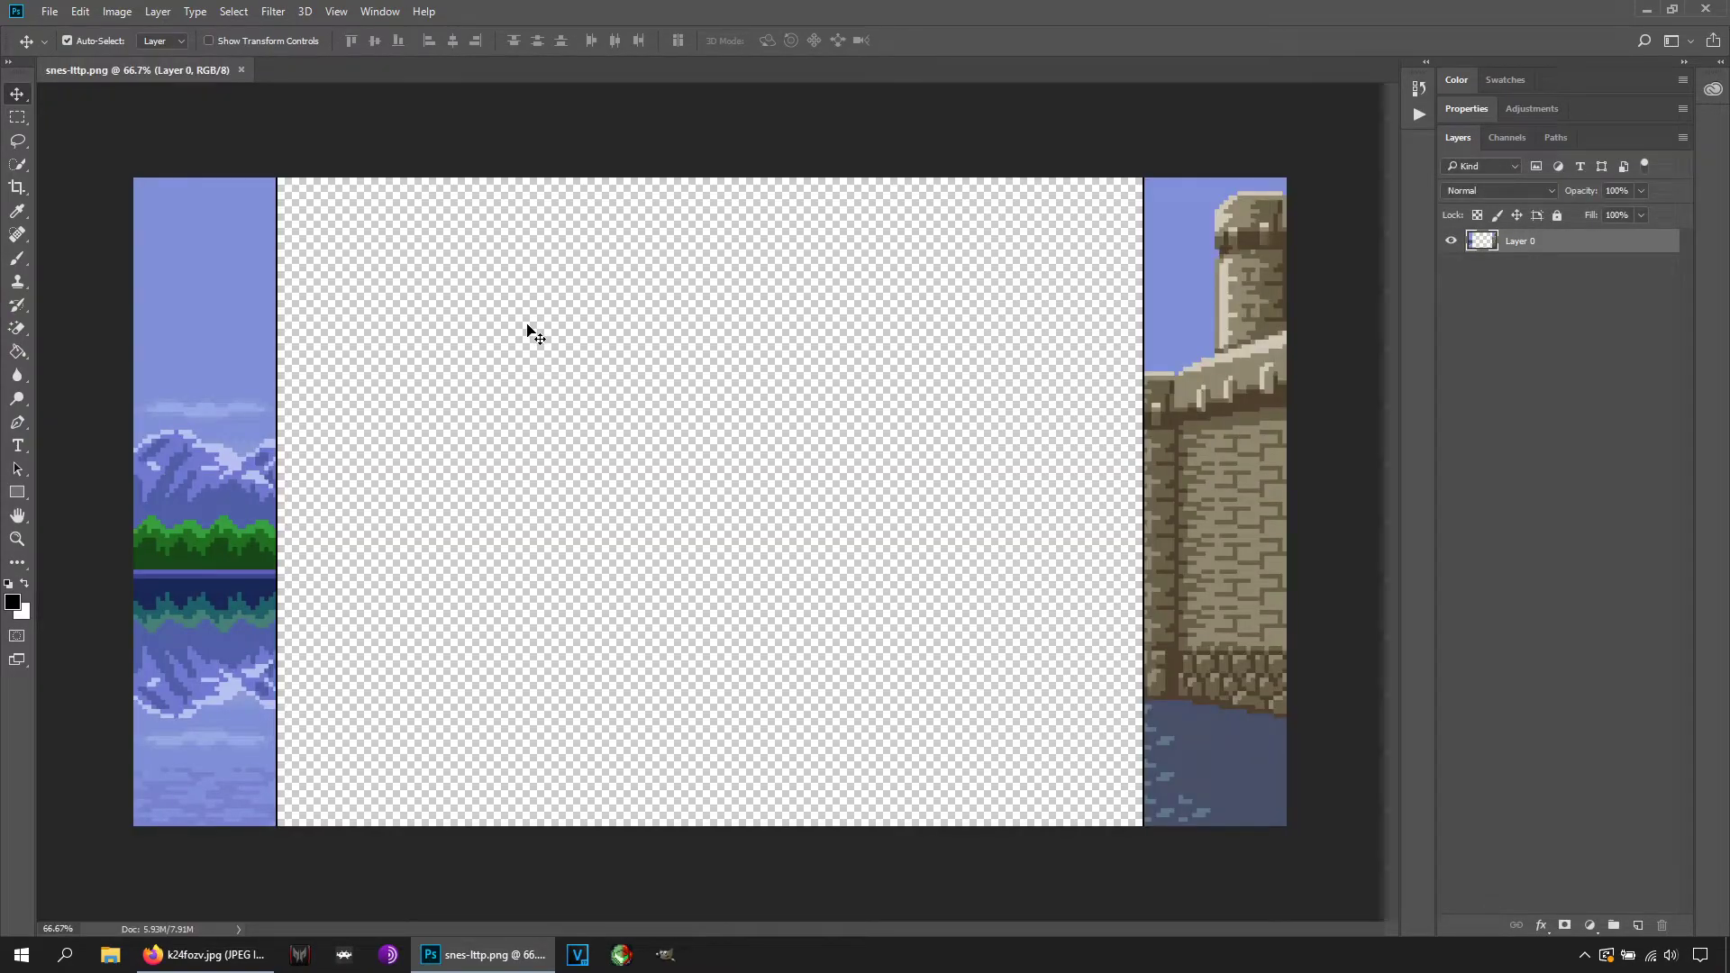
- Drag the k24fozv Mario image from the desktop into snes-lttp.png as a new layer
left_click(498, 944)
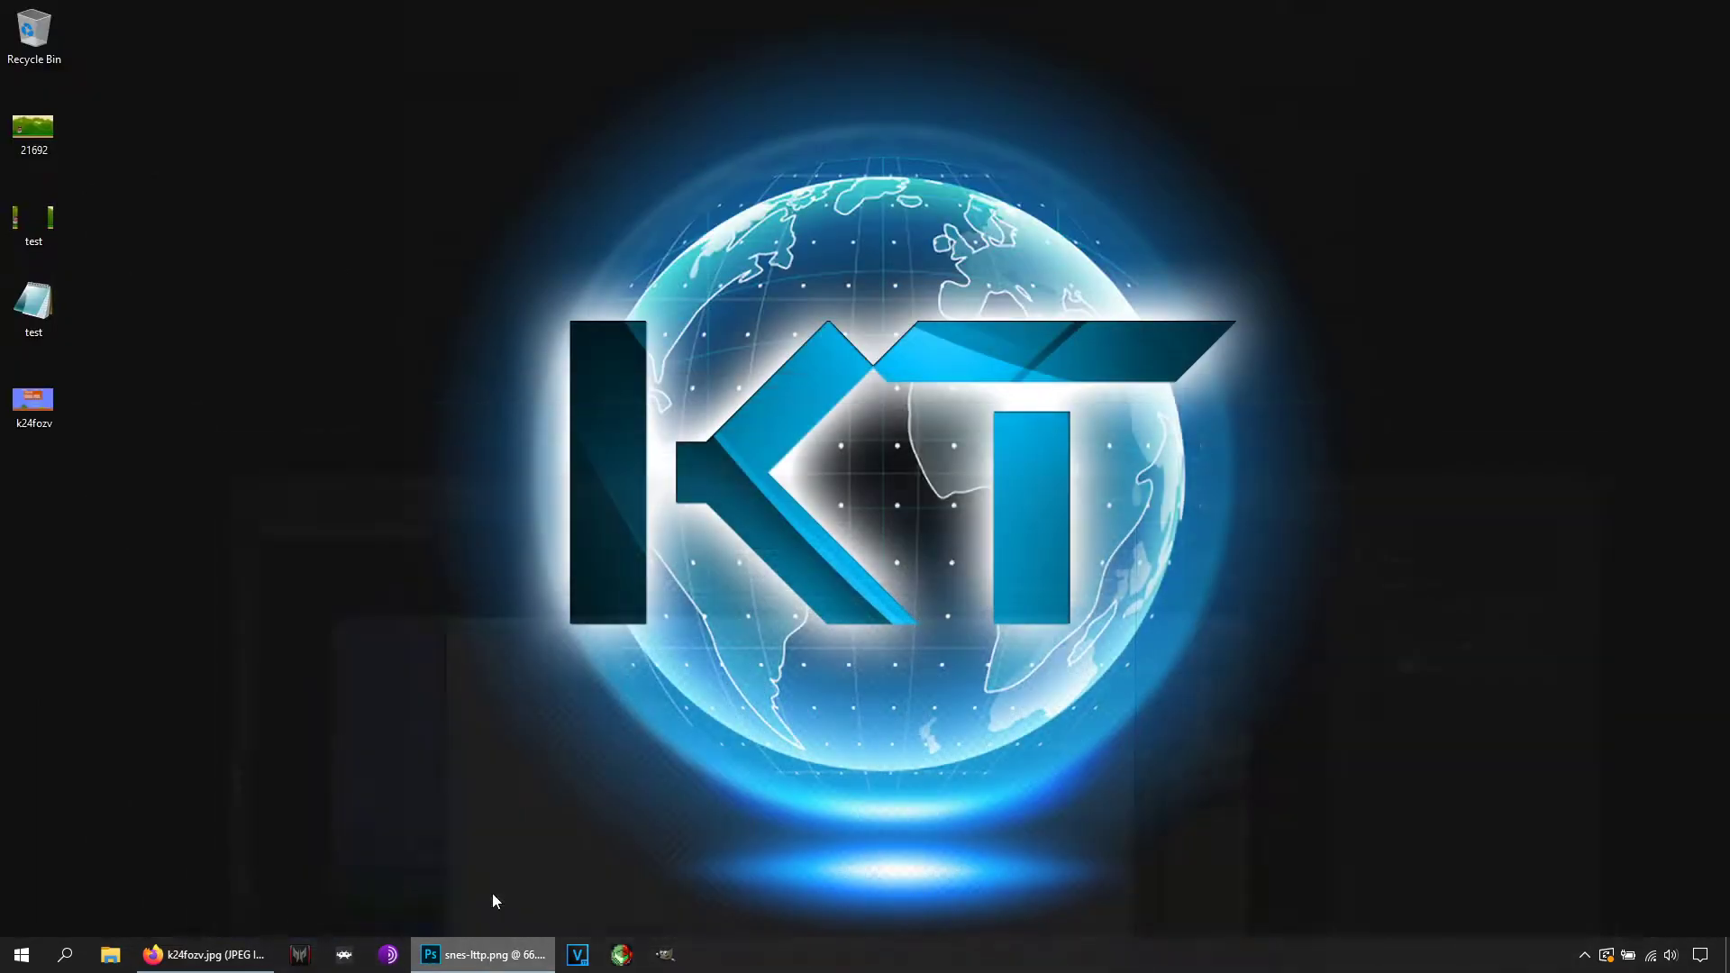
left_click_drag(34, 401, 491, 2)
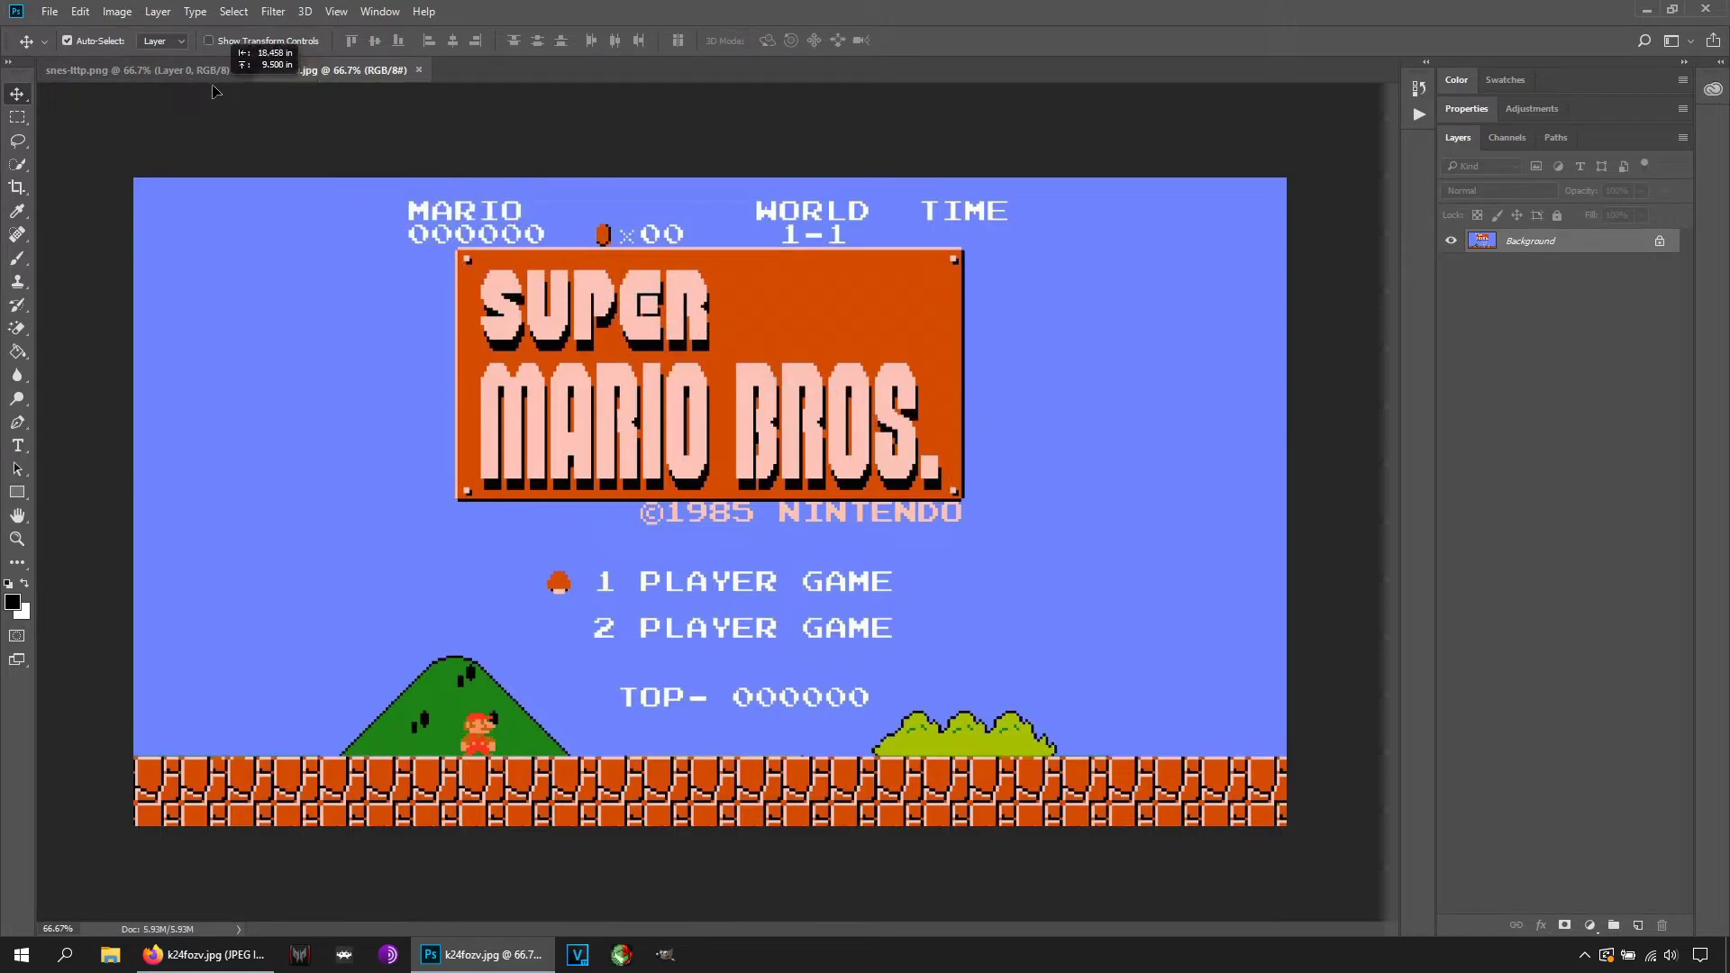
left_click_drag(191, 79, 781, 485)
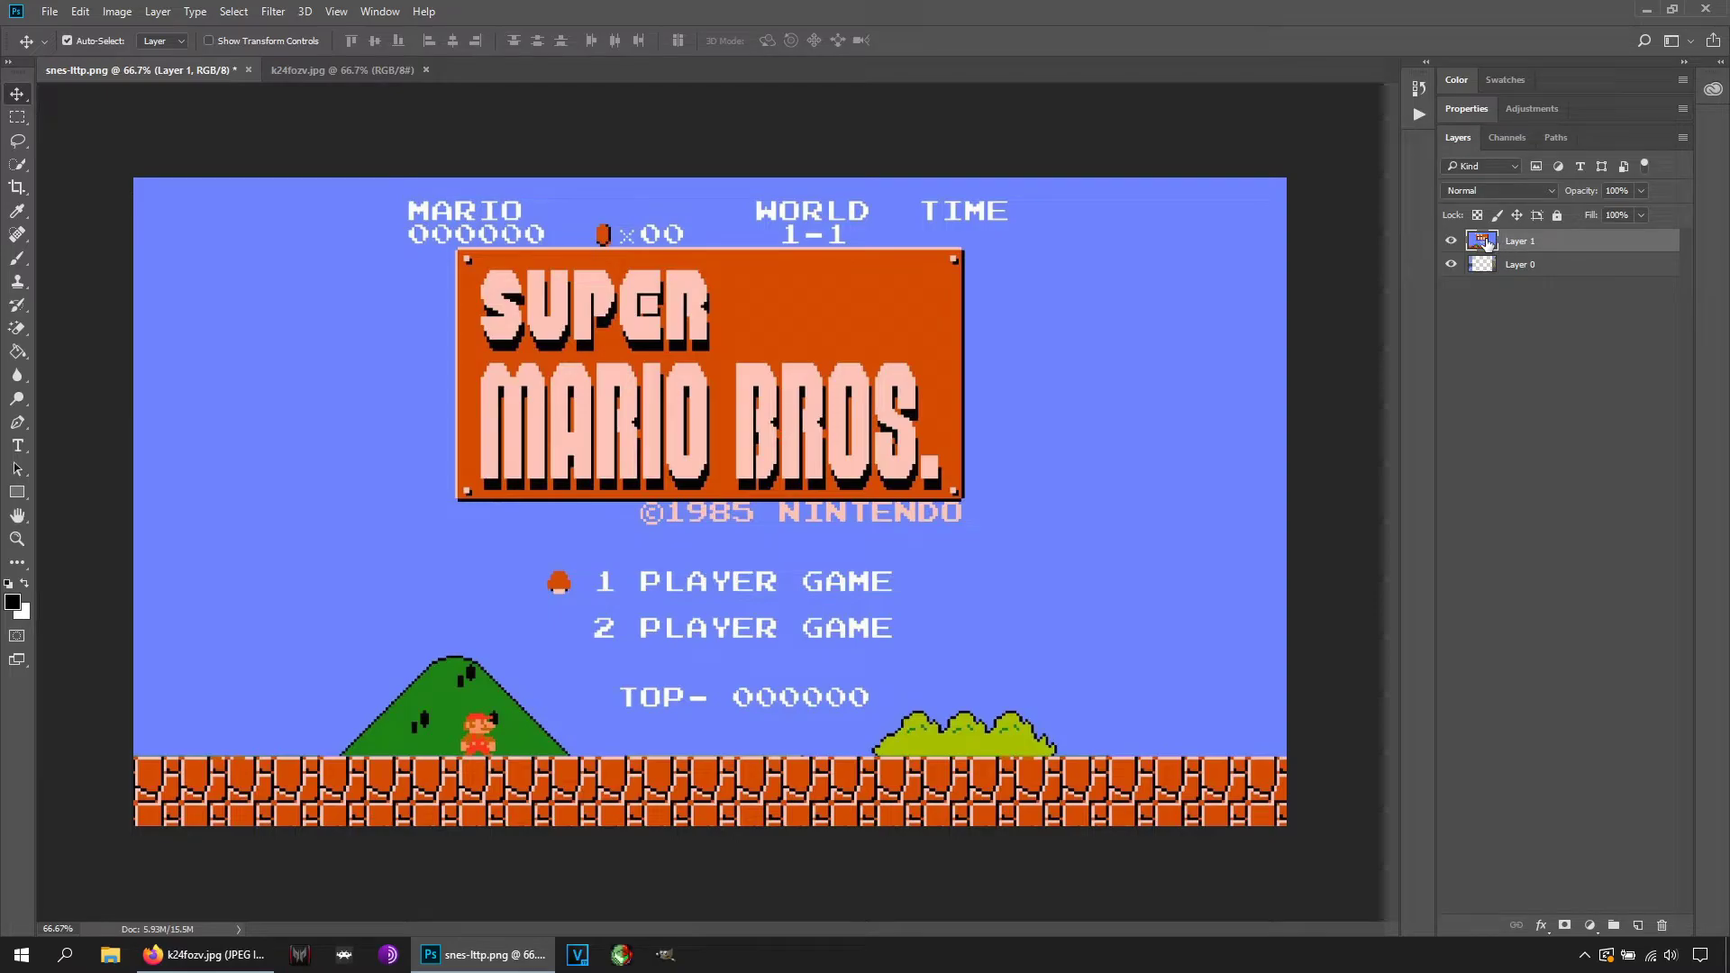
- Move Layer 1 below Layer 0, set Layer 0 opacity to 50%, and reselect Layer 1
left_click_drag(1488, 243, 1490, 280)
left_click(1549, 241)
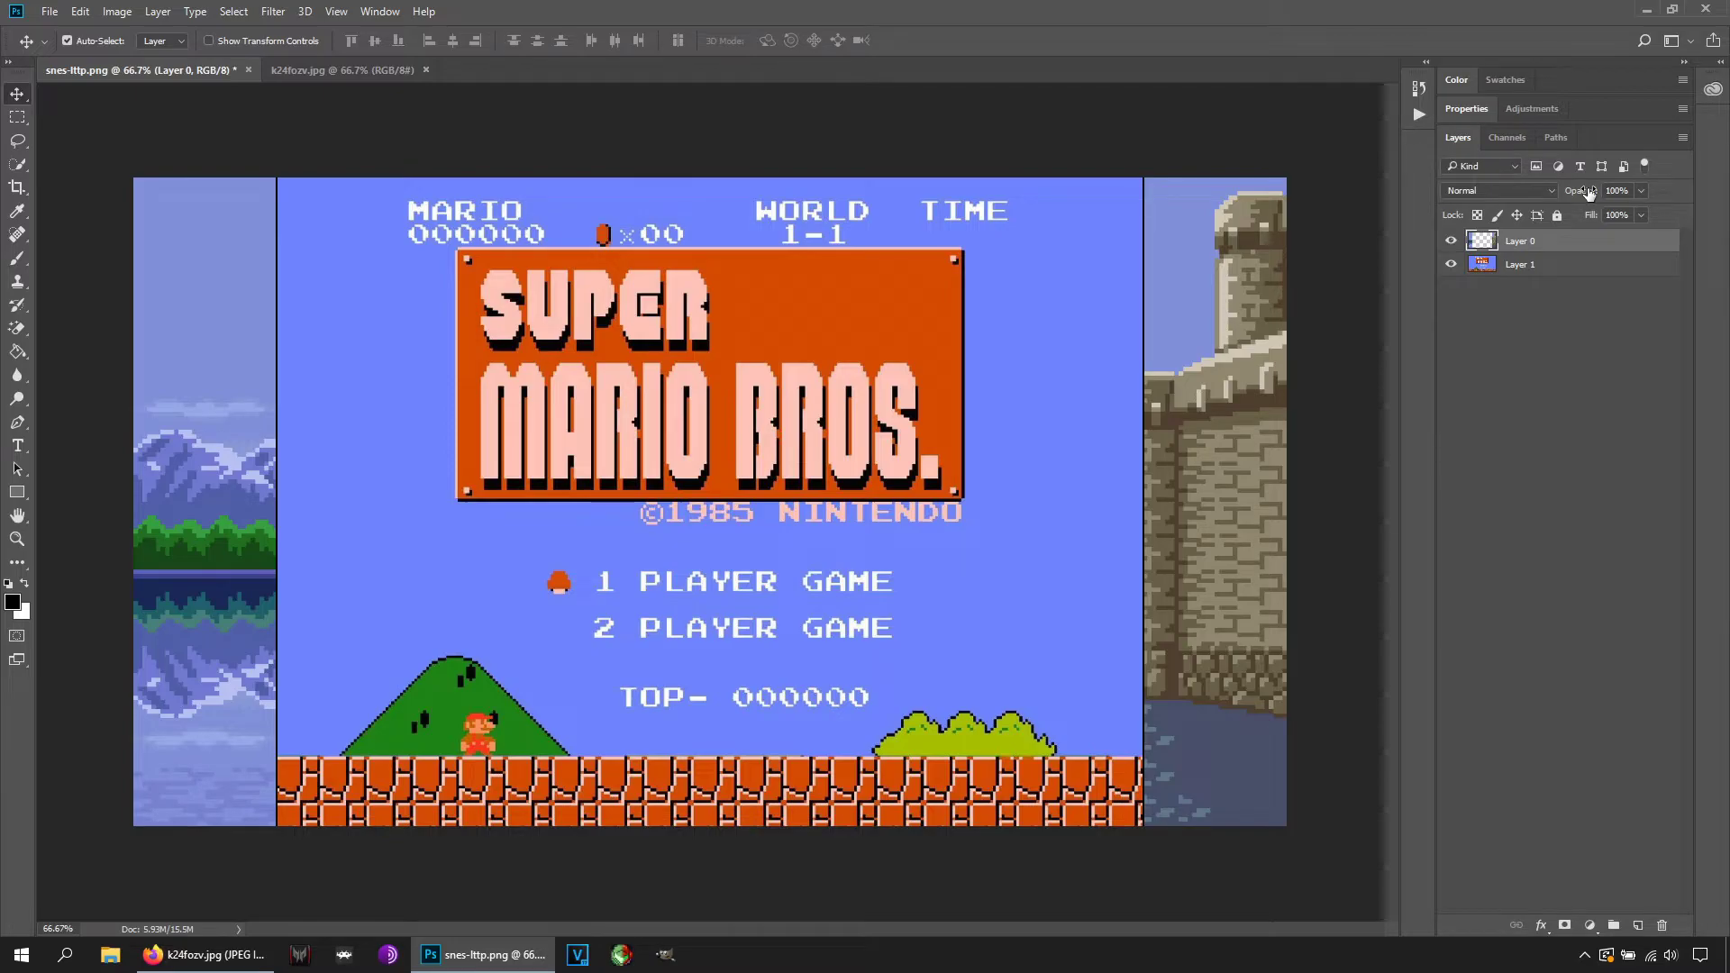
left_click(1641, 192)
left_click_drag(1612, 214, 1599, 209)
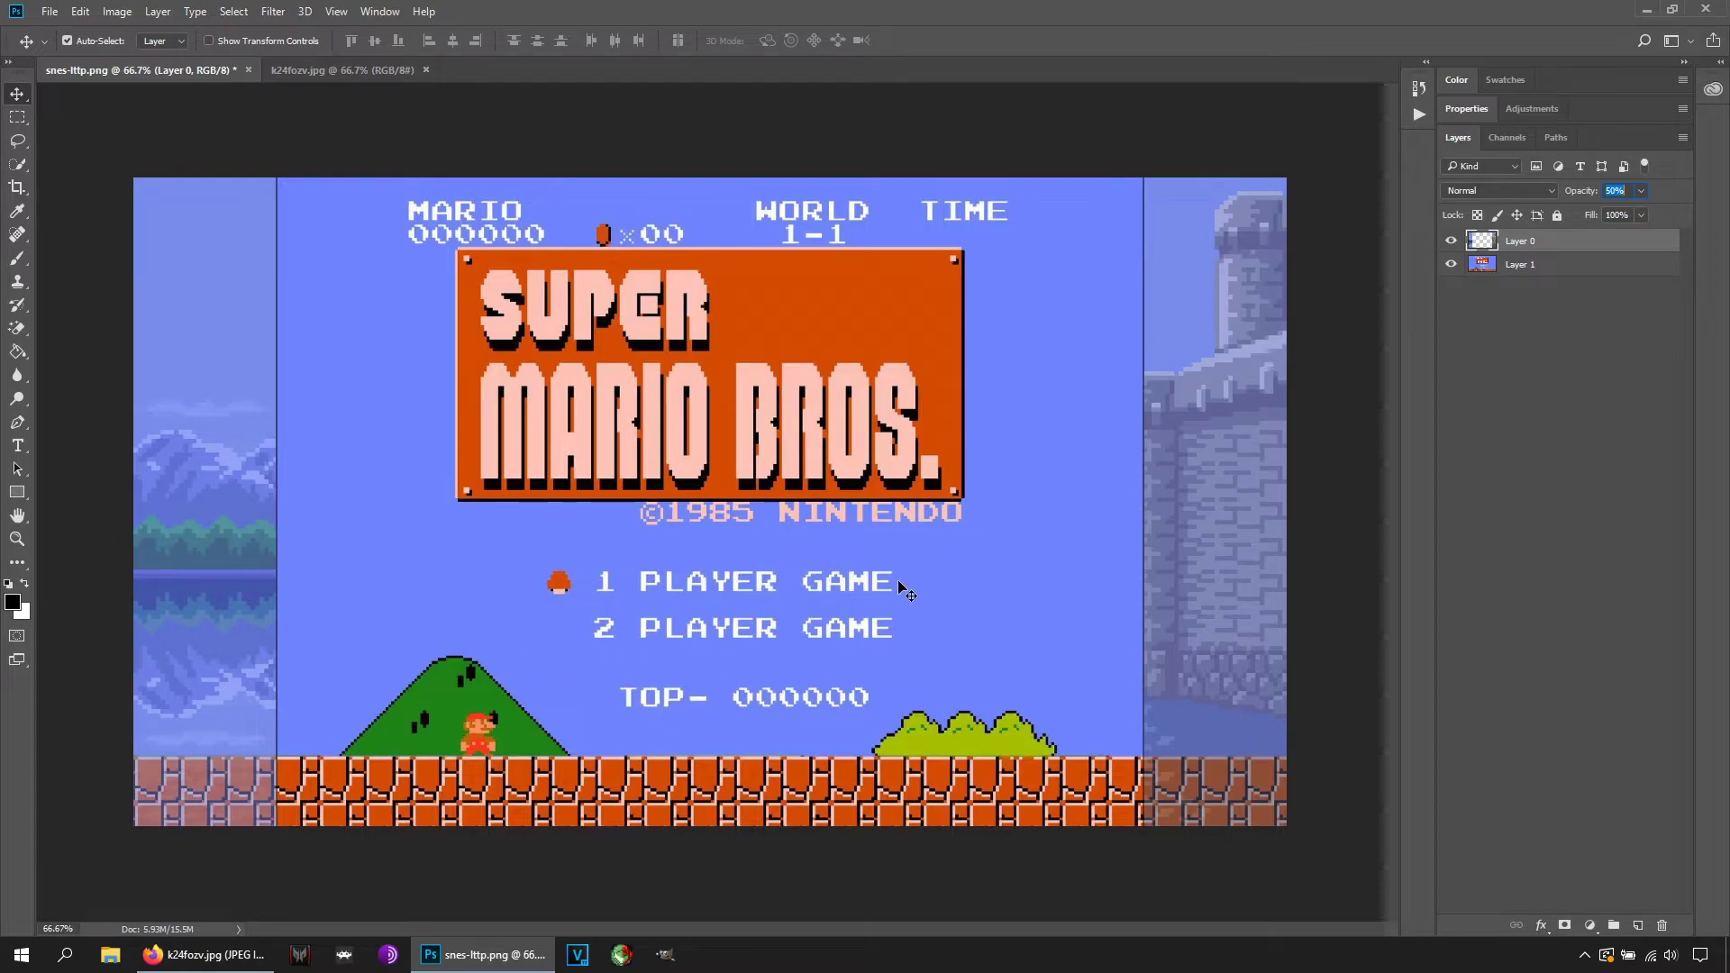
left_click(1538, 266)
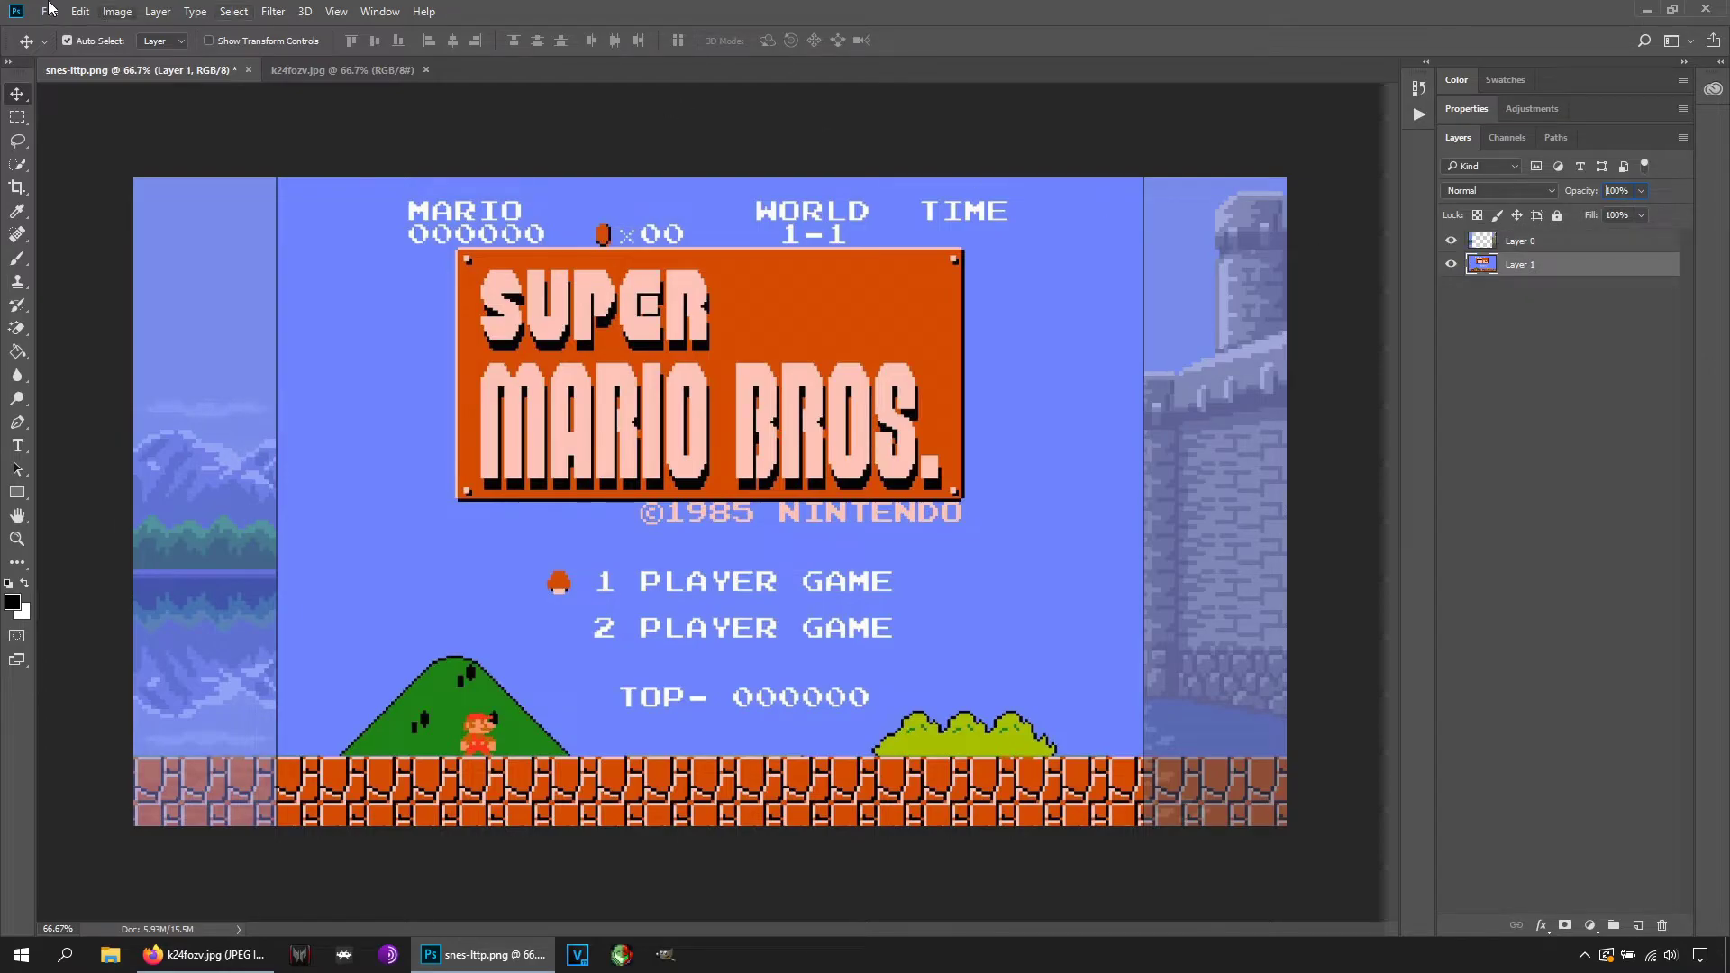
left_click(80, 11)
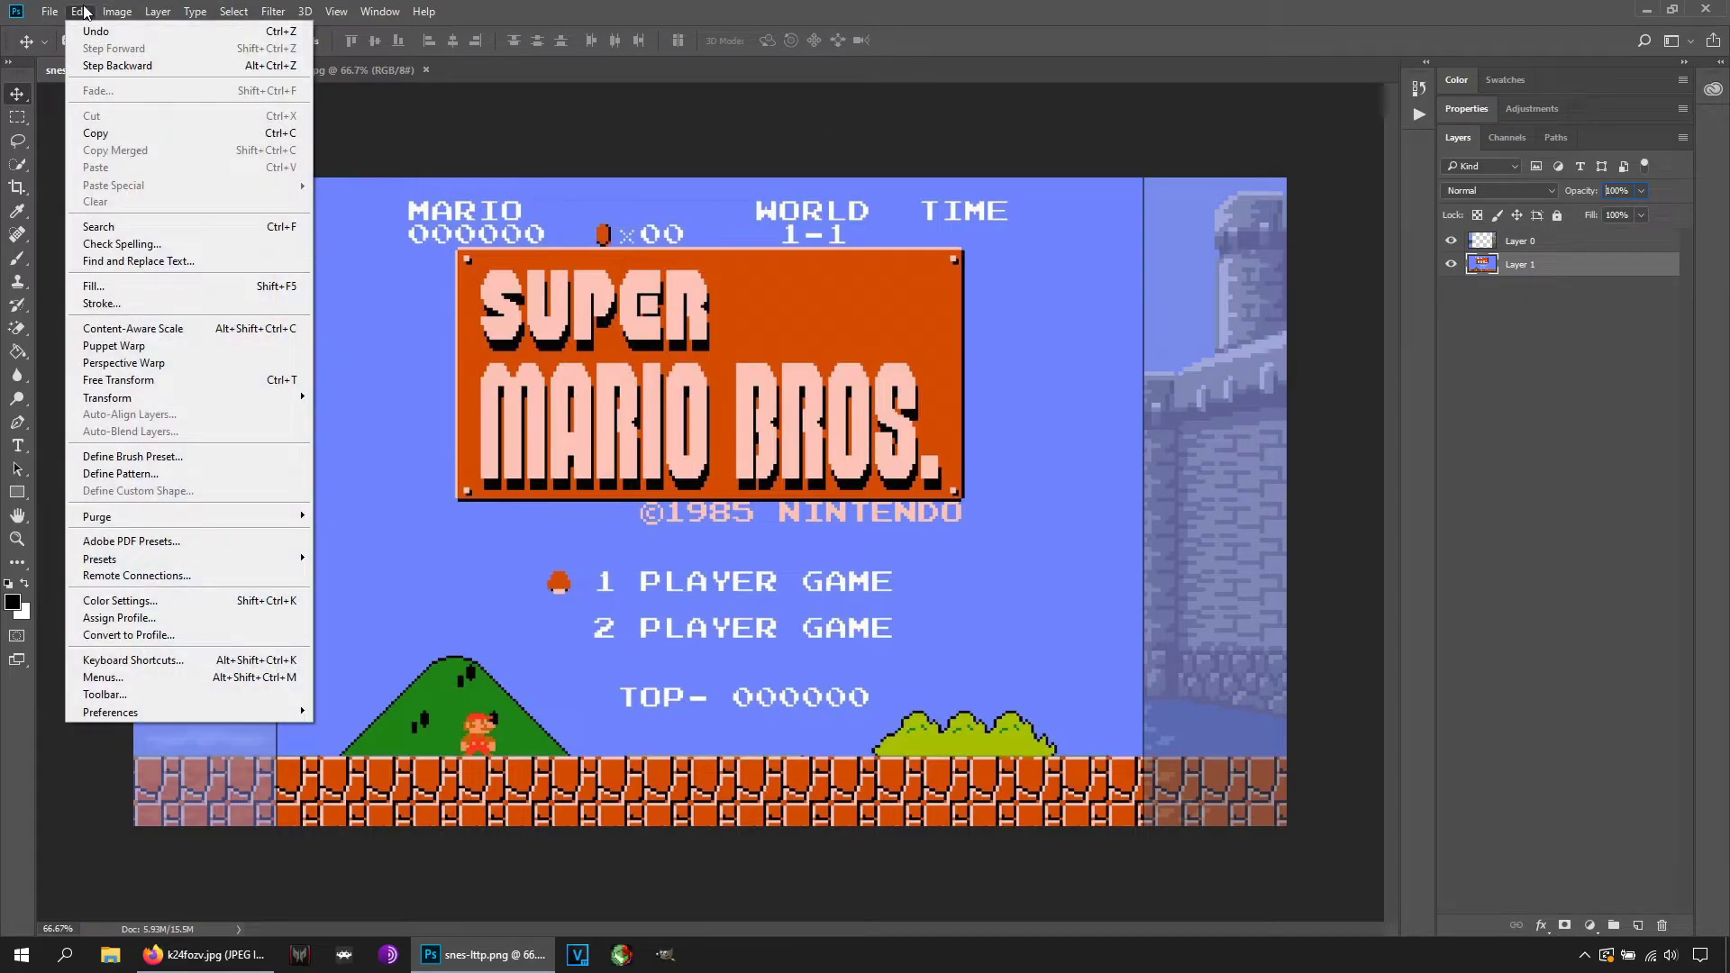
- Scale the Mario layer to 135.09% and shift it up-left so bricks fill the bottom
left_click(117, 381)
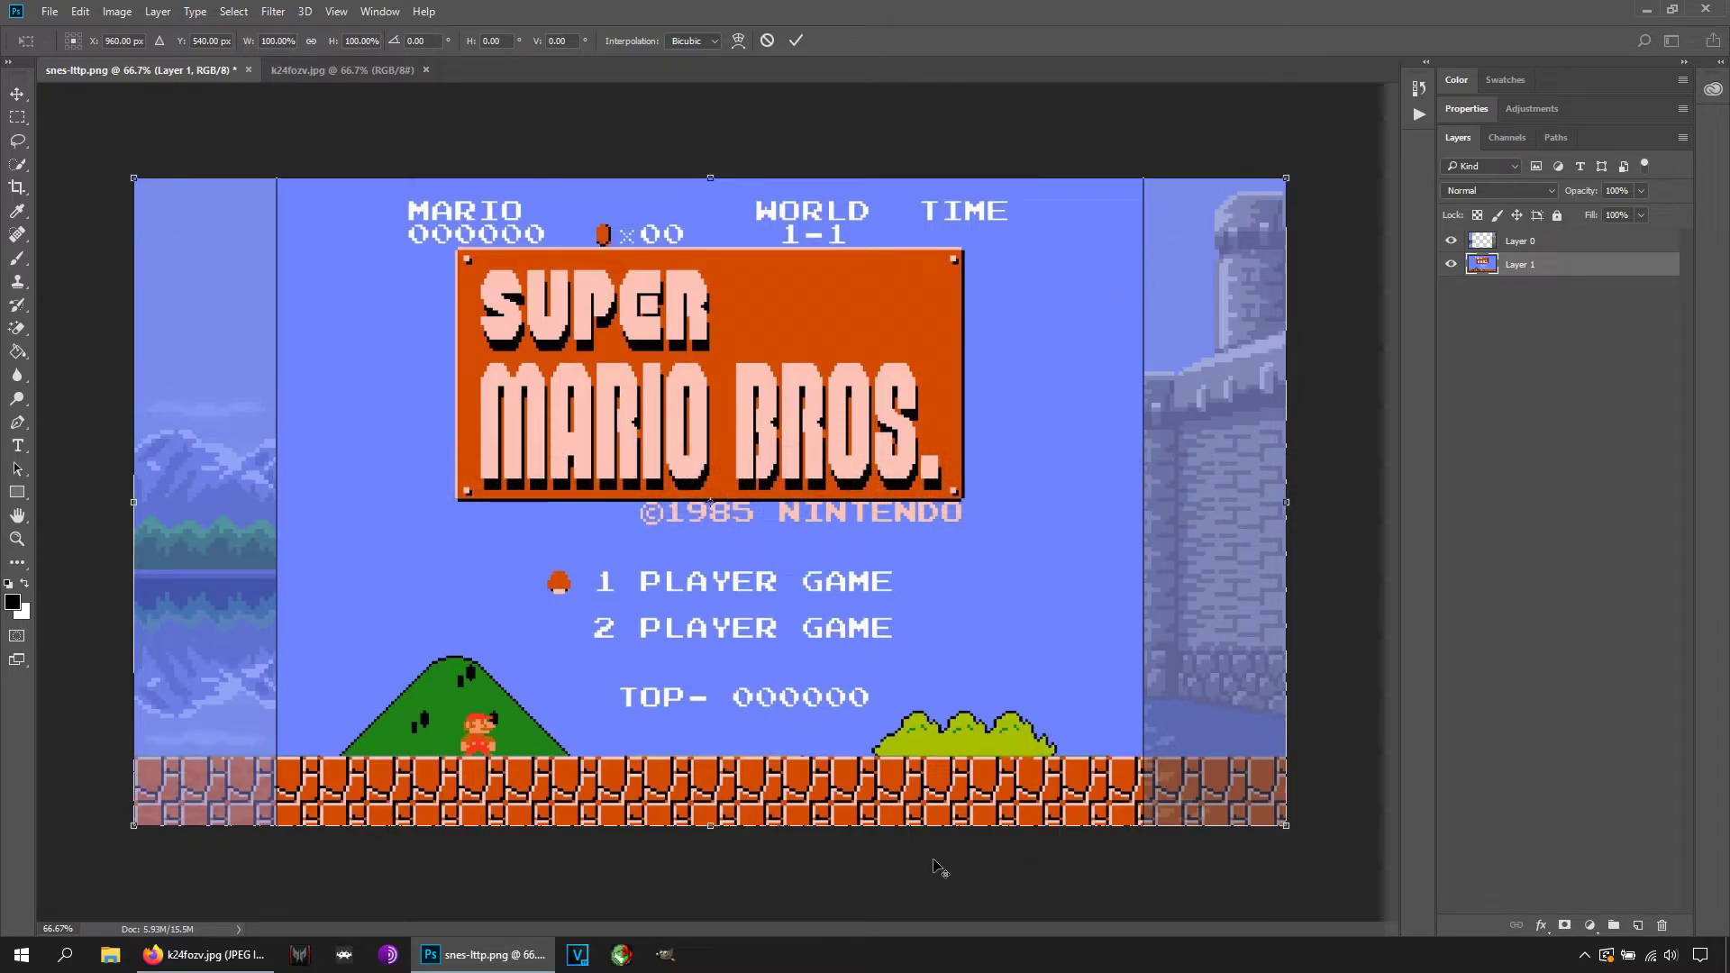
left_click_drag(1287, 176, 1497, 92)
left_click_drag(949, 683, 776, 561)
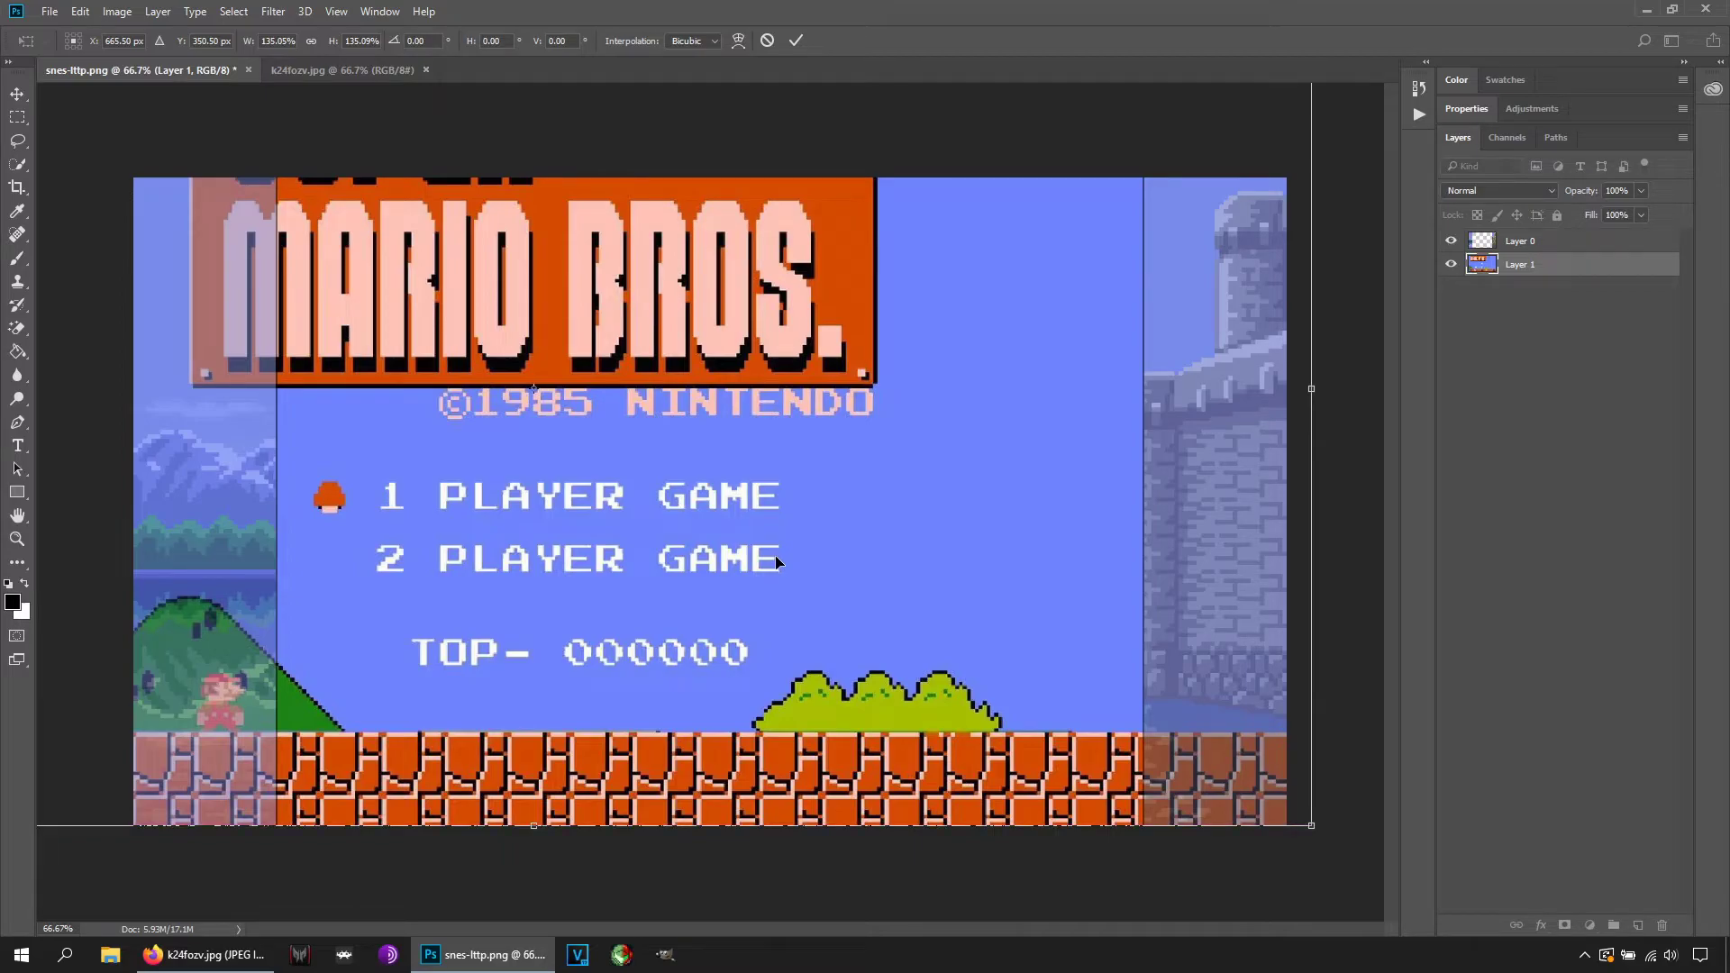
left_click(795, 42)
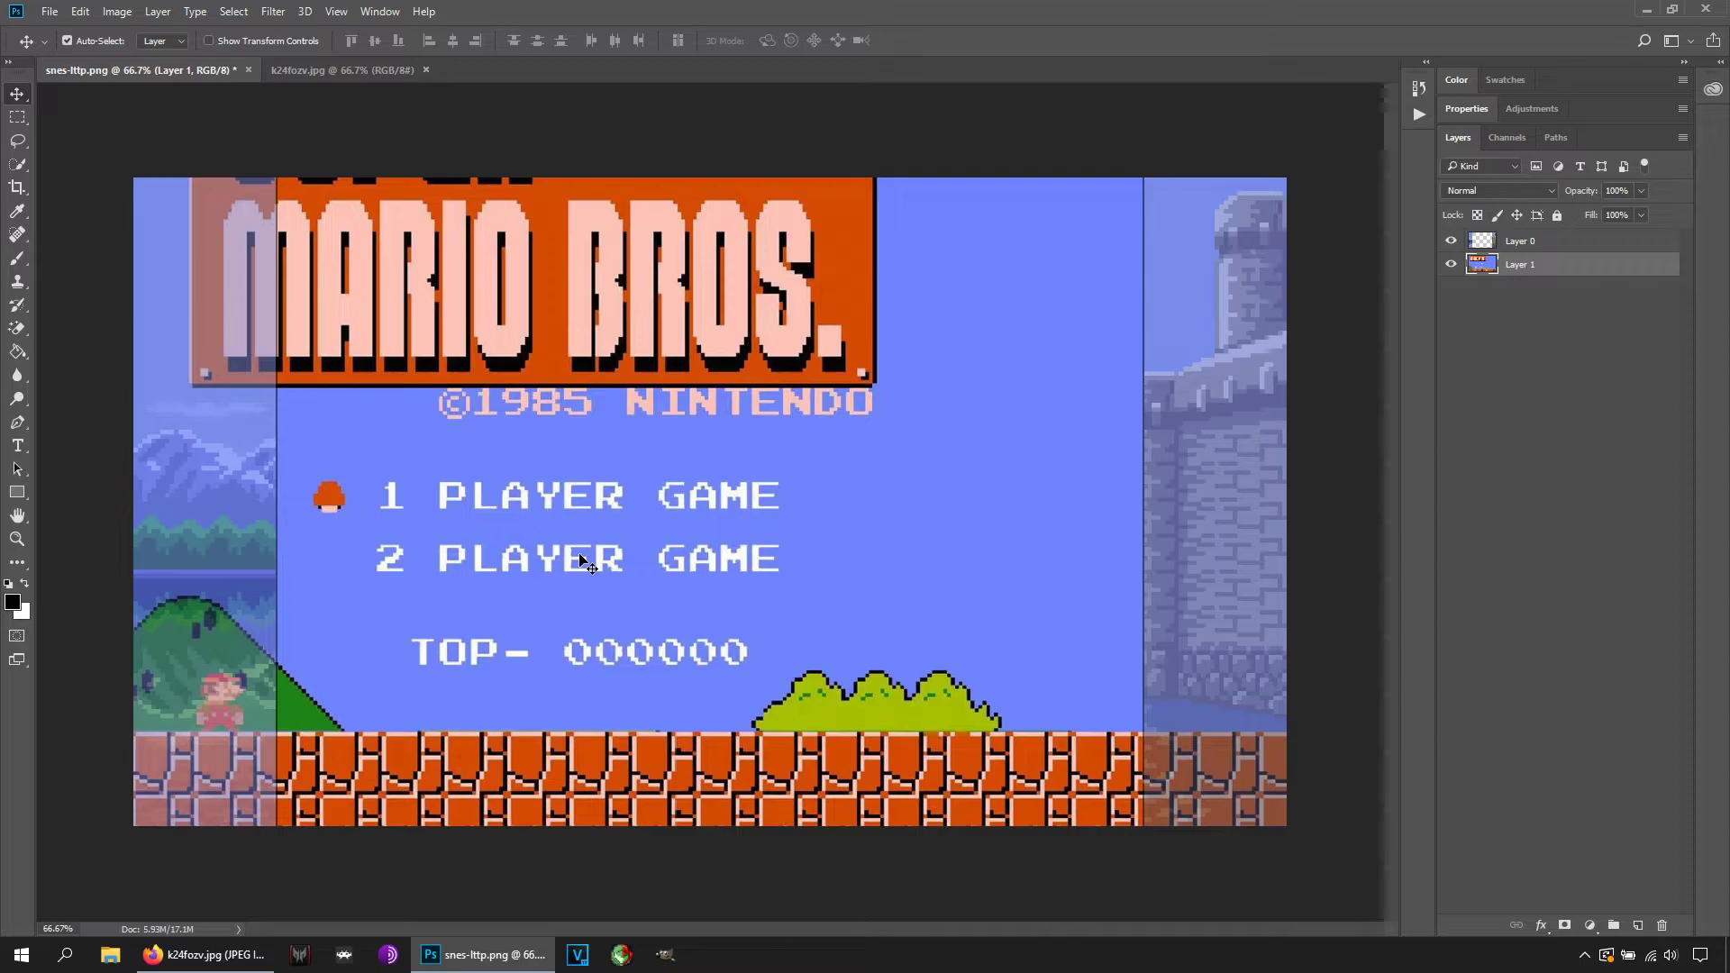
- Select Layer 0's side strips, invert, delete the Mario layer's centre, and hide Layer 0
left_click(1483, 241, "ctrl")
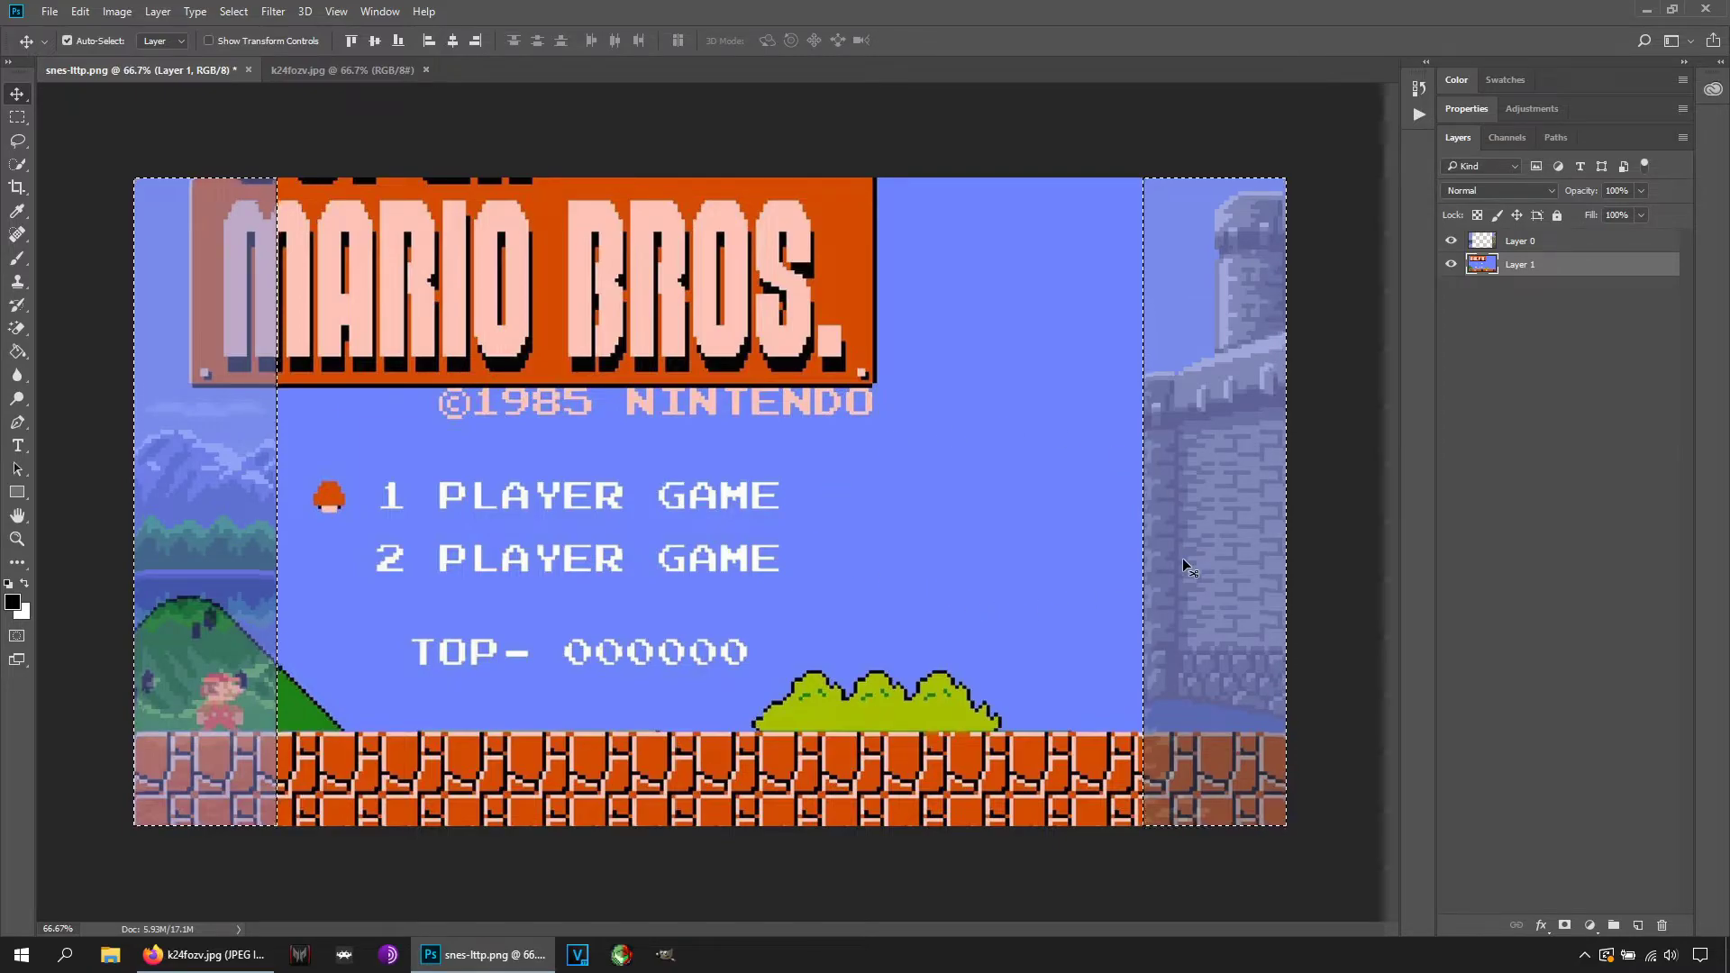
left_click(236, 16)
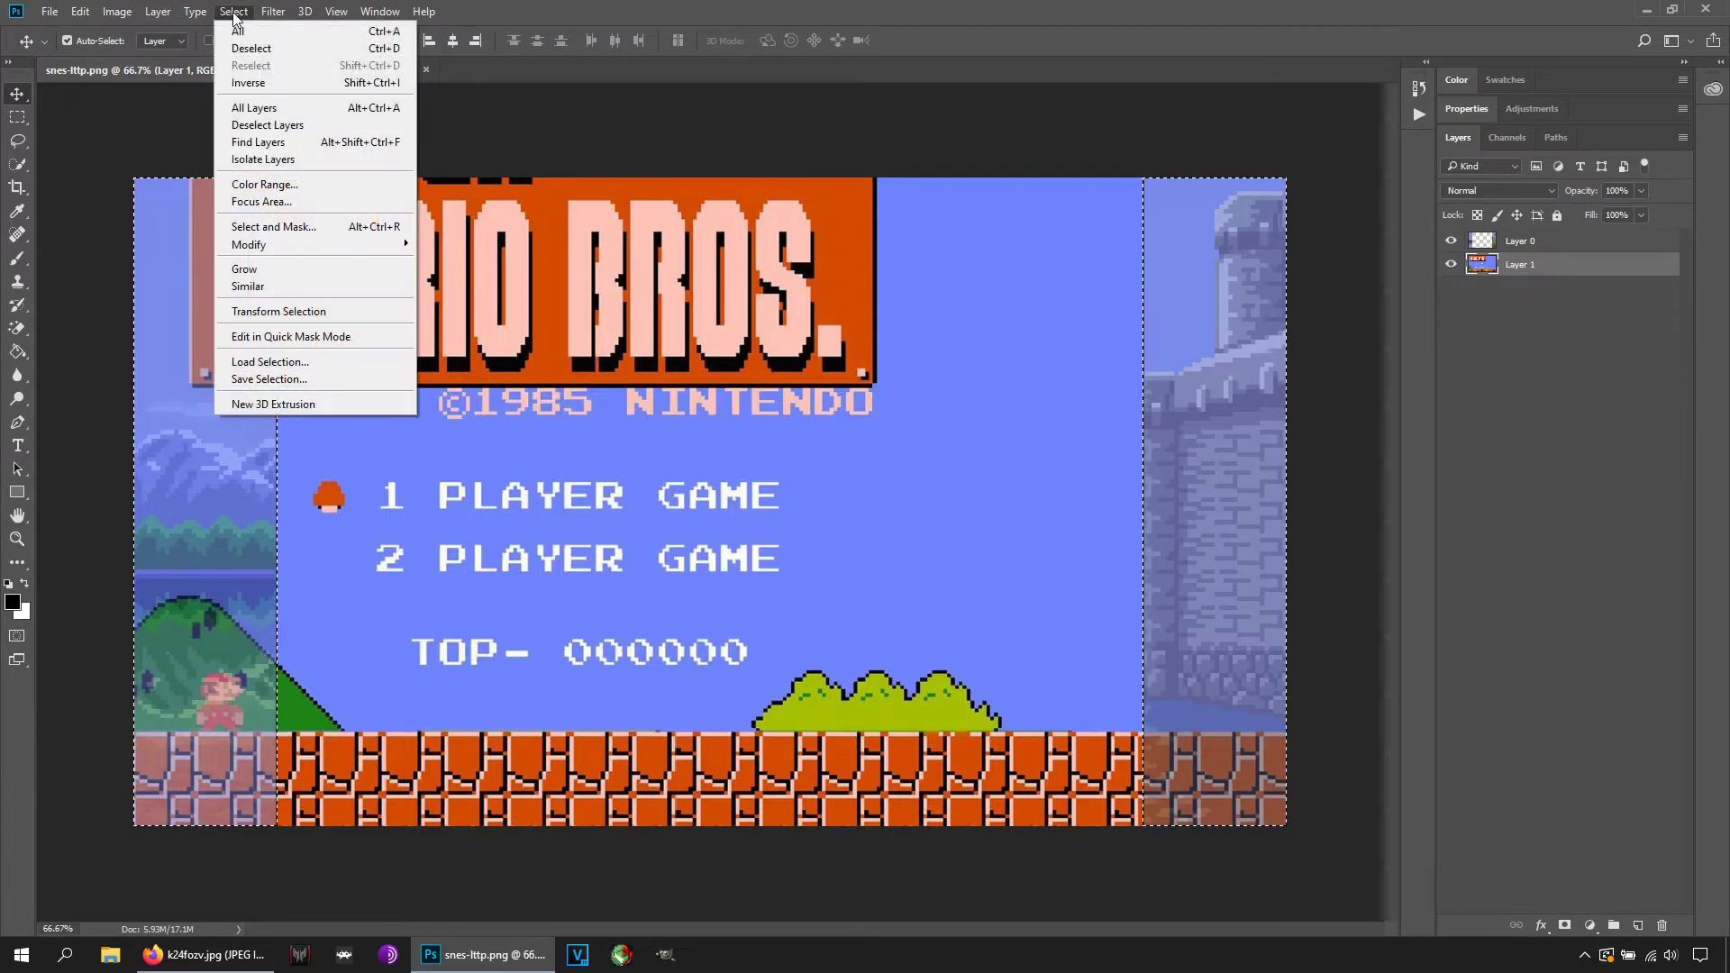
left_click(253, 85)
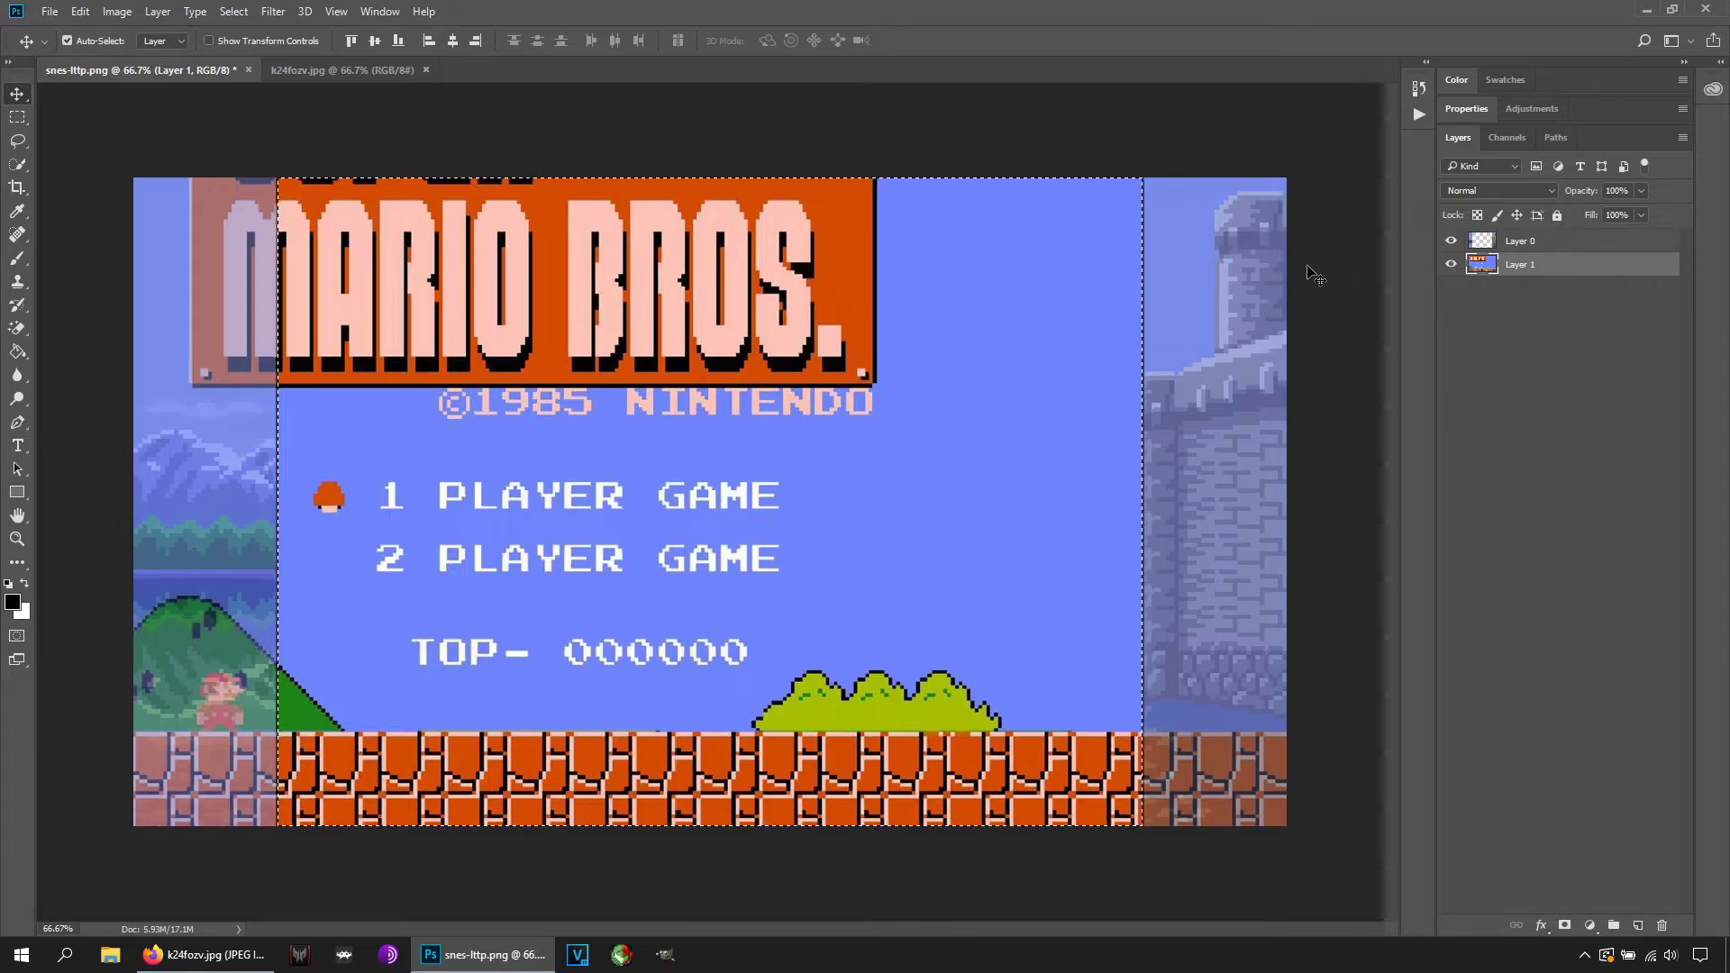
key("Delete")
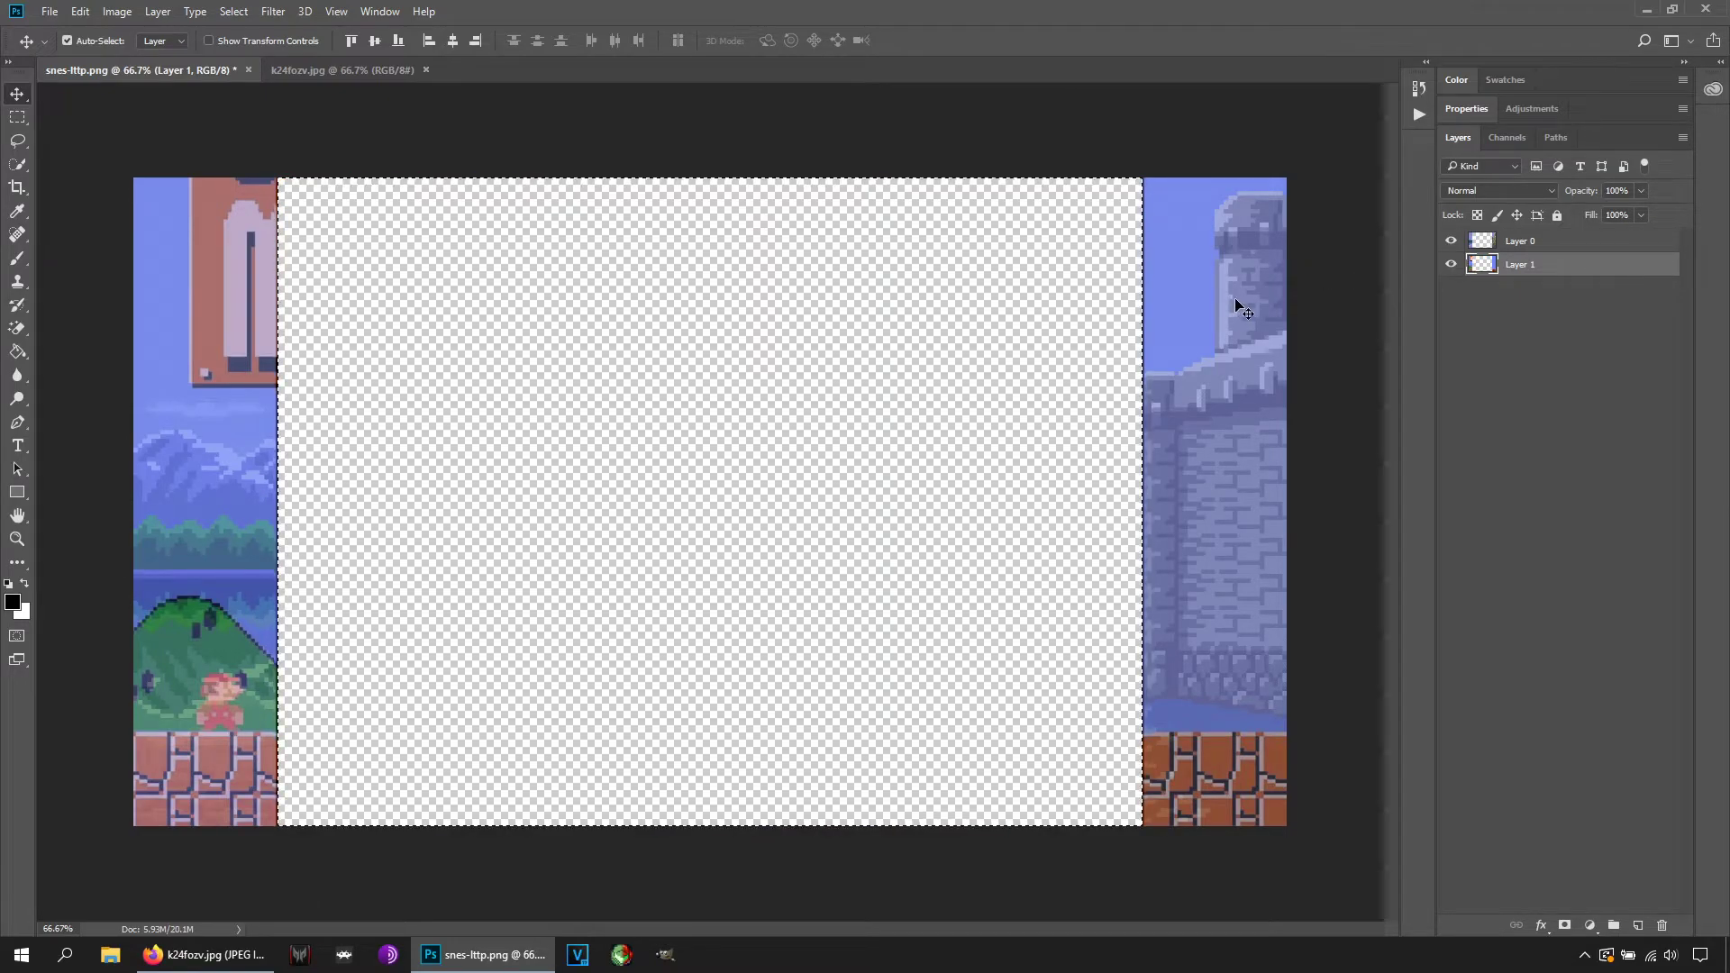
left_click(1451, 241)
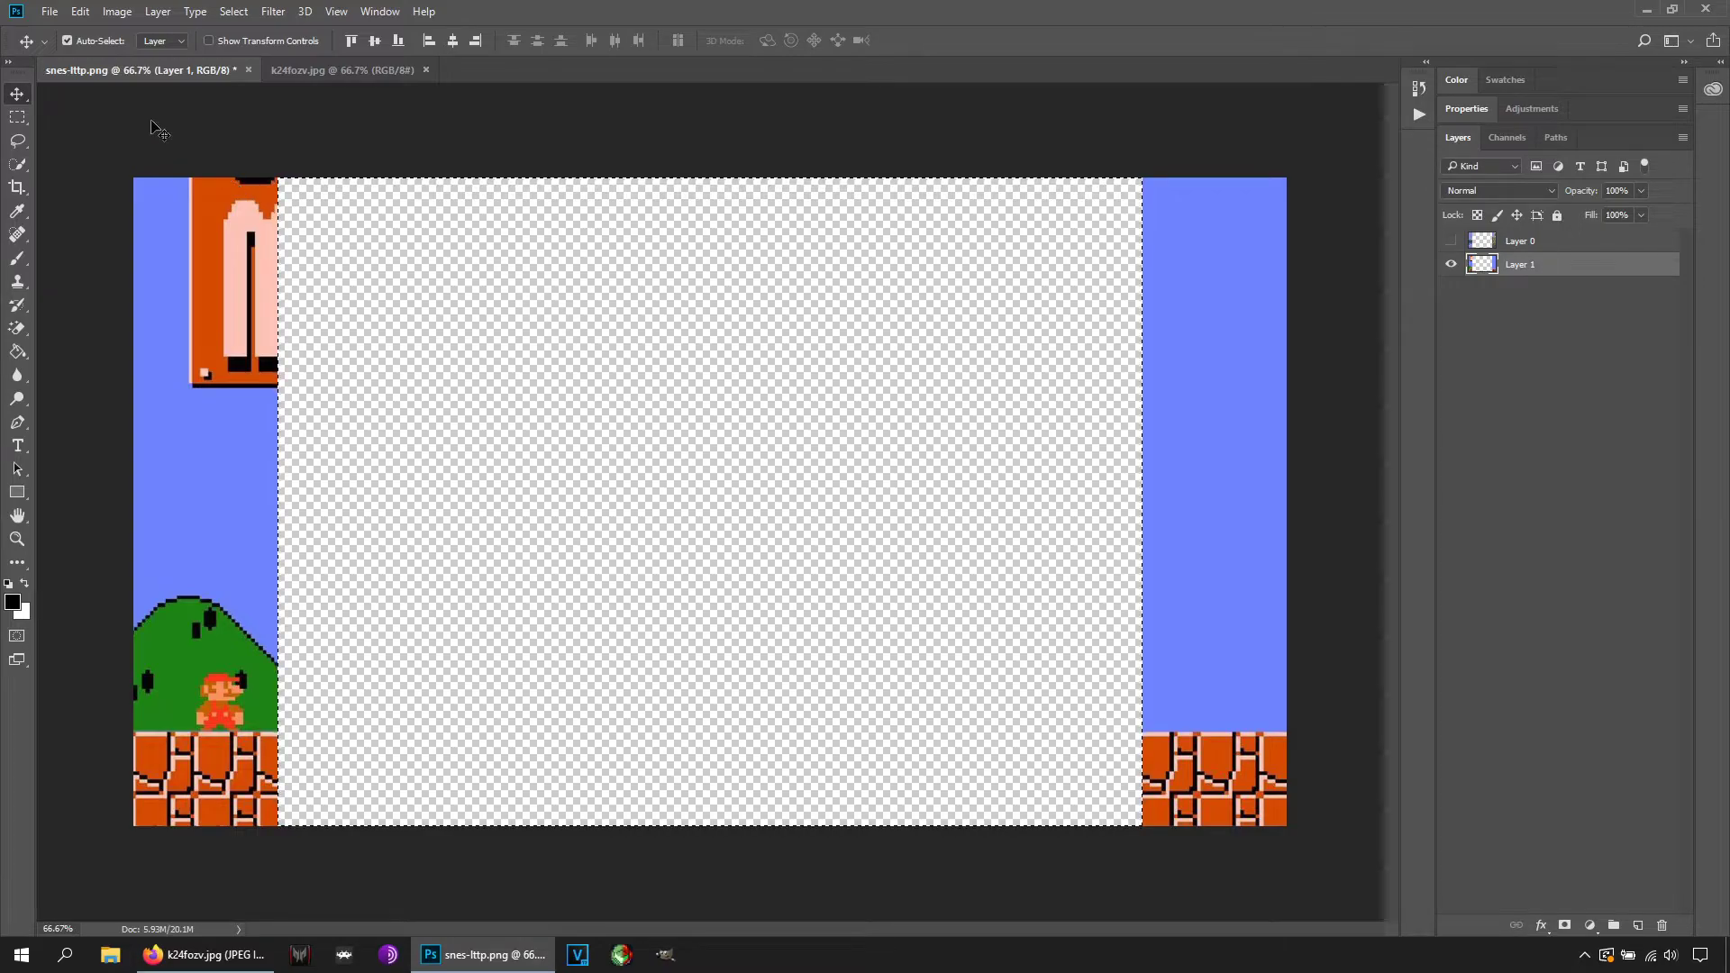
- Save the image to the Desktop as a PNG named 'test 2' with default PNG options
left_click(49, 13)
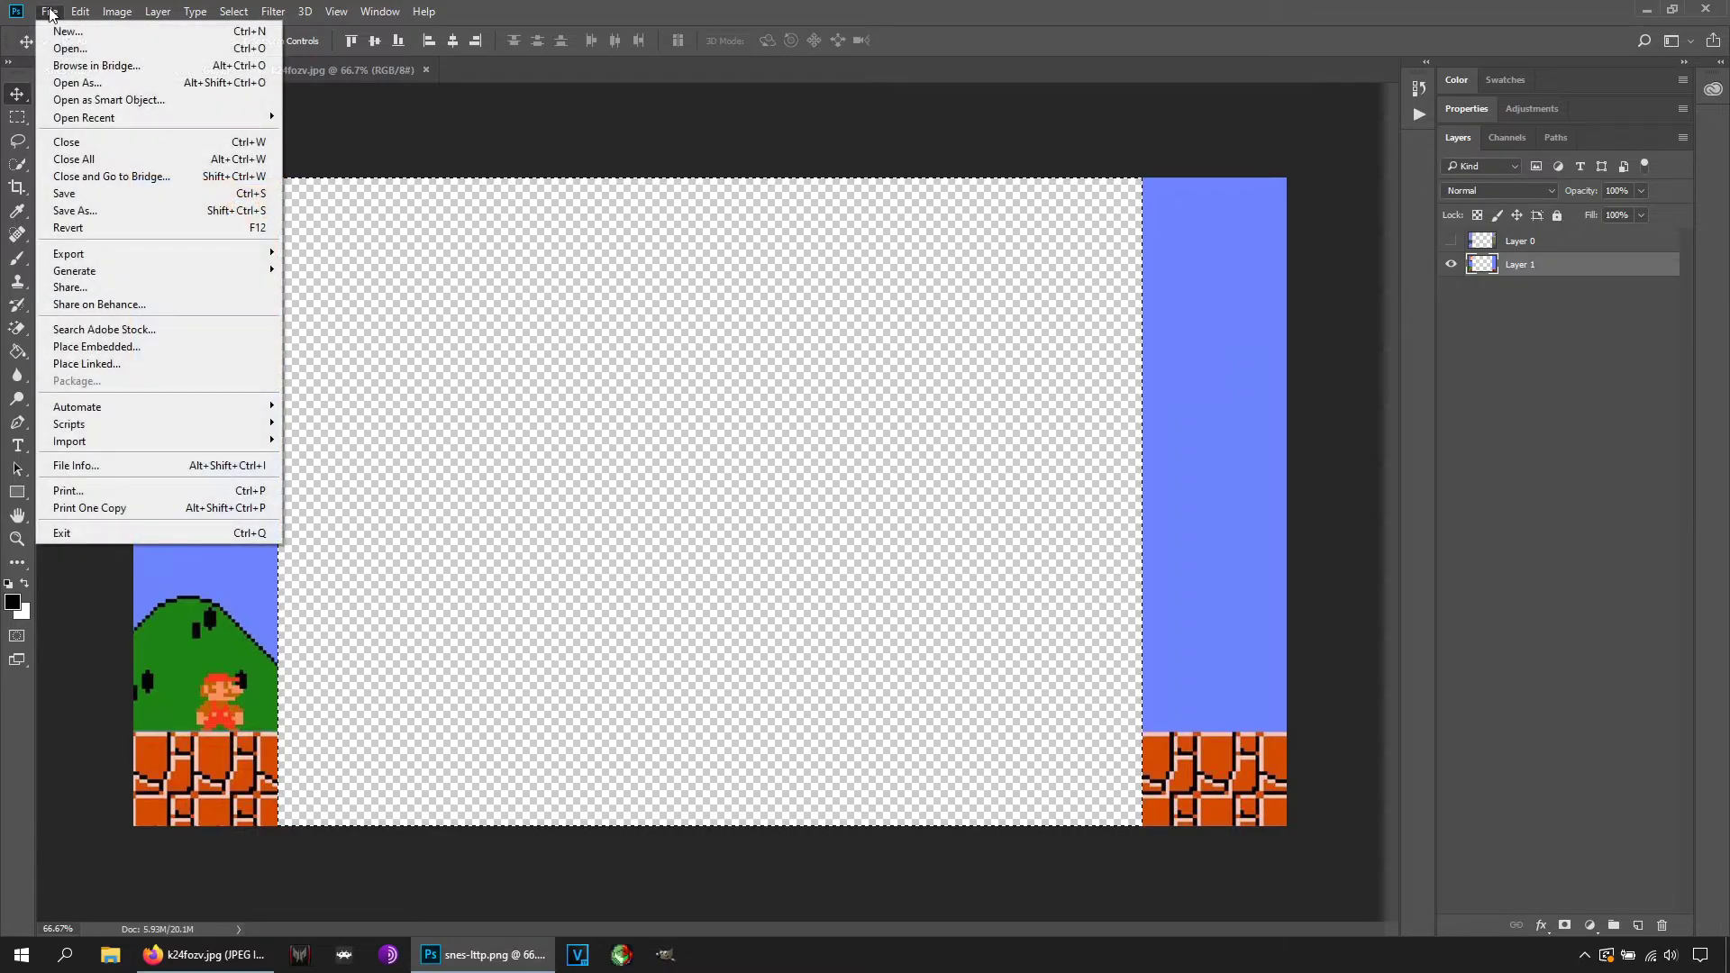
left_click(153, 211)
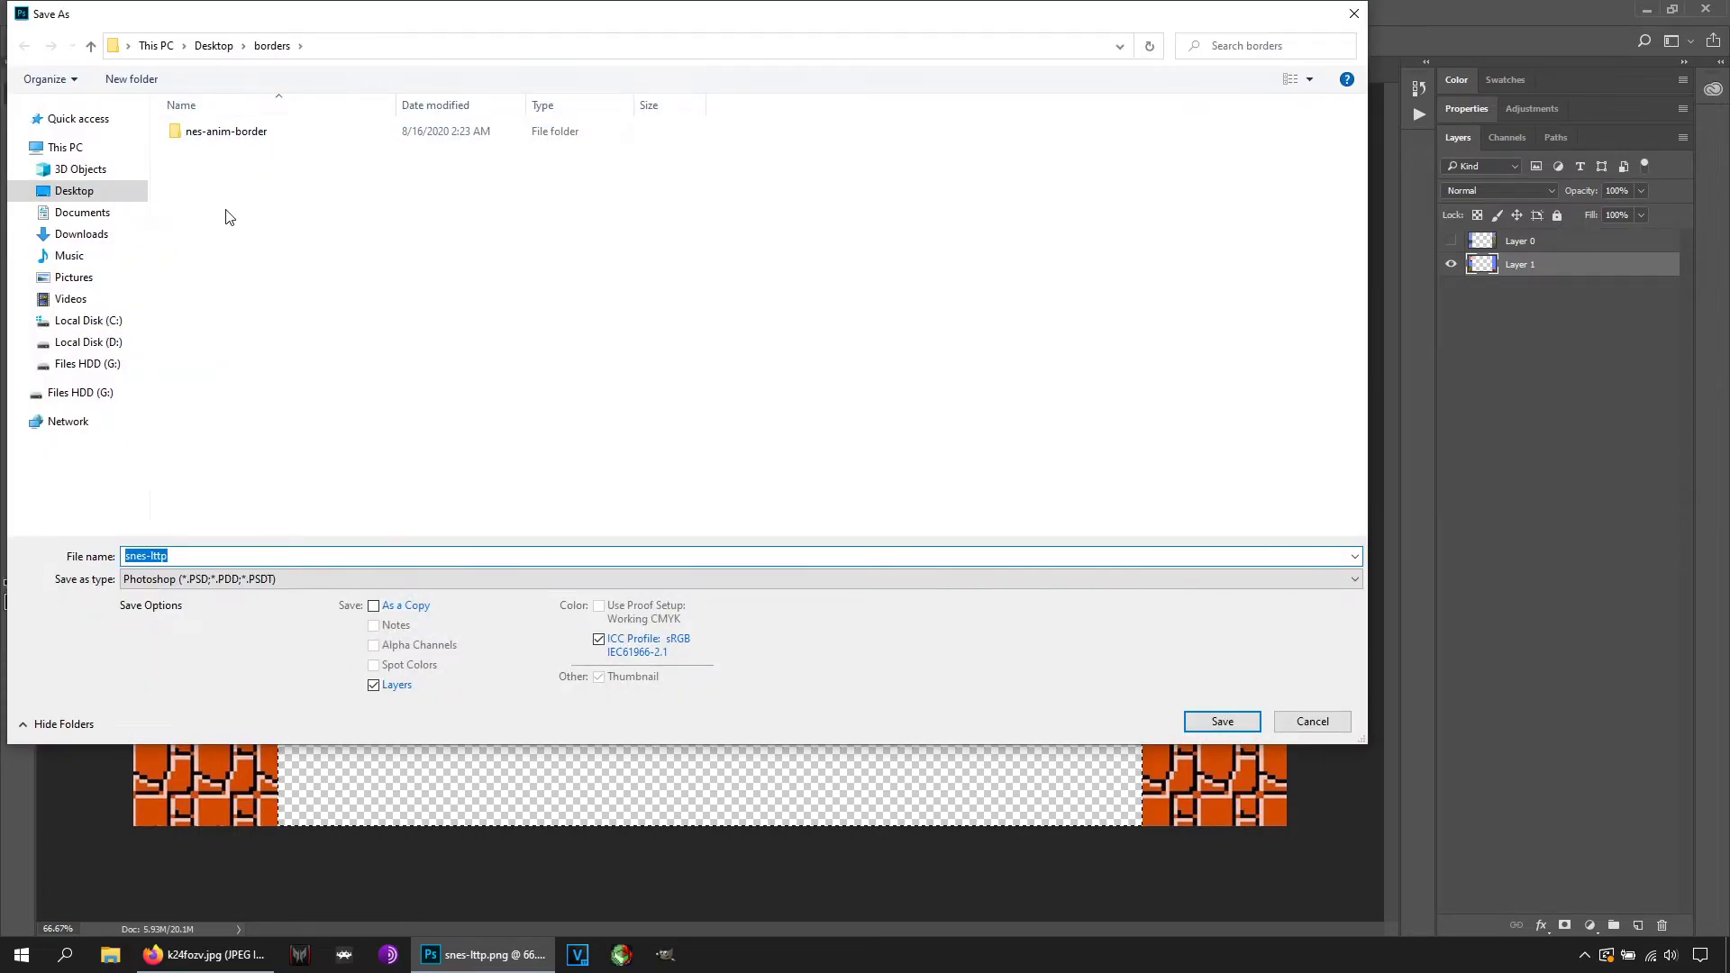
left_click(86, 197)
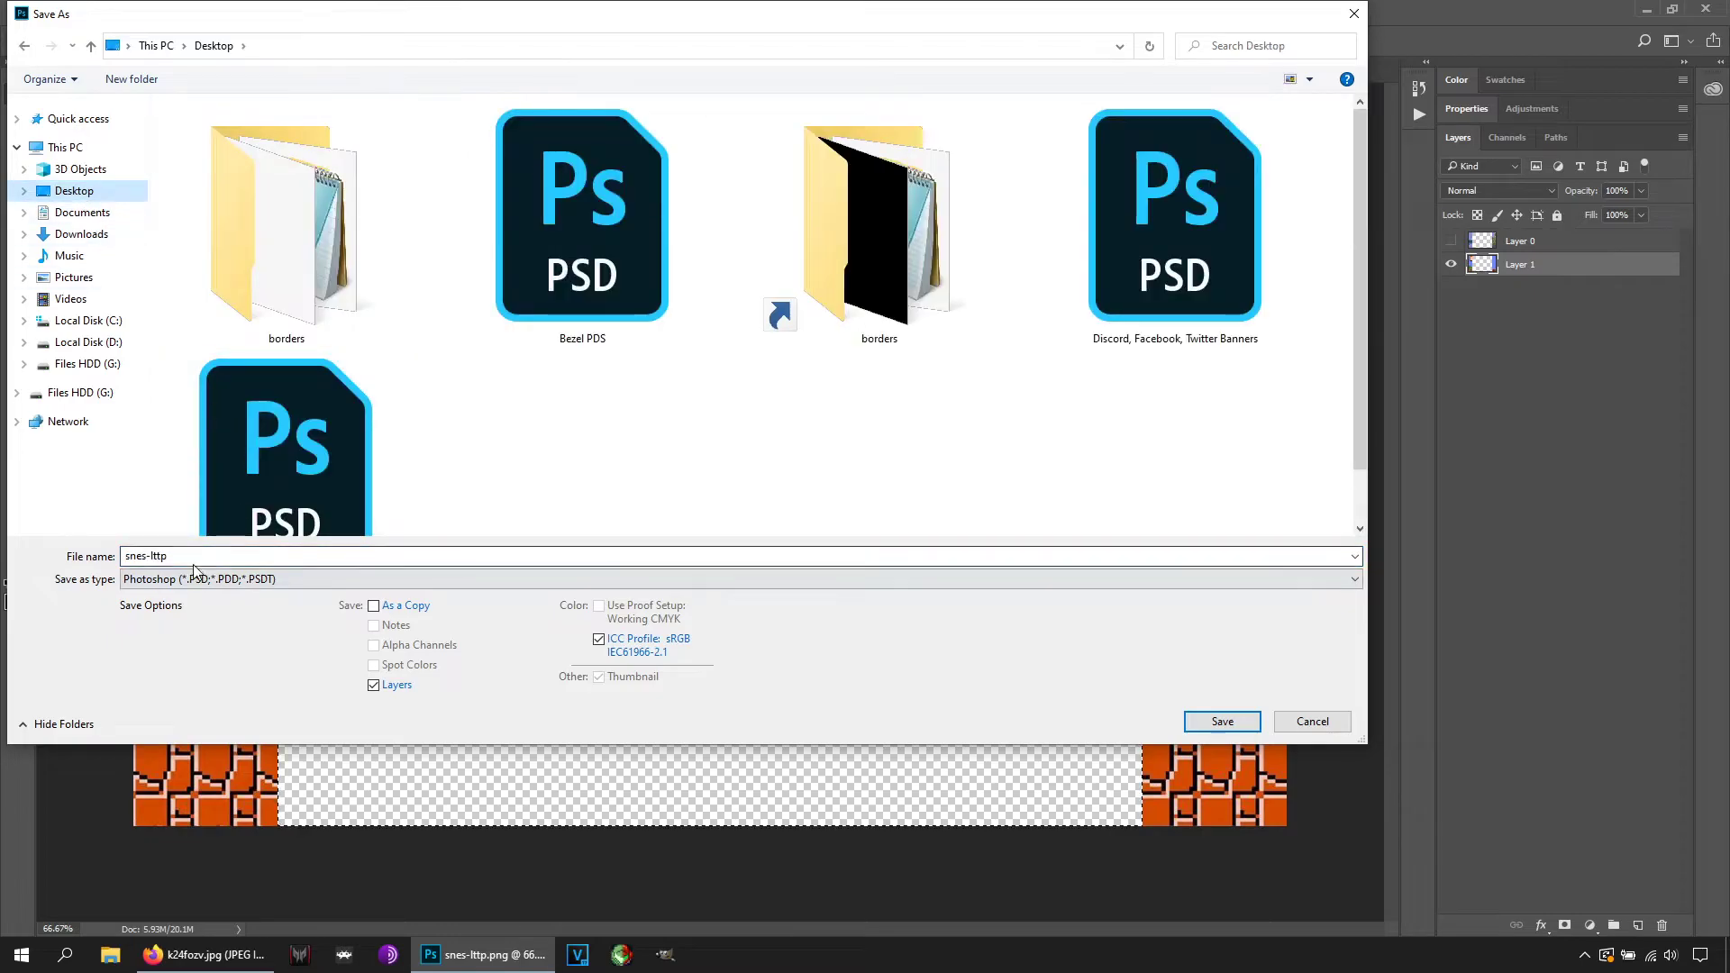
left_click(196, 554)
type("test 2")
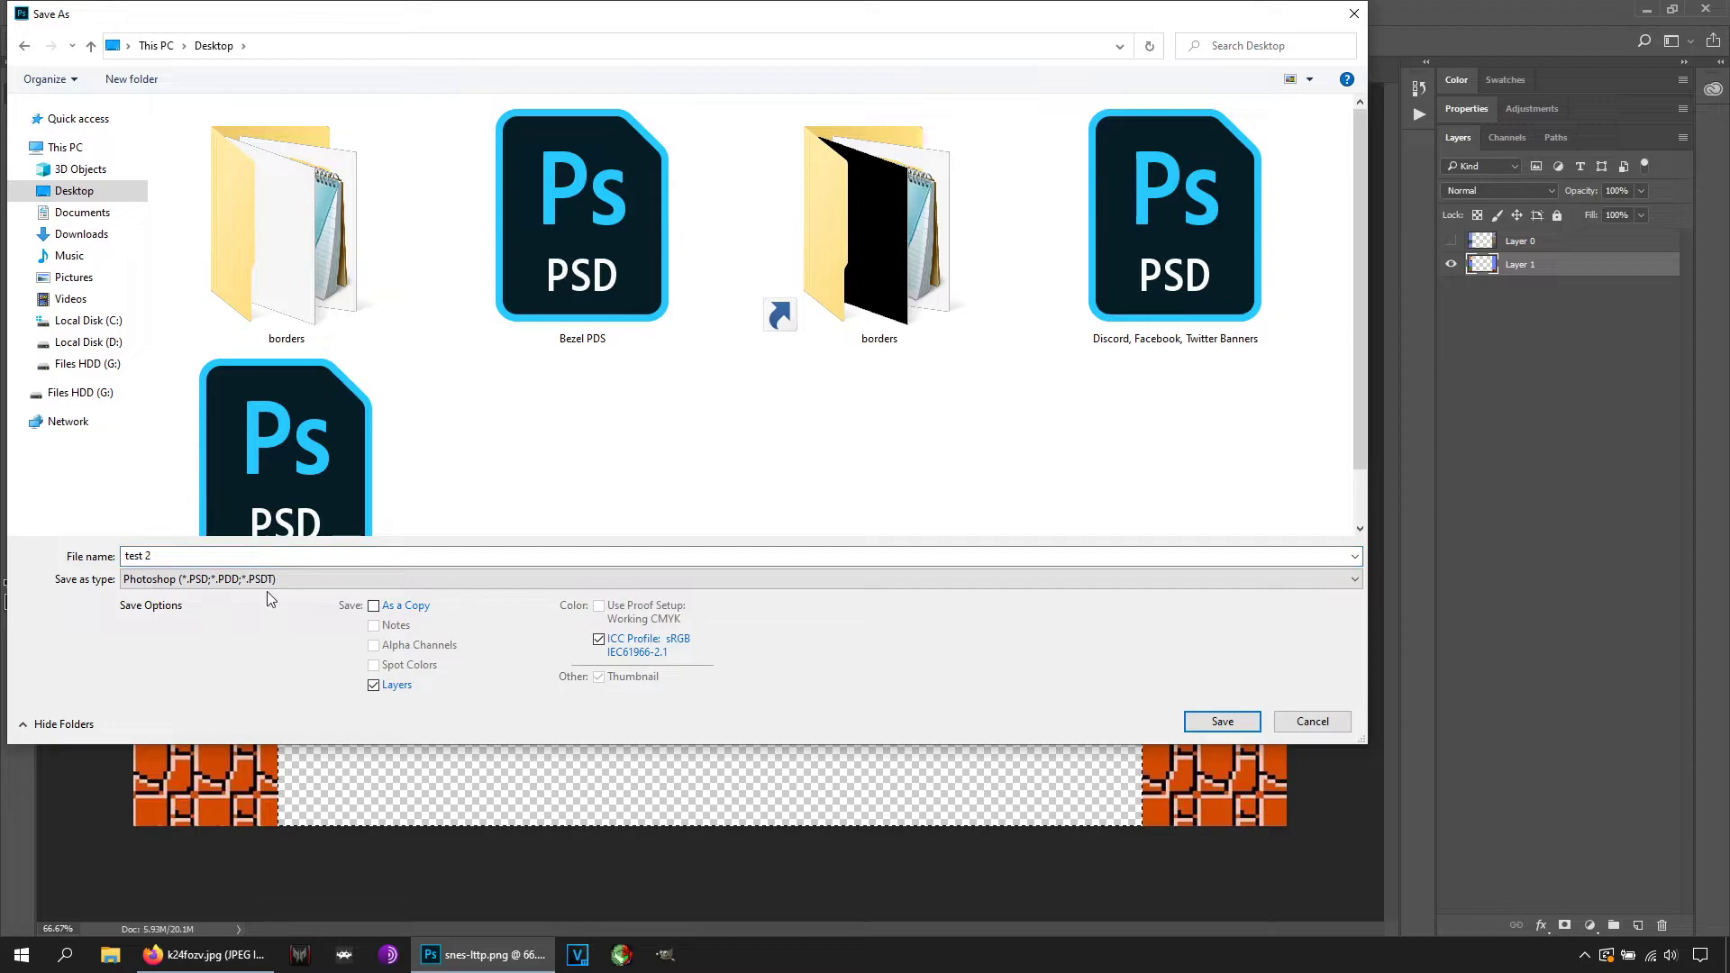
left_click(304, 581)
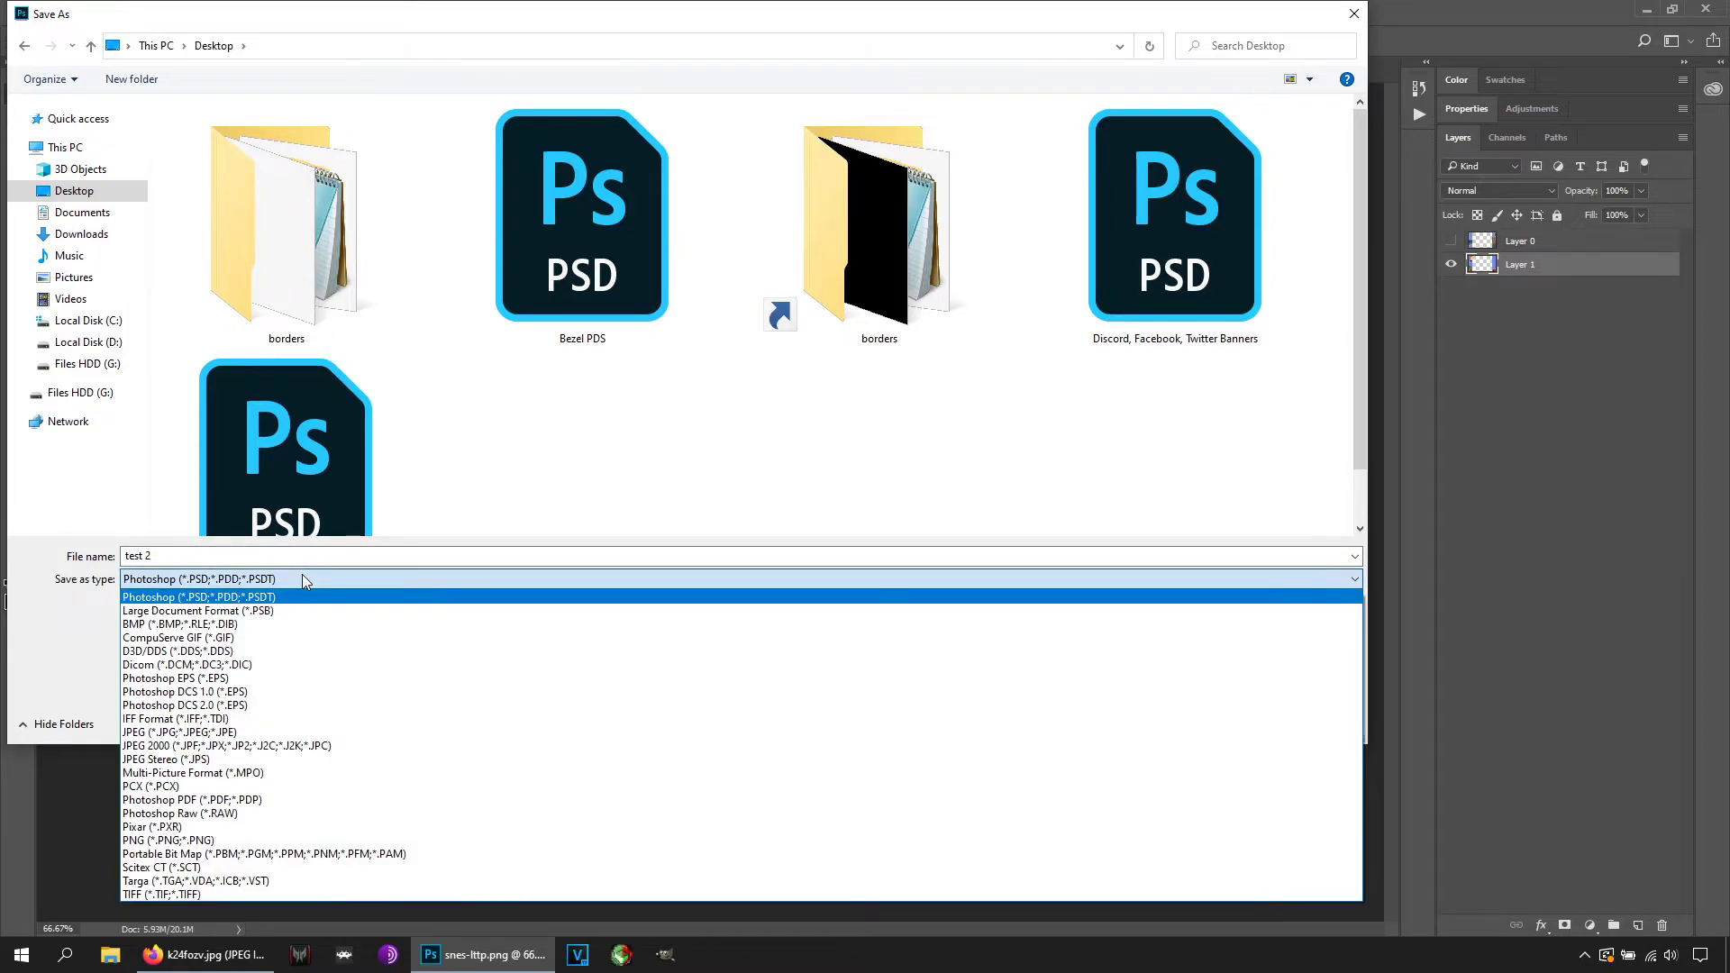
left_click(210, 841)
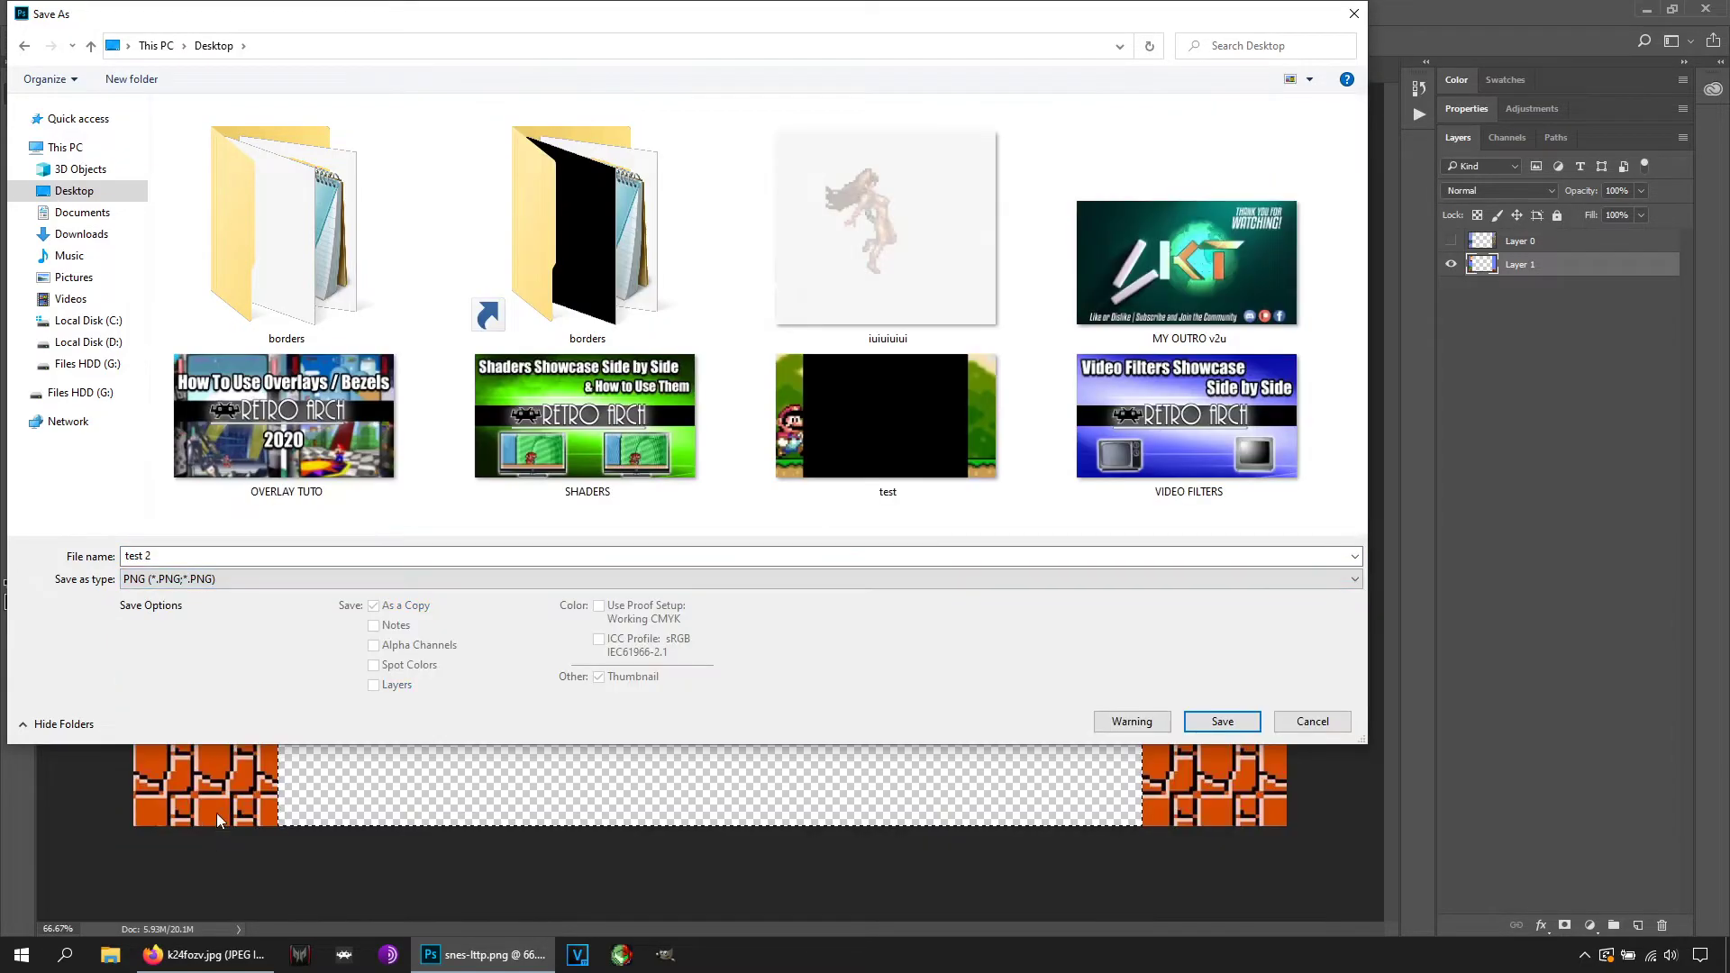
left_click(1223, 726)
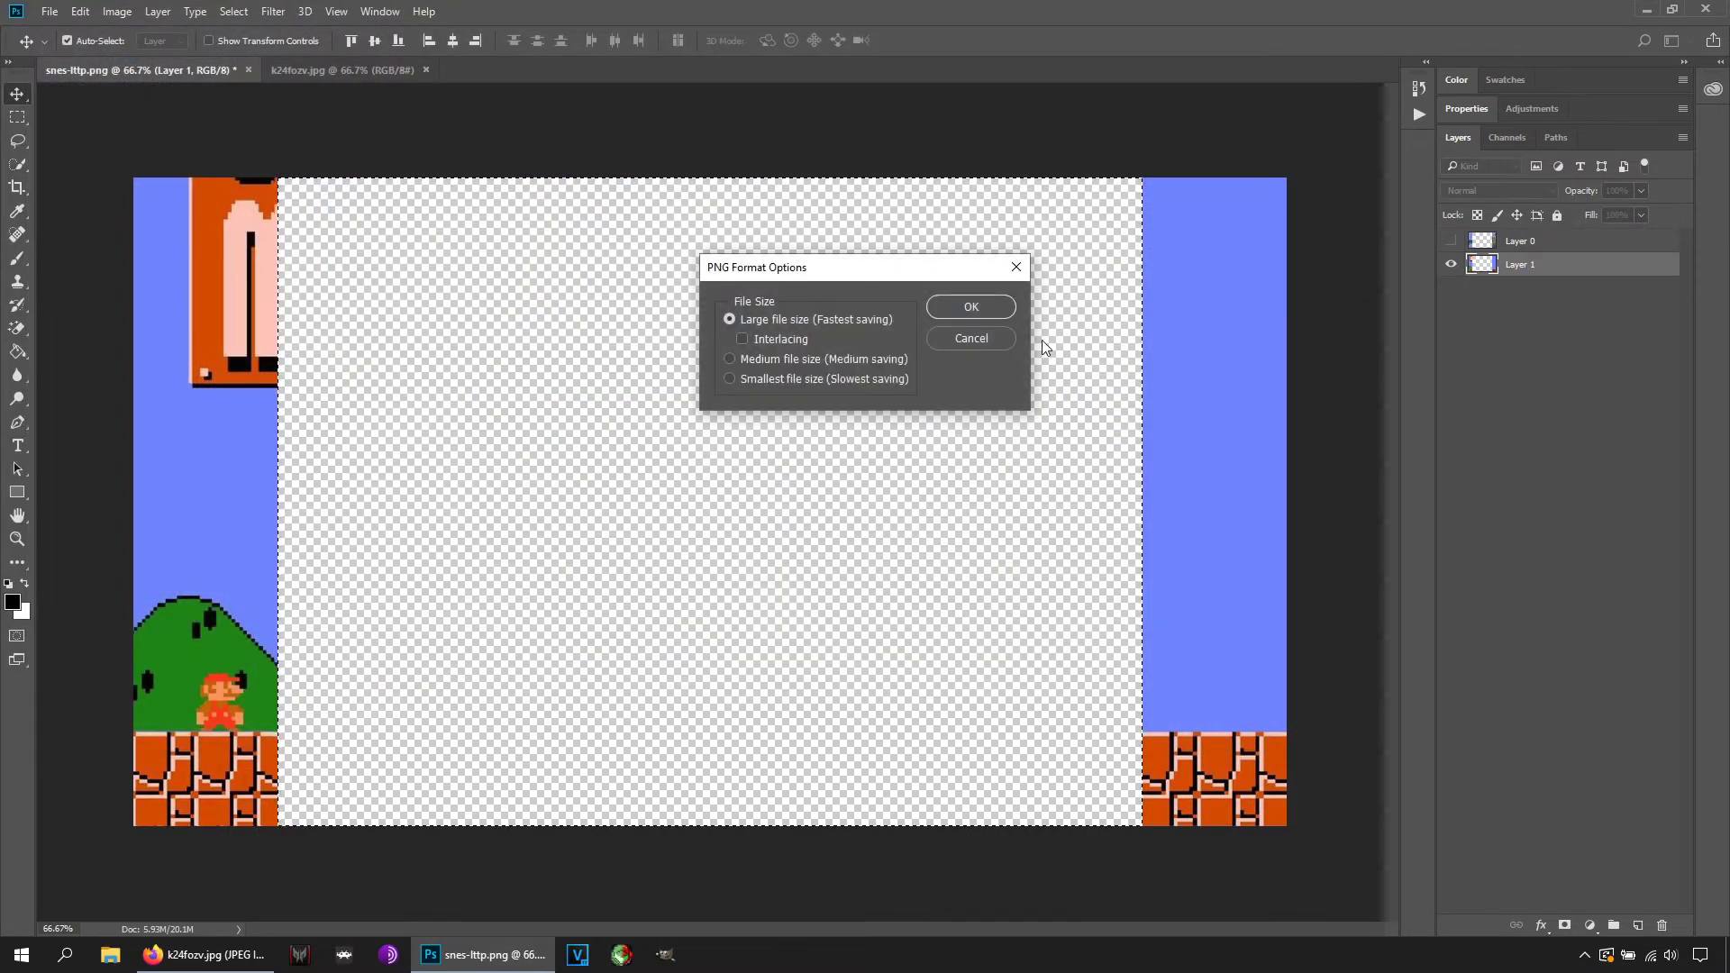
left_click(982, 311)
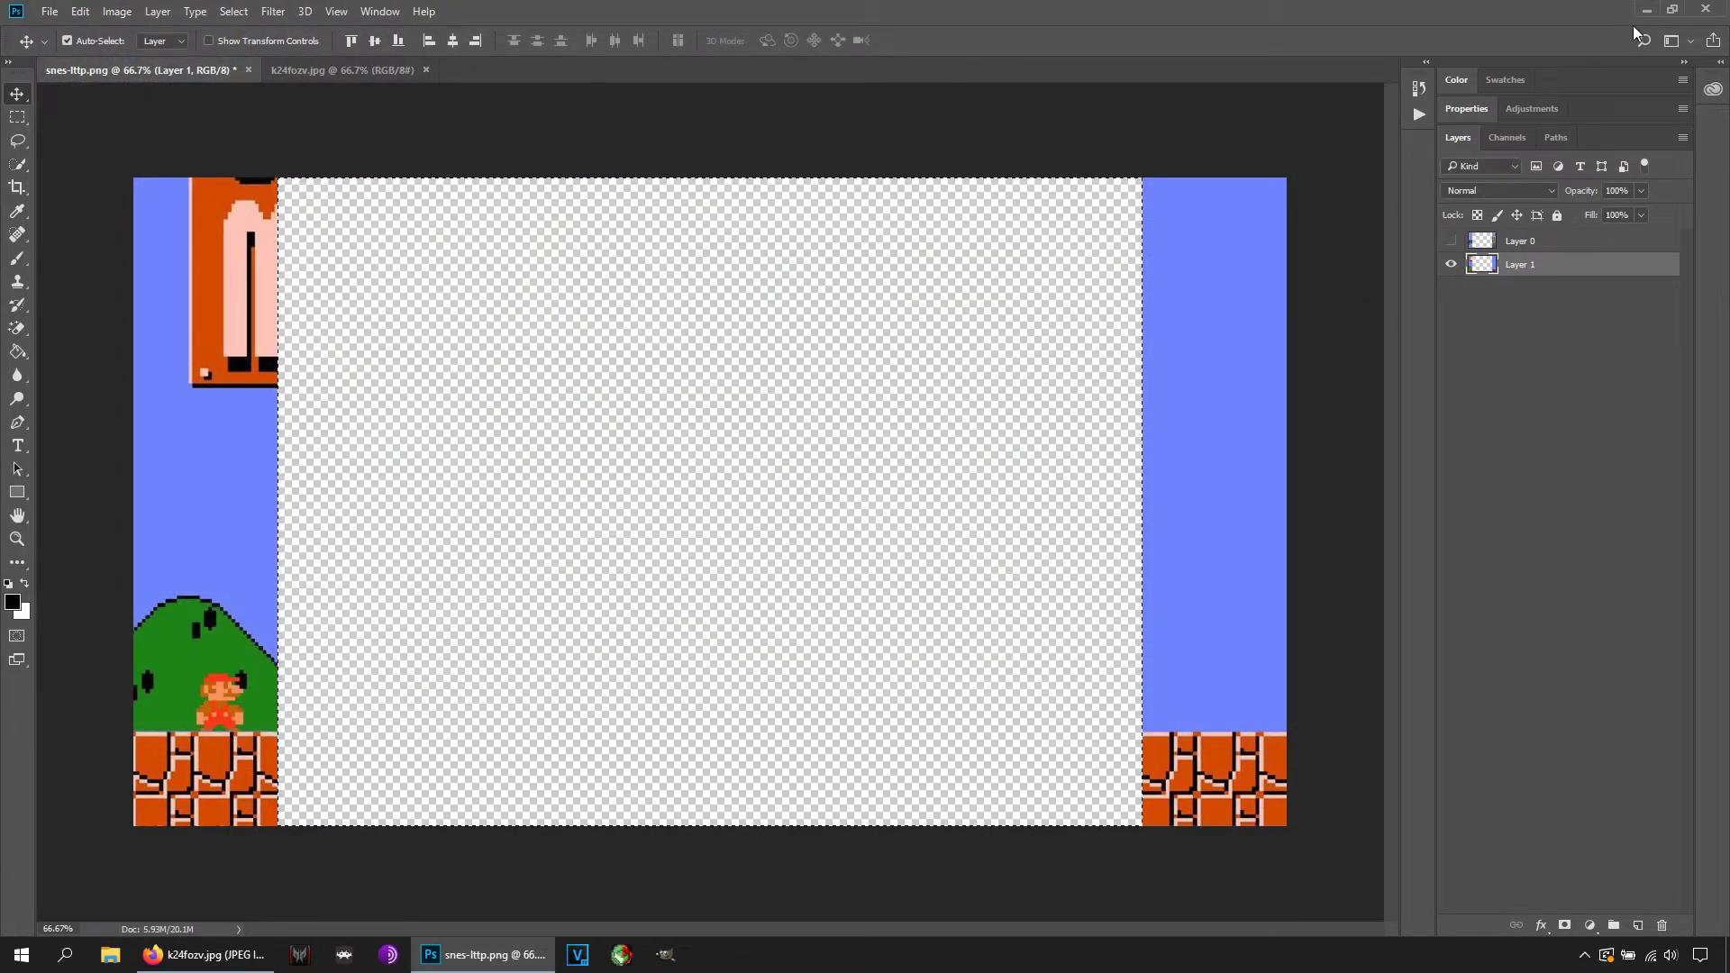
key("super+d")
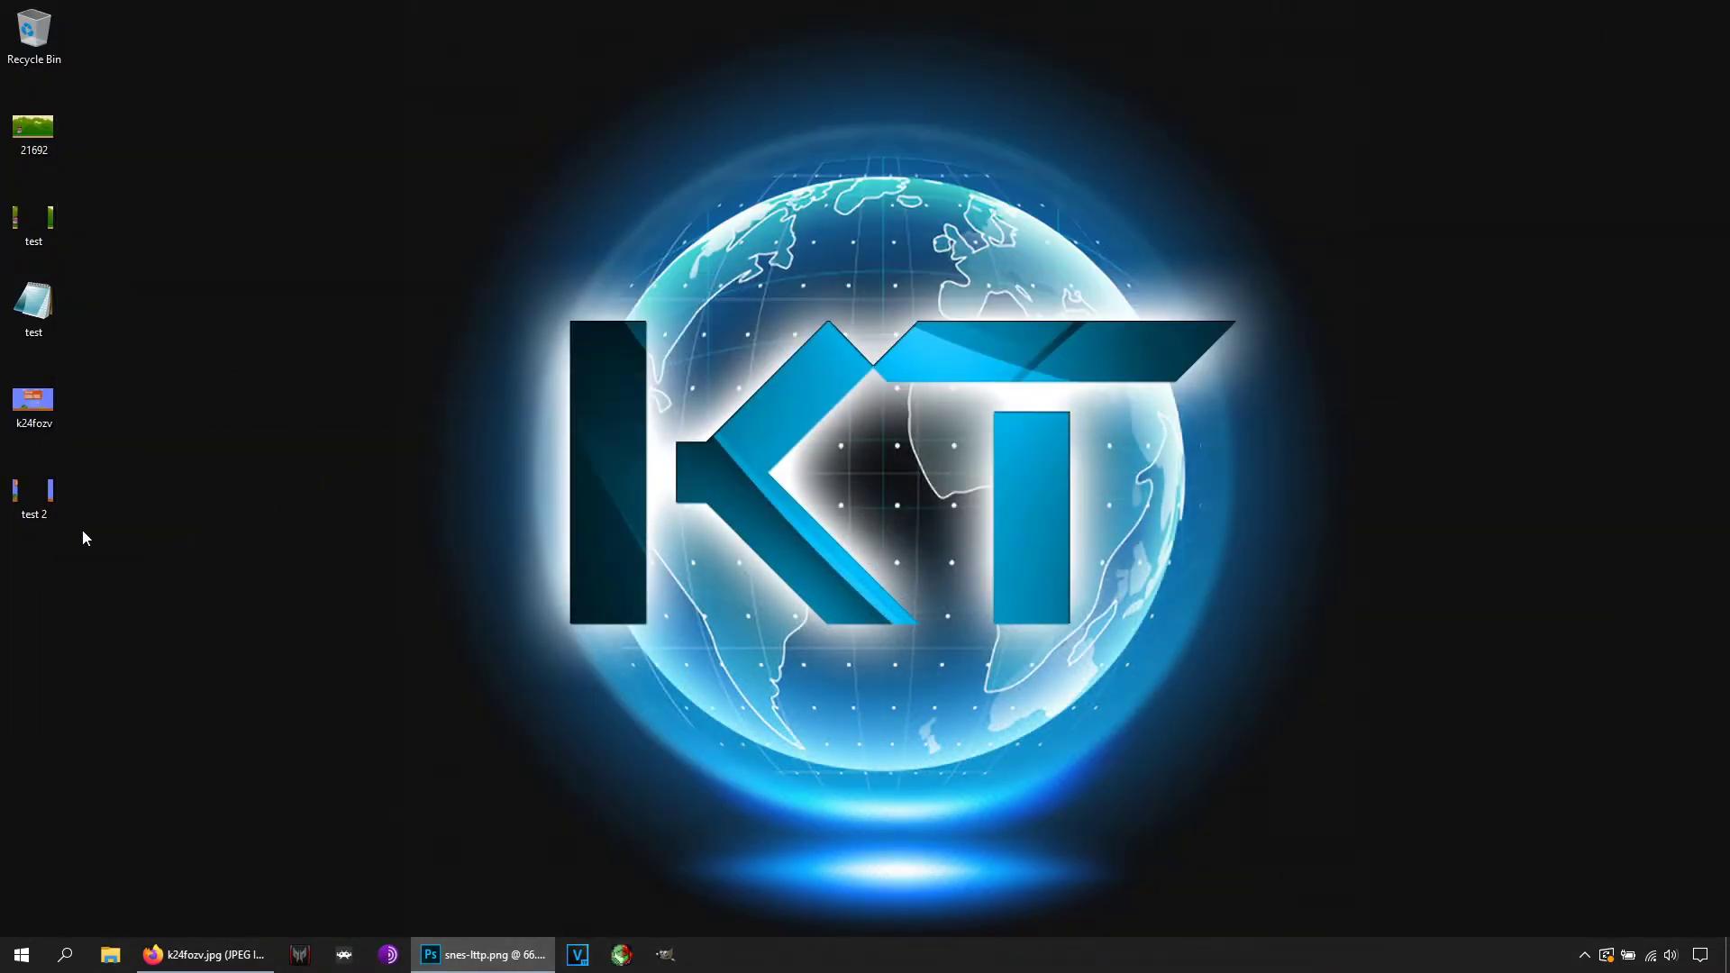
- Open test 2.png in Photos to check the Mario side strips around the empty centre
double_click(31, 491)
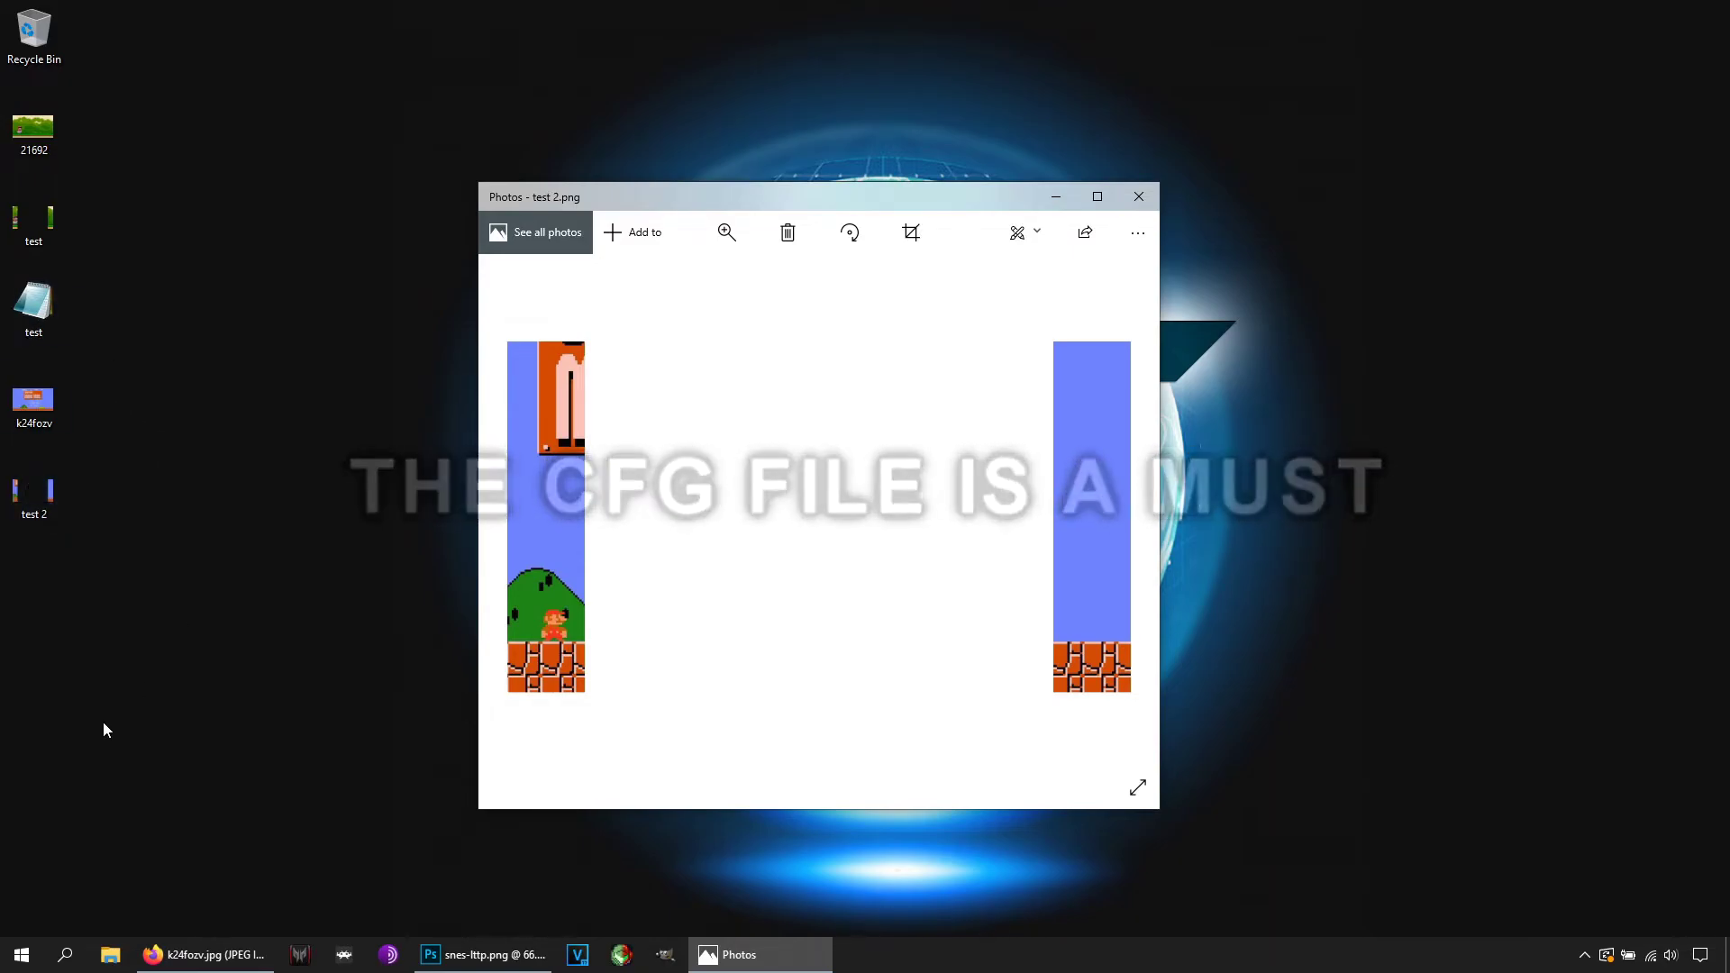
left_click(22, 955)
left_click(55, 396)
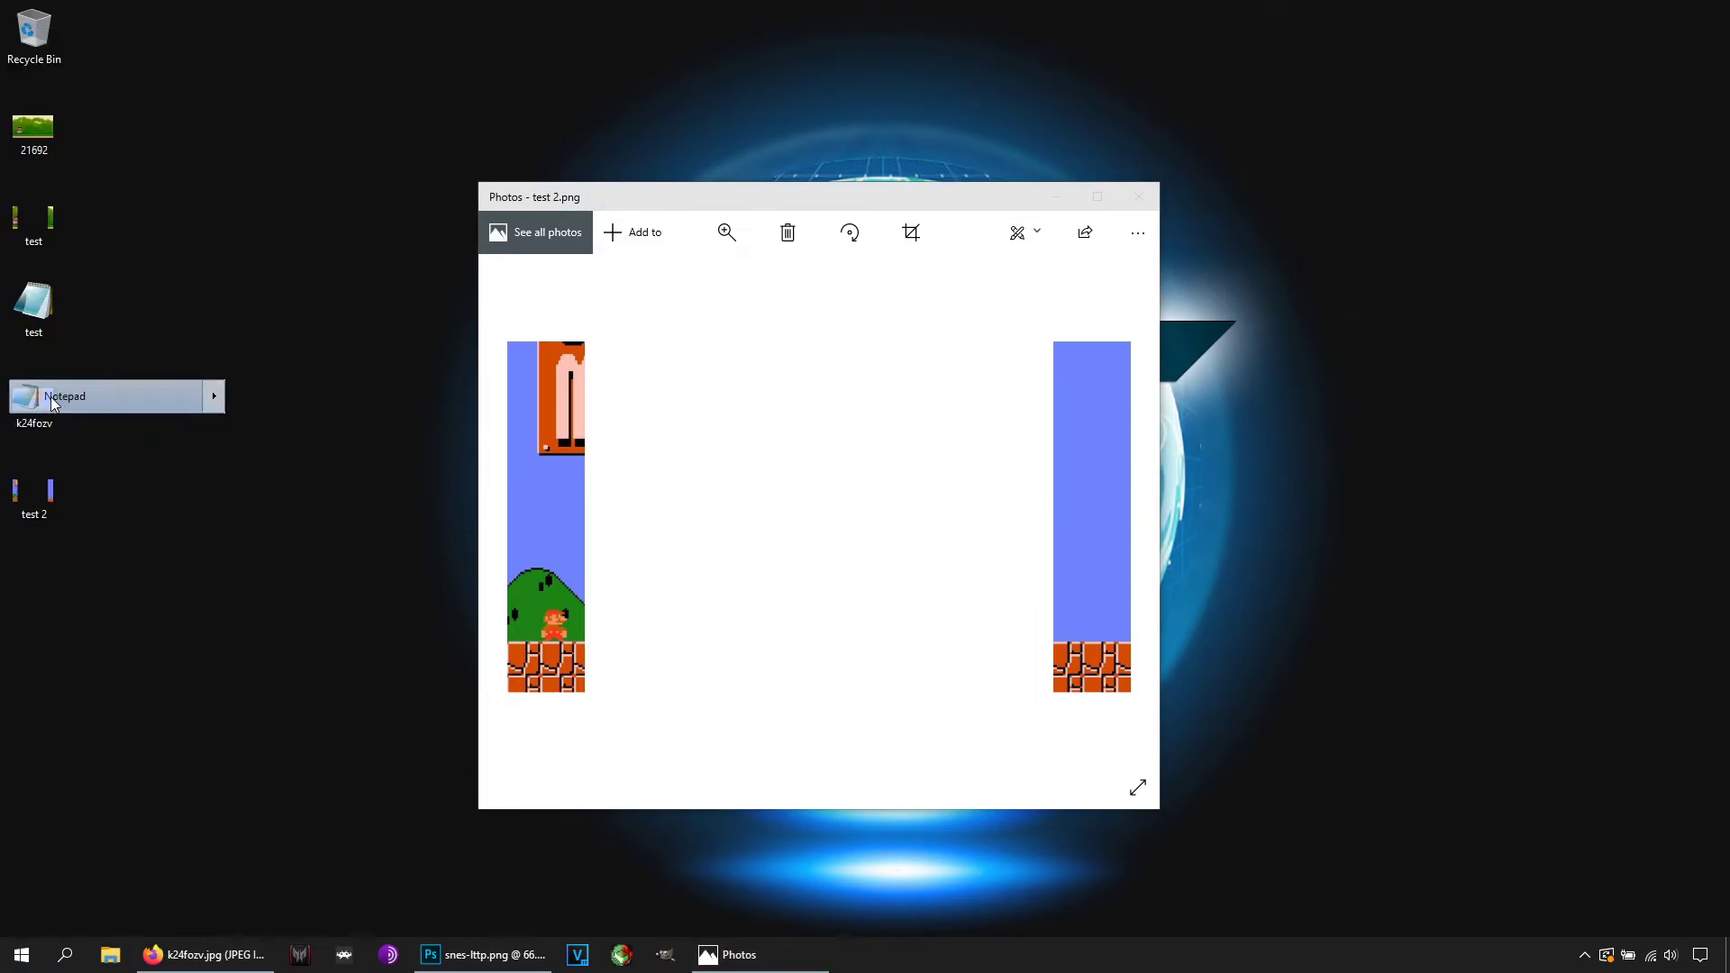
- Copy the test.cfg text into the new Notepad document and close the original
double_click(27, 300)
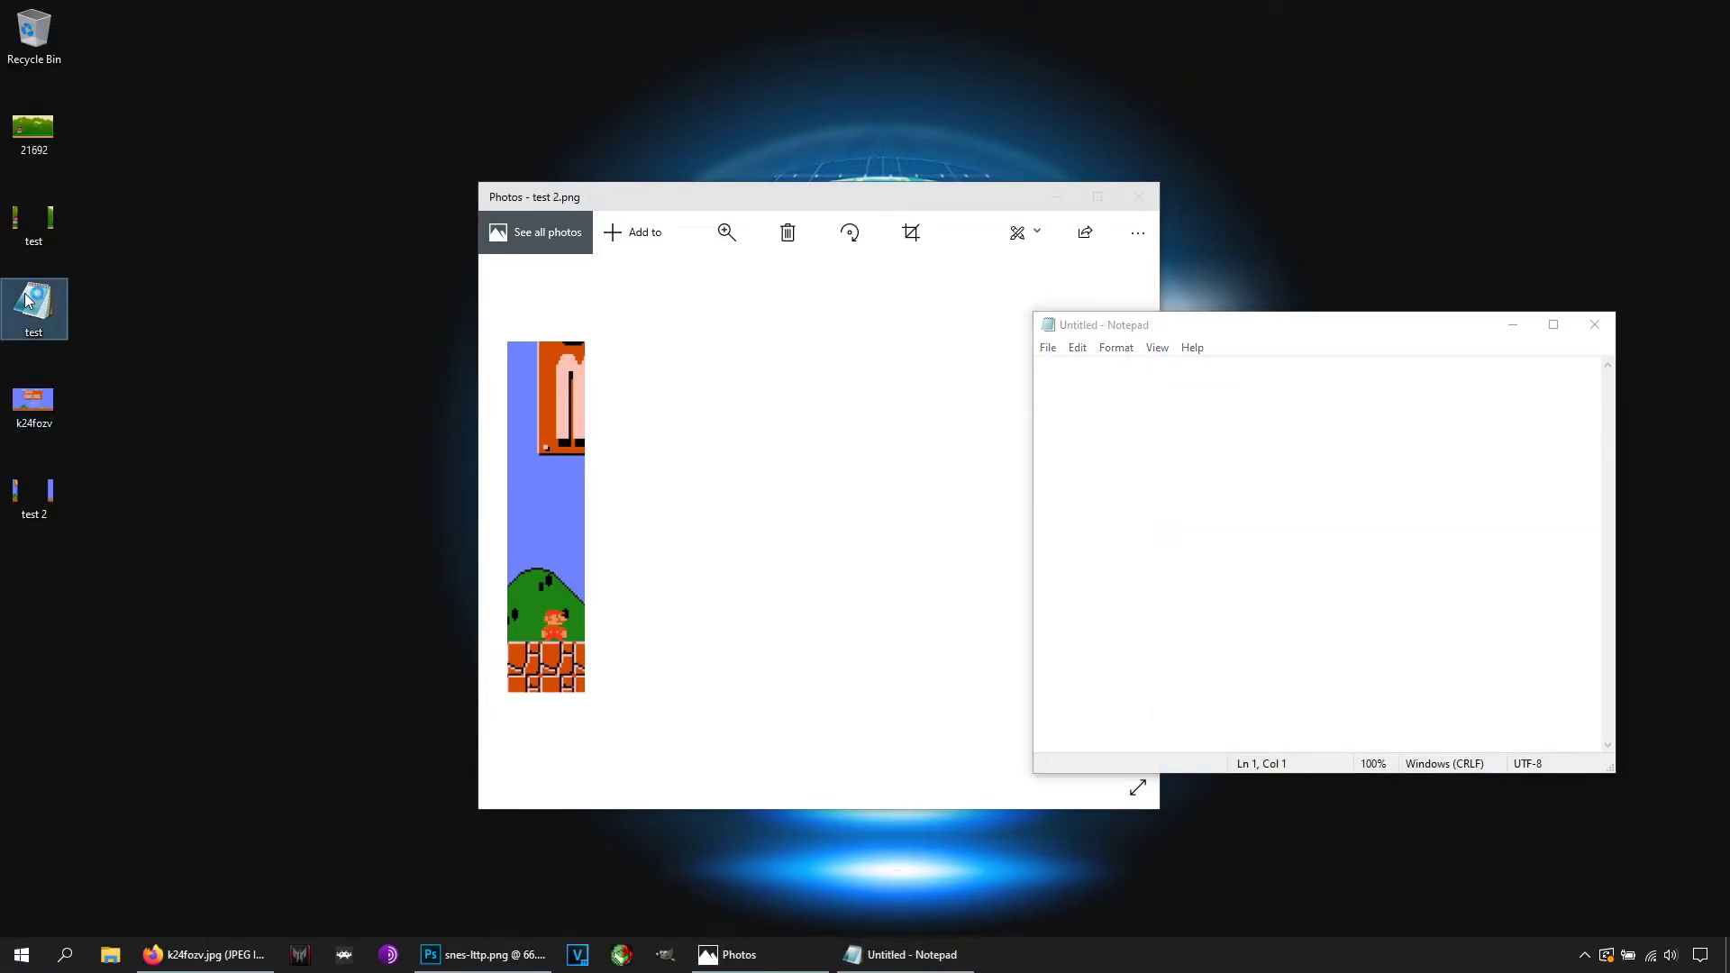
left_click_drag(1145, 330, 341, 142)
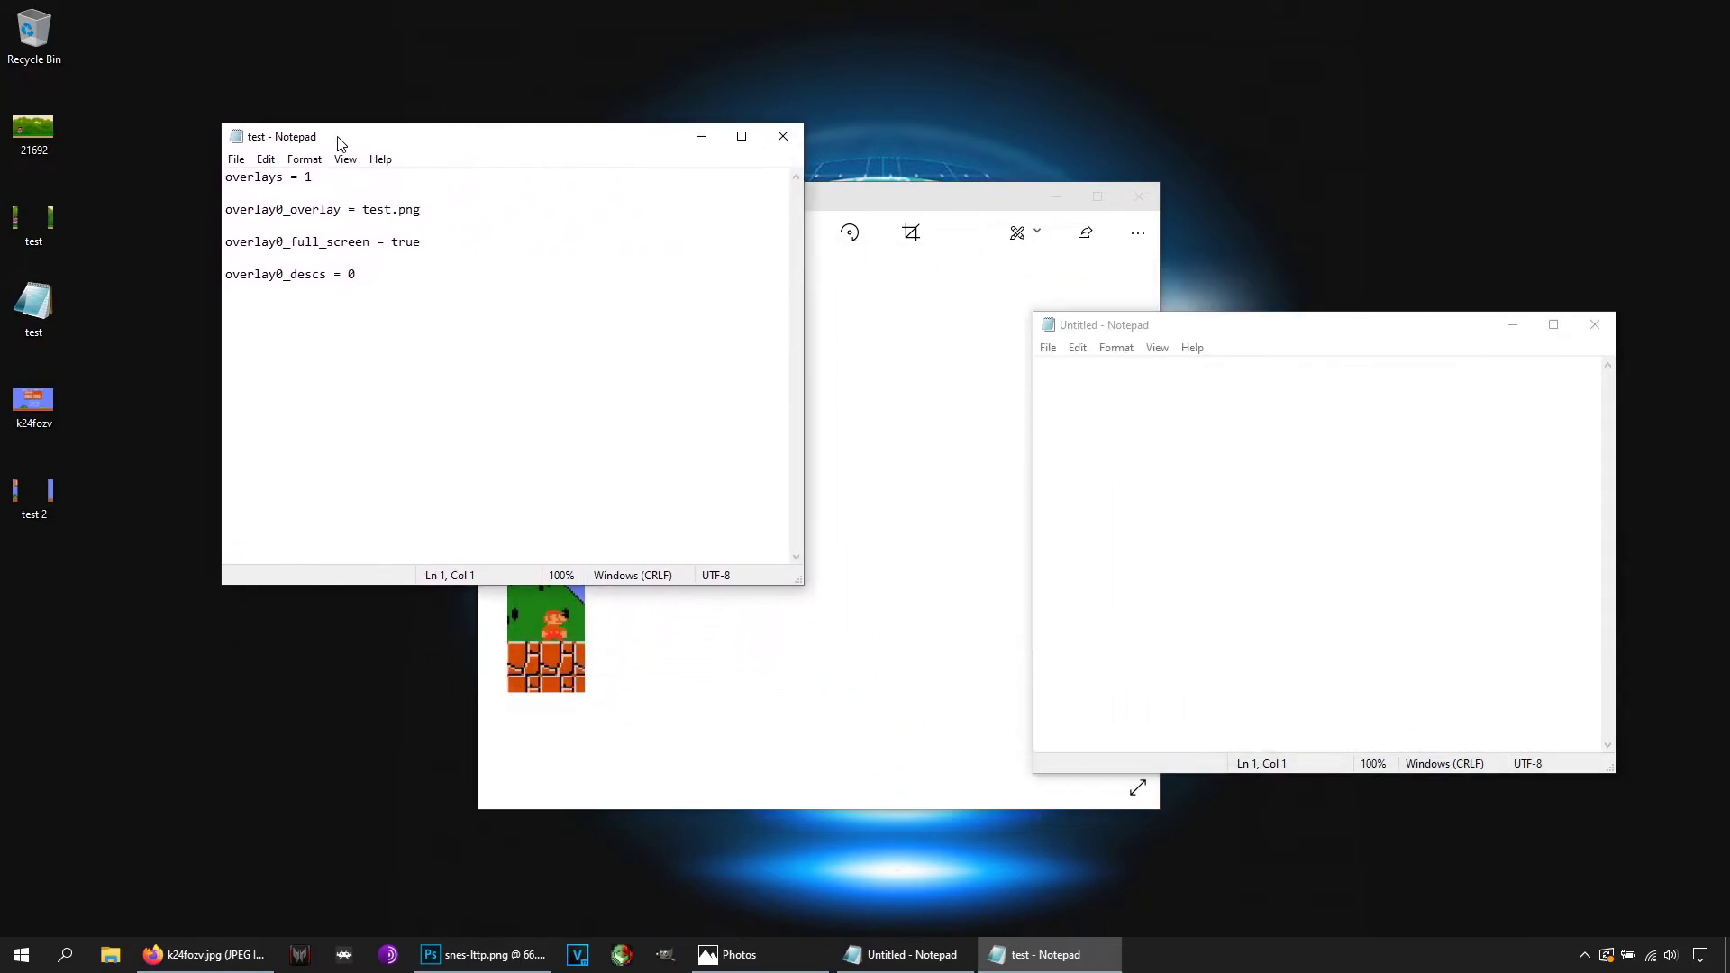
left_click_drag(337, 269, 177, 141)
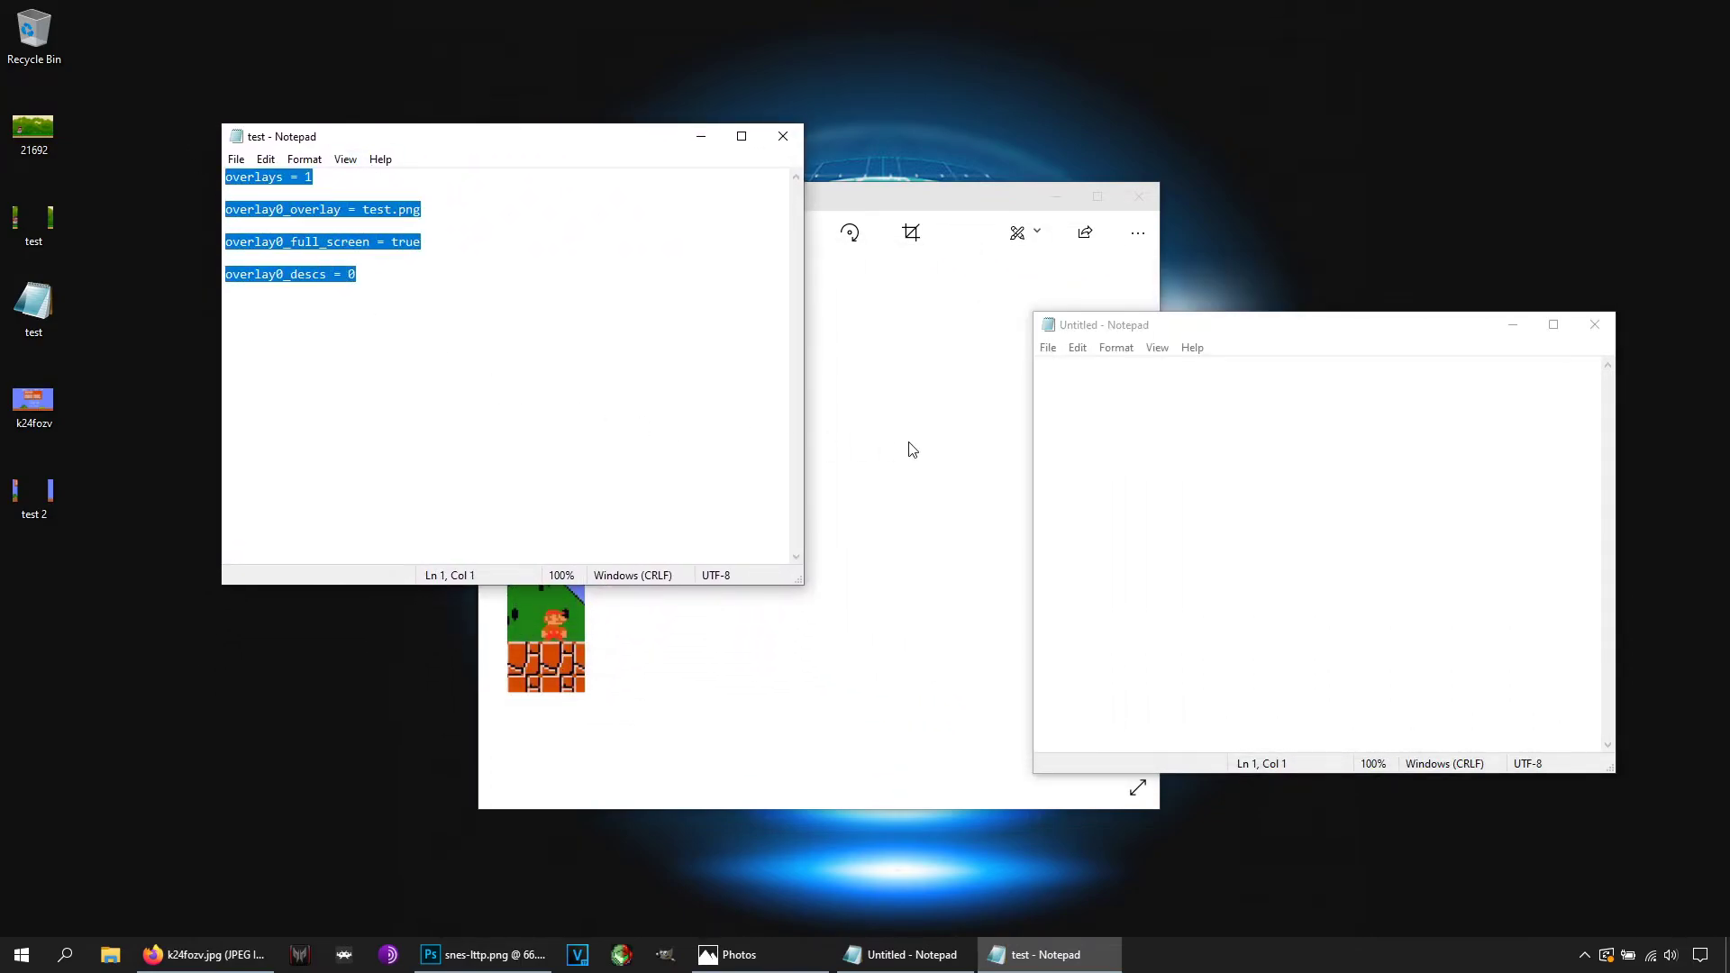
left_click(1070, 382)
type("overlays = 1  overlay0_overlay = test.png  overlay0_full_screen = true  overlay0_descs = 0")
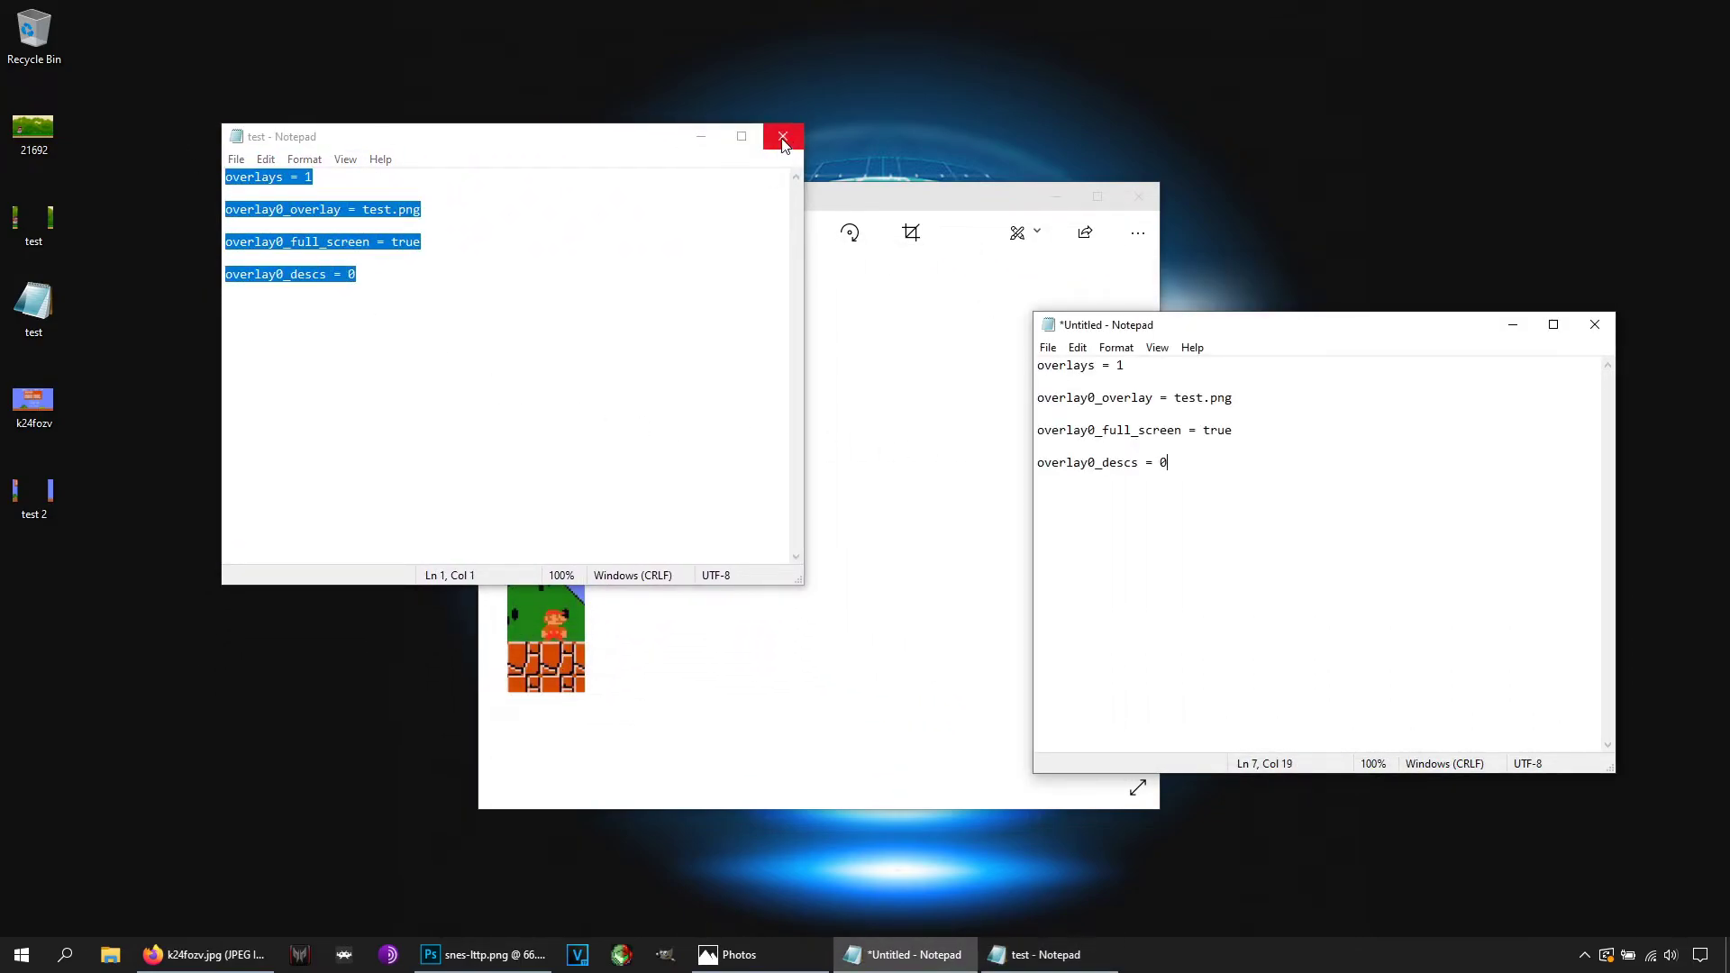
left_click(782, 138)
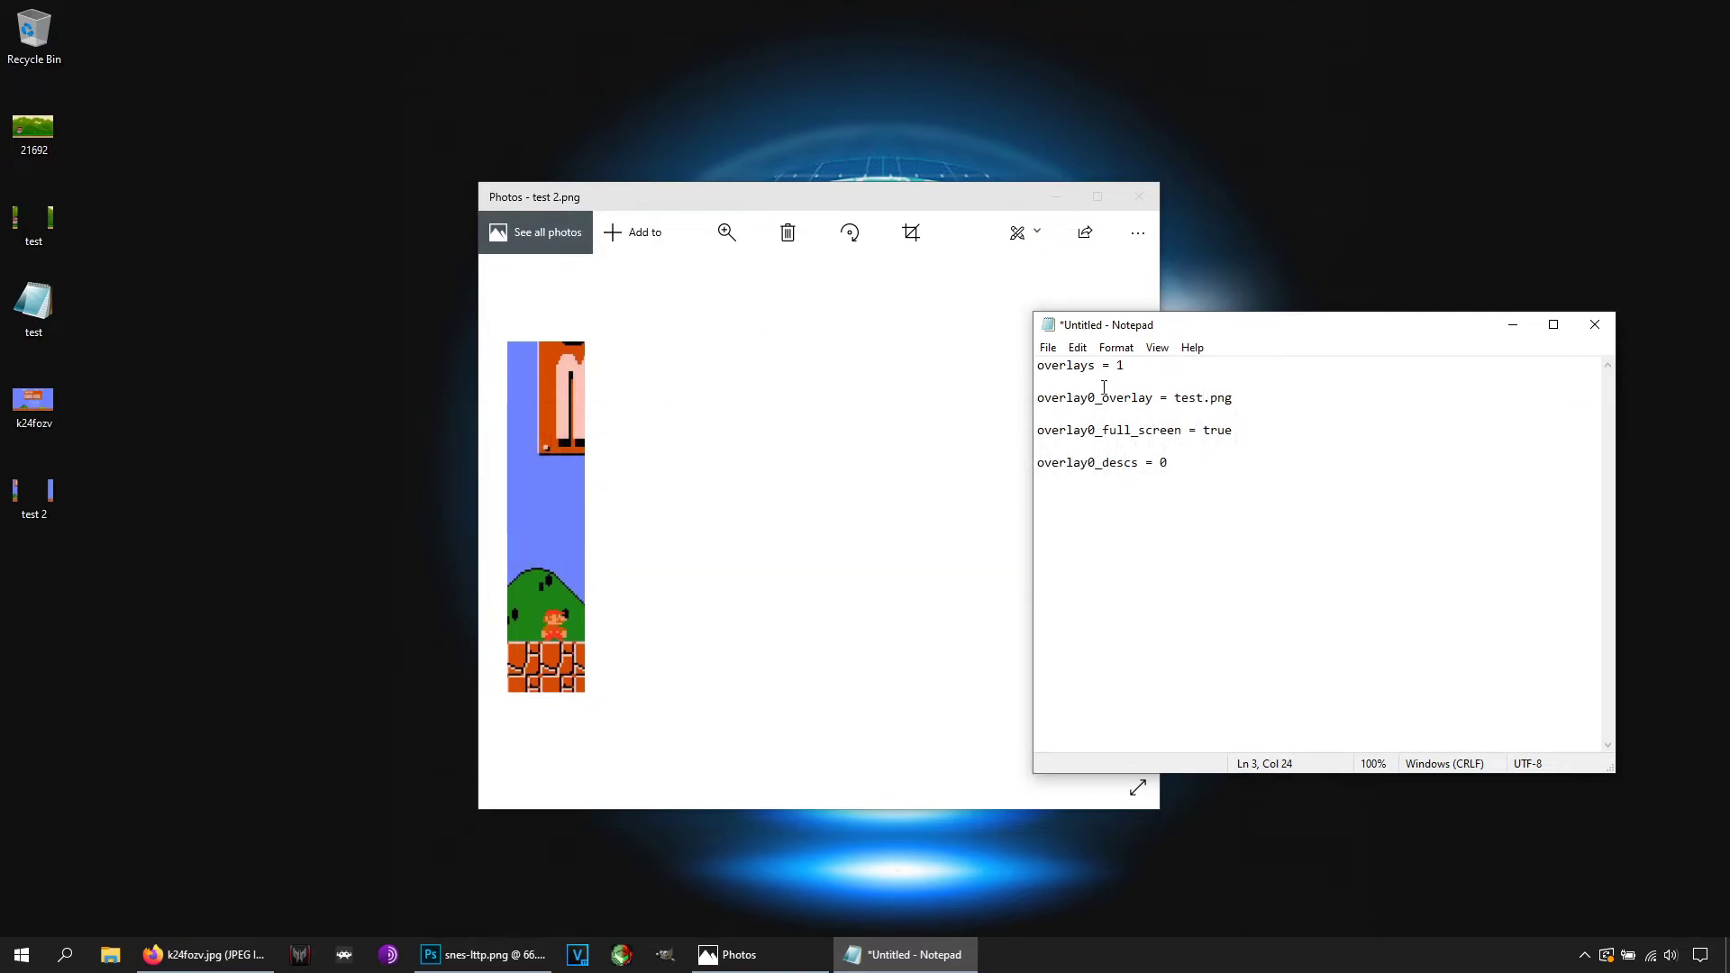
- Change the overlay image name to test 2.png and save the config as test 2
right_click(1192, 394)
left_click(1191, 409)
left_click(1049, 347)
left_click(1116, 451)
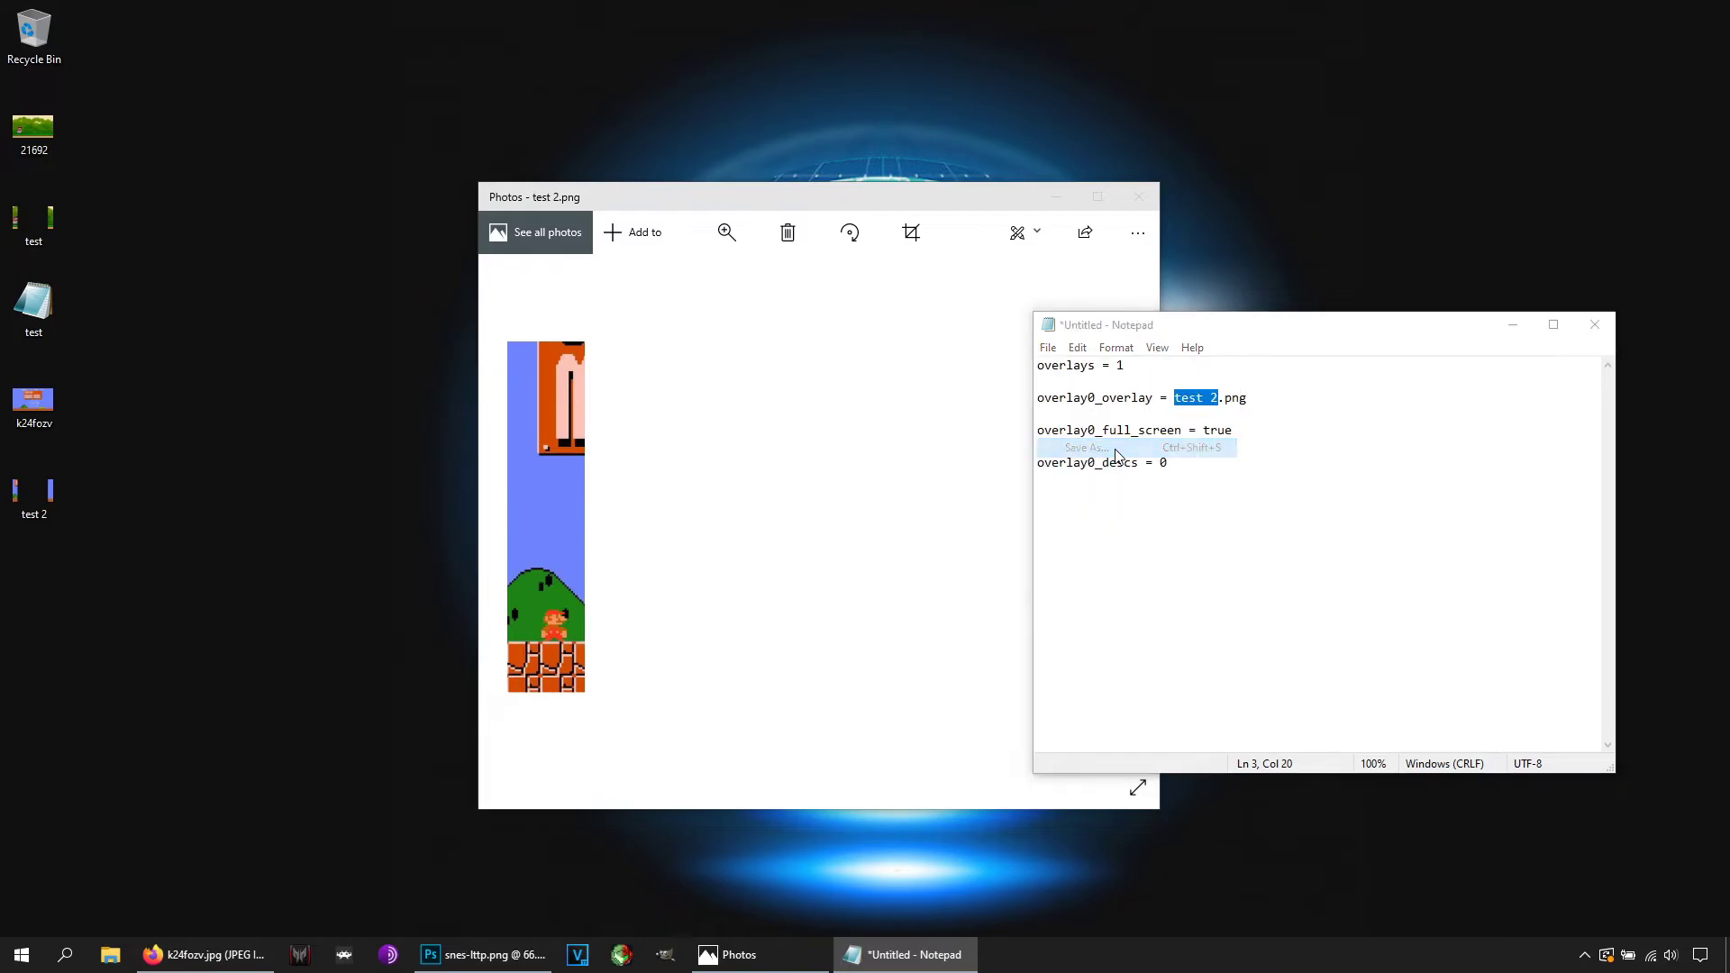
left_click(944, 677)
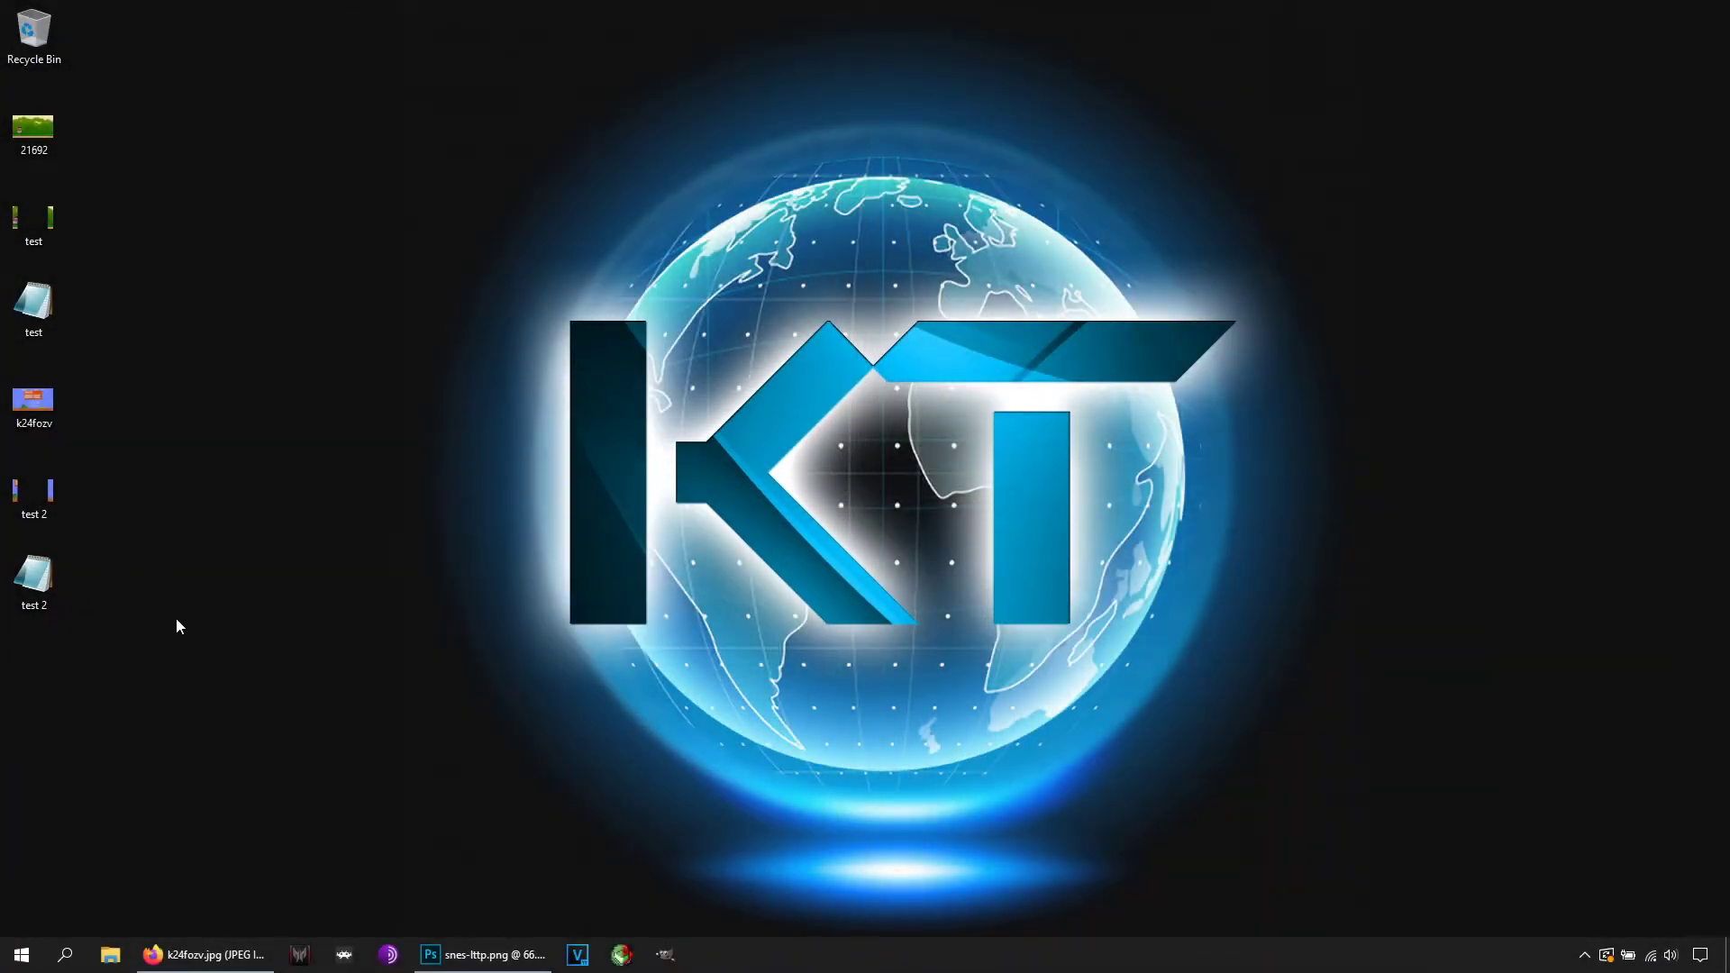
- Run ActRaiser 2 from the SNES playlist on the bsnes-mercury Balanced core, maximized
left_click_drag(162, 615, 54, 503)
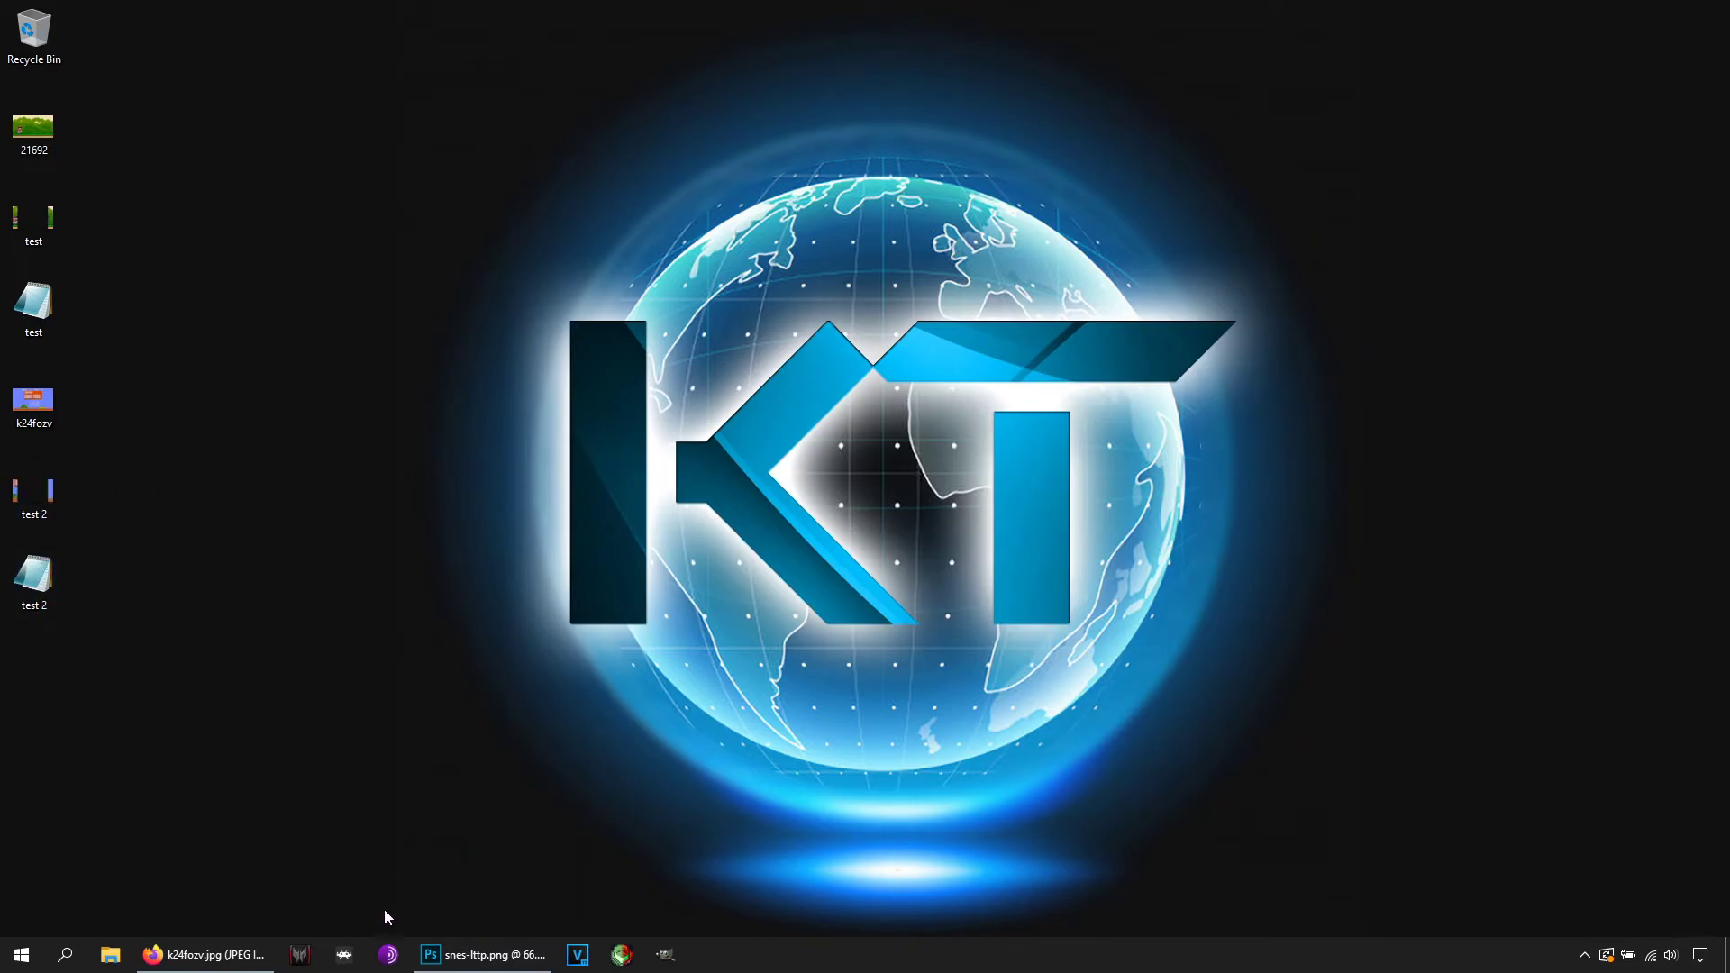
left_click(344, 954)
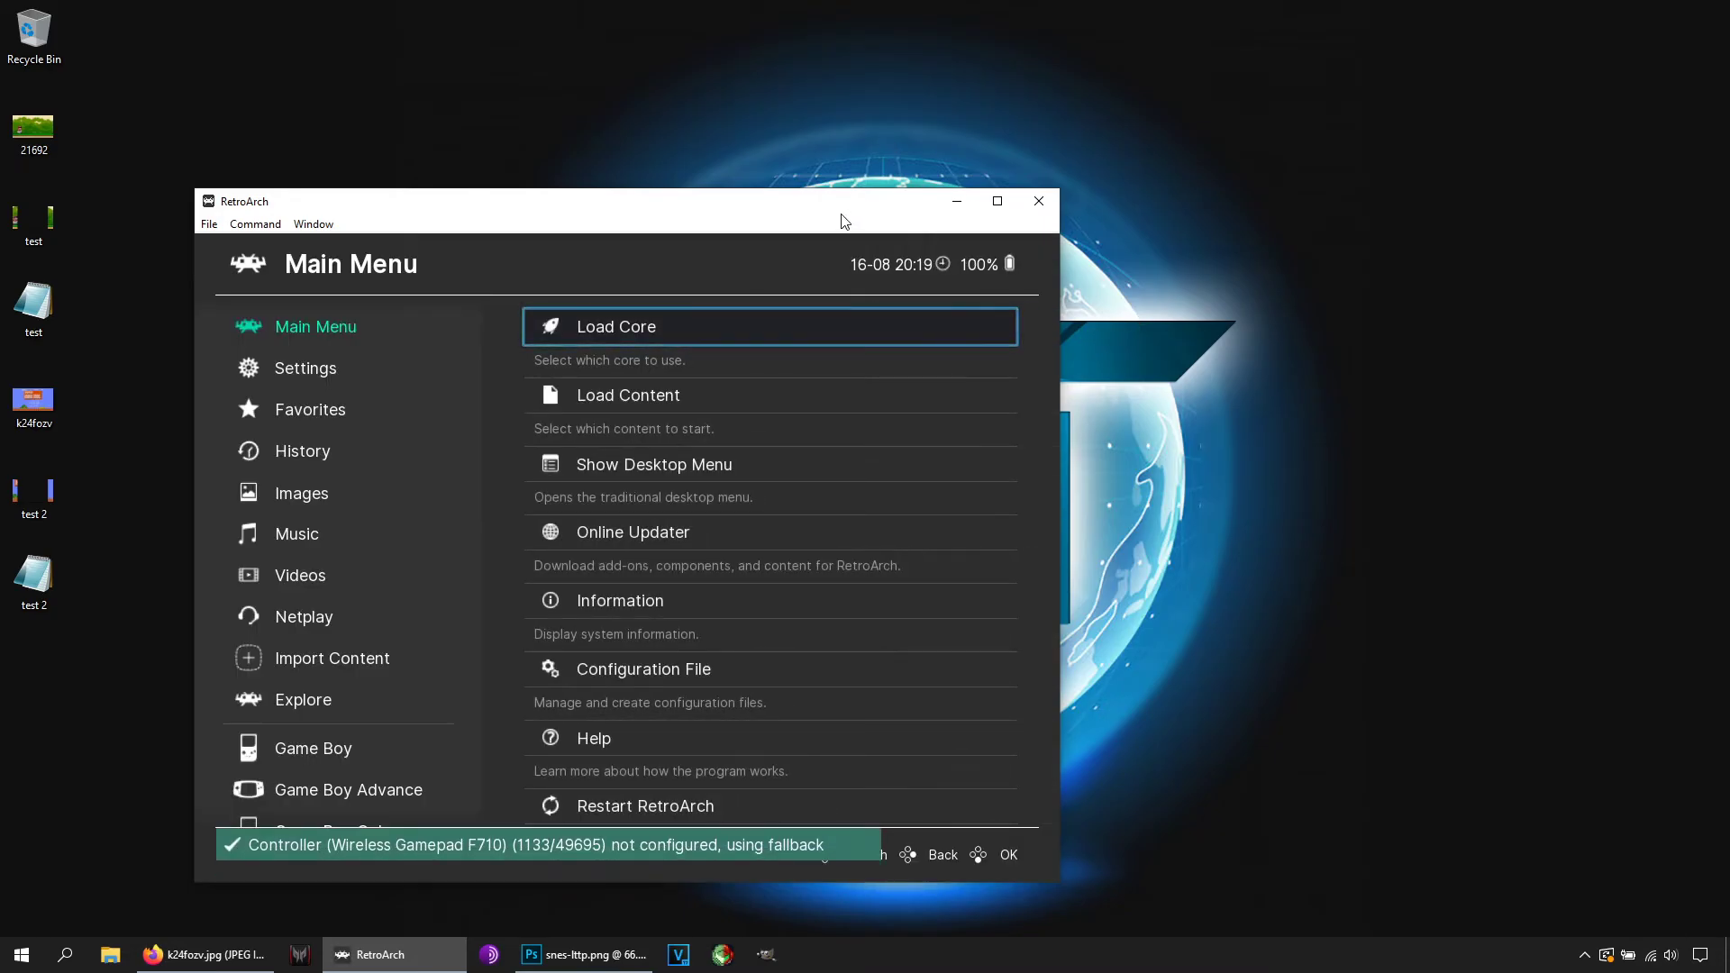
key("Left")
key("Up")
key("Right")
key("Down")
key("Return")
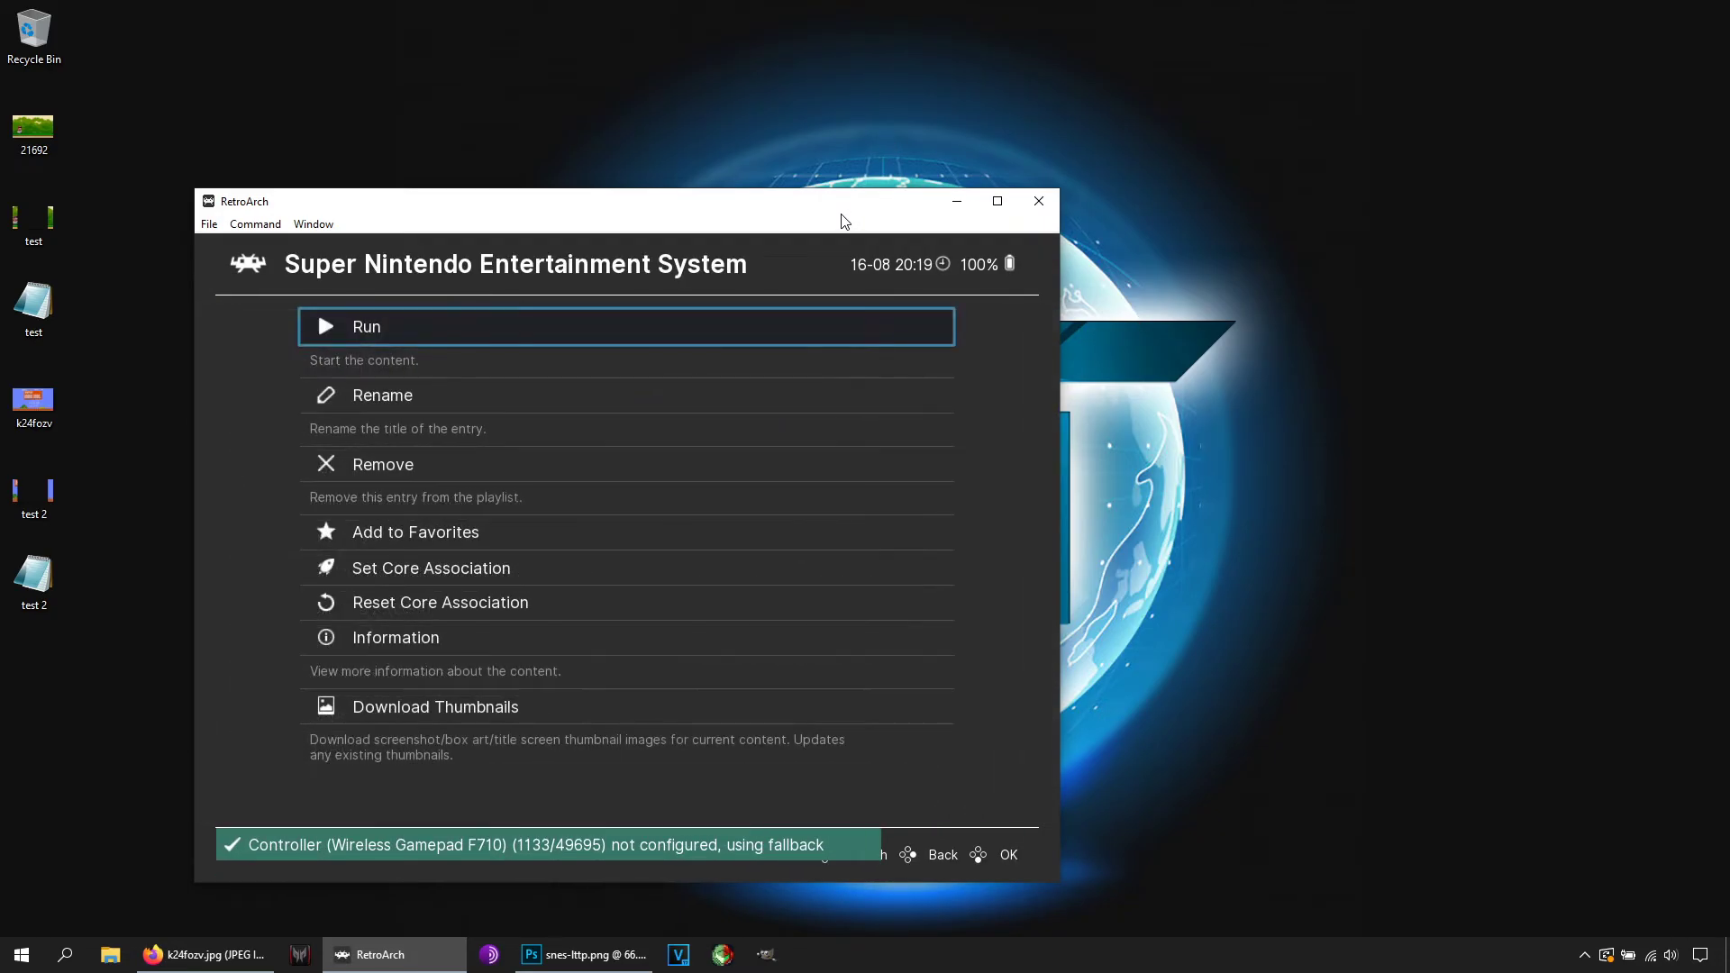
key("Return")
key("Down")
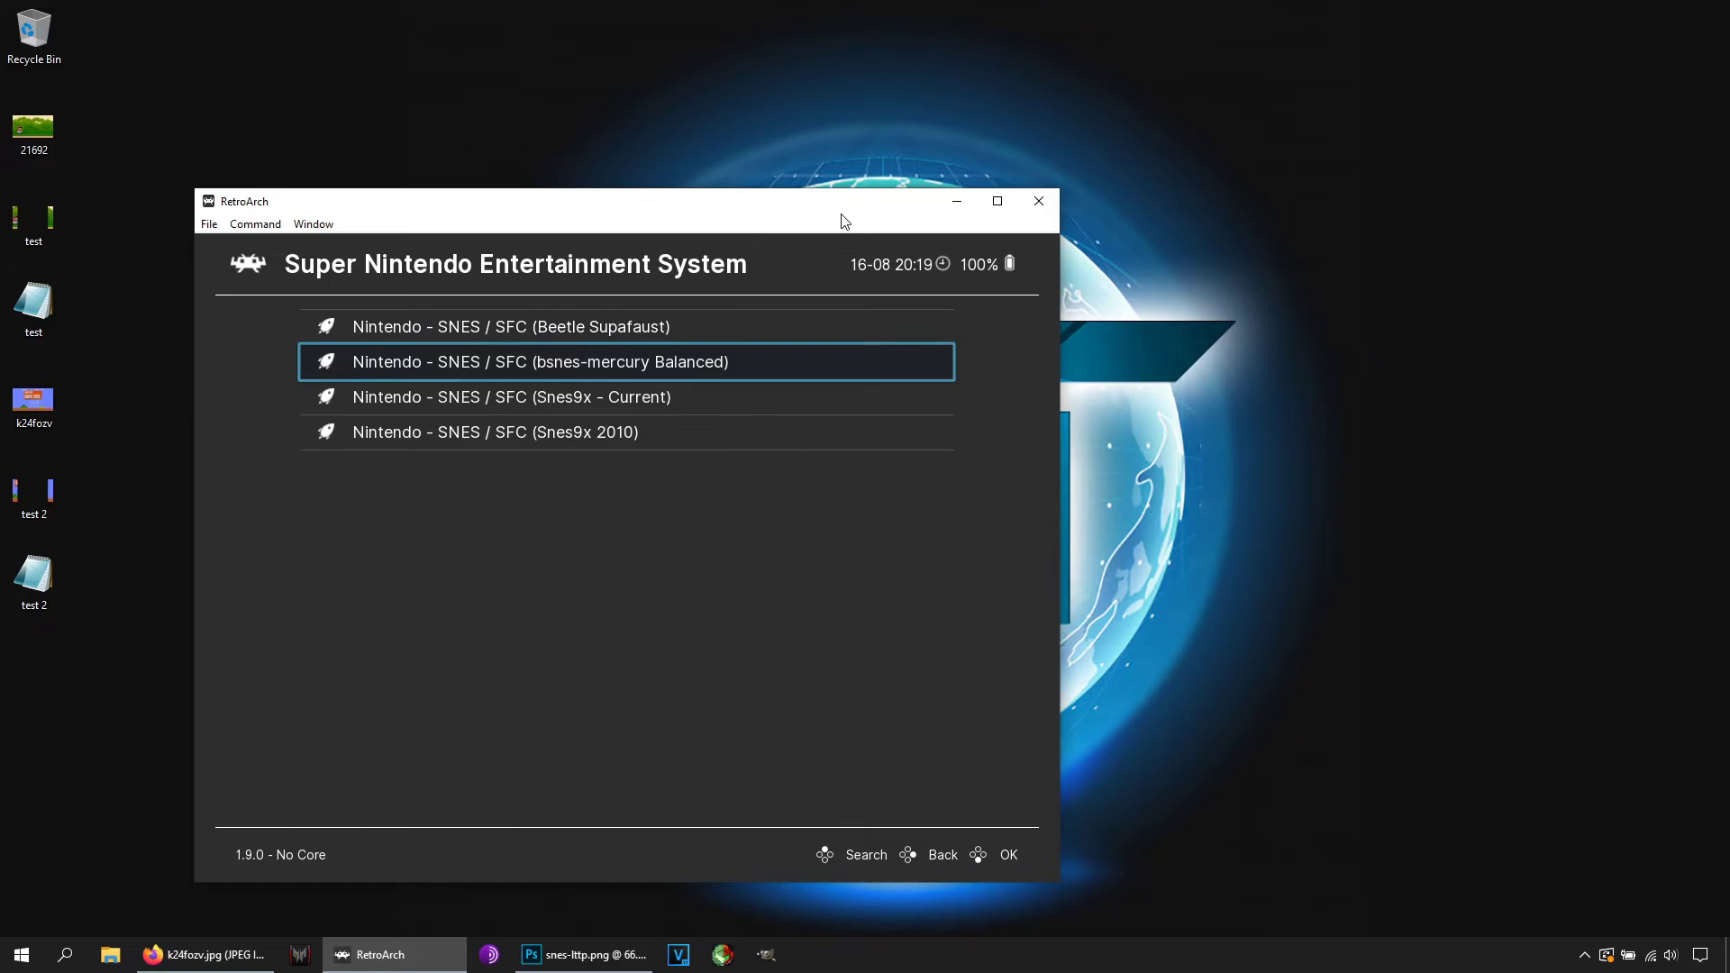
key("Return")
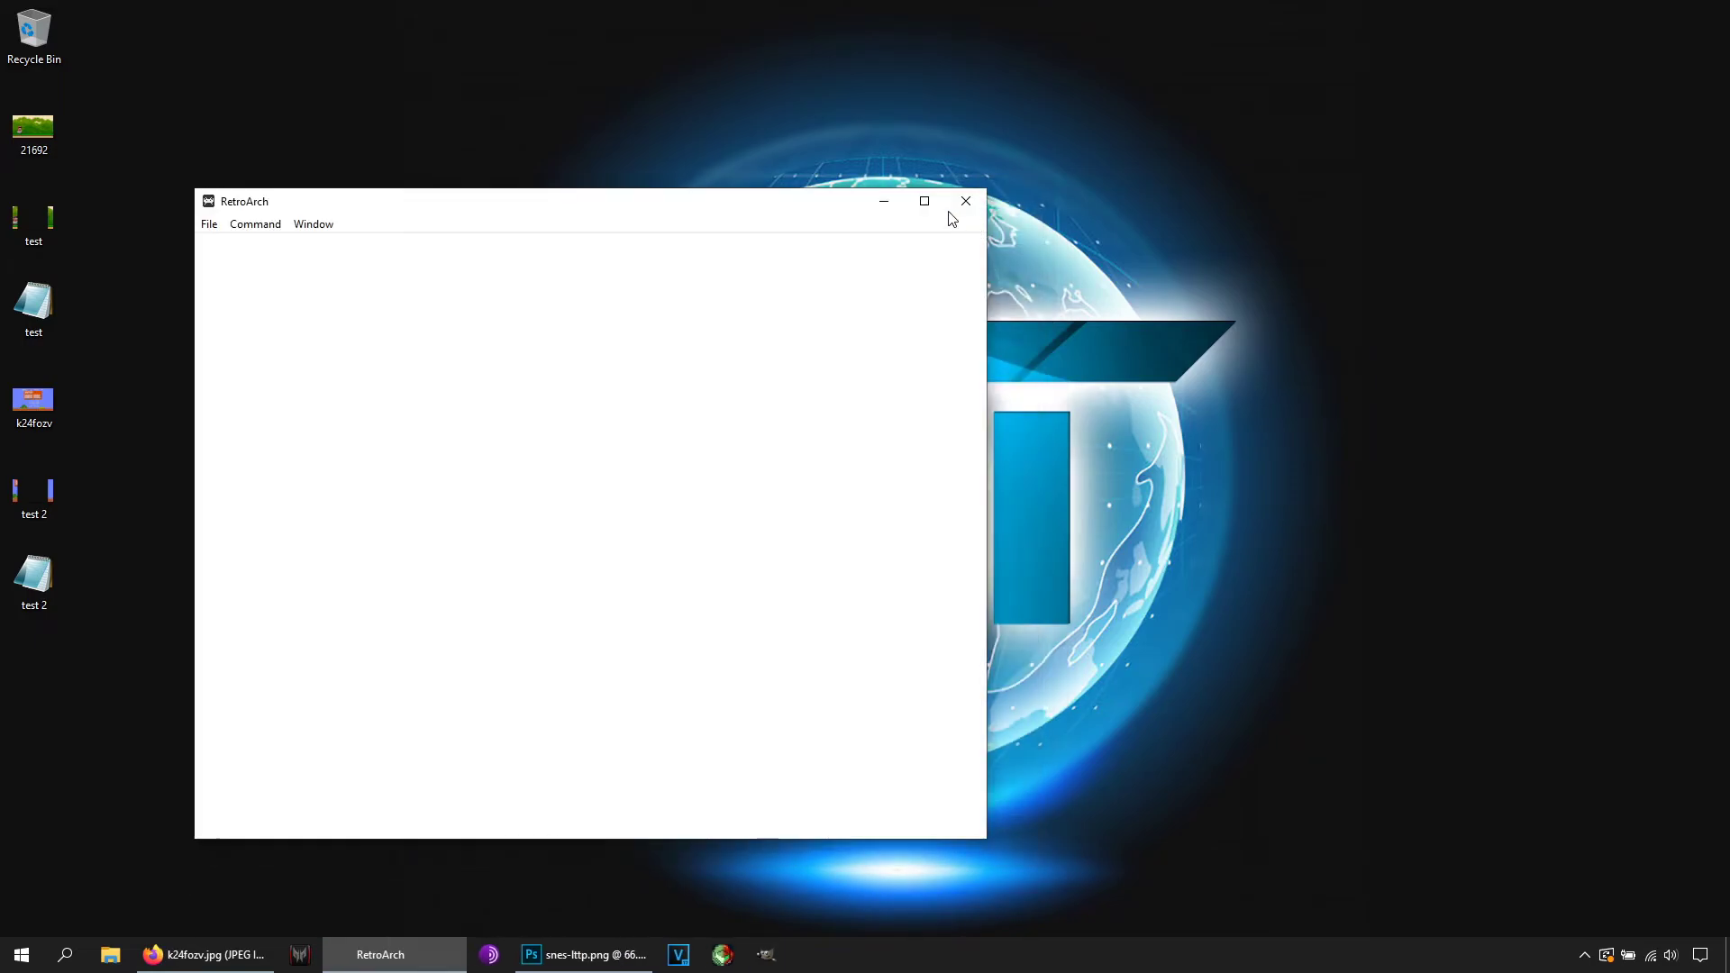
left_click(925, 200)
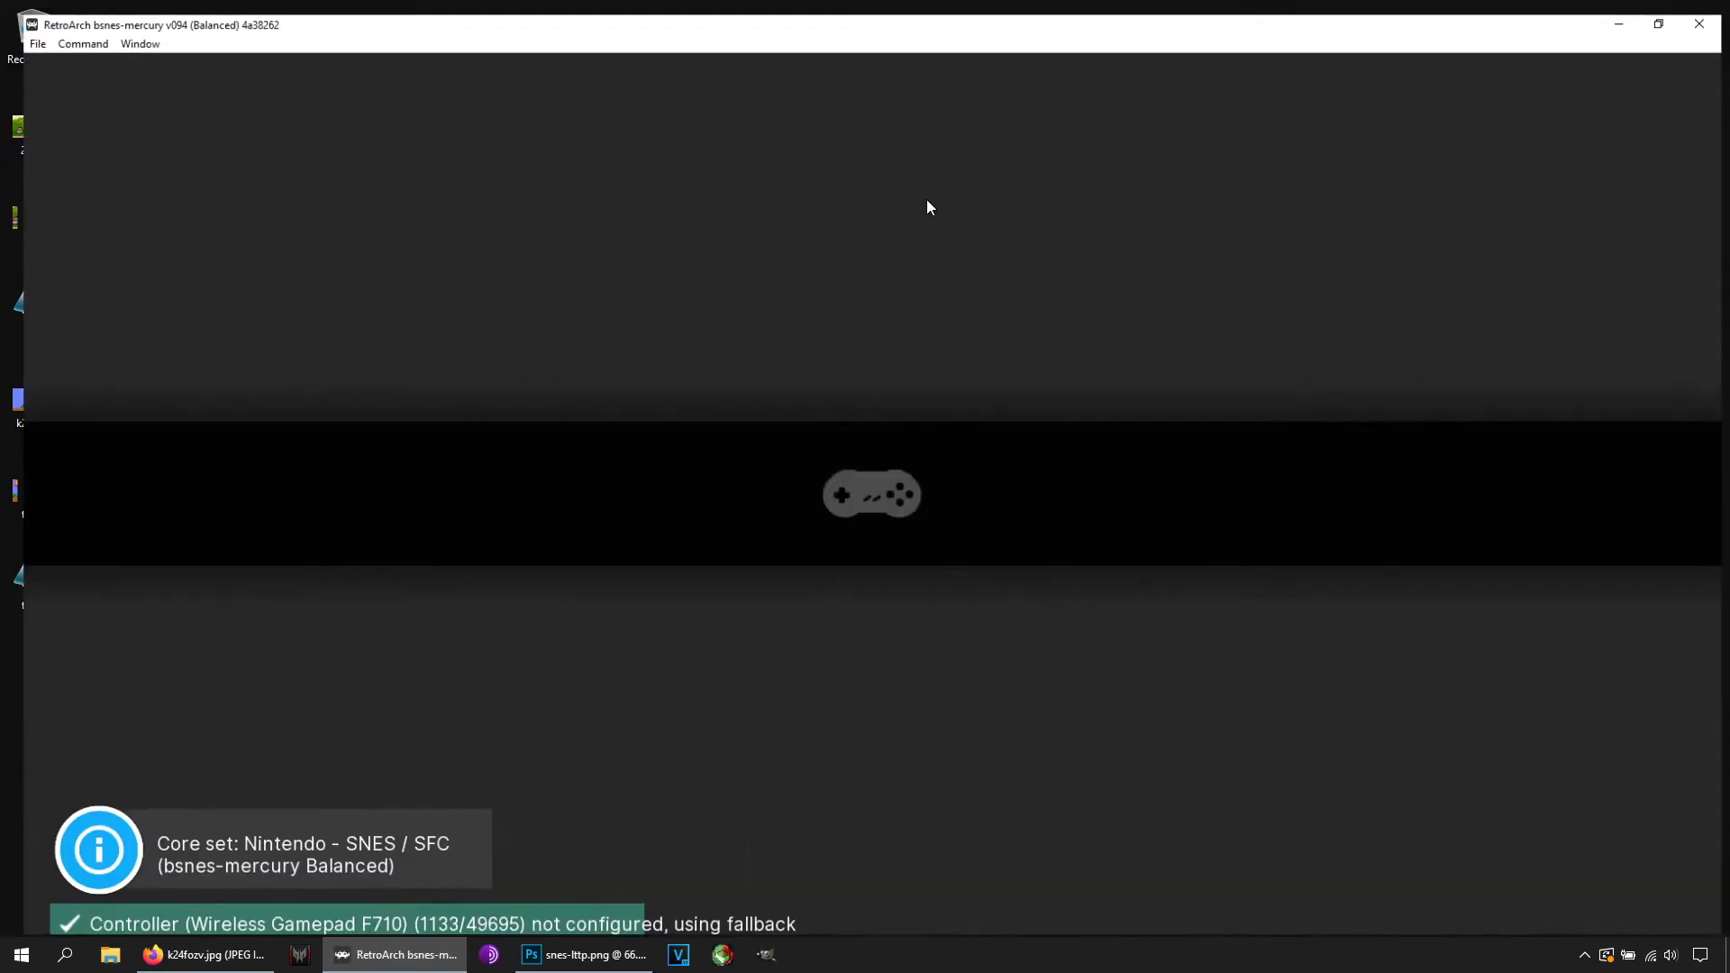
- Choose the borders/test 2.cfg overlay preset in the Quick Menu's On-Screen Overlay settings
key("F1")
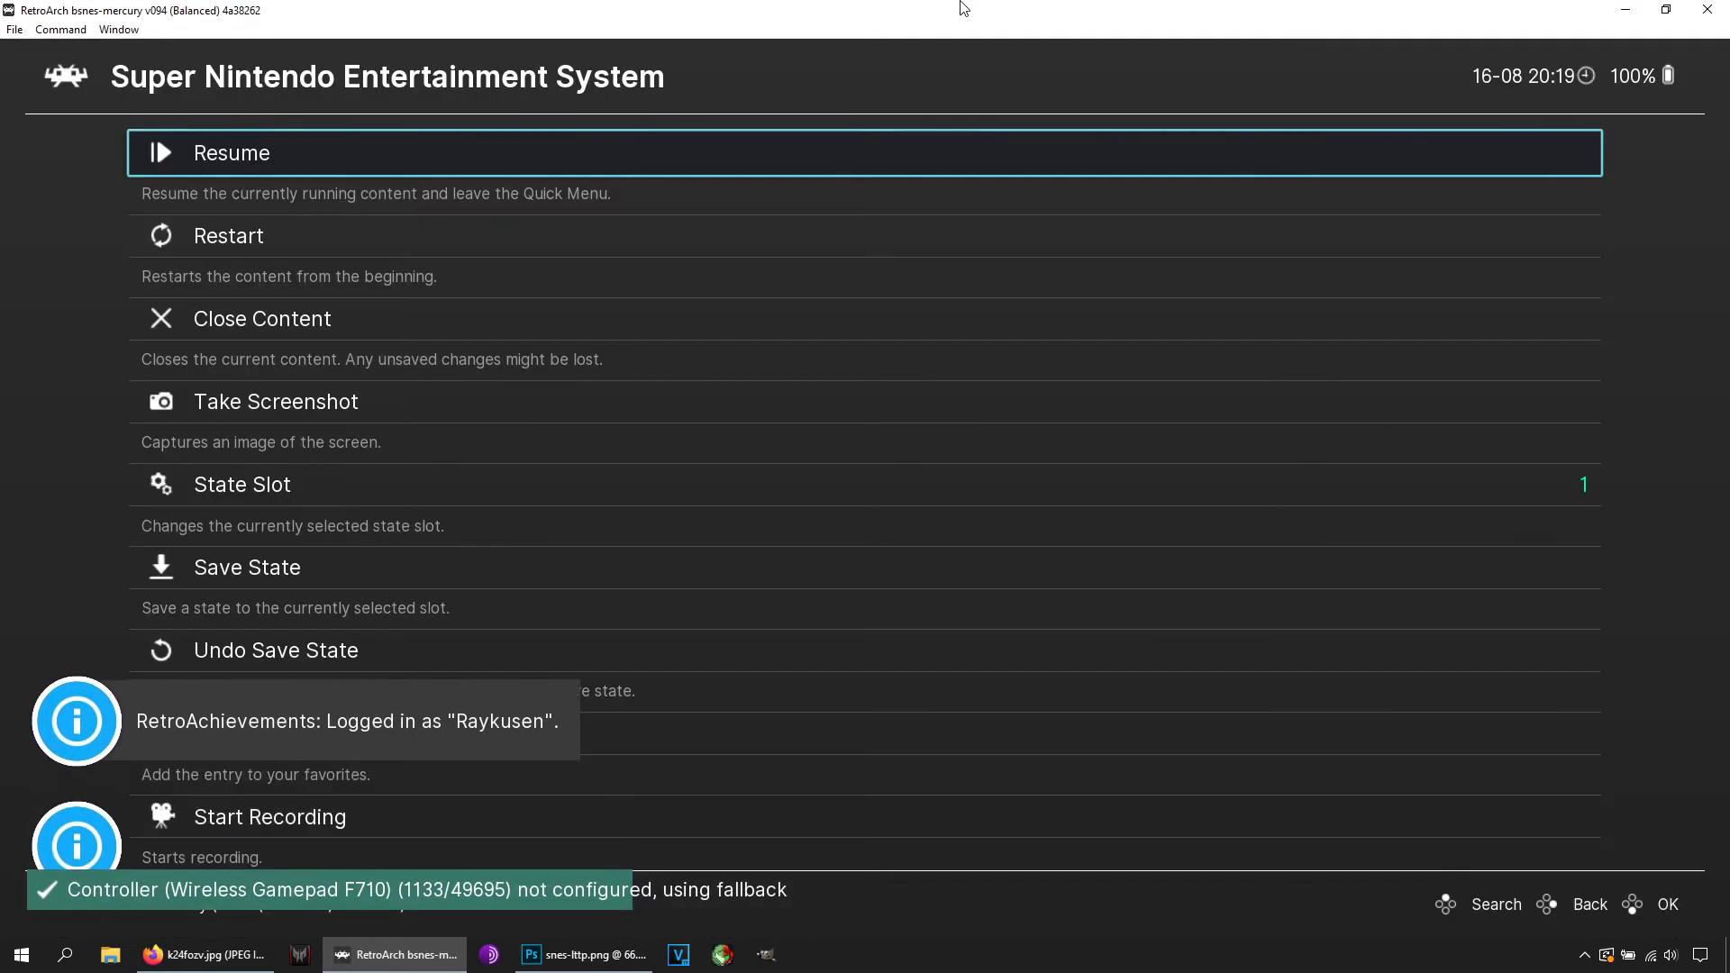
key("Down")
key("Down")
key("Down")
key("Down")
key("Down")
key("Down")
key("Down")
key("Down")
key("Down")
key("Down")
key("Down")
key("Return")
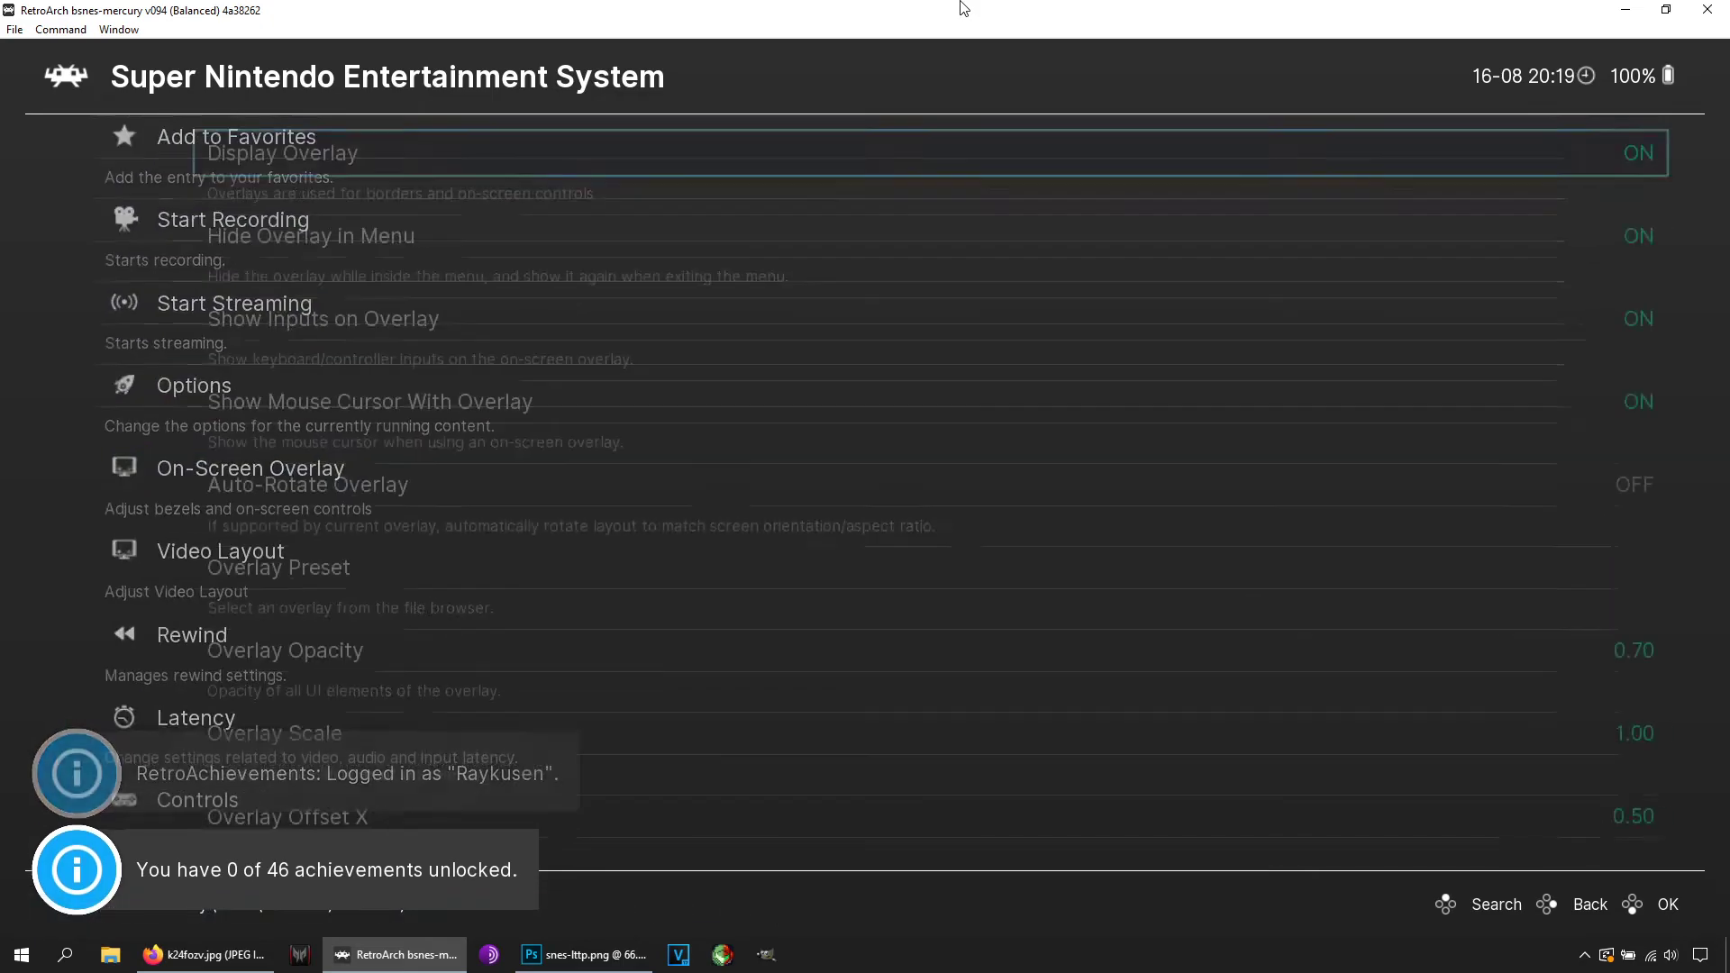
key("Down")
key("Down")
key("Down")
key("Down")
key("Down")
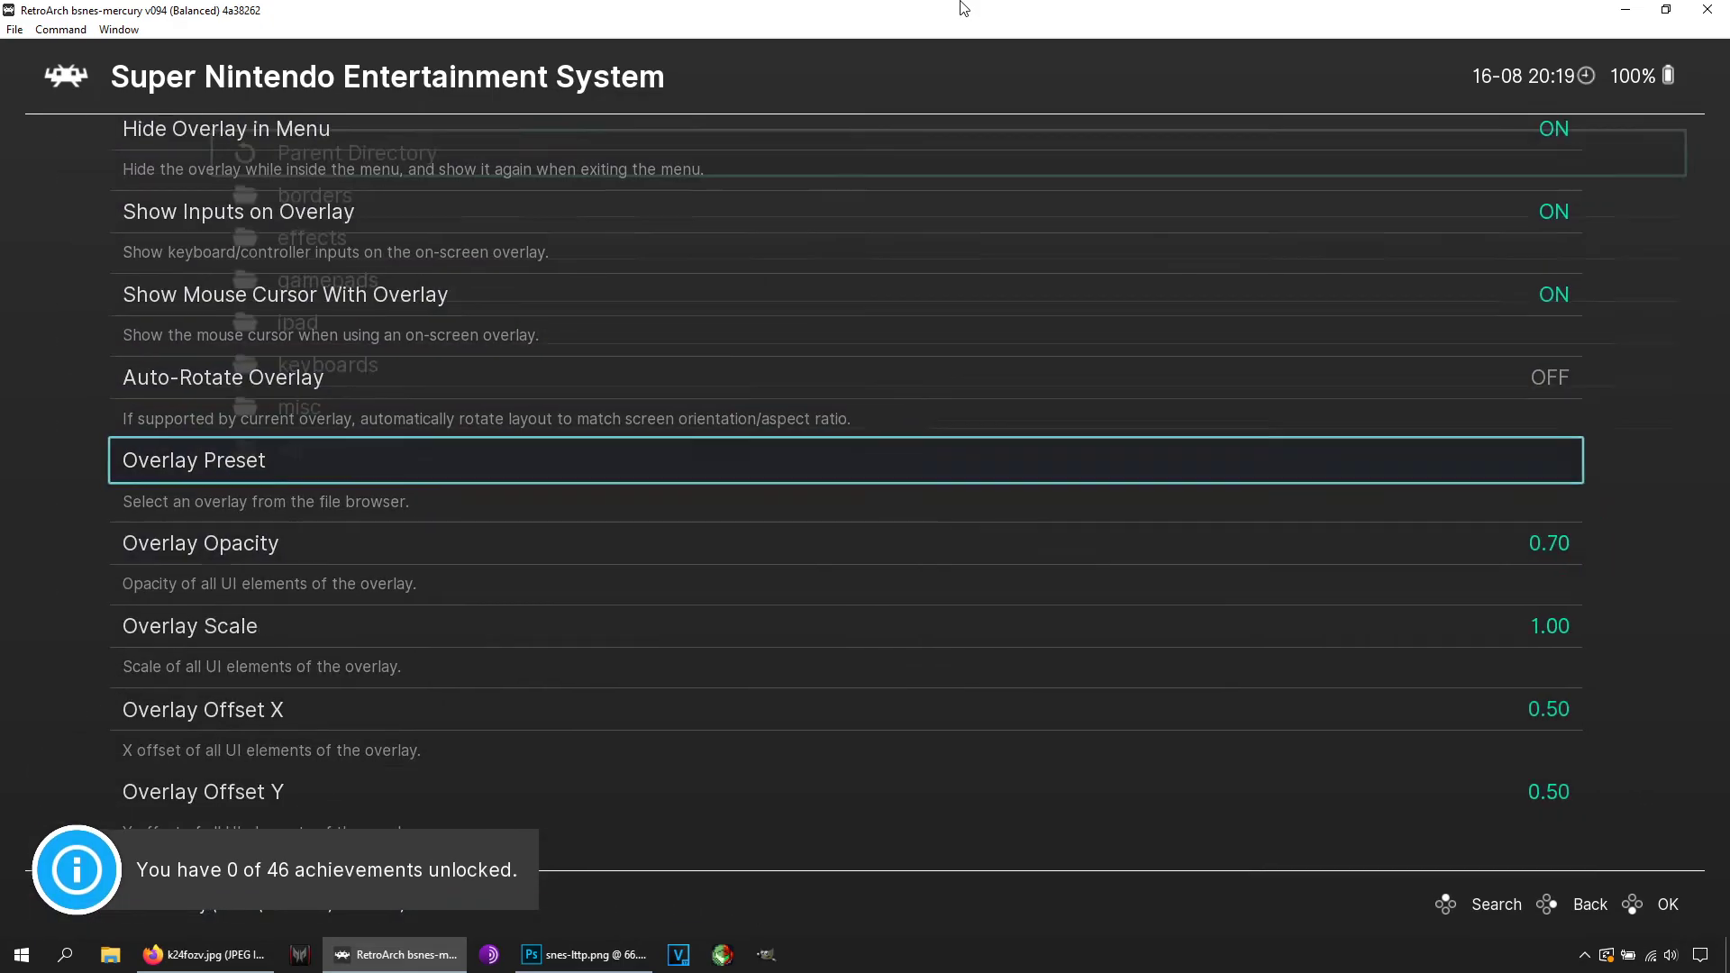
key("Return")
key("Down")
key("Return")
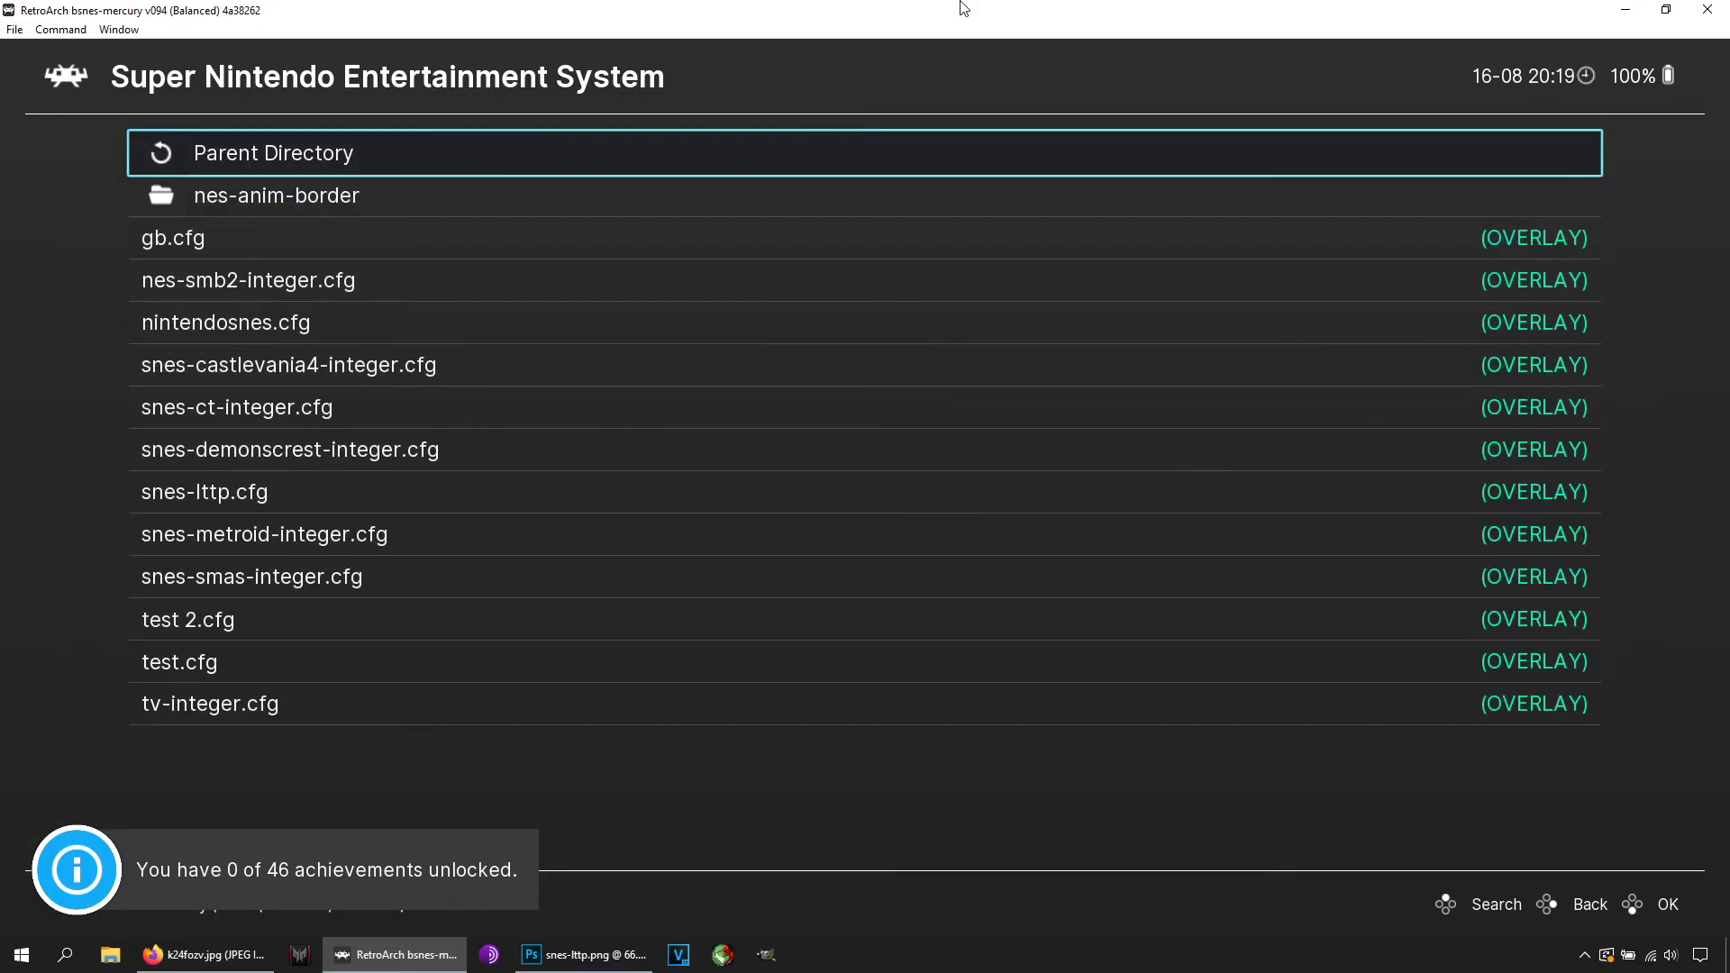
key("Up")
key("Up")
key("Up")
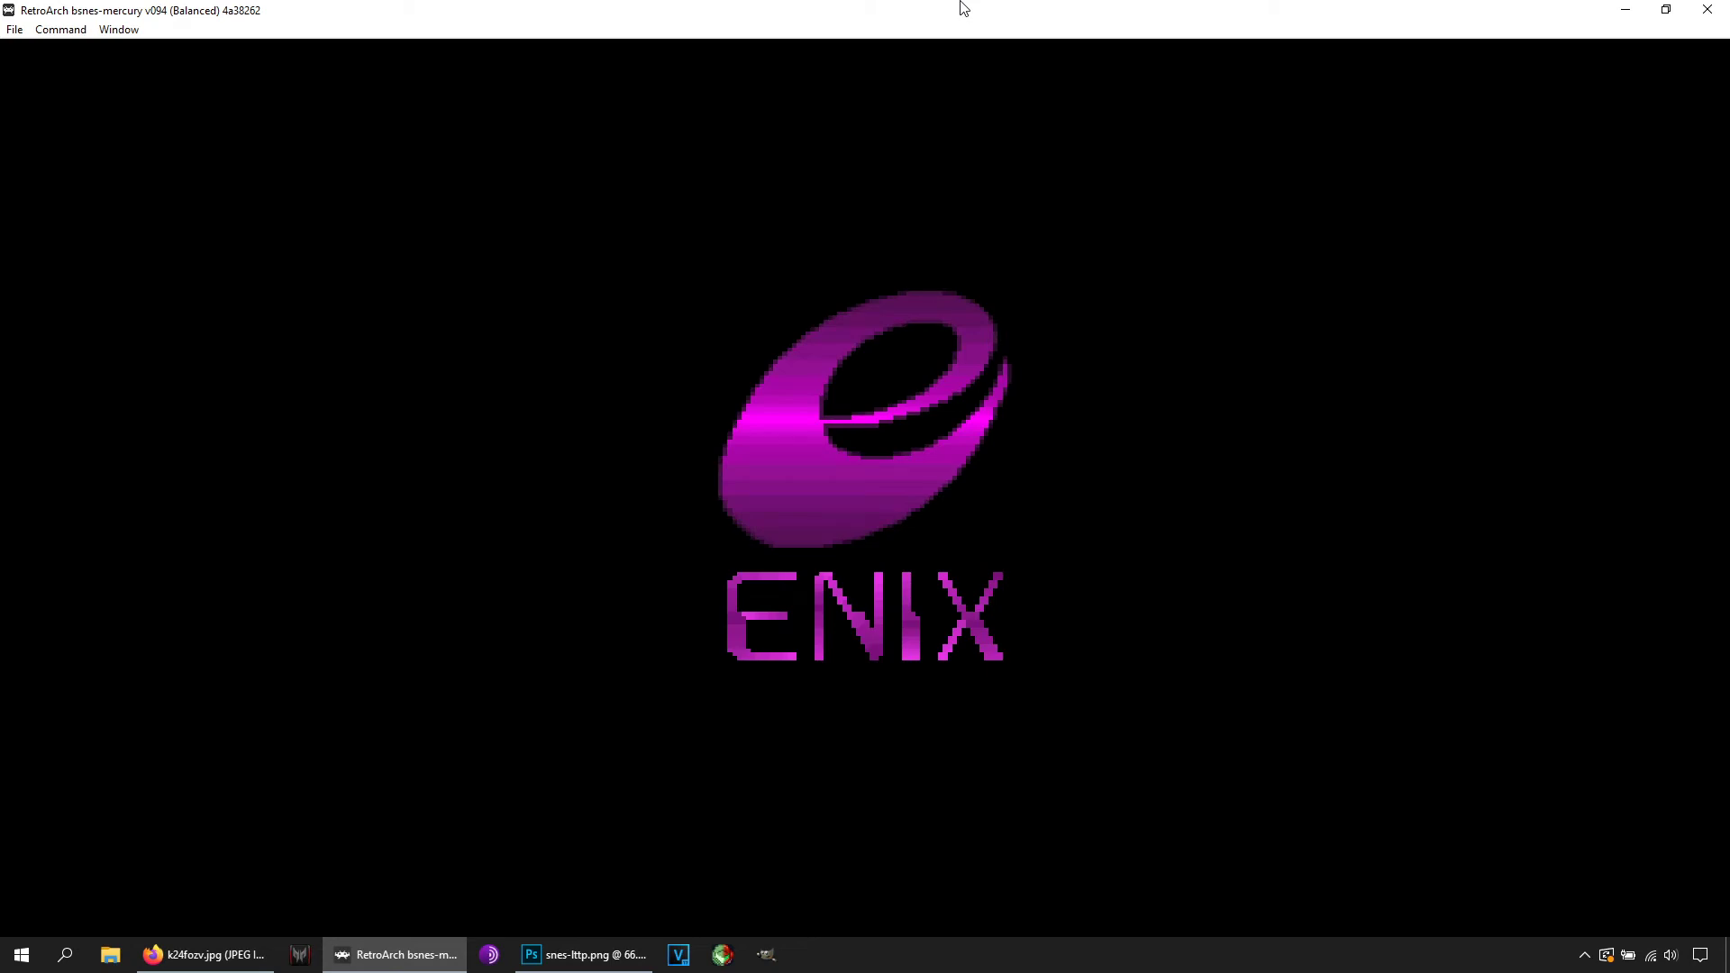
key("F1")
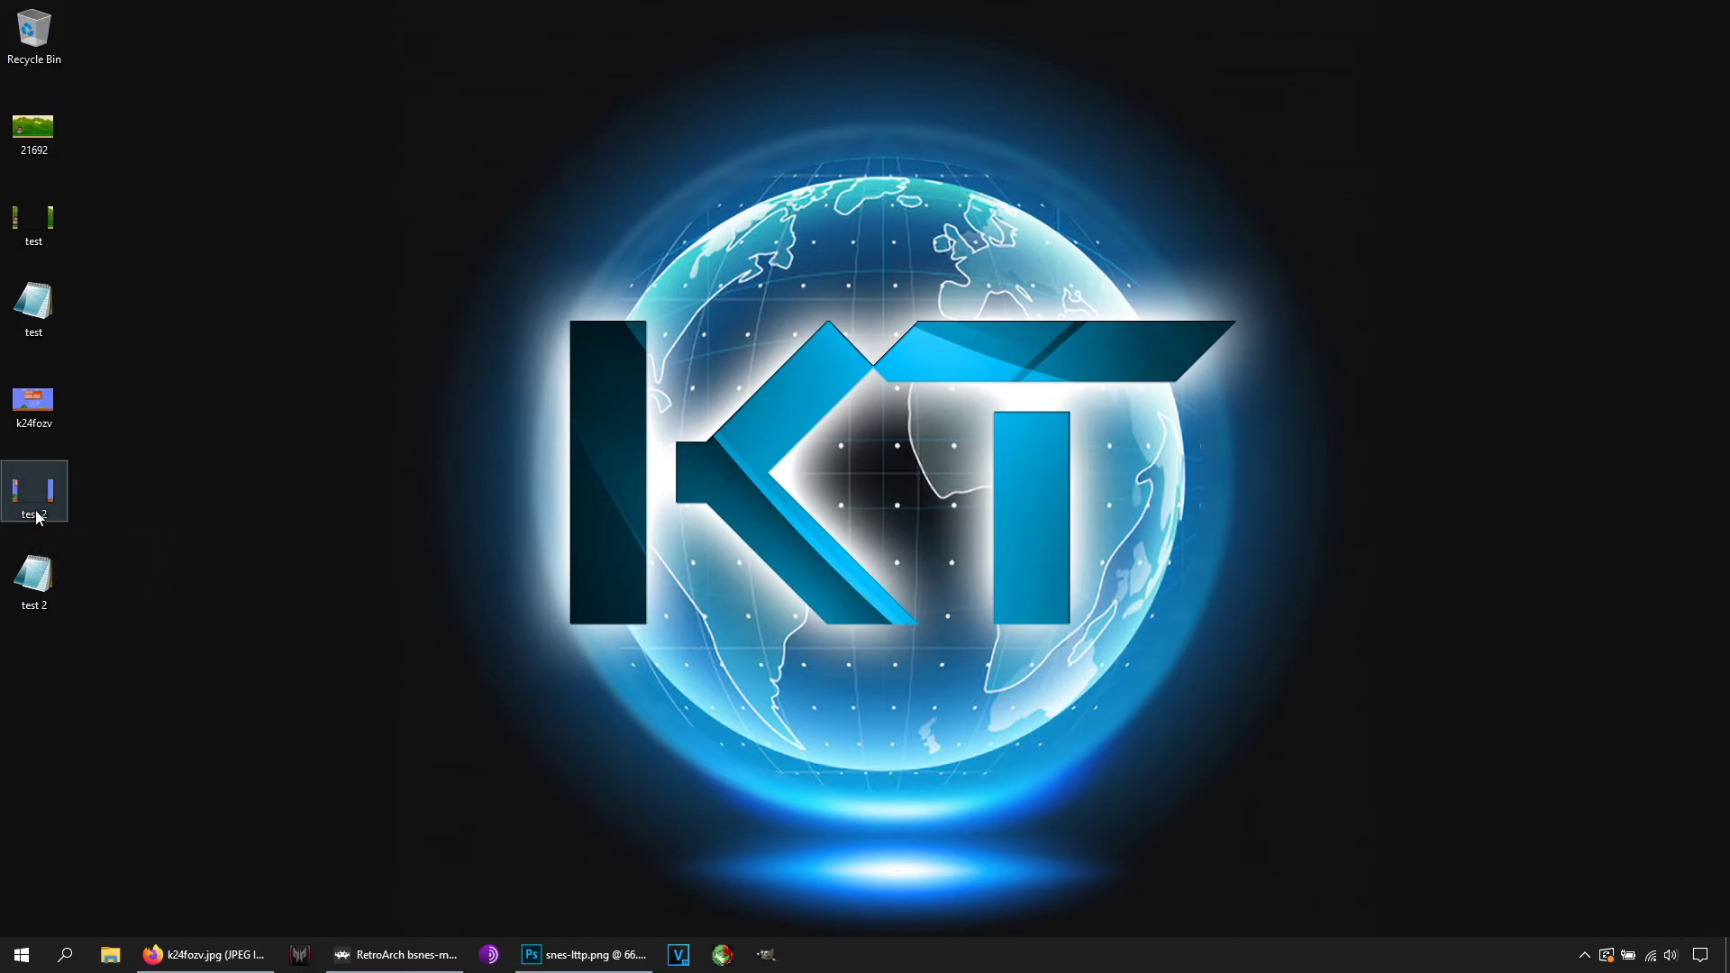
- Rename the desktop image and config files to test2, removing the space
key("Right")
key("Left")
key("BackSpace")
key("Tab")
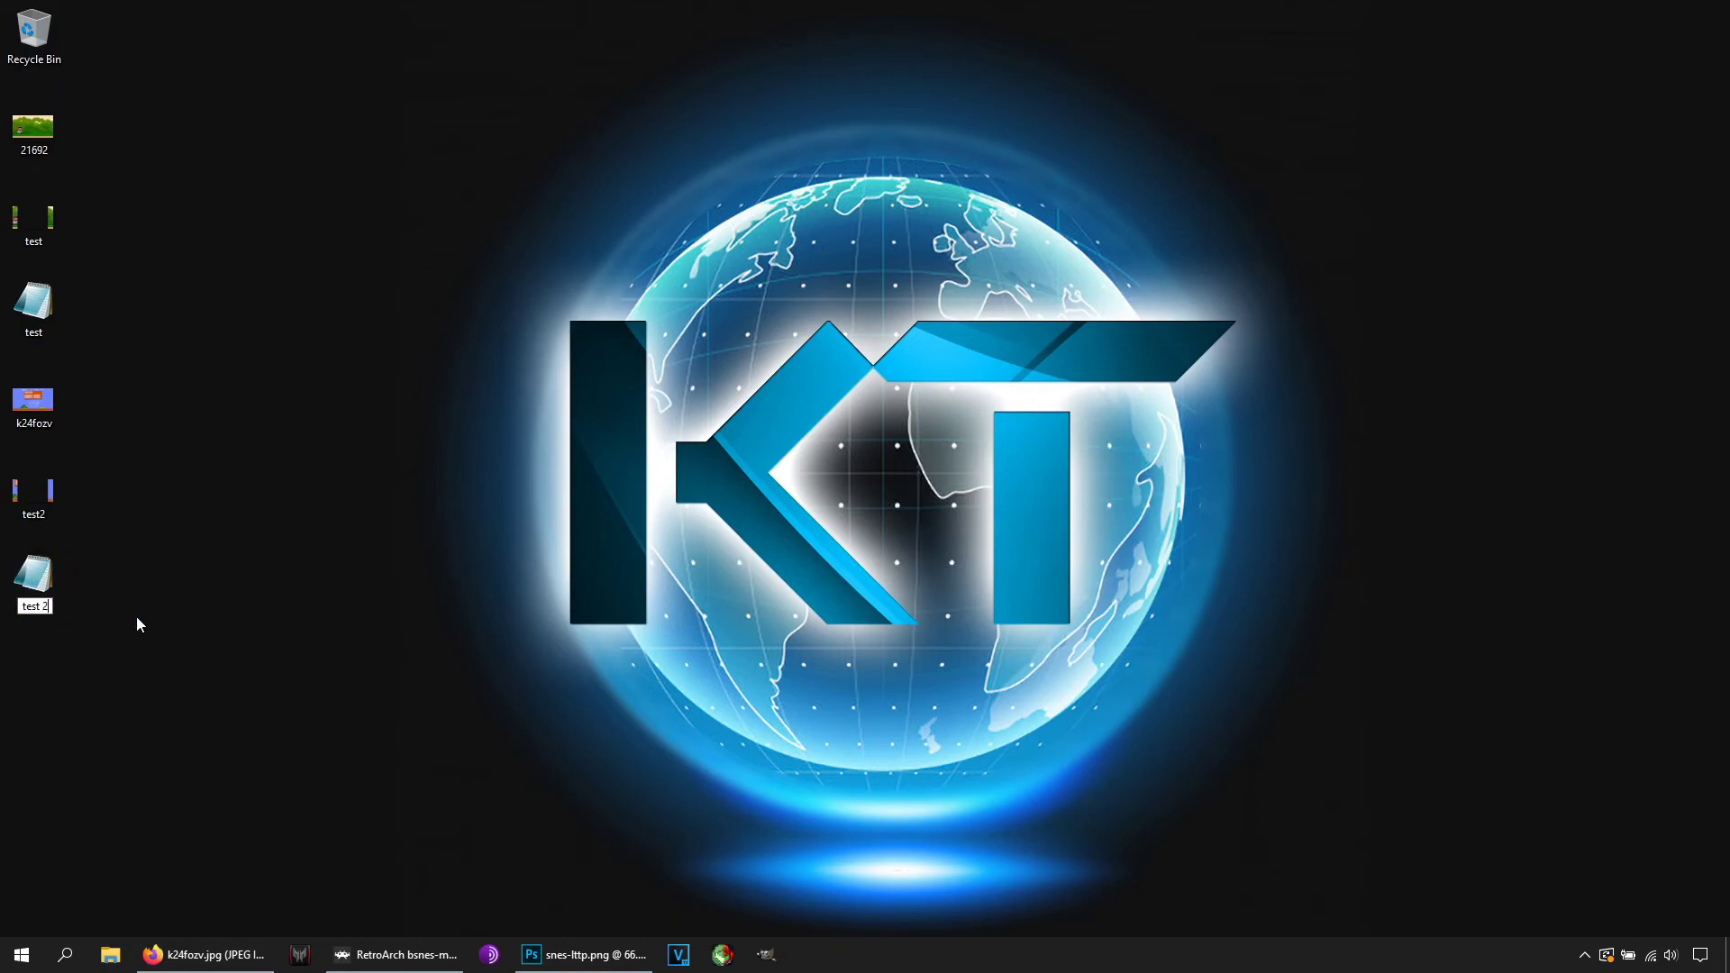
key("Right")
- Edit the config so overlay0_overlay reads test2.png, then save and close Notepad
key("Left")
key("BackSpace")
key("Return")
key("Return")
left_click(402, 209)
key("BackSpace")
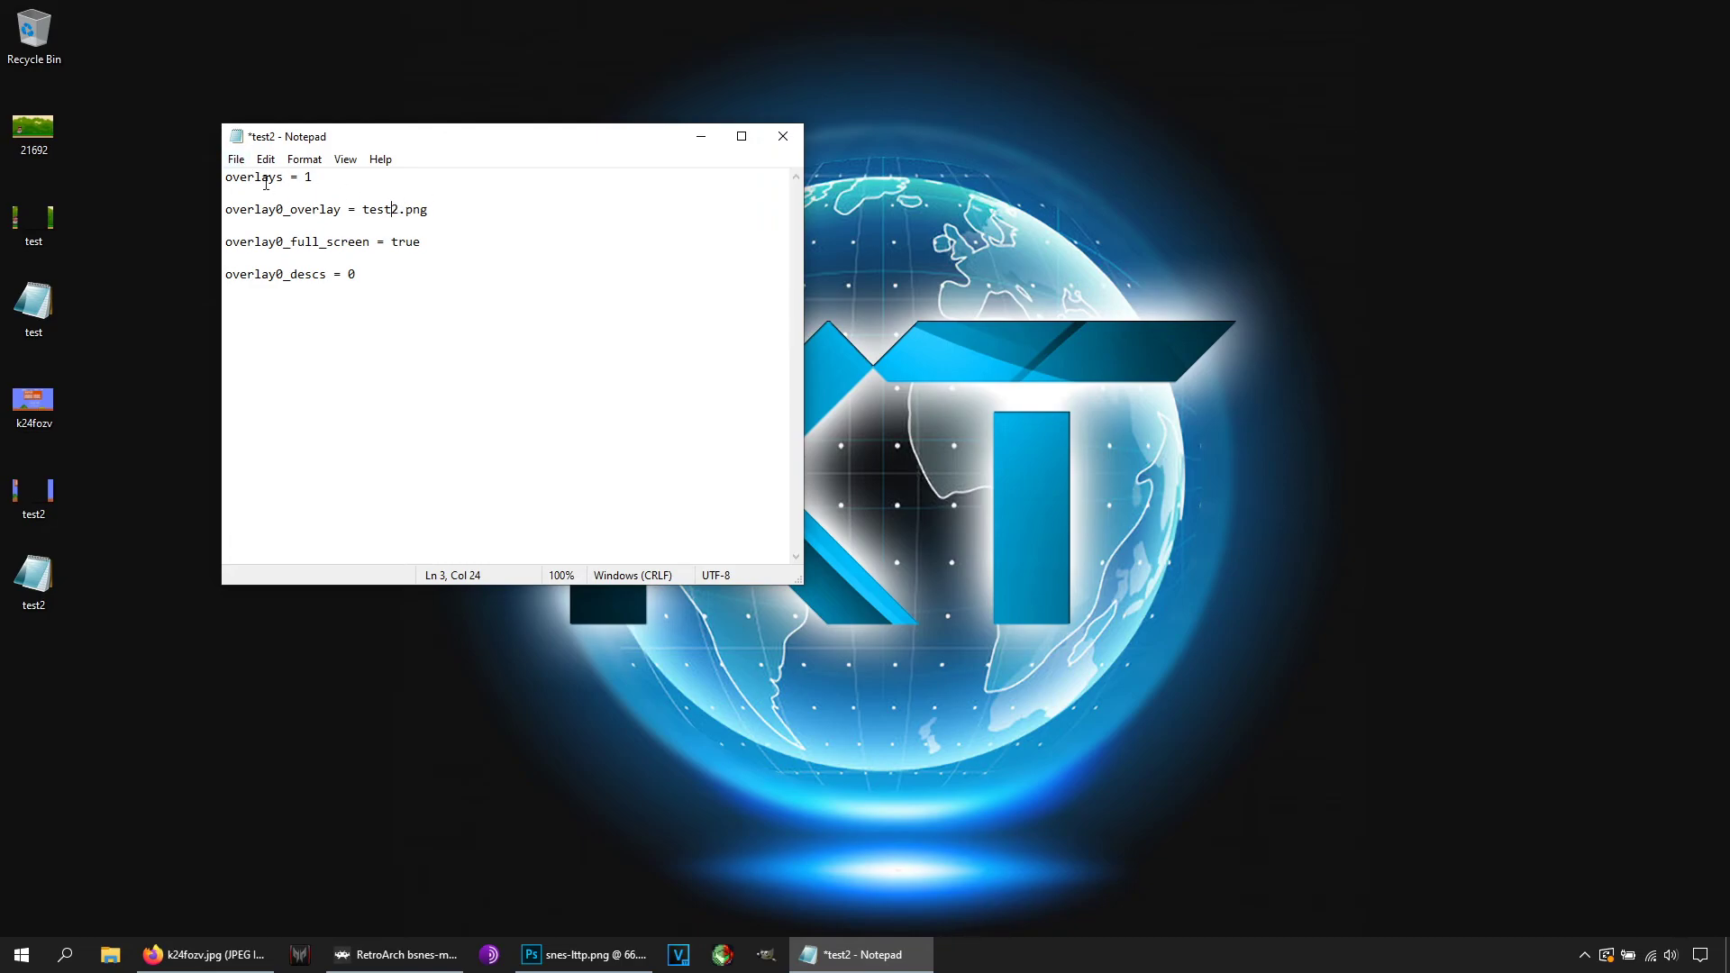
left_click(236, 158)
left_click(262, 238)
left_click(782, 136)
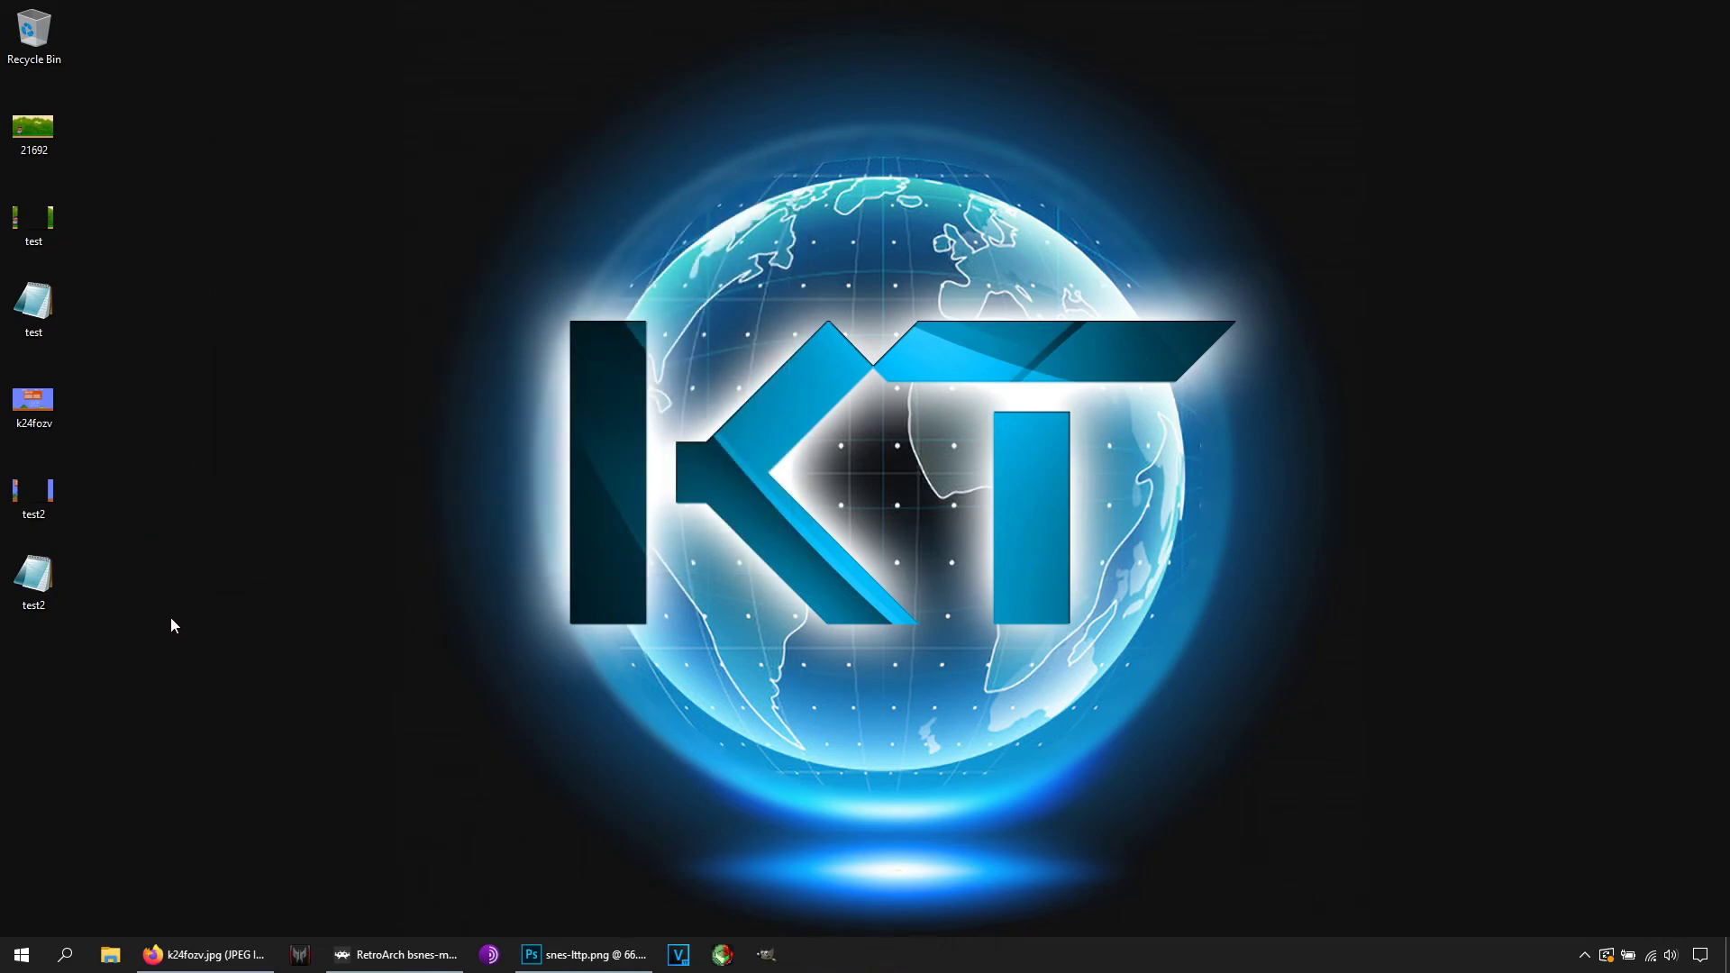
left_click_drag(141, 685, 37, 510)
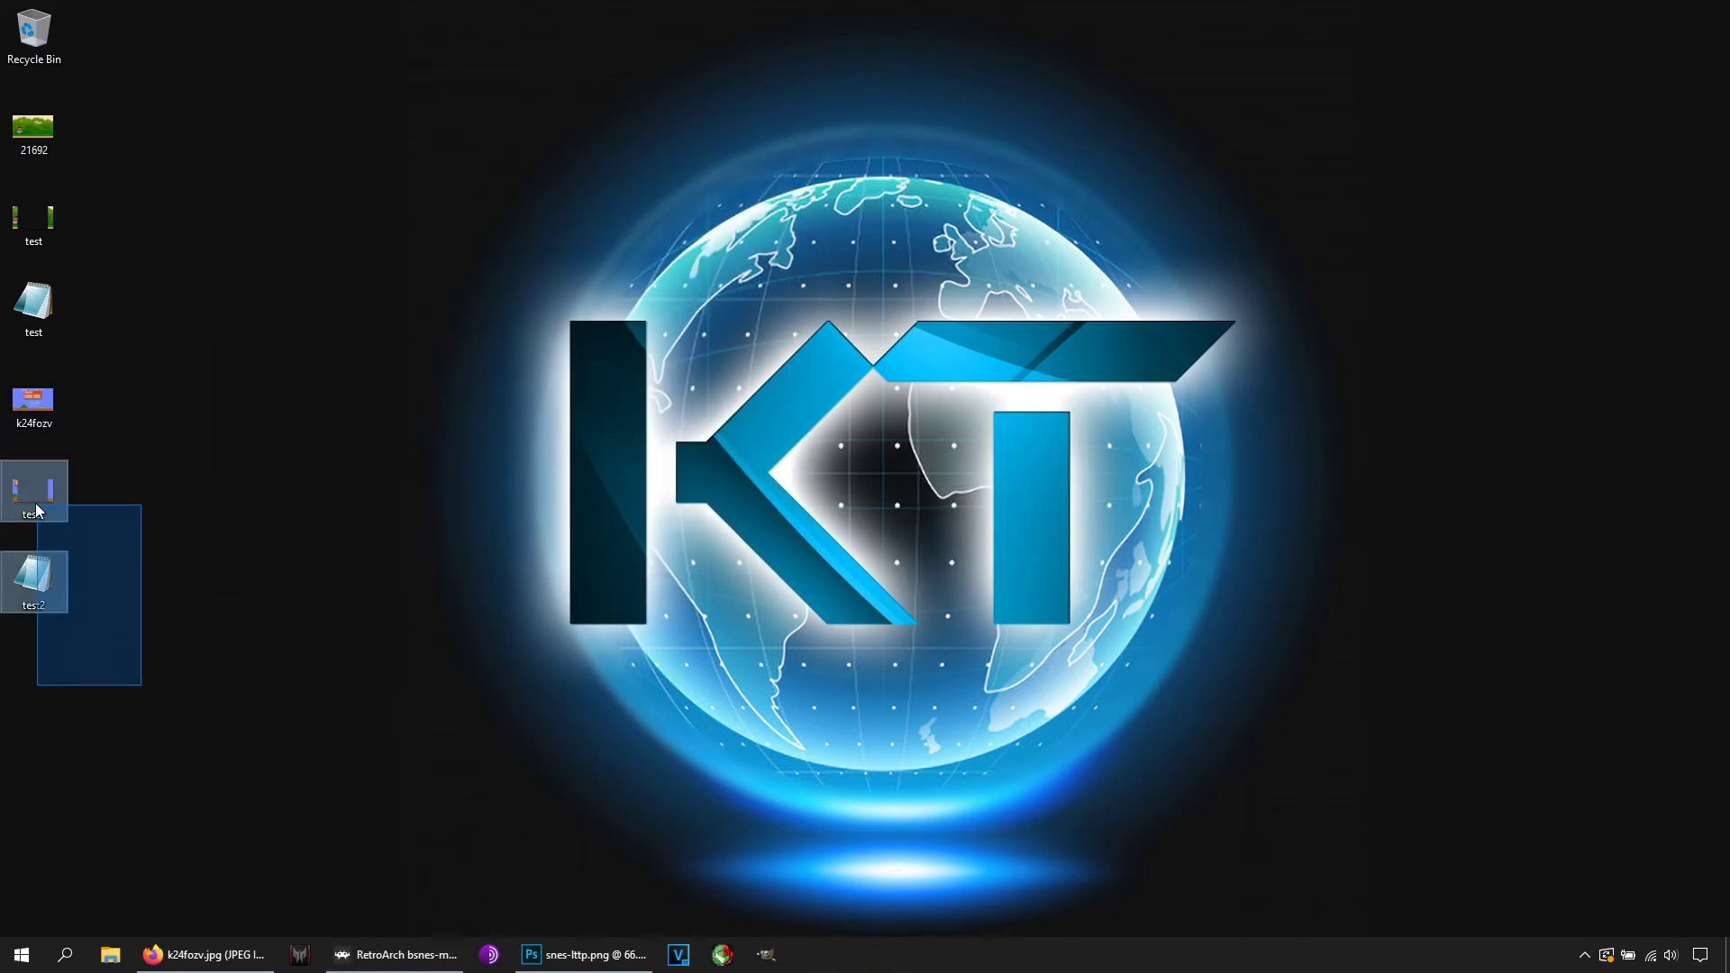
left_click_drag(37, 510, 37, 510)
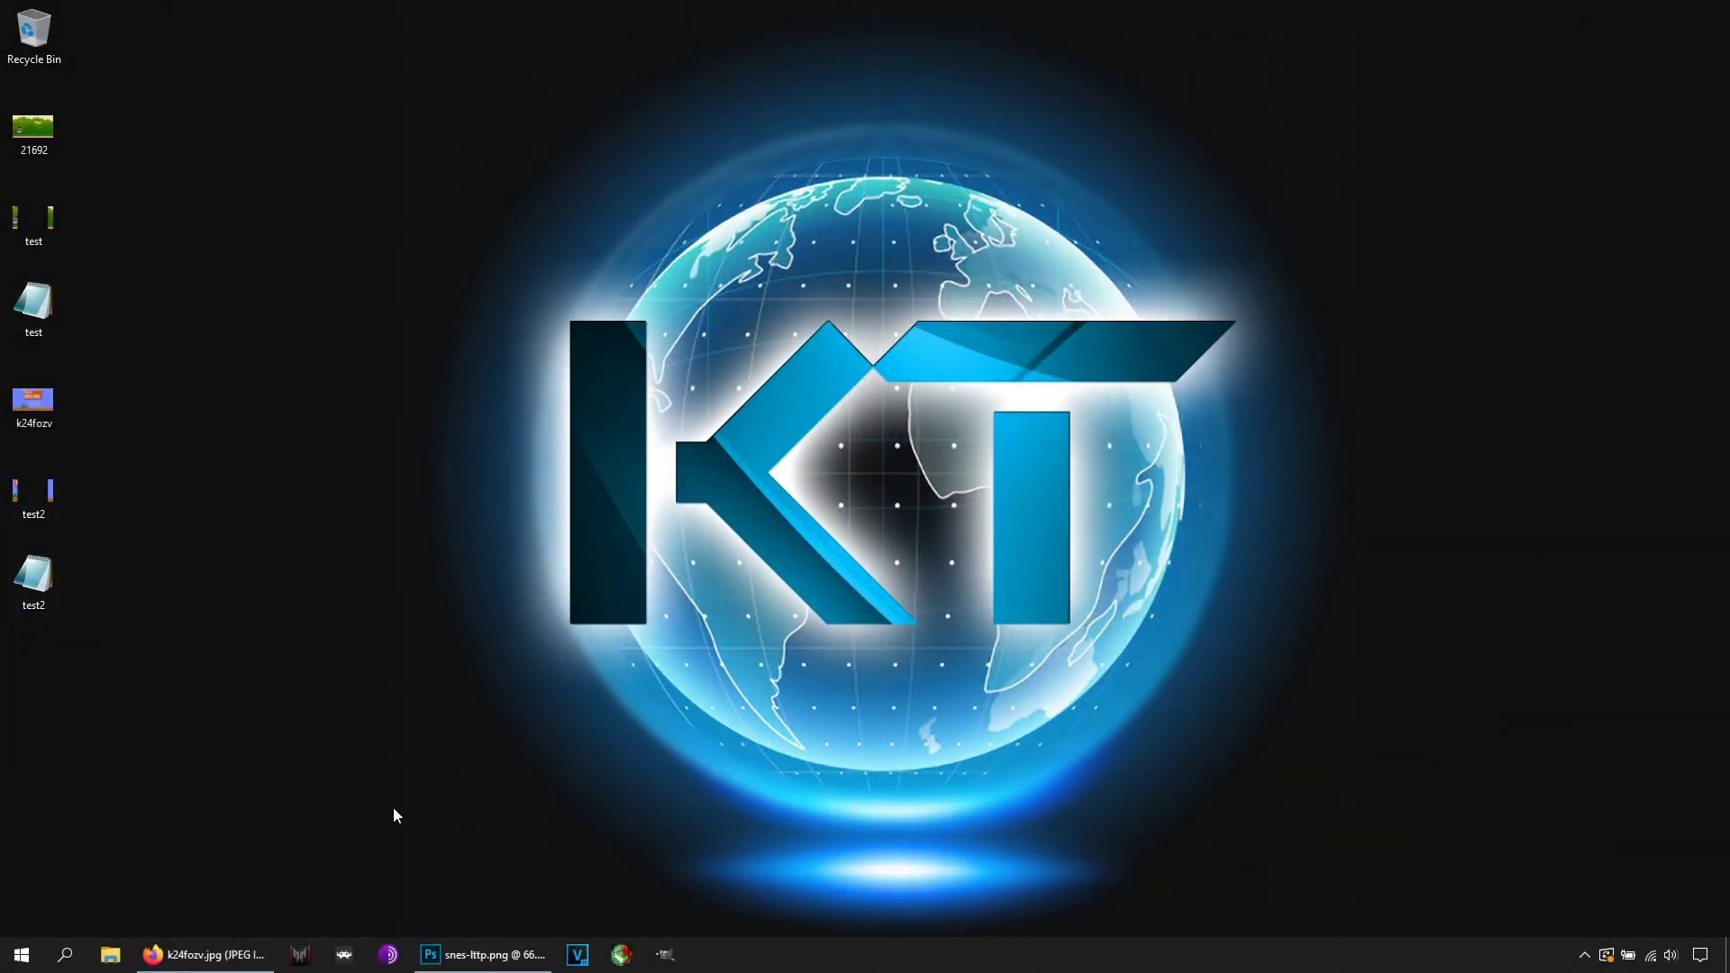
- Relaunch RetroArch and run ActRaiser 2 from the SNES playlist, maximized
left_click(343, 954)
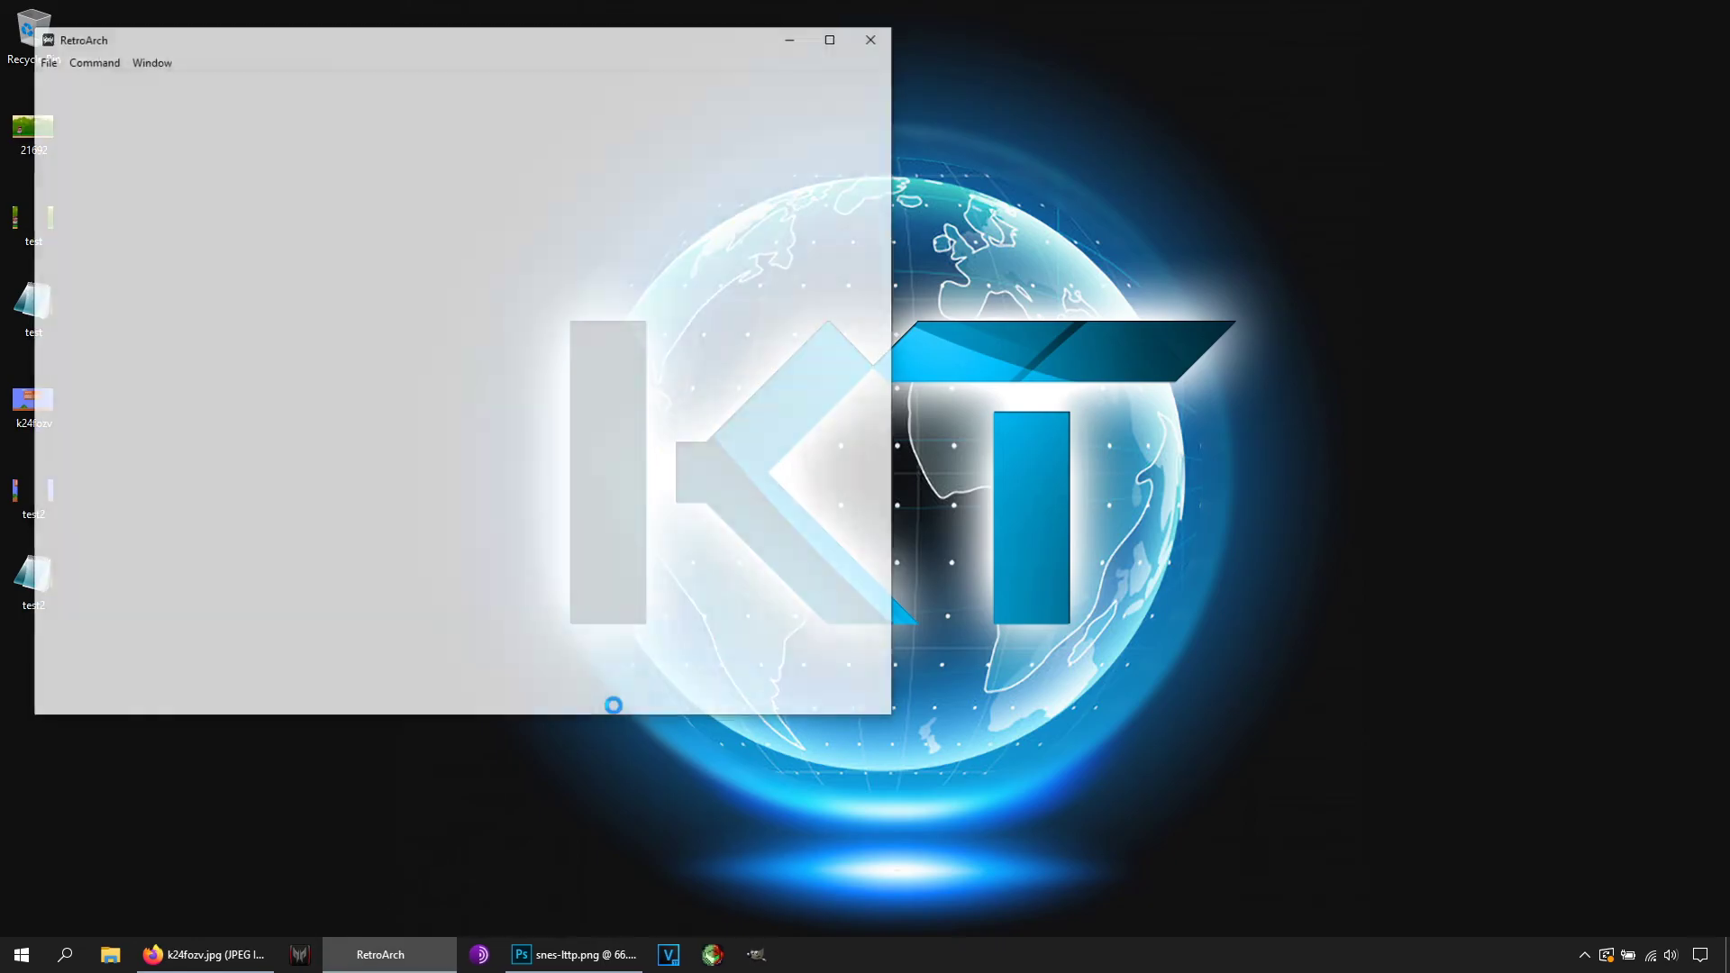
key("Left")
key("Up")
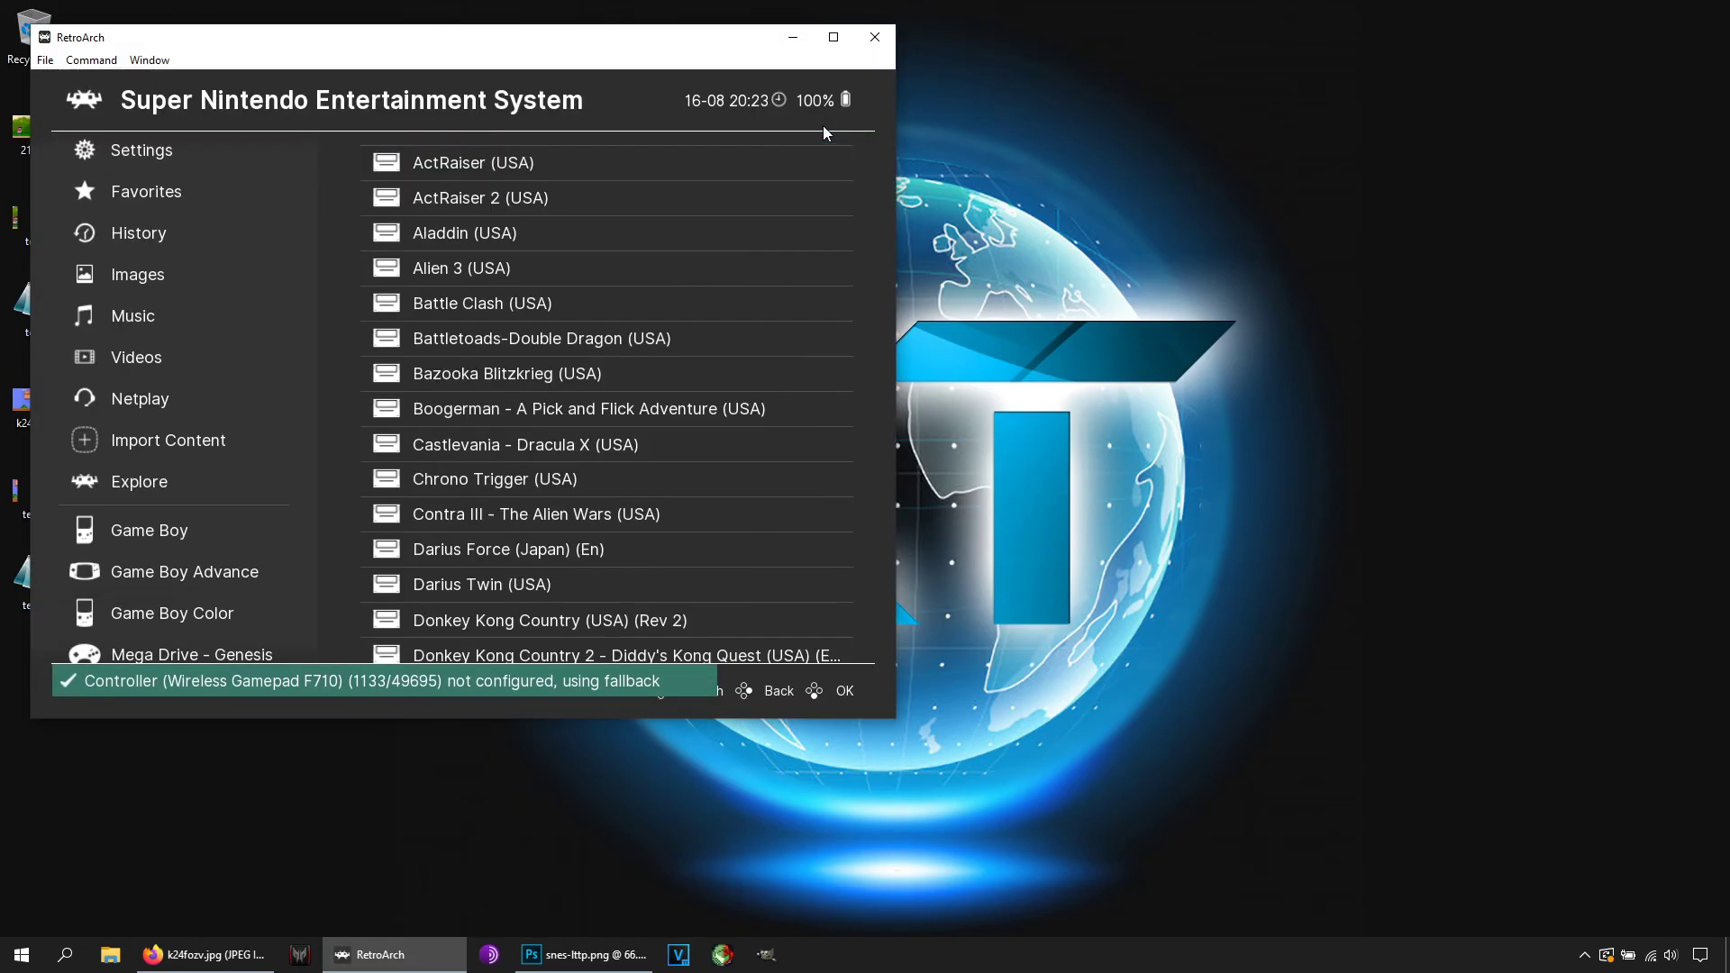
key("Right")
key("Return")
key("Return")
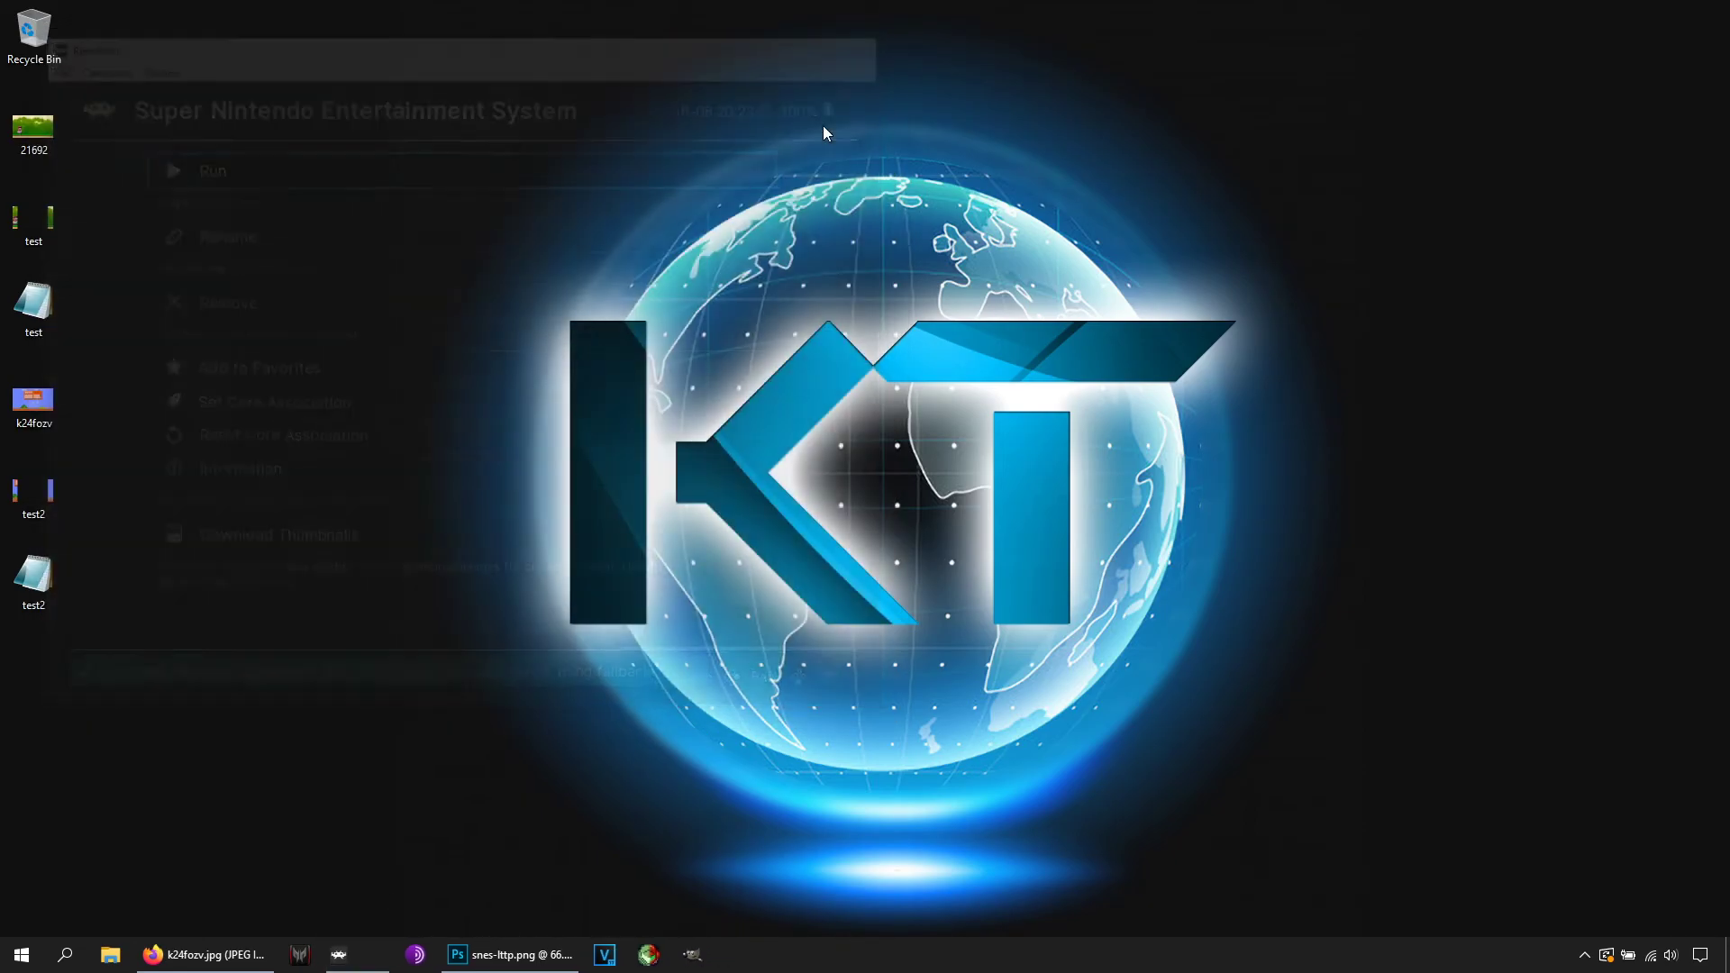
left_click(760, 37)
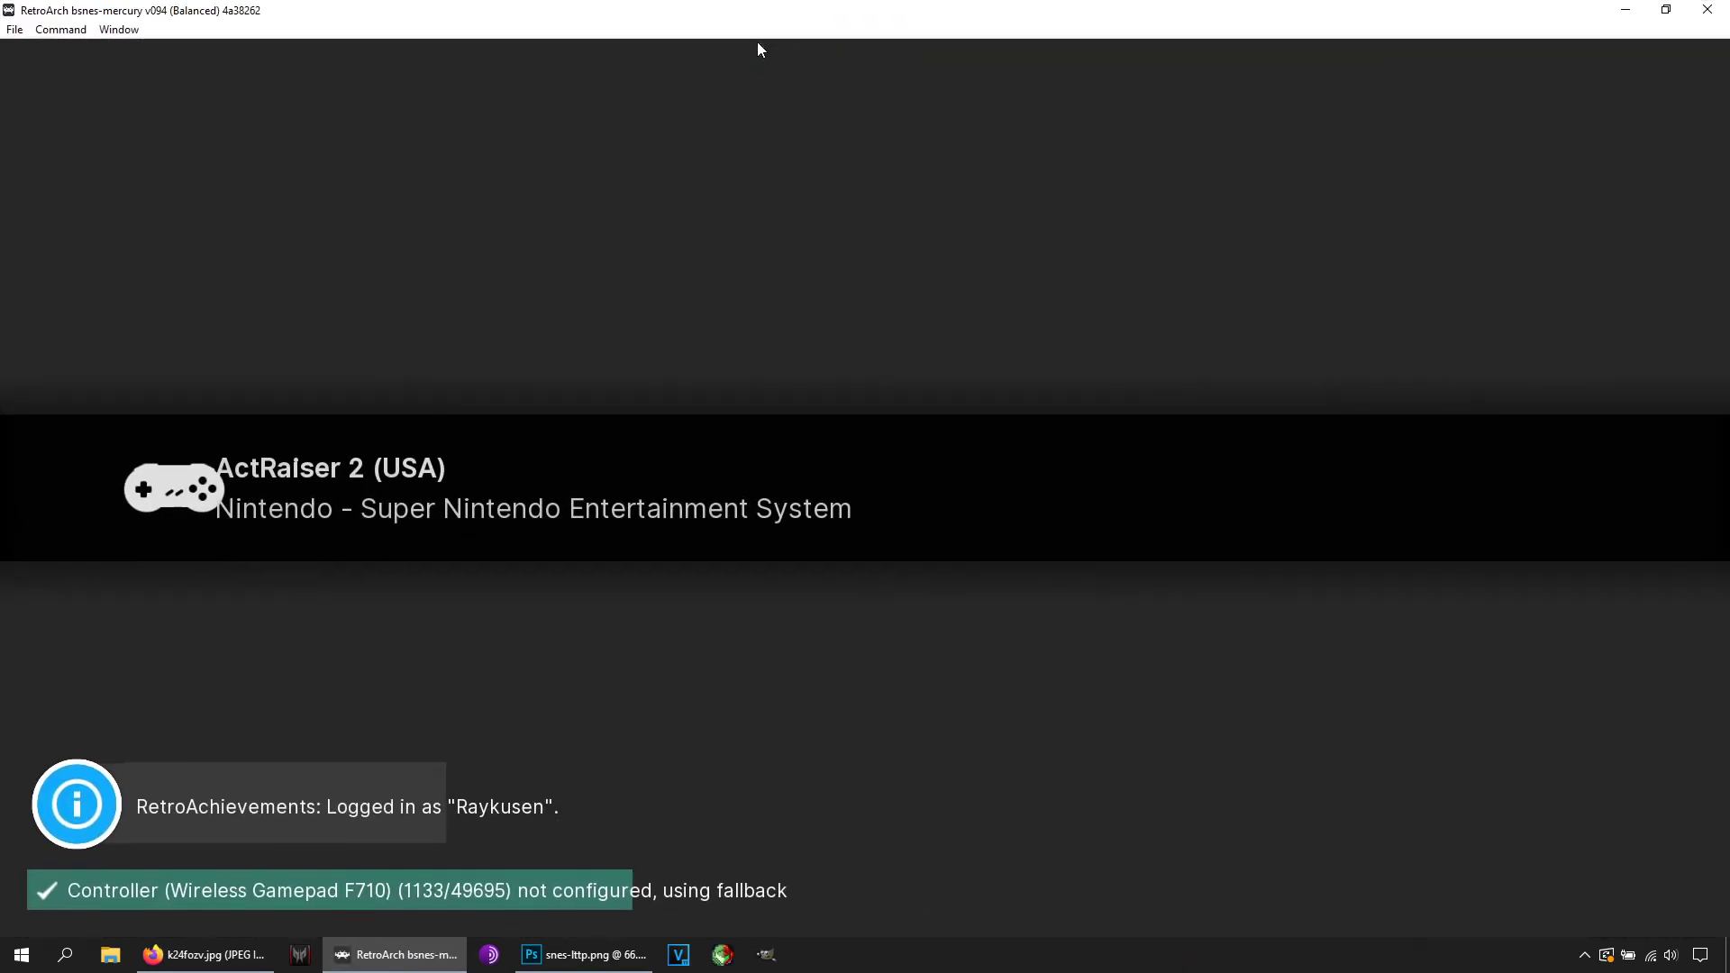
- Apply the borders/test2.cfg overlay preset and resume the game with Mario side borders
key("F1")
key("Down")
key("Down")
key("Down")
key("Down")
key("Down")
key("Down")
key("Down")
key("Down")
key("Down")
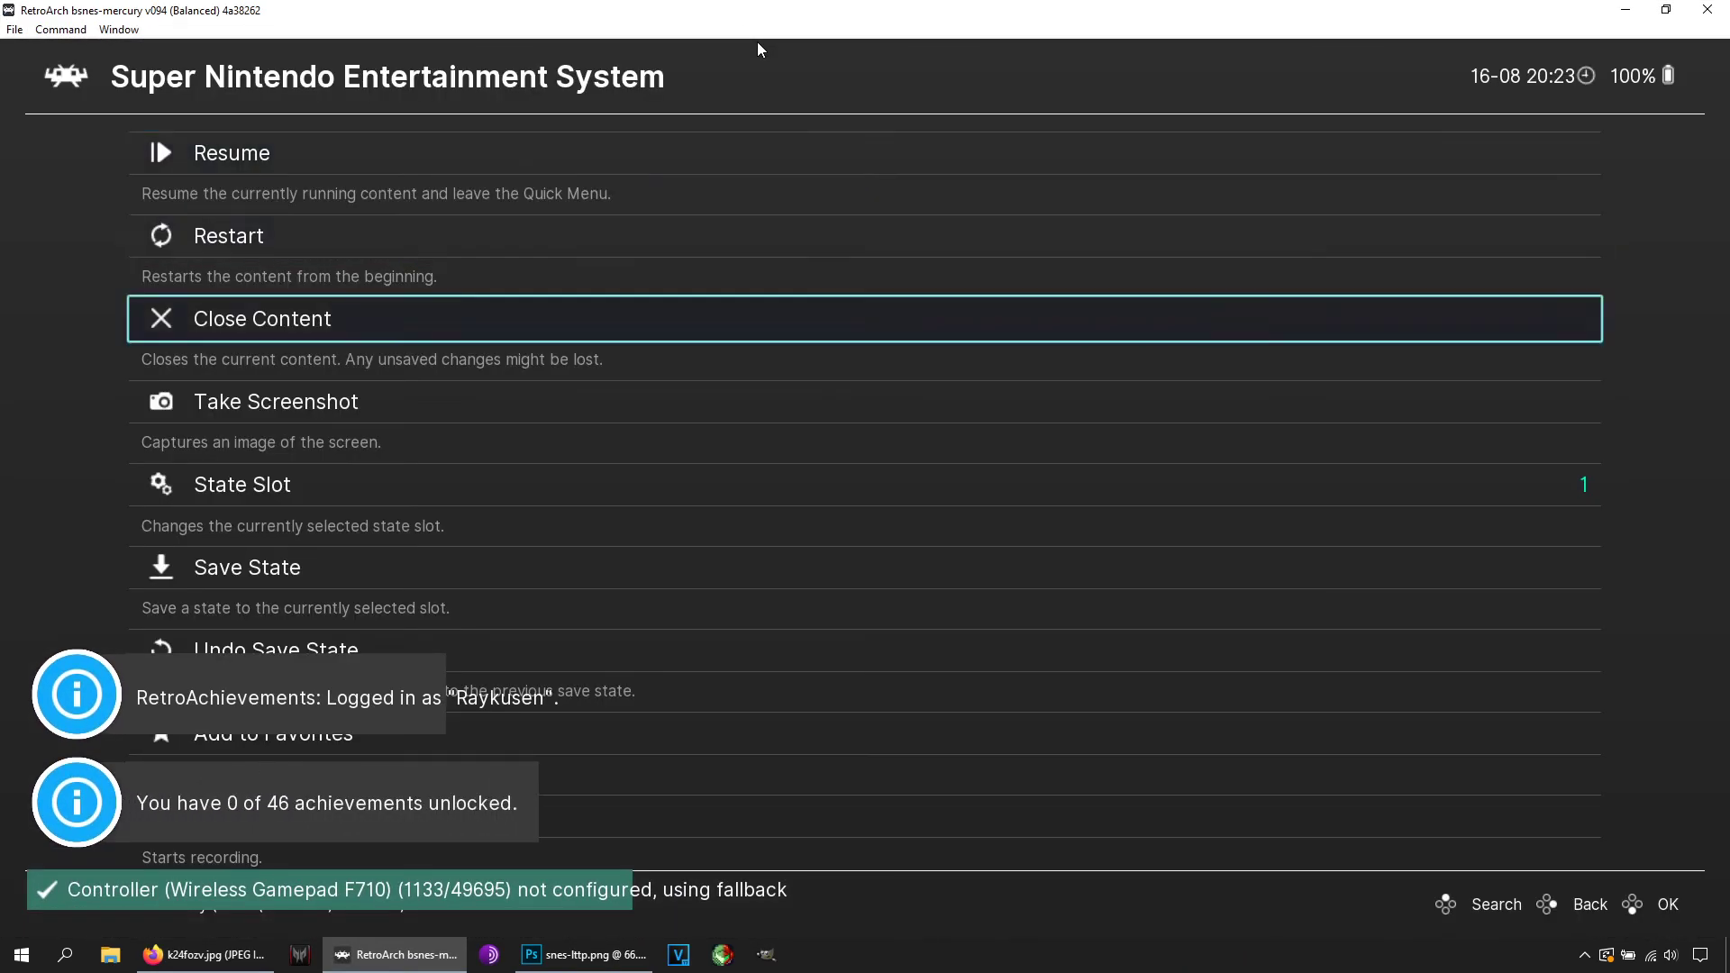
key("Down")
key("Down")
key("Return")
key("Down")
key("Down")
key("Down")
key("Down")
key("Down")
key("Down")
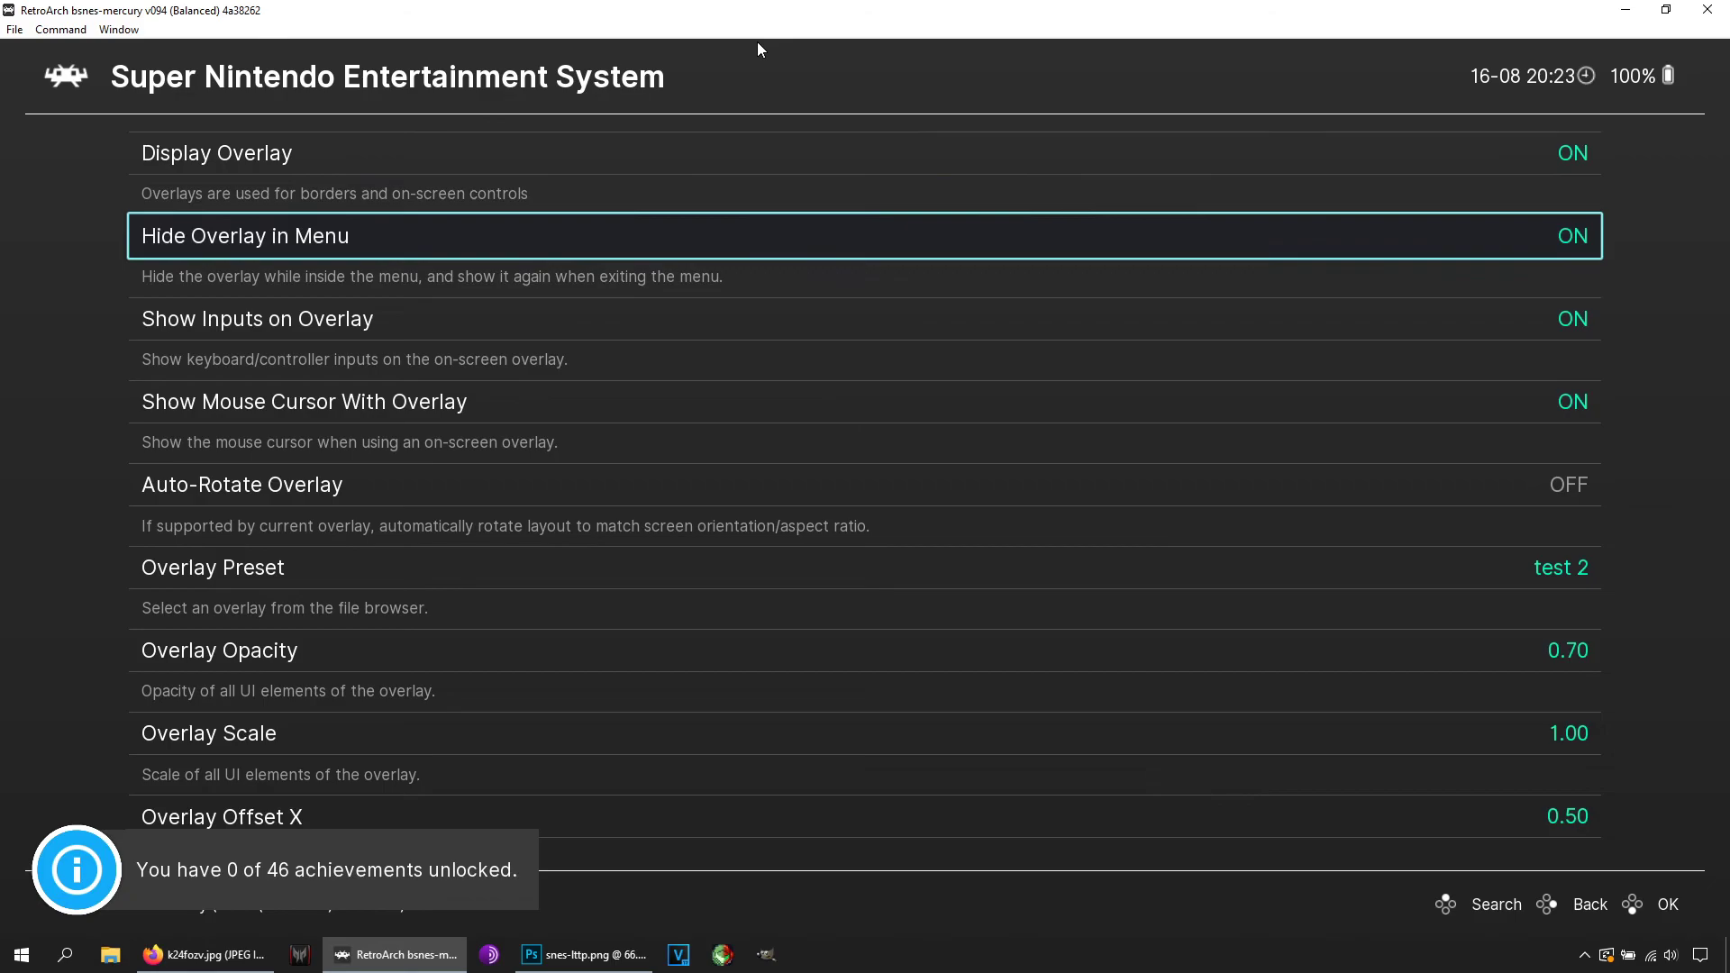
key("Up")
key("Up")
key("Down")
key("Return")
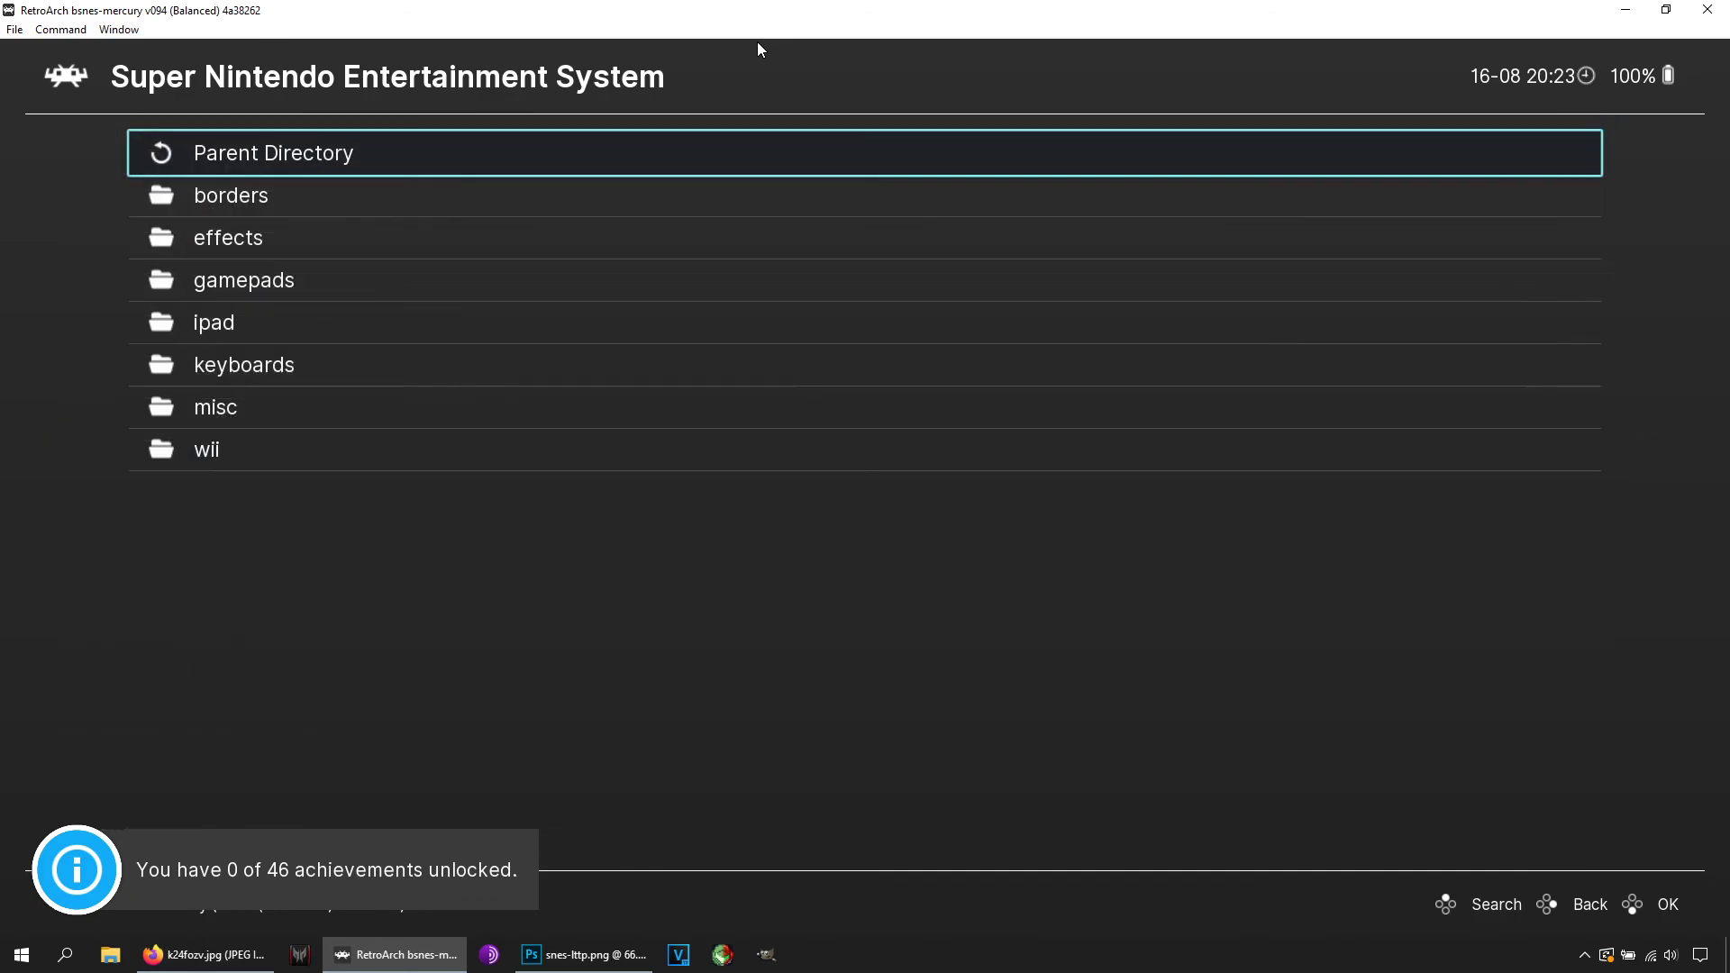
key("Down")
key("Return")
key("Up")
key("Up")
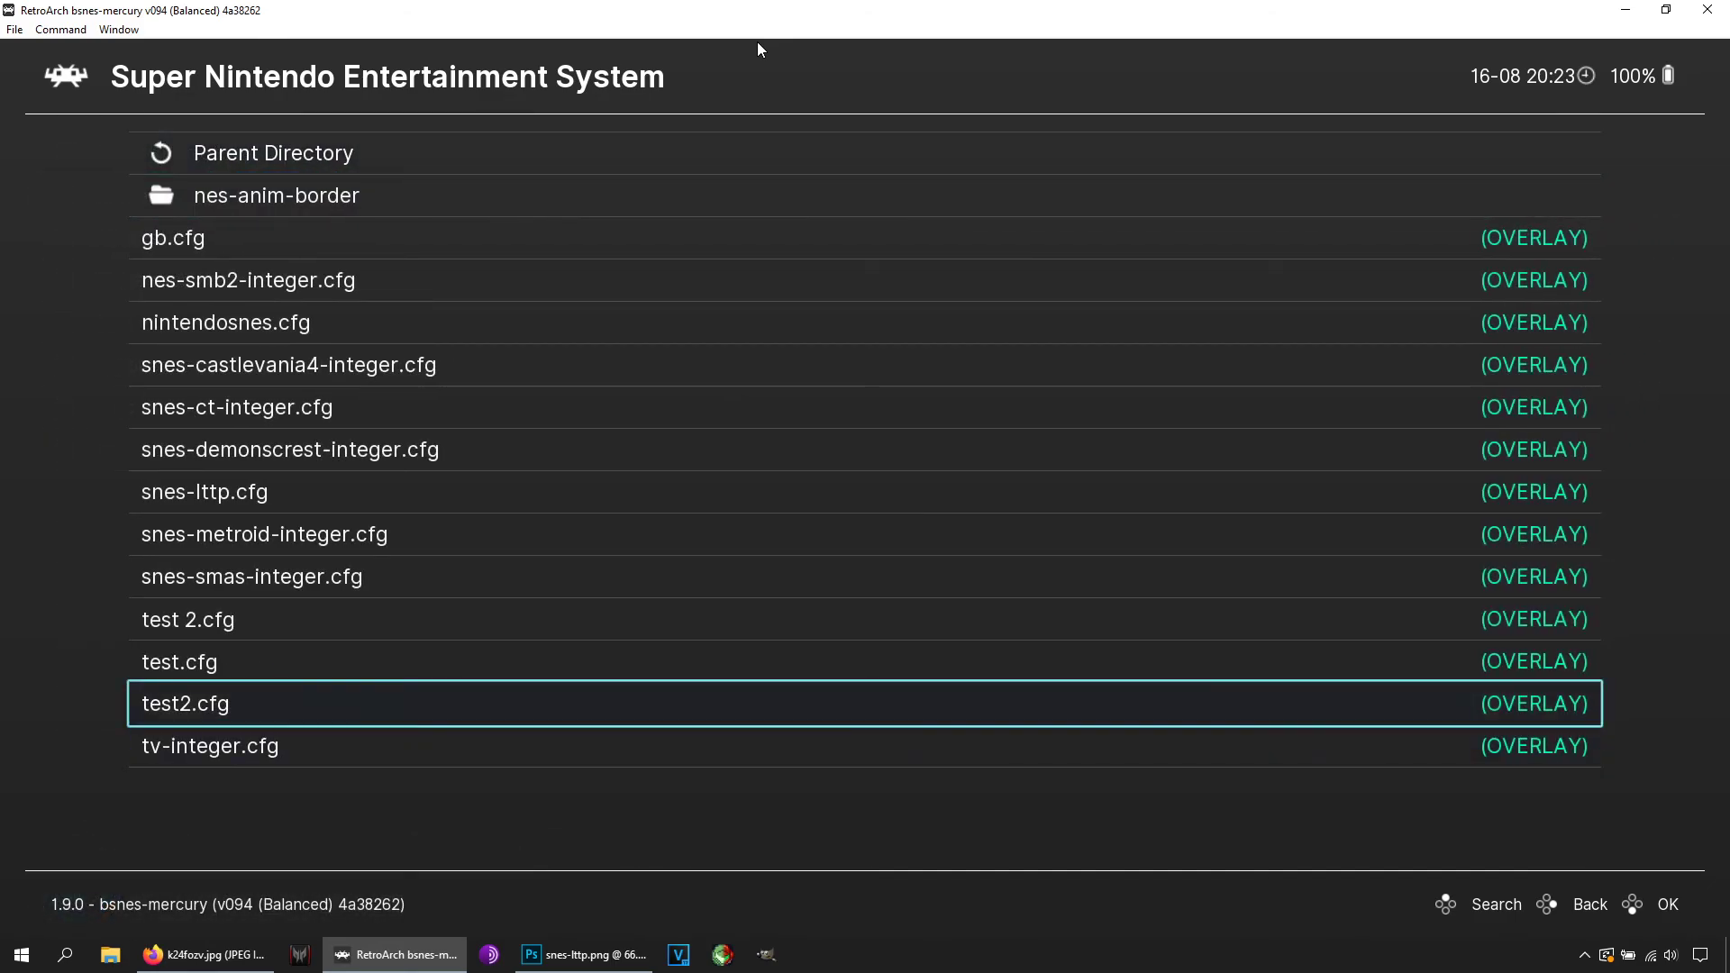
key("Return")
key("F1")
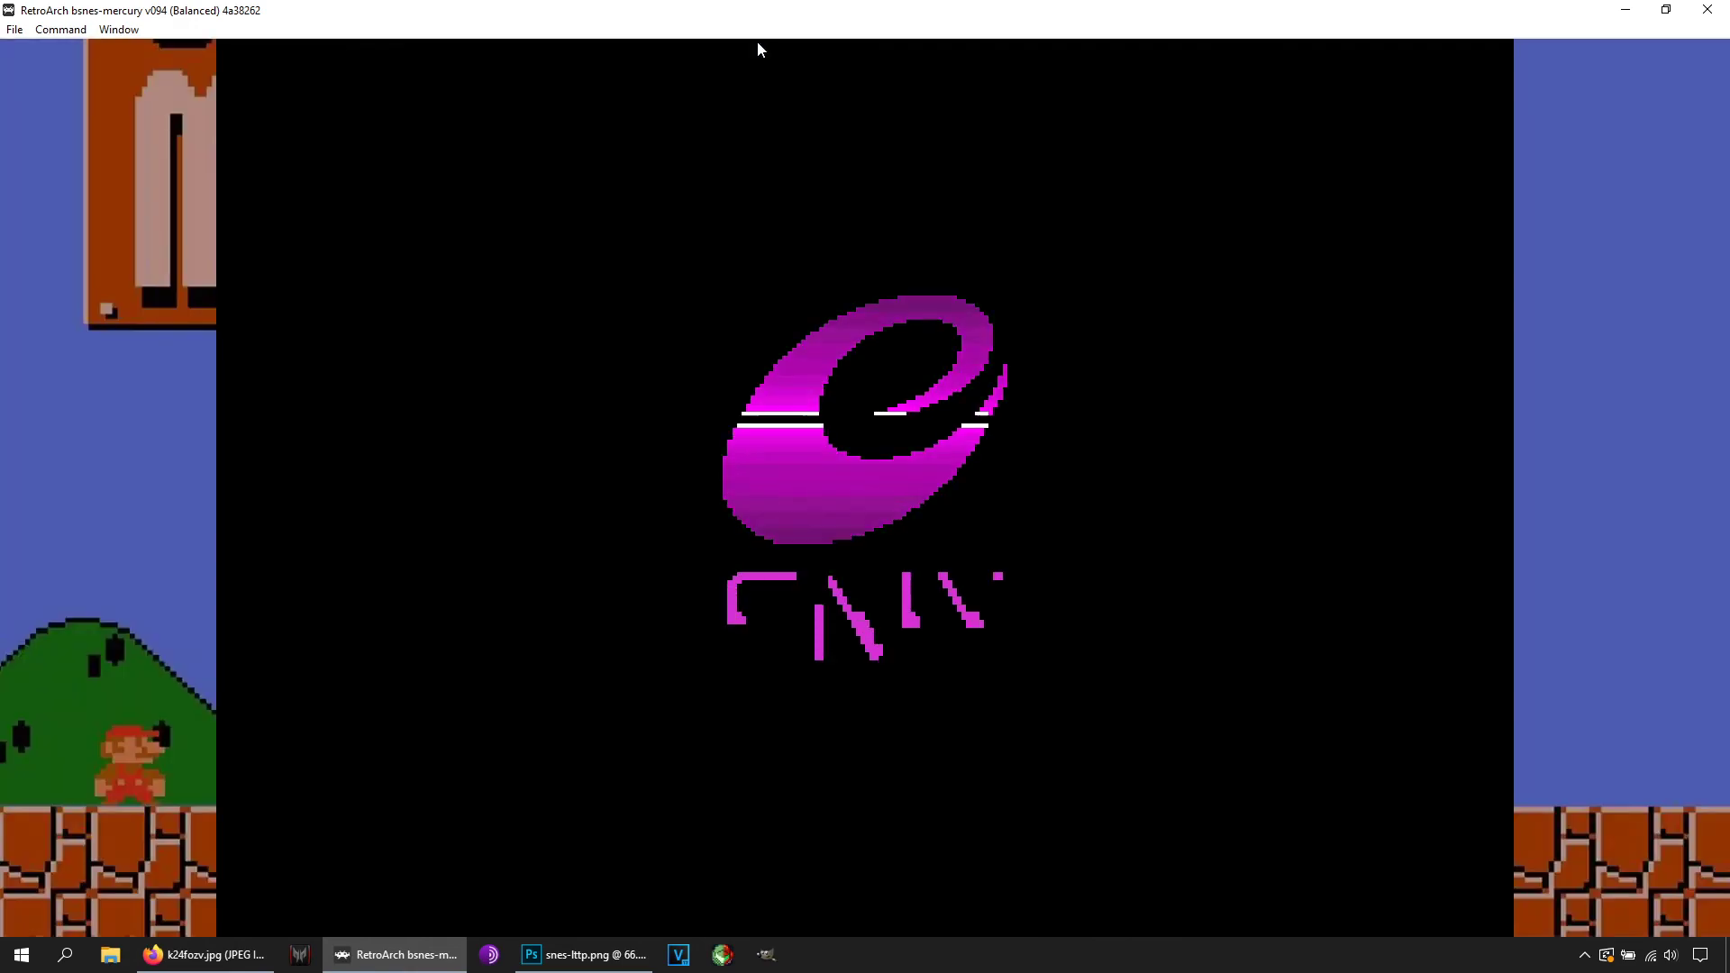